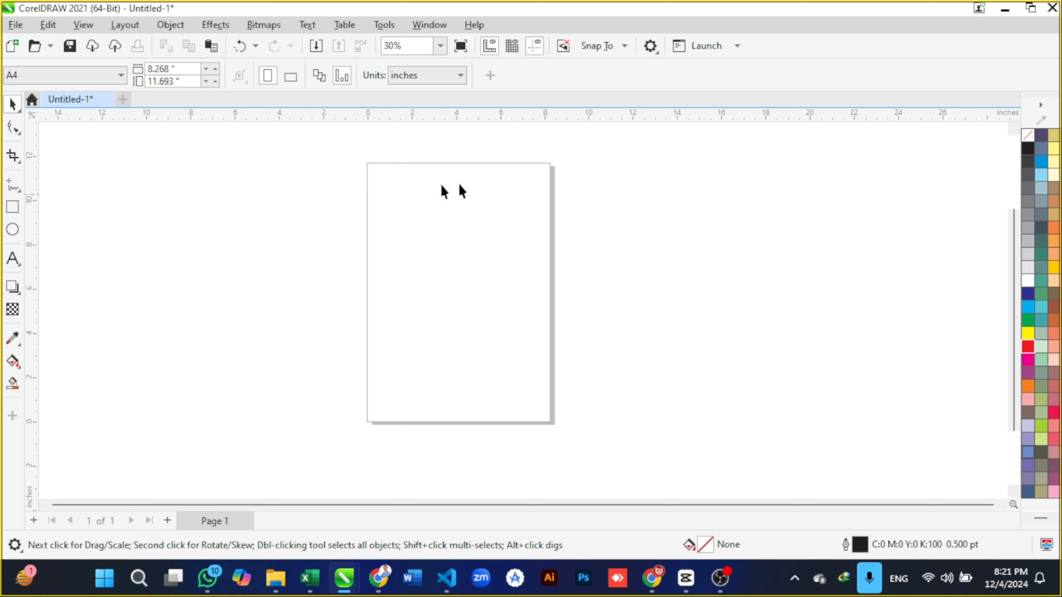
Step: Save the blank A4 drawing on the Desktop with the file name 'Falcon Public School'
{"action": "left_click", "coordinate": [18, 27]}
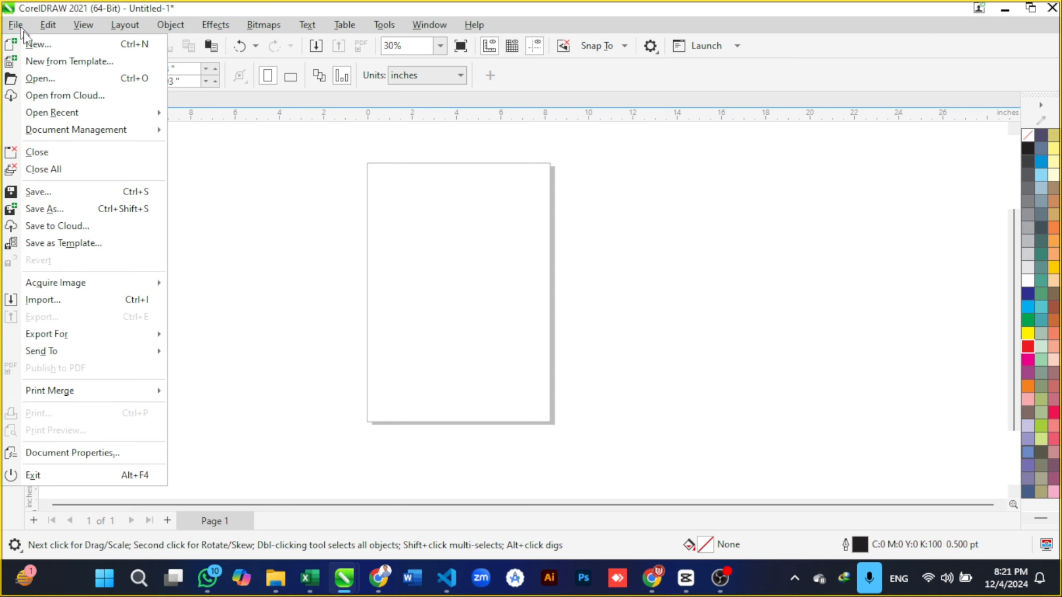
{"action": "left_click", "coordinate": [18, 26]}
{"action": "left_click", "coordinate": [23, 24]}
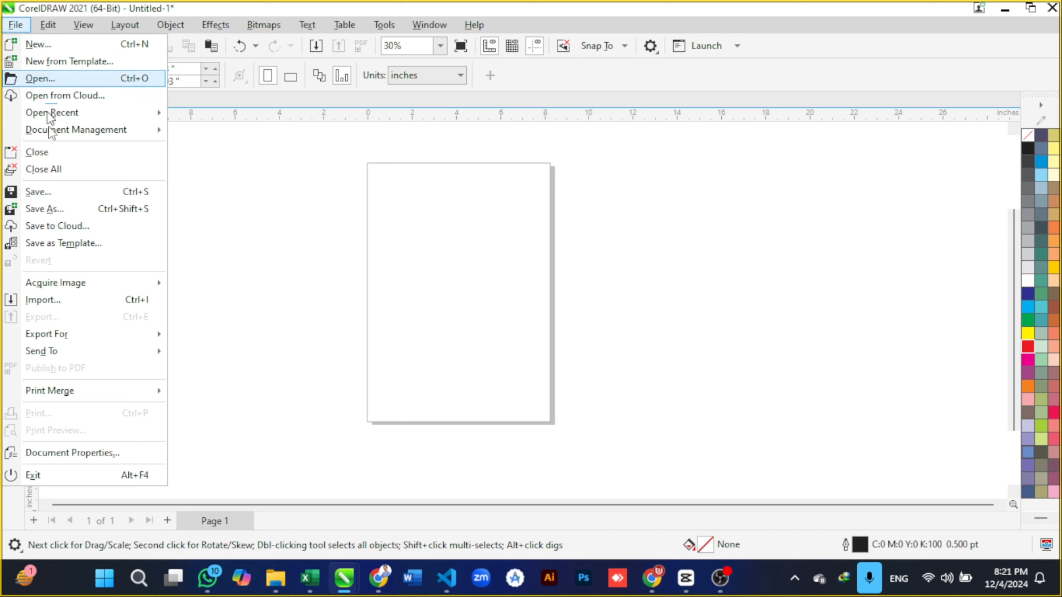
{"action": "left_click", "coordinate": [53, 192]}
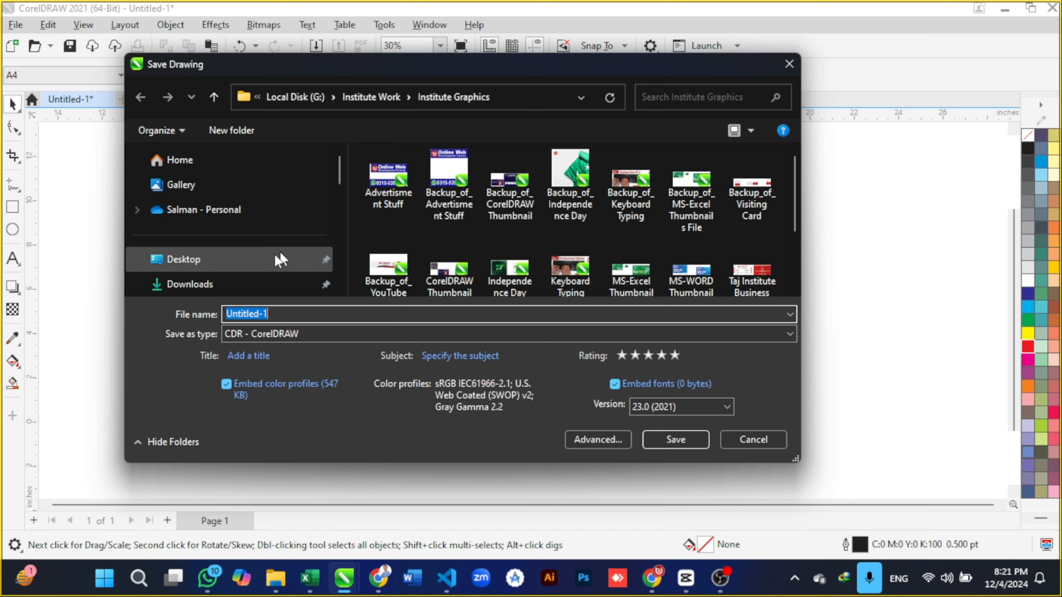
{"action": "left_click", "coordinate": [261, 264]}
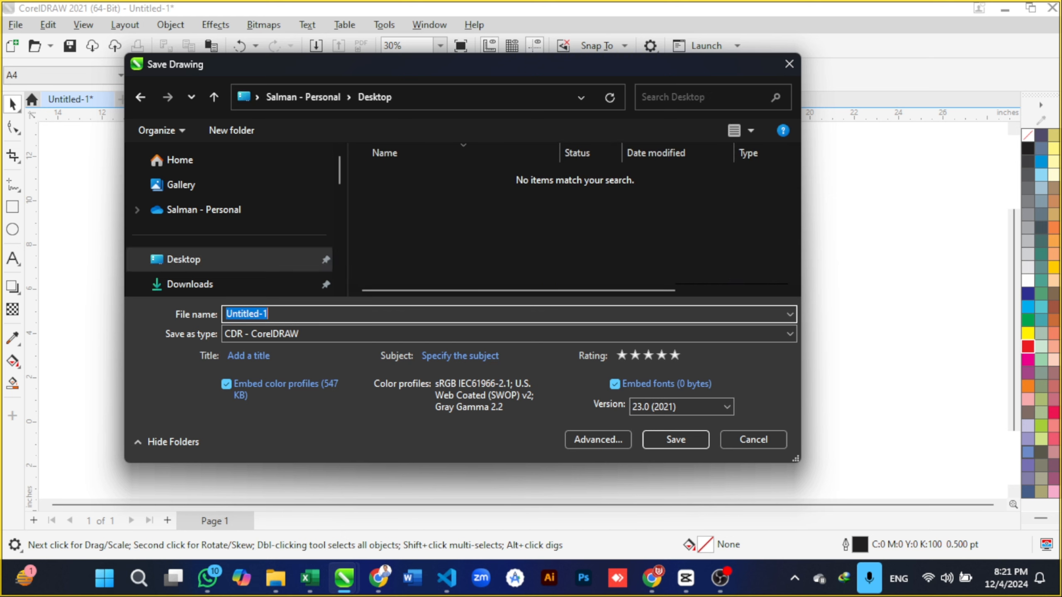
{"action": "type", "text": "Ali"}
{"action": "key", "text": "BackSpace"}
{"action": "key", "text": "BackSpace"}
{"action": "key", "text": "BackSpace"}
{"action": "type", "text": "Falcon pu"}
{"action": "key", "text": "BackSpace"}
{"action": "key", "text": "BackSpace"}
{"action": "type", "text": "Public "}
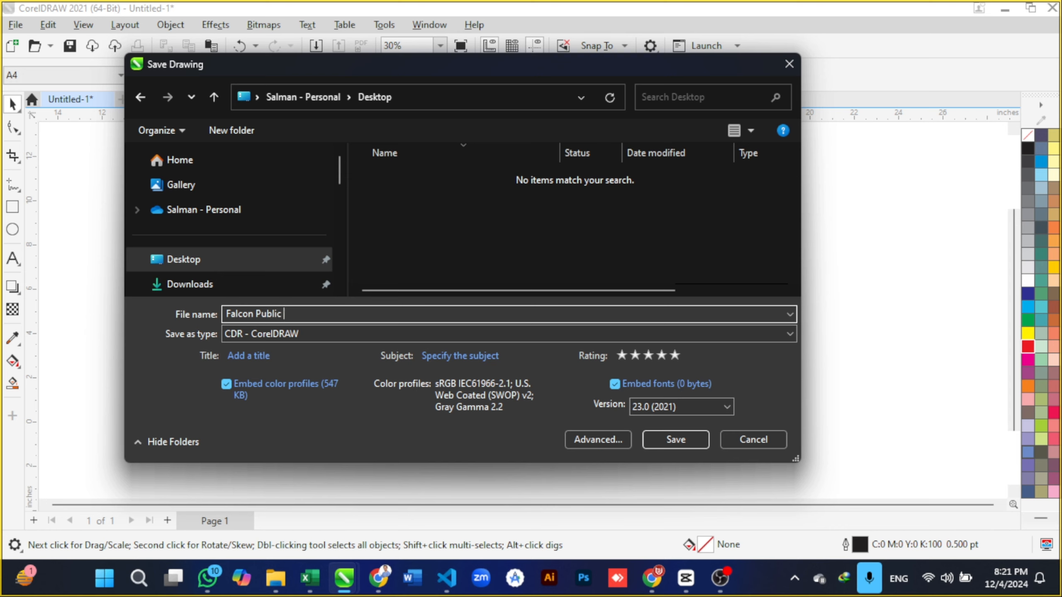
{"action": "type", "text": "School P"}
{"action": "key", "text": "BackSpace"}
{"action": "key", "text": "BackSpace"}
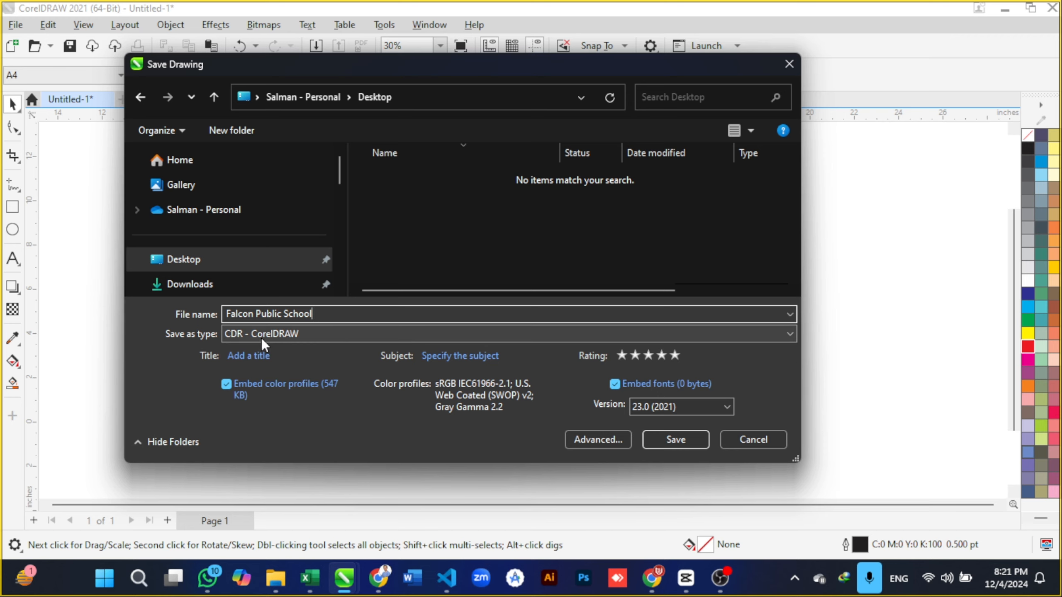
{"action": "left_click", "coordinate": [686, 446]}
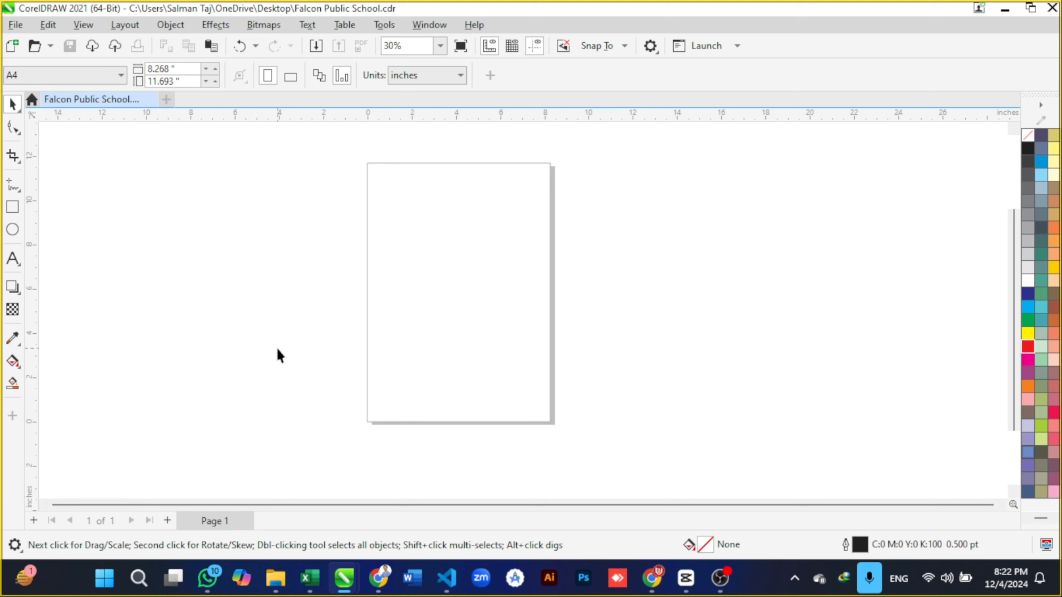
Step: Rename the Page 1 tab to 'Class 1' using Rename Page
{"action": "right_click", "coordinate": [216, 521]}
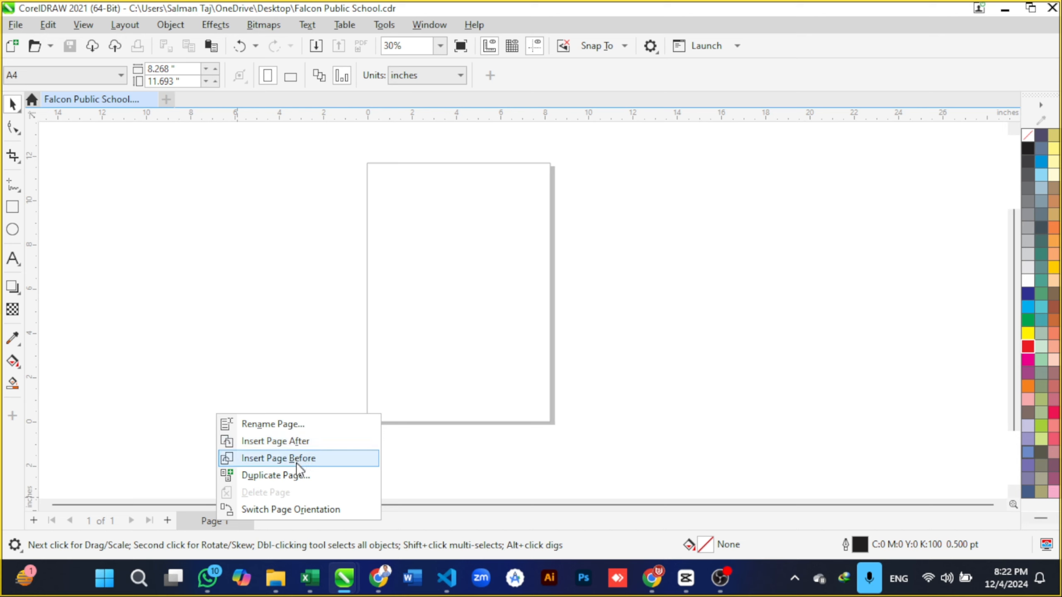
{"action": "left_click", "coordinate": [202, 523]}
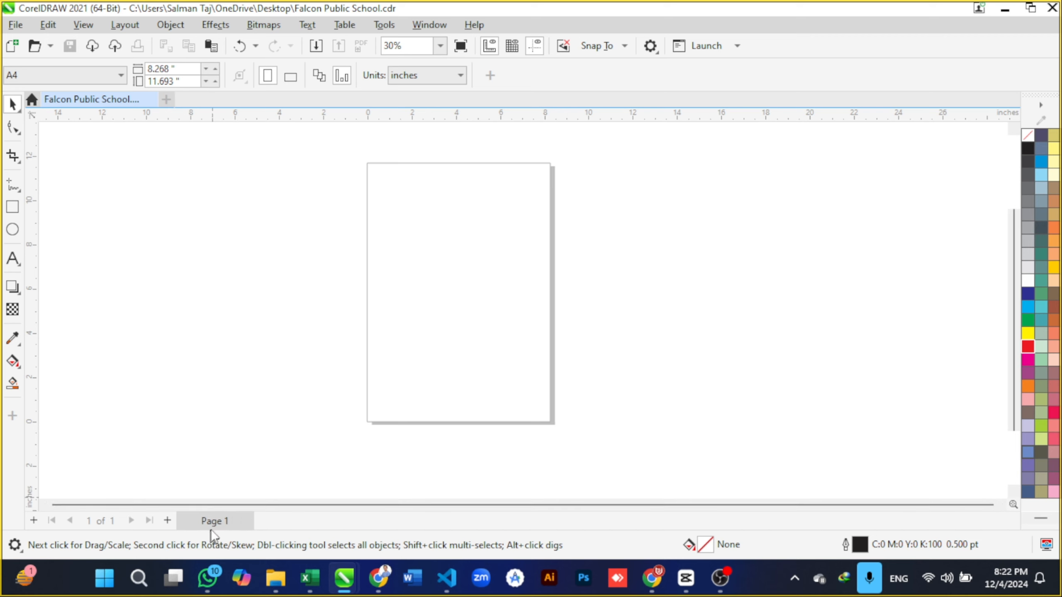
{"action": "right_click", "coordinate": [213, 527]}
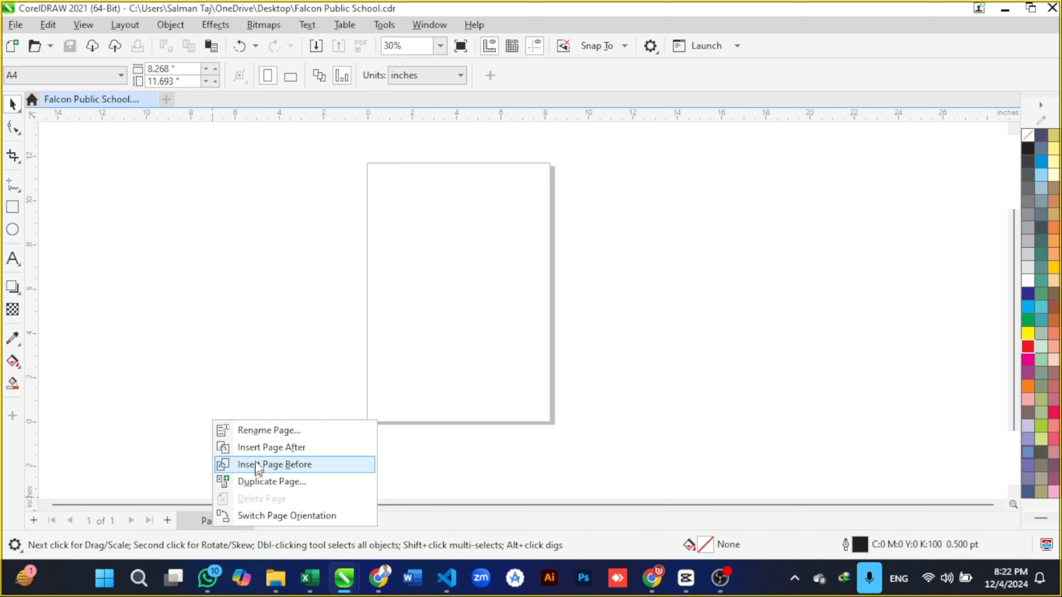
{"action": "left_click", "coordinate": [259, 431]}
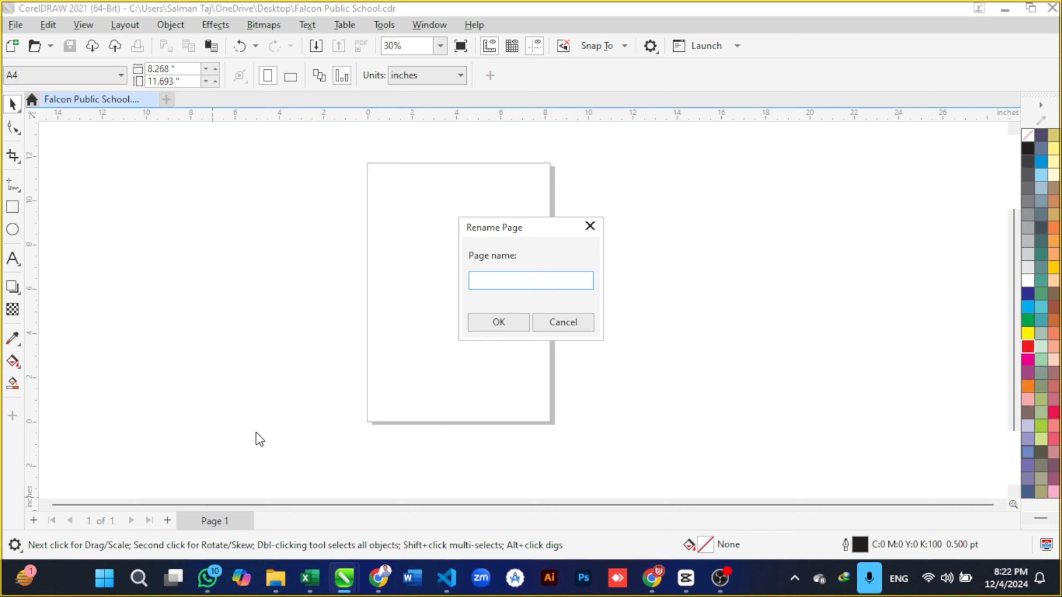
{"action": "type", "text": "Ca"}
{"action": "key", "text": "BackSpace"}
{"action": "key", "text": "BackSpace"}
{"action": "type", "text": "Ca"}
{"action": "key", "text": "BackSpace"}
{"action": "type", "text": "lass 1"}
{"action": "left_click", "coordinate": [483, 327]}
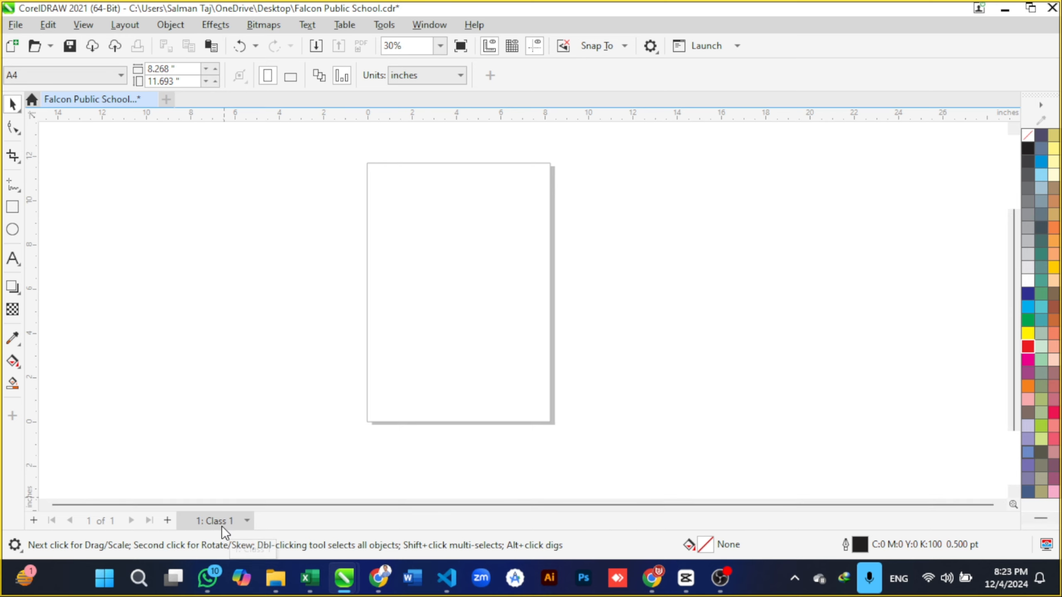
Step: Insert a new blank page after the Class 1 page
{"action": "scroll", "coordinate": [386, 354], "scroll_direction": "down", "scroll_amount": 4}
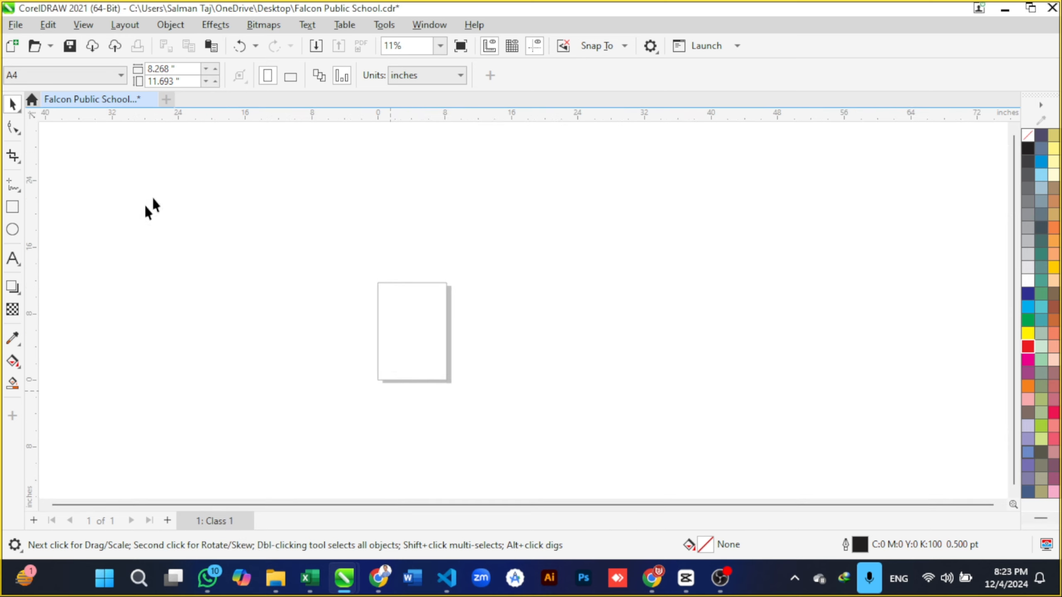
{"action": "scroll", "coordinate": [276, 397], "scroll_direction": "up", "scroll_amount": 3}
{"action": "scroll", "coordinate": [719, 202], "scroll_direction": "up", "scroll_amount": 1}
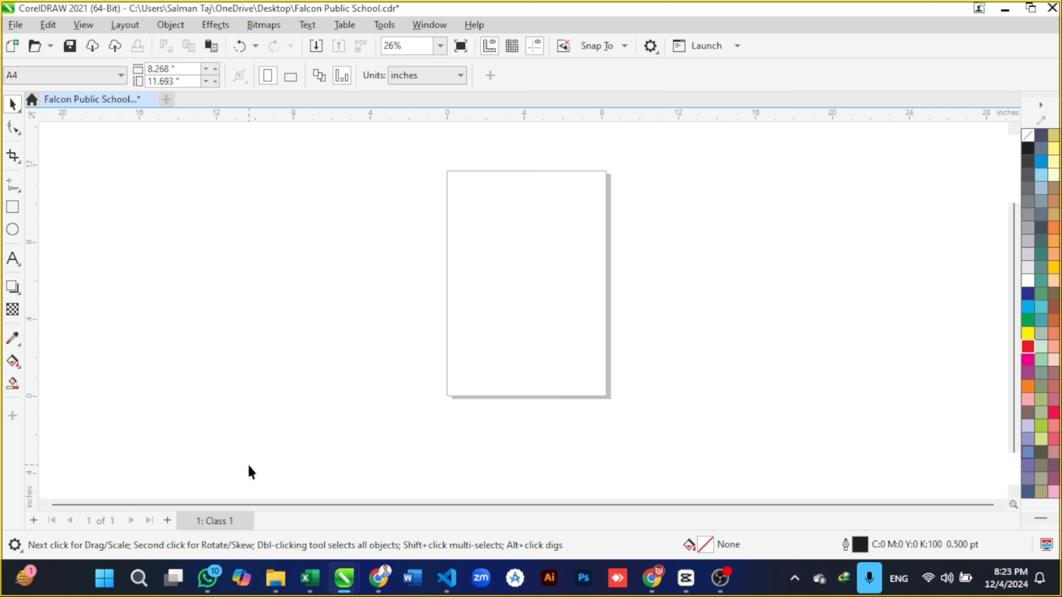
{"action": "key", "text": "ctrl+n"}
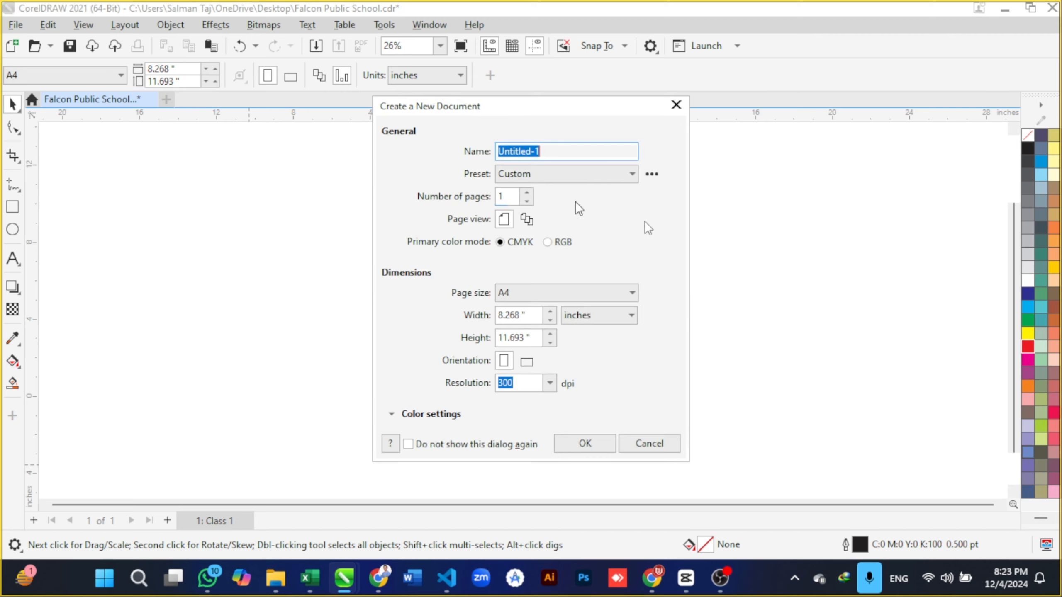
{"action": "left_click", "coordinate": [674, 105]}
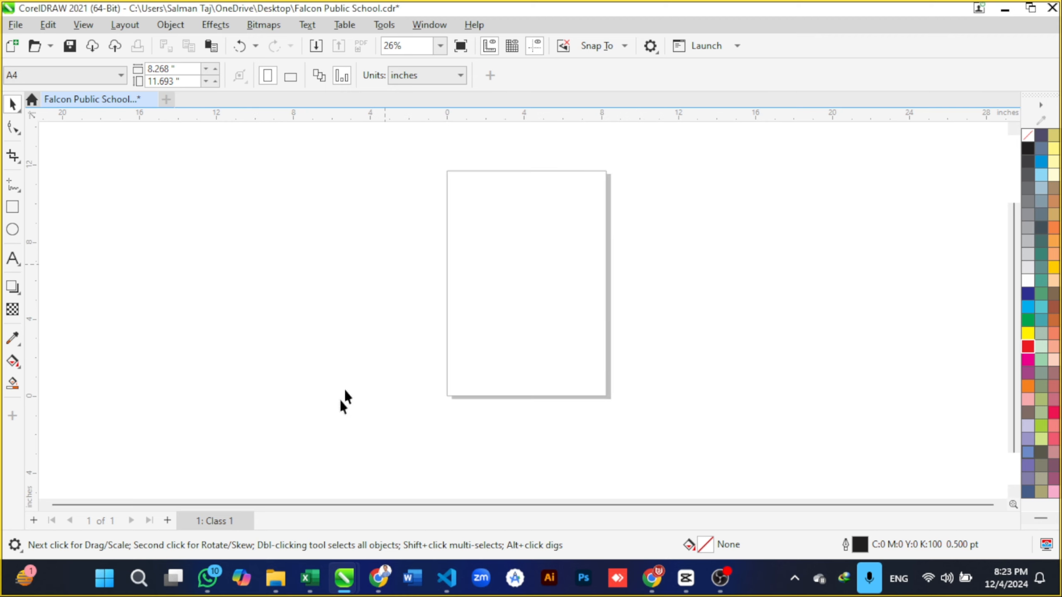
{"action": "right_click", "coordinate": [230, 520]}
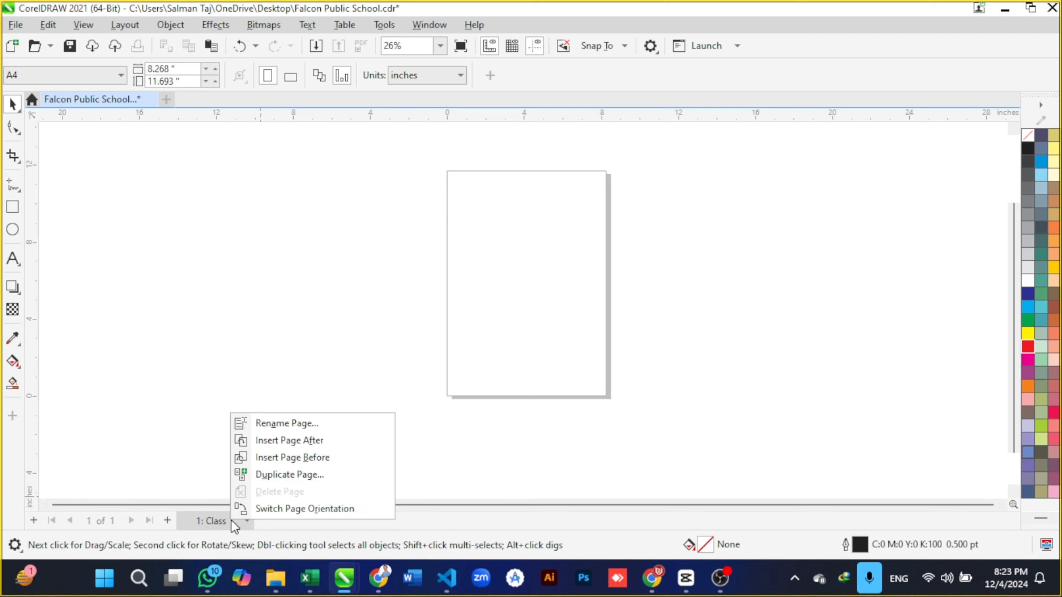
{"action": "left_click", "coordinate": [321, 444]}
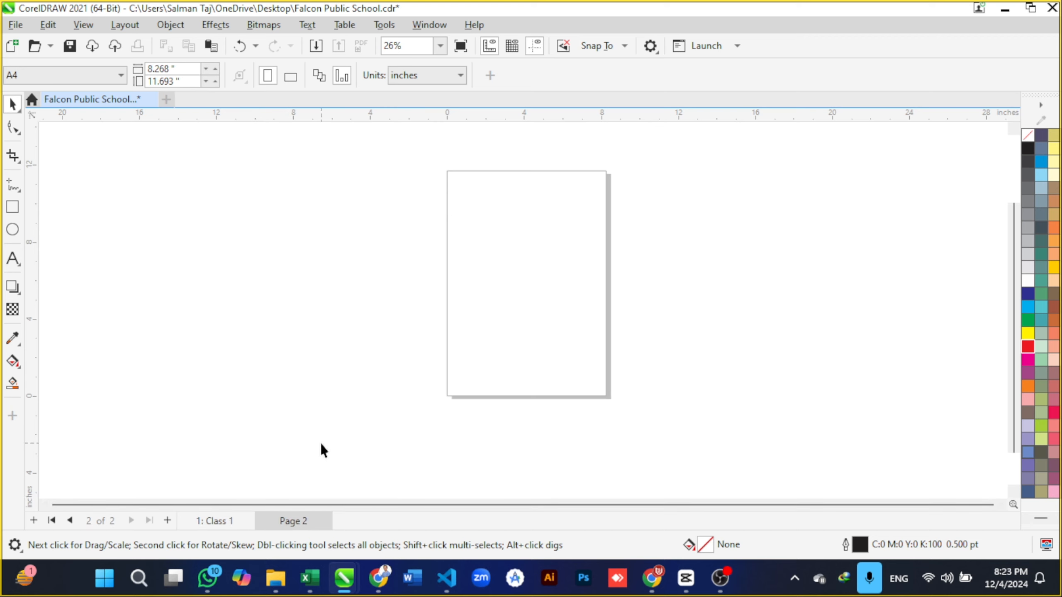
Step: Name the new Page 2 'Class 3'
{"action": "right_click", "coordinate": [294, 522]}
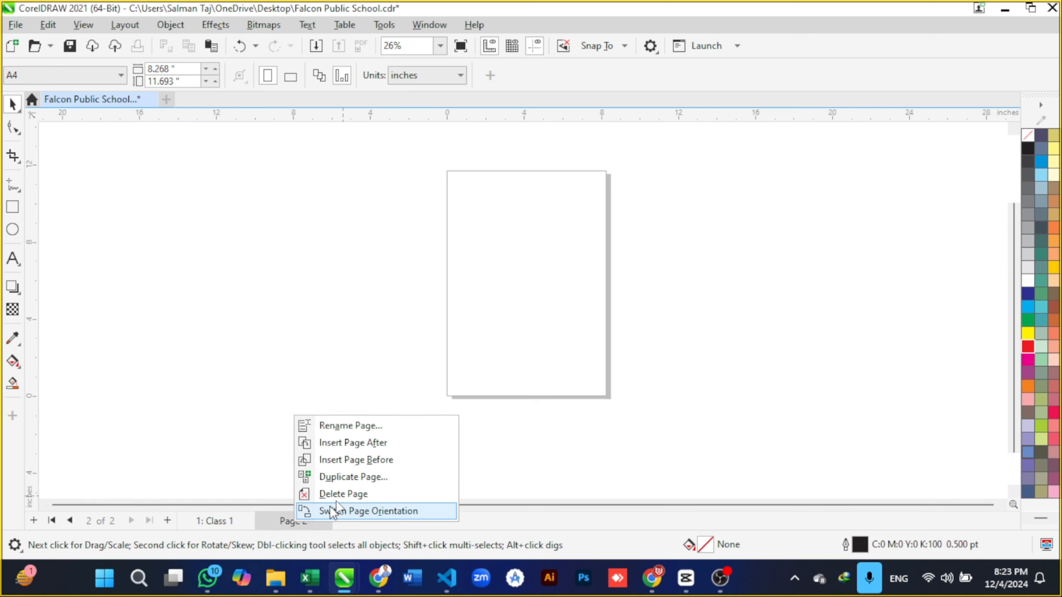
{"action": "left_click", "coordinate": [352, 427]}
{"action": "type", "text": "Cla"}
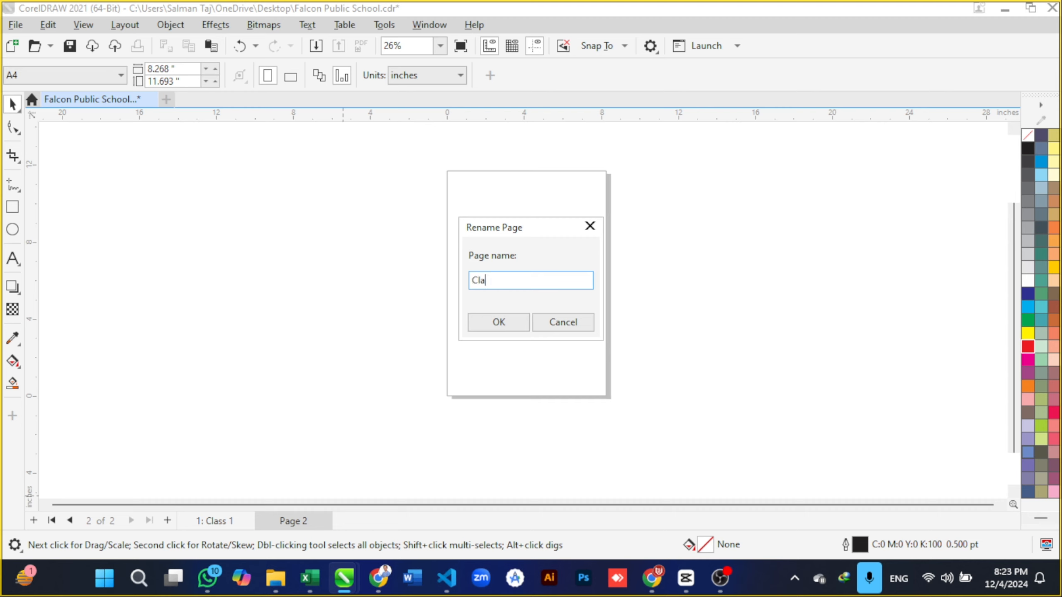
{"action": "type", "text": "ss 3"}
{"action": "key", "text": "Return"}
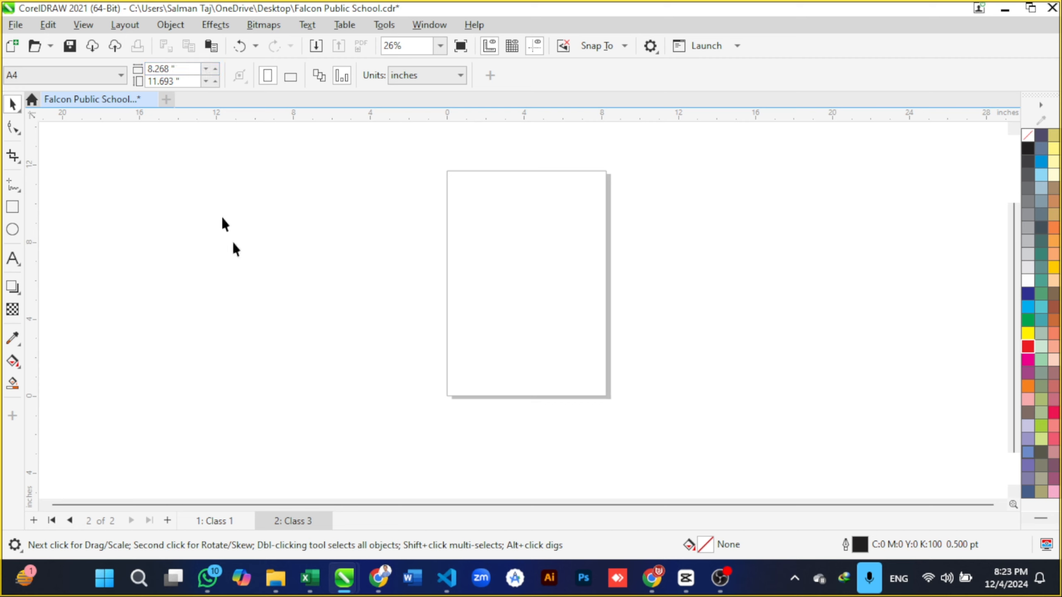
Step: Correct the second page's name from 'Class 3' to 'Class 2'
{"action": "right_click", "coordinate": [287, 519]}
{"action": "left_click", "coordinate": [323, 420]}
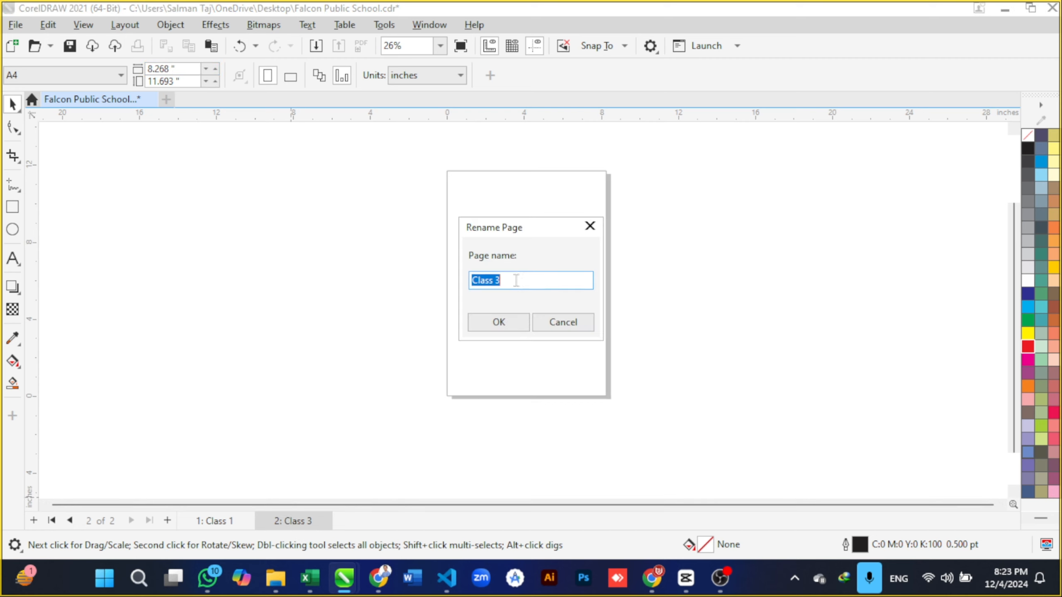
{"action": "left_click", "coordinate": [517, 279]}
{"action": "key", "text": "BackSpace"}
{"action": "type", "text": "2"}
{"action": "key", "text": "Return"}
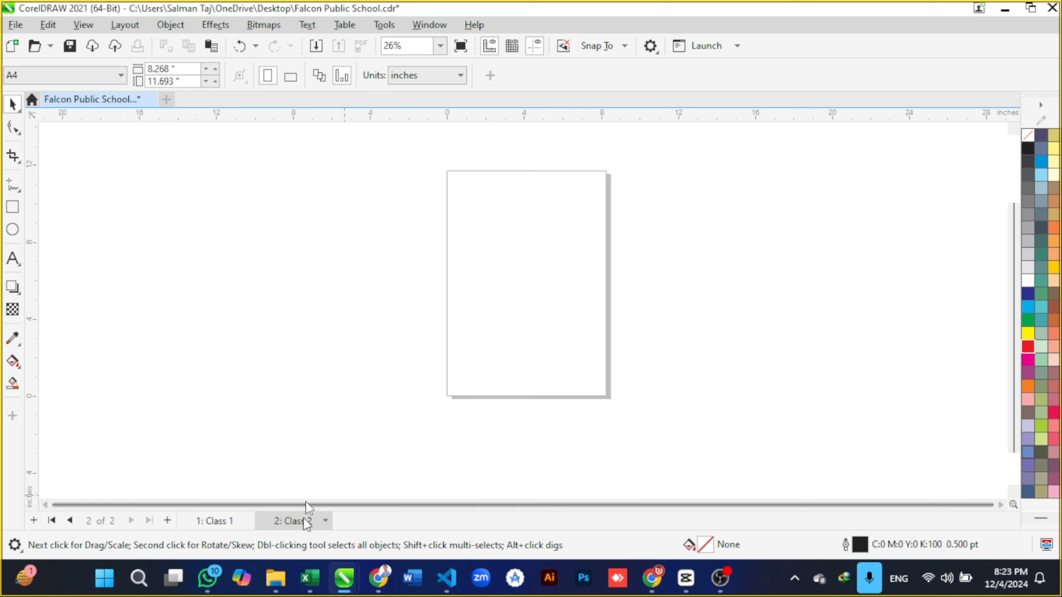
Step: Insert 5 A4 pages after page 2 through Layout > Insert Page
{"action": "left_click", "coordinate": [136, 26]}
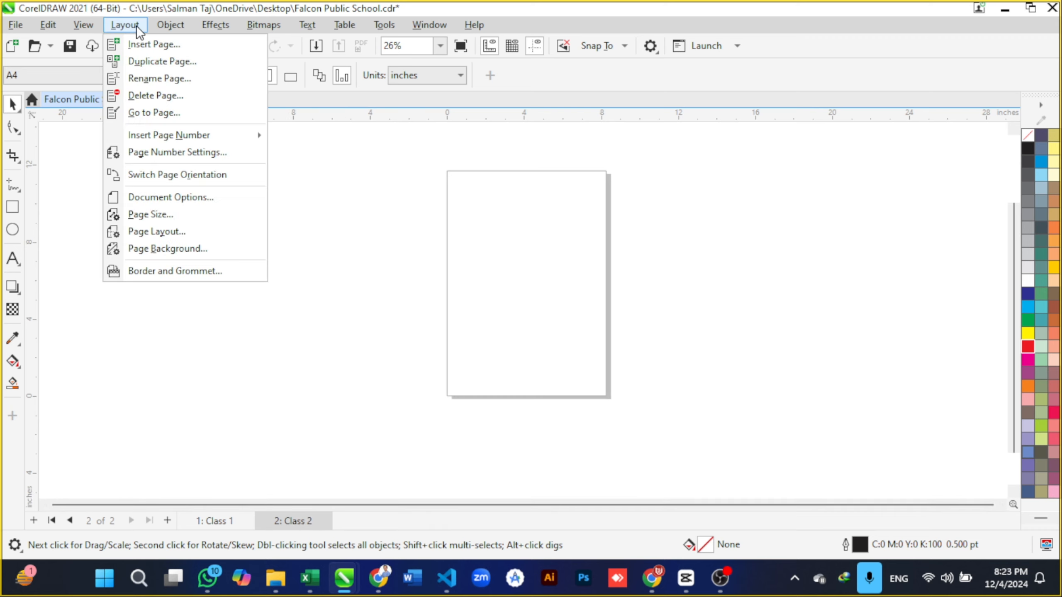
{"action": "left_click", "coordinate": [179, 45]}
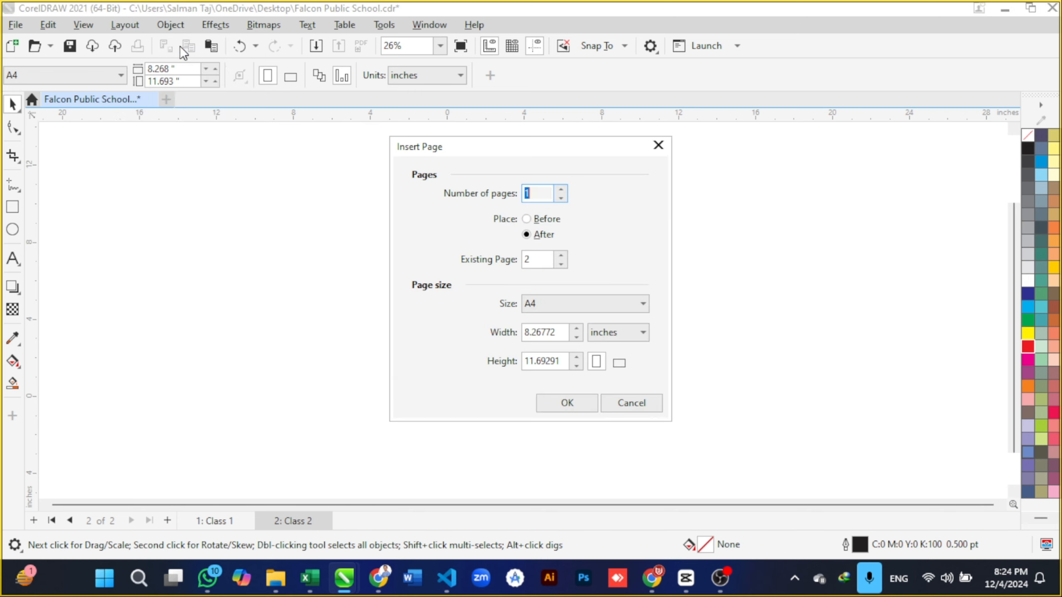
{"action": "left_click_drag", "start_coordinate": [430, 146], "coordinate": [199, 167]}
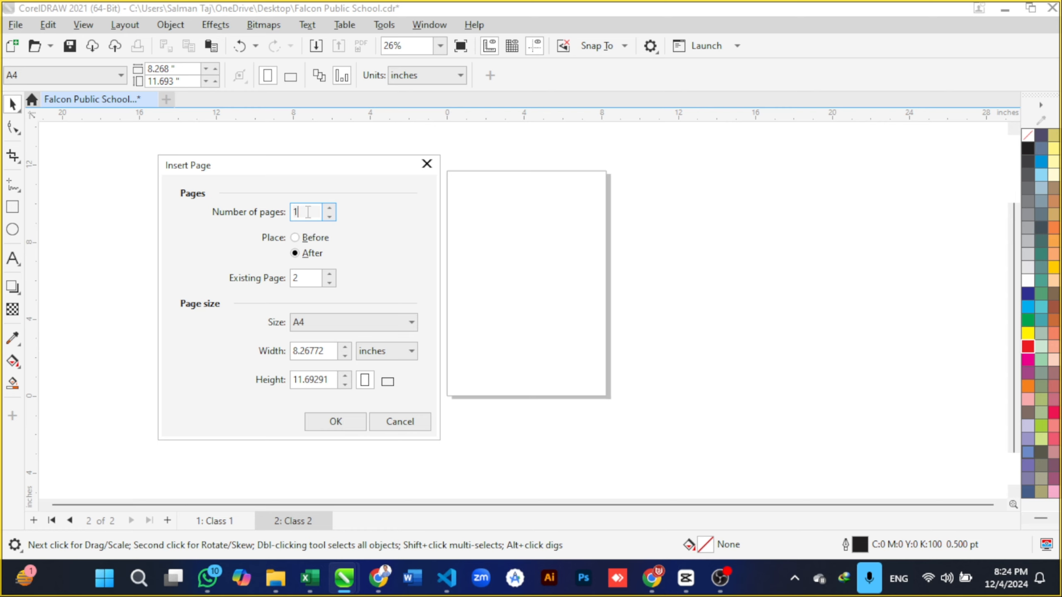
{"action": "left_click", "coordinate": [330, 207]}
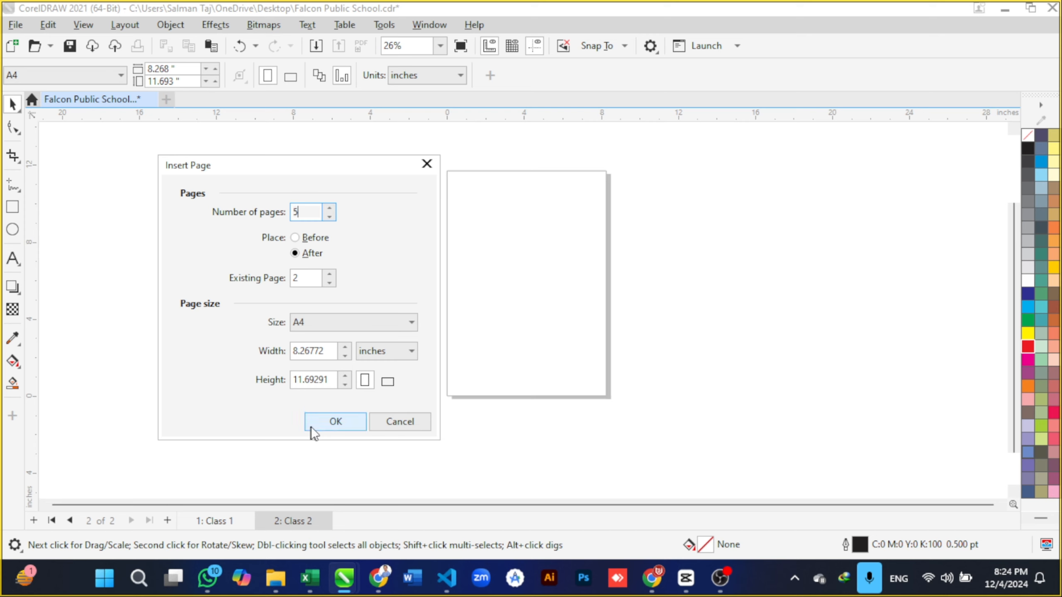
{"action": "left_click", "coordinate": [298, 255]}
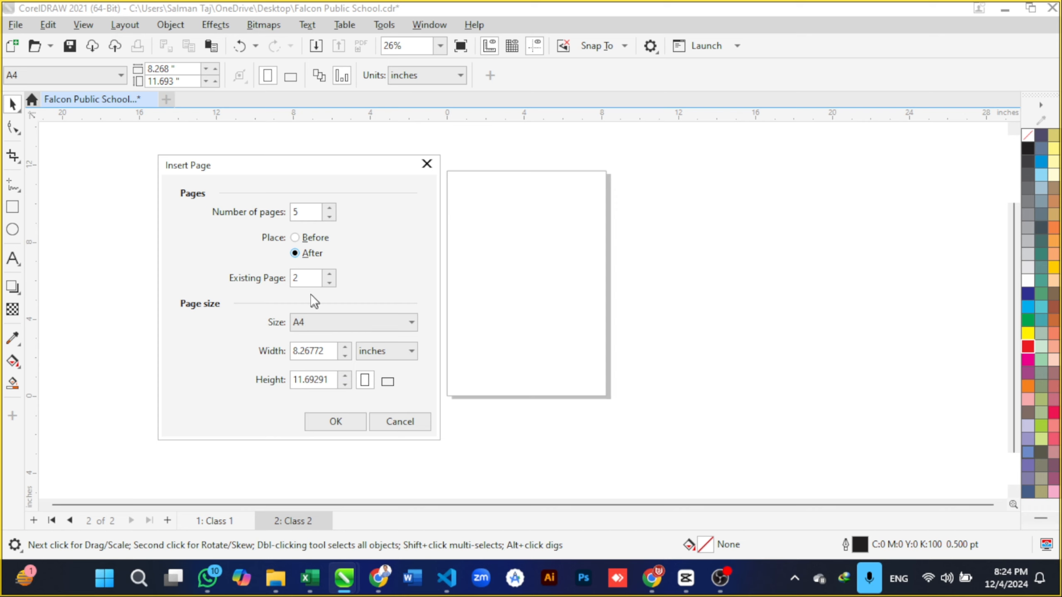
{"action": "double_click", "coordinate": [309, 278]}
{"action": "mouse_move", "coordinate": [310, 578]}
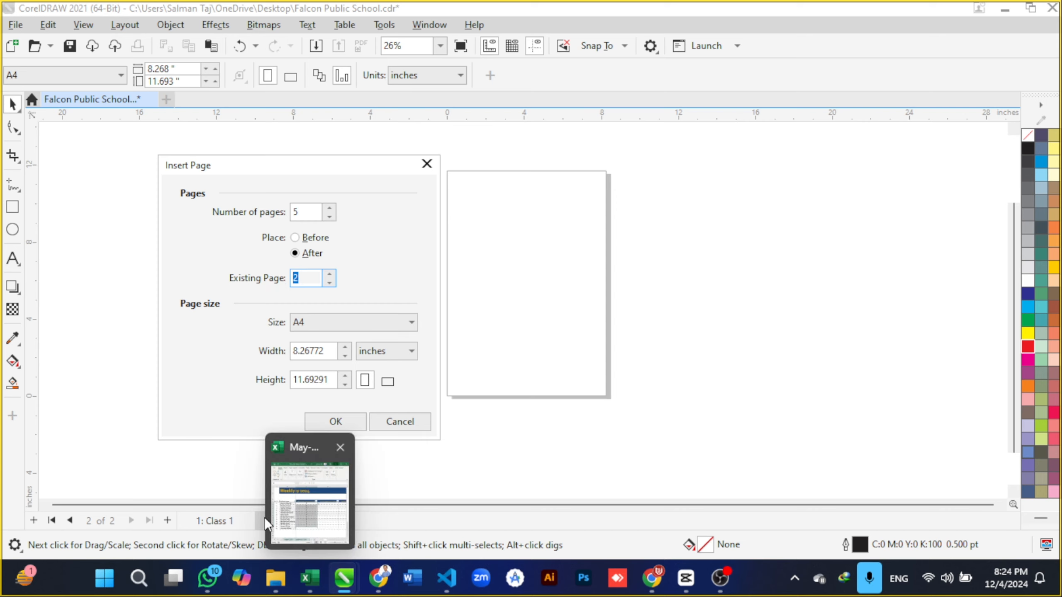
{"action": "key", "text": "shift+Tab"}
{"action": "key", "text": "shift+Tab"}
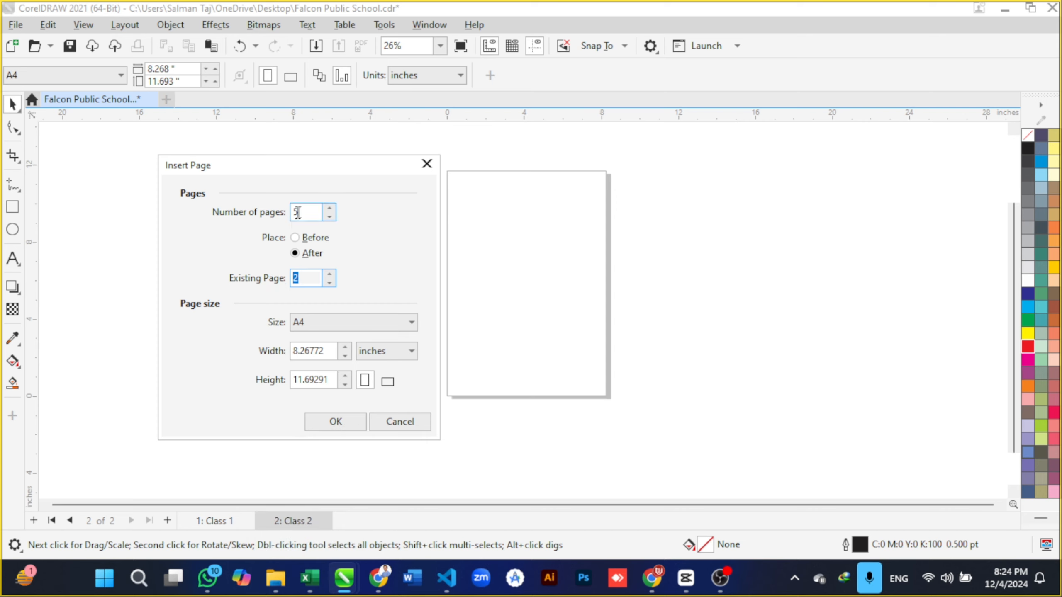
{"action": "left_click", "coordinate": [303, 278]}
{"action": "left_click", "coordinate": [385, 322]}
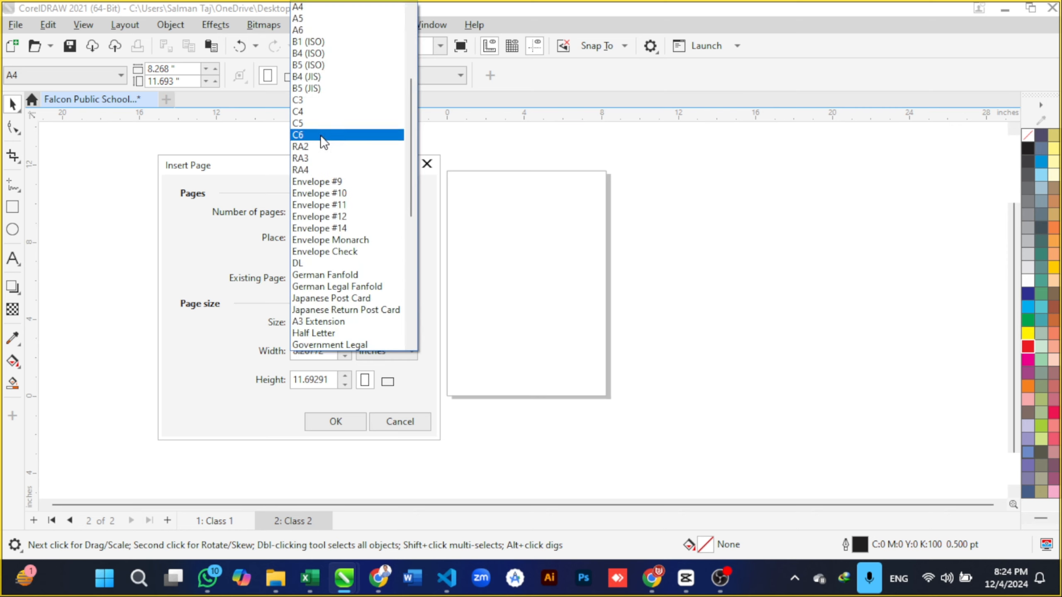
{"action": "left_click", "coordinate": [317, 8]}
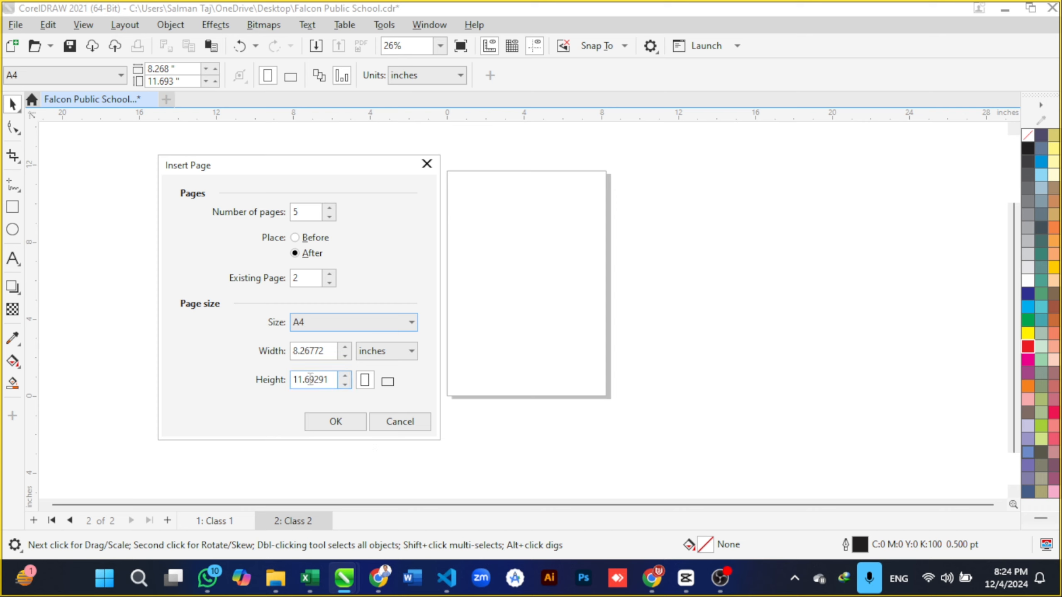
{"action": "left_click", "coordinate": [343, 420]}
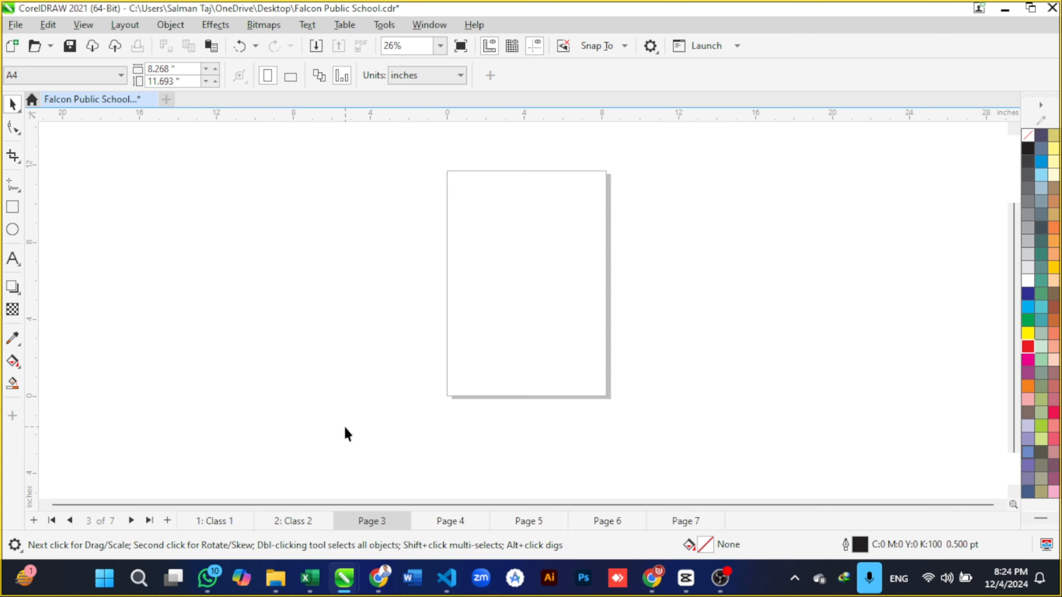
Step: Rename Page 3 to 'Class 3'
{"action": "left_click", "coordinate": [218, 521]}
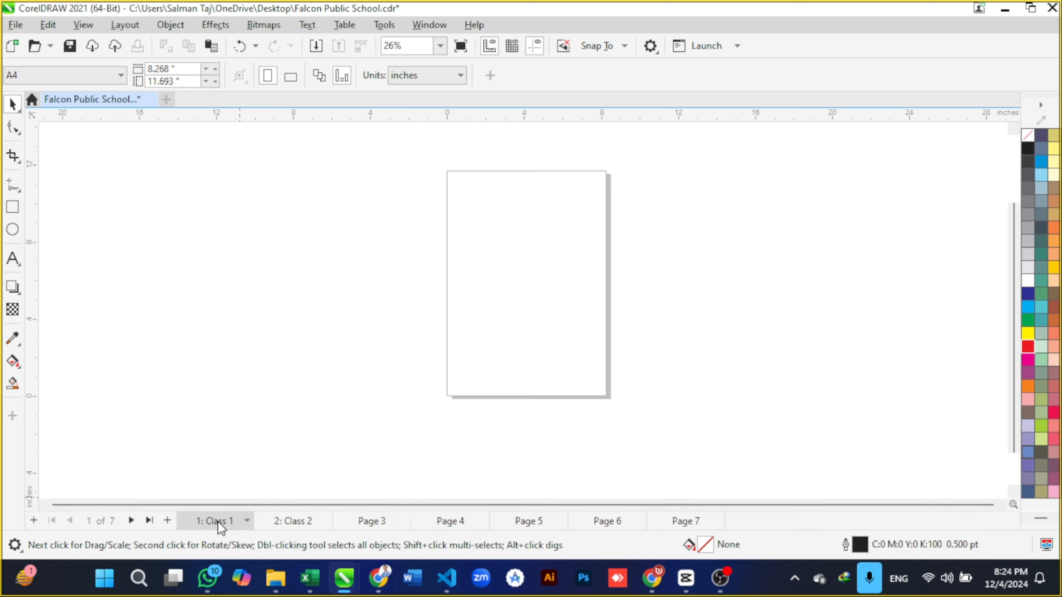
{"action": "left_click", "coordinate": [302, 523]}
{"action": "left_click", "coordinate": [385, 523]}
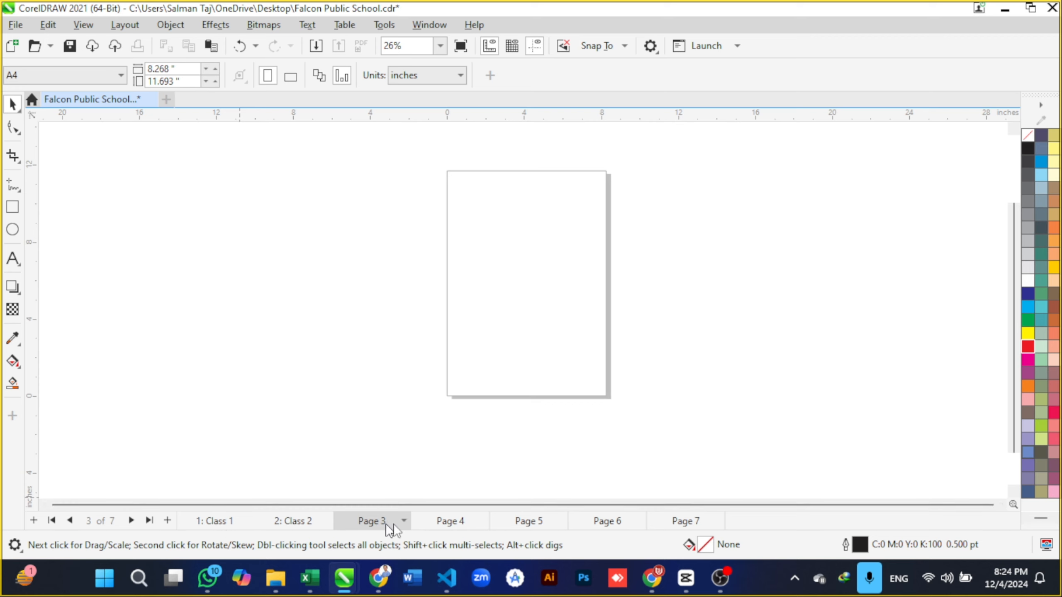
{"action": "left_click", "coordinate": [450, 525]}
{"action": "left_click", "coordinate": [523, 526]}
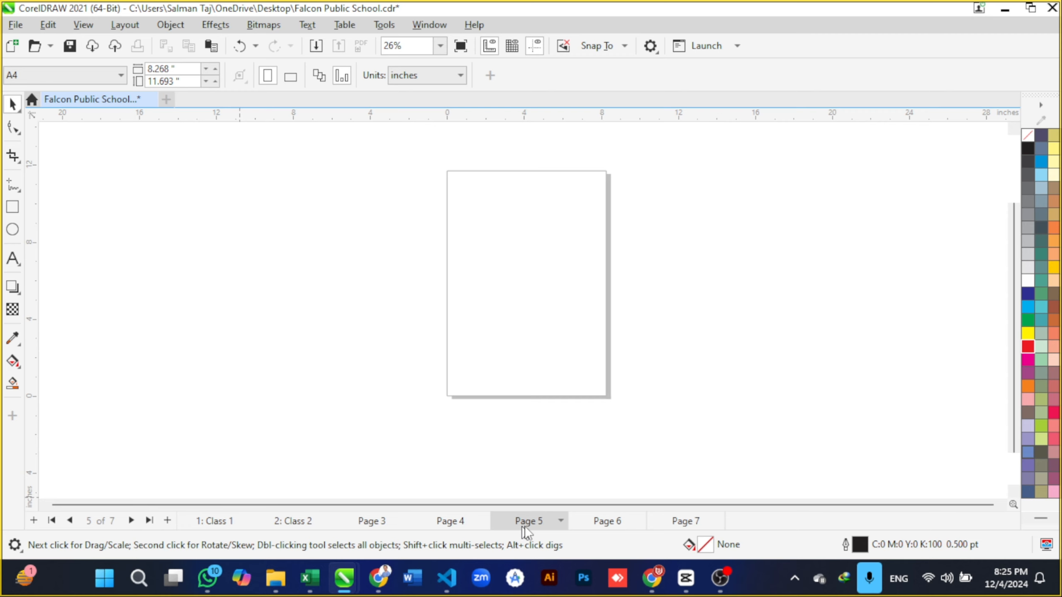
{"action": "left_click", "coordinate": [608, 528]}
{"action": "left_click", "coordinate": [685, 523]}
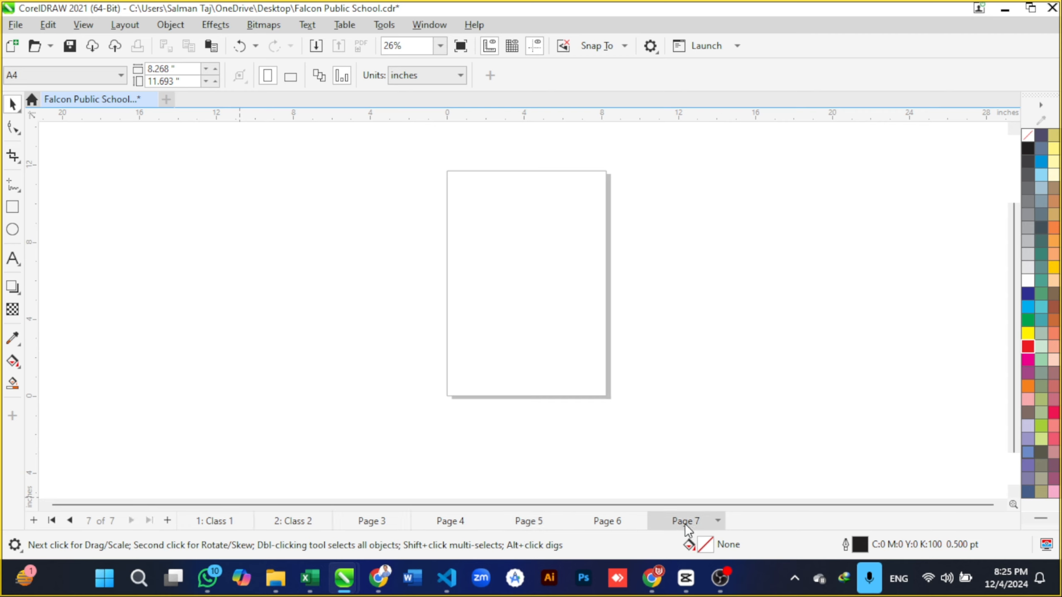
{"action": "left_click", "coordinate": [379, 524]}
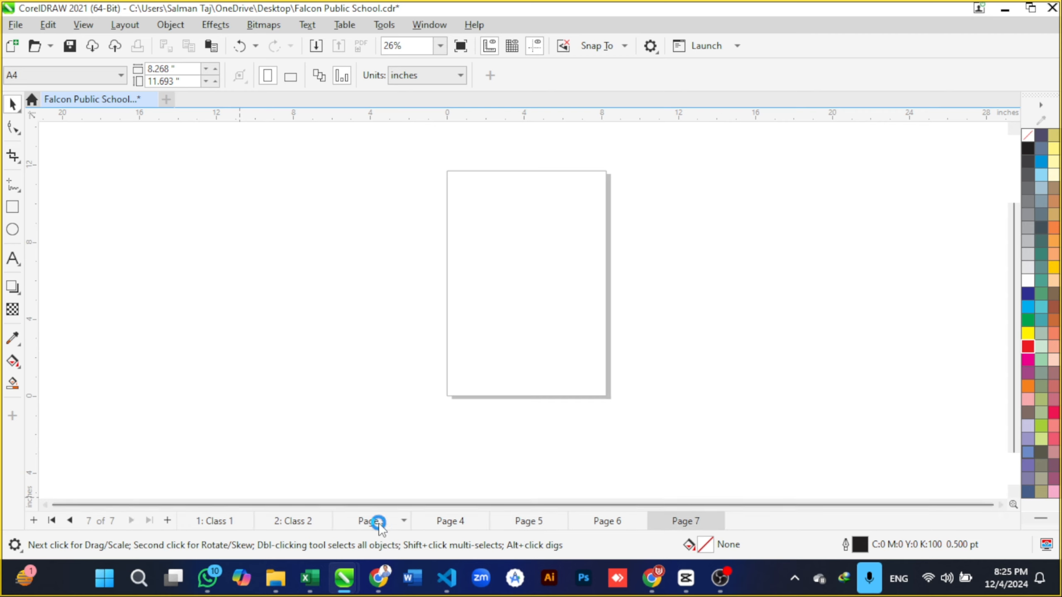
{"action": "right_click", "coordinate": [379, 523]}
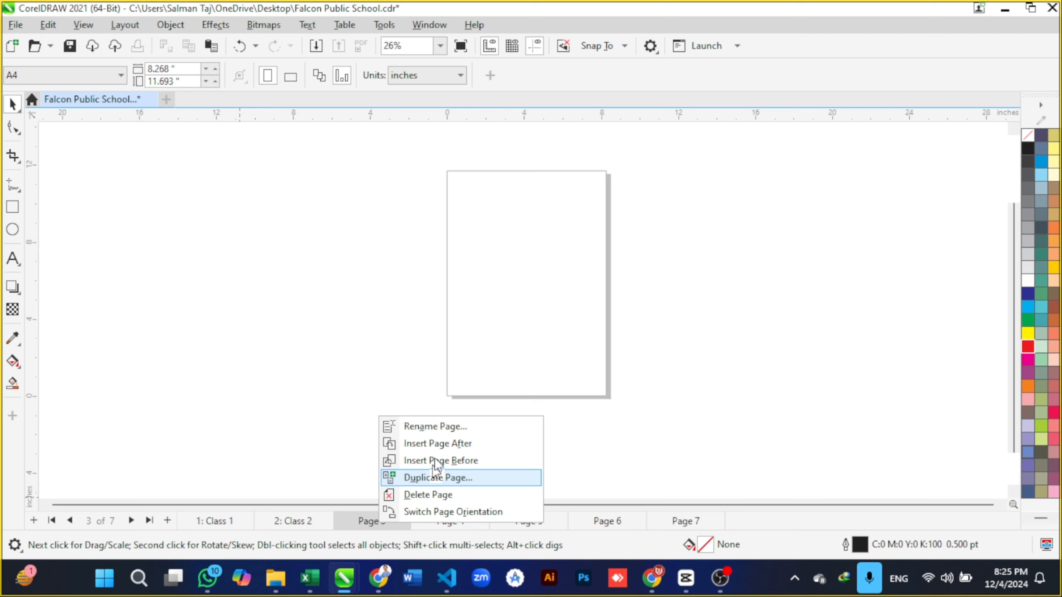
{"action": "left_click", "coordinate": [441, 432]}
{"action": "type", "text": "Class 3"}
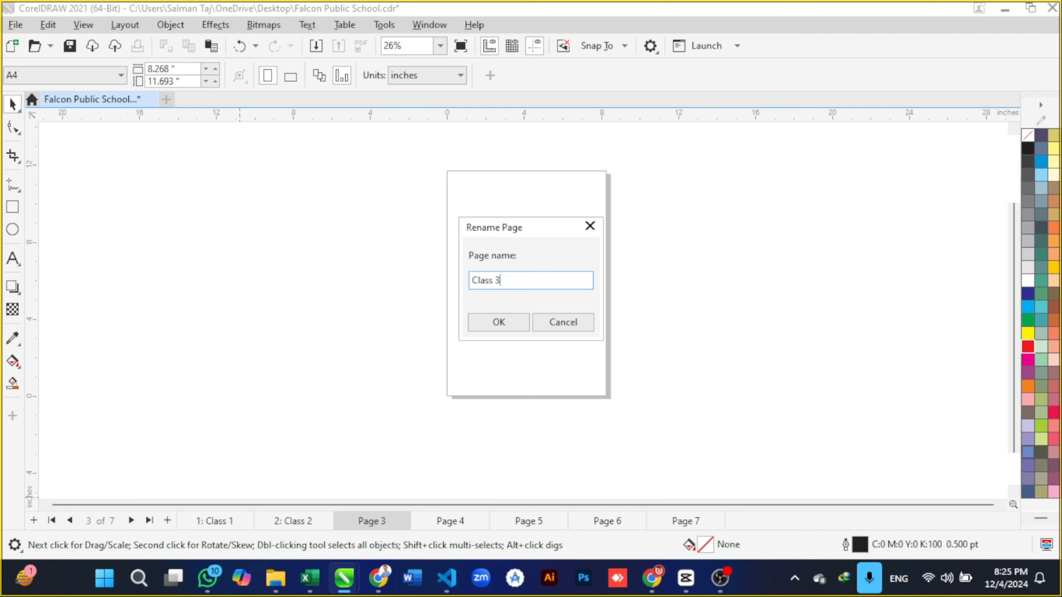
{"action": "key", "text": "Return"}
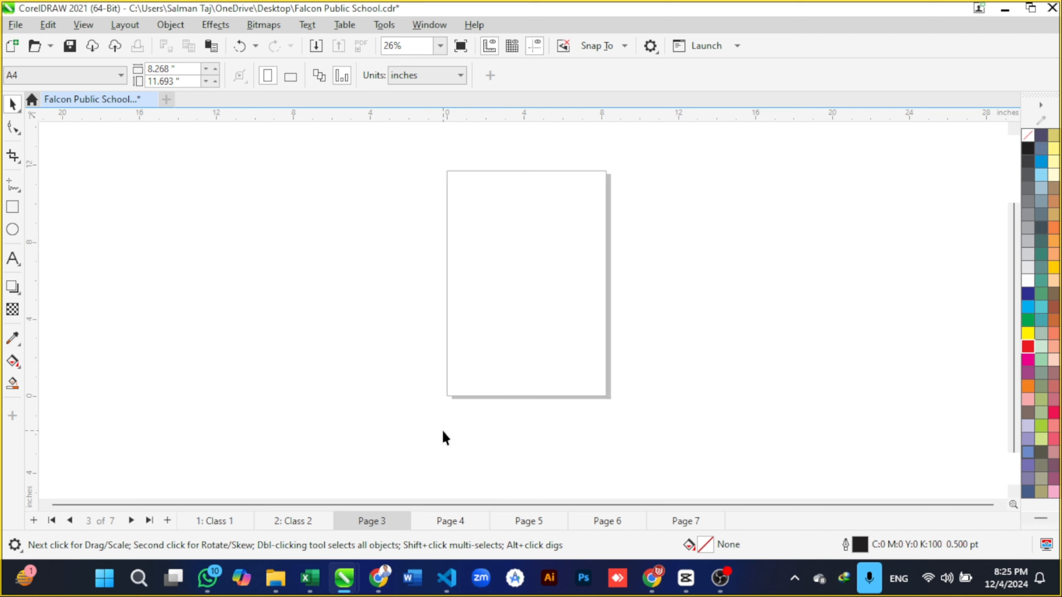
Step: Rename Pages 4 and 5 to 'Class 4' and 'Class 5'
{"action": "left_click", "coordinate": [444, 519]}
{"action": "right_click", "coordinate": [443, 516]}
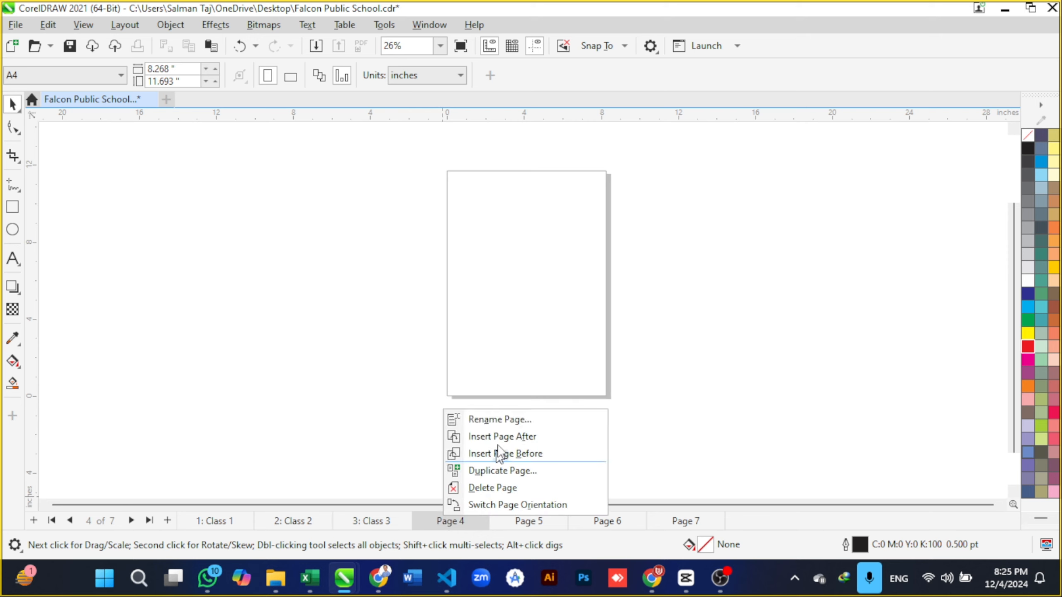
{"action": "left_click", "coordinate": [504, 417]}
{"action": "type", "text": "Cla"}
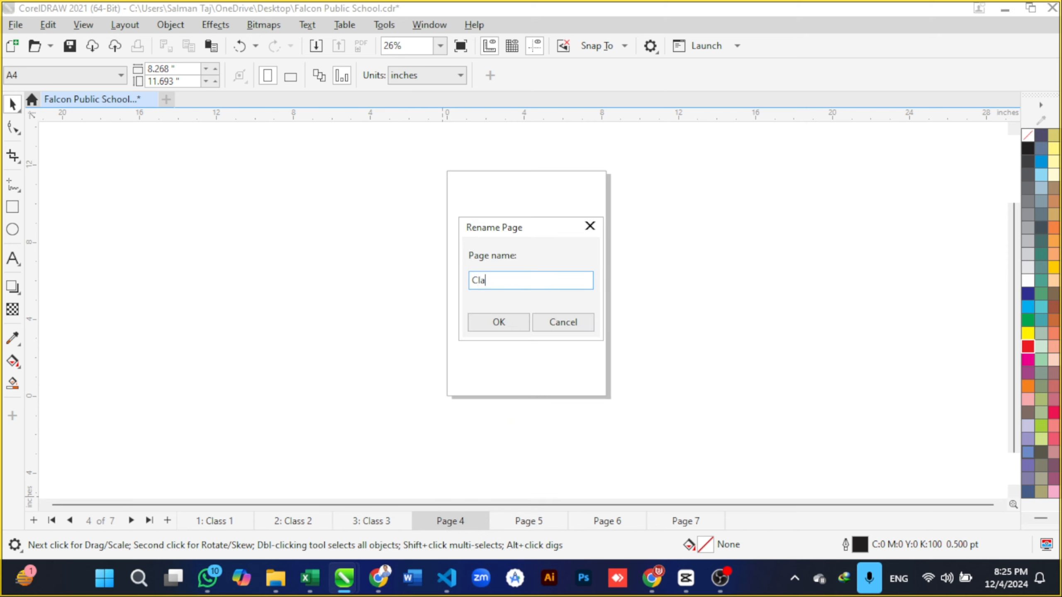
{"action": "type", "text": "ss 4"}
{"action": "key", "text": "Return"}
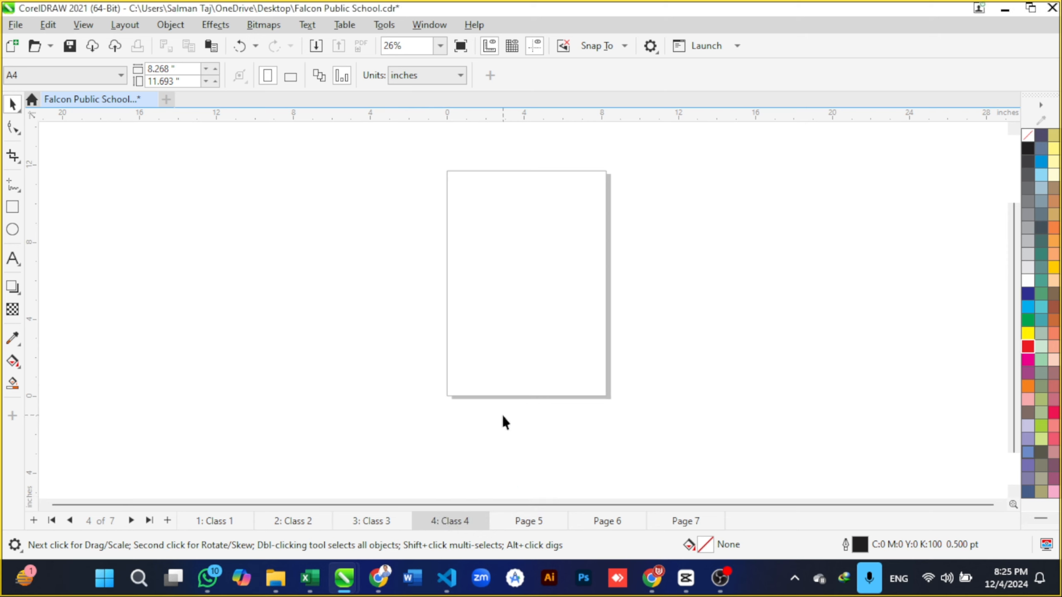
{"action": "right_click", "coordinate": [522, 522]}
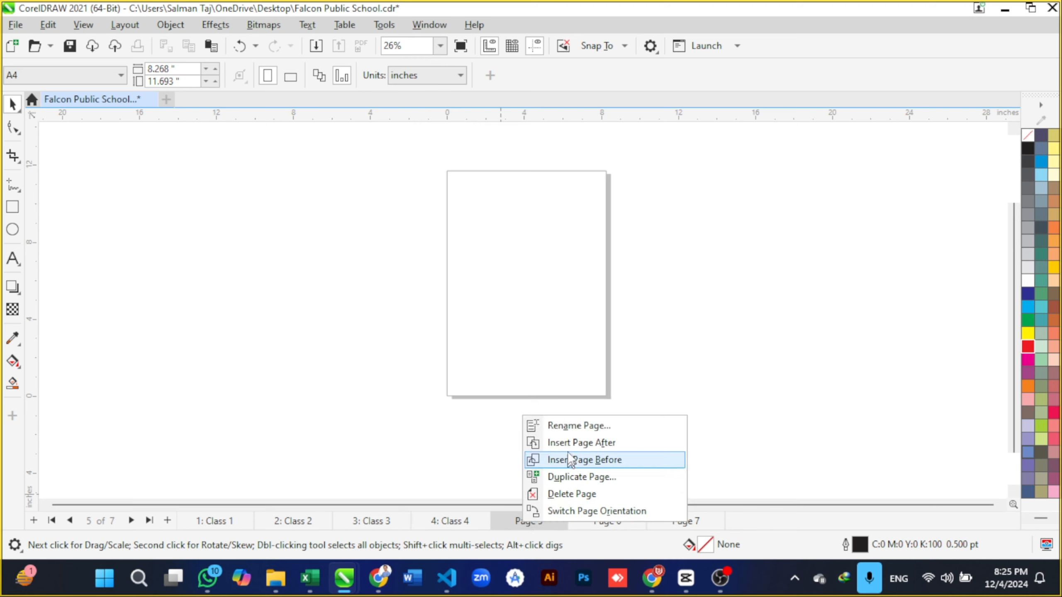
{"action": "left_click", "coordinate": [569, 424]}
{"action": "type", "text": "Clas"}
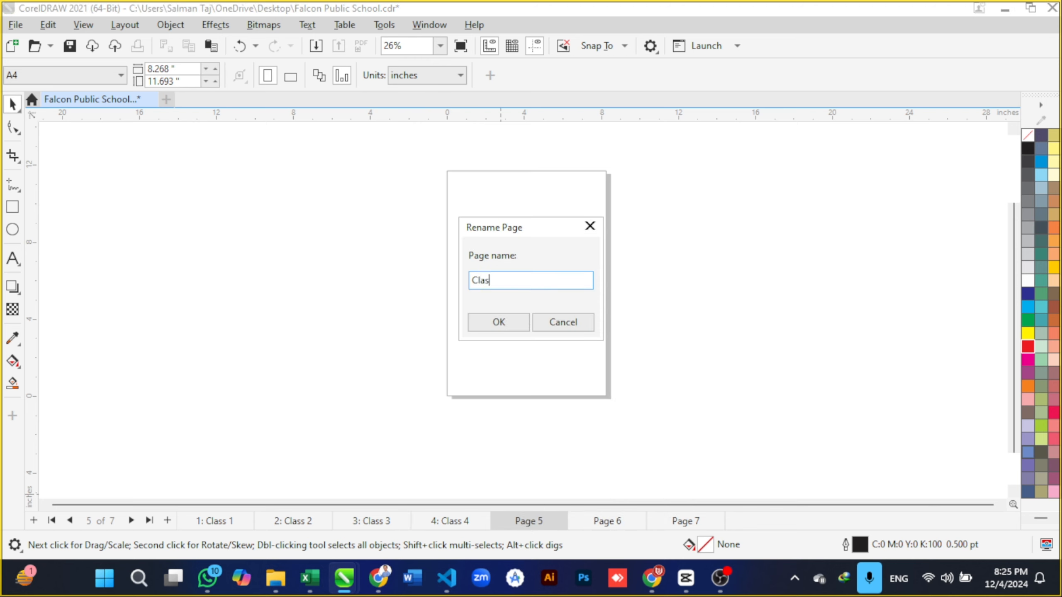
{"action": "type", "text": "s 5"}
{"action": "key", "text": "Return"}
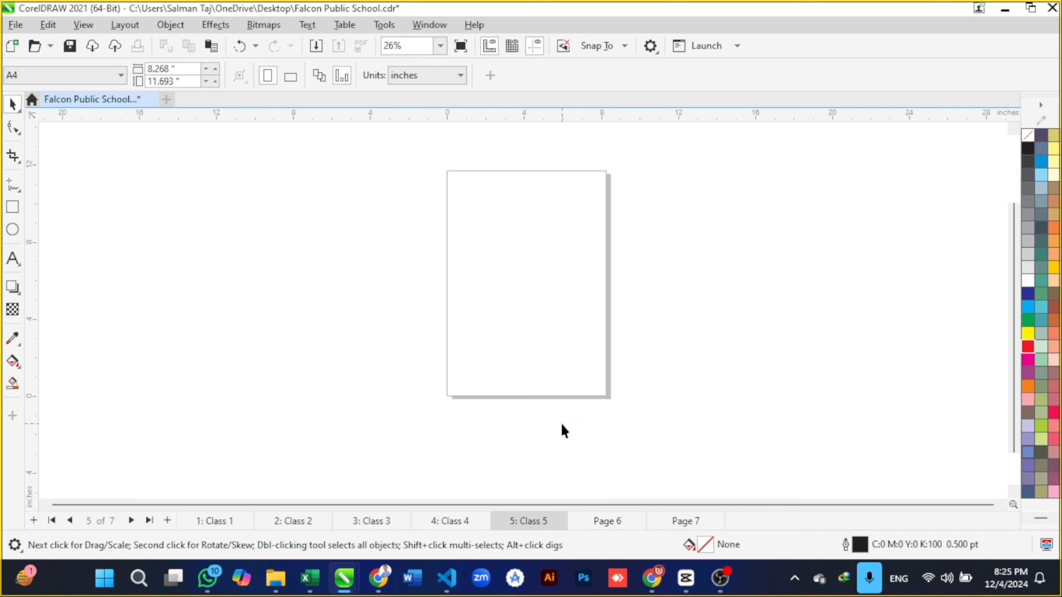
Step: Rename Pages 6 and 7 to 'Class 6' and 'Class 7'
{"action": "left_click", "coordinate": [601, 523]}
{"action": "right_click", "coordinate": [601, 524]}
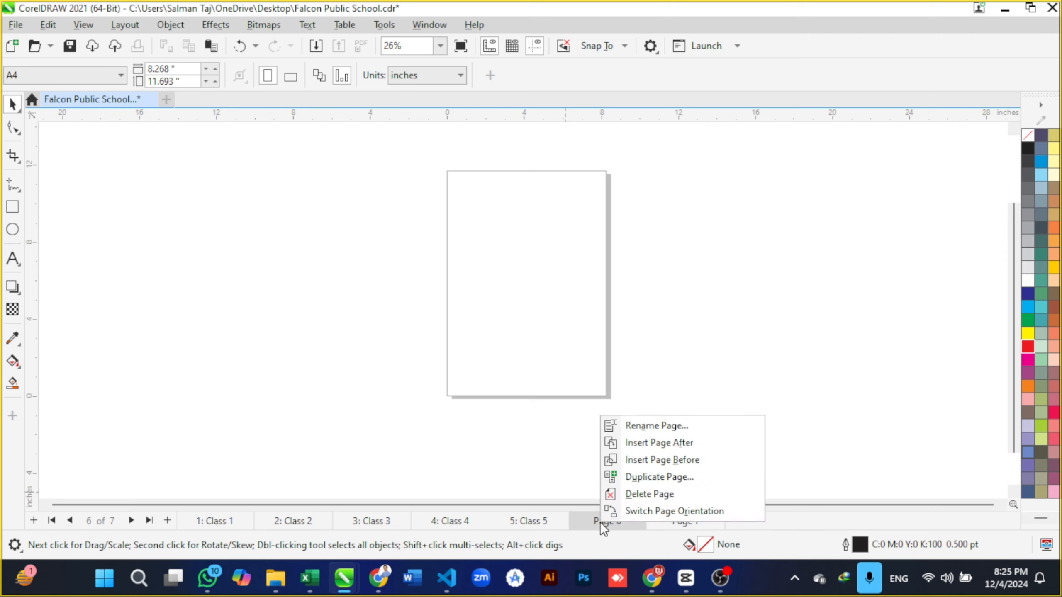
{"action": "left_click", "coordinate": [631, 431]}
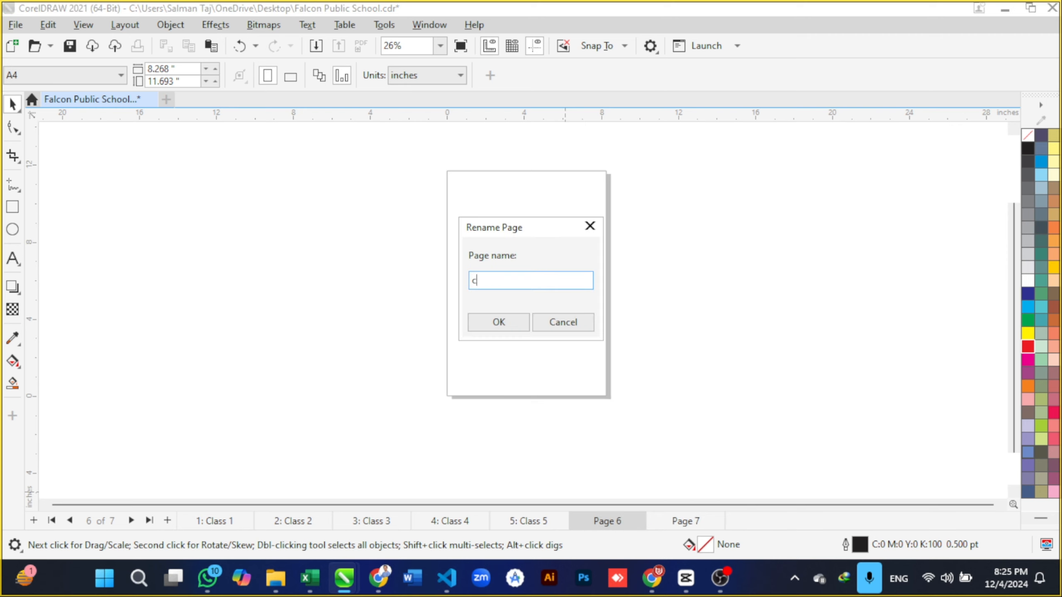
{"action": "type", "text": "Class 6"}
{"action": "key", "text": "Return"}
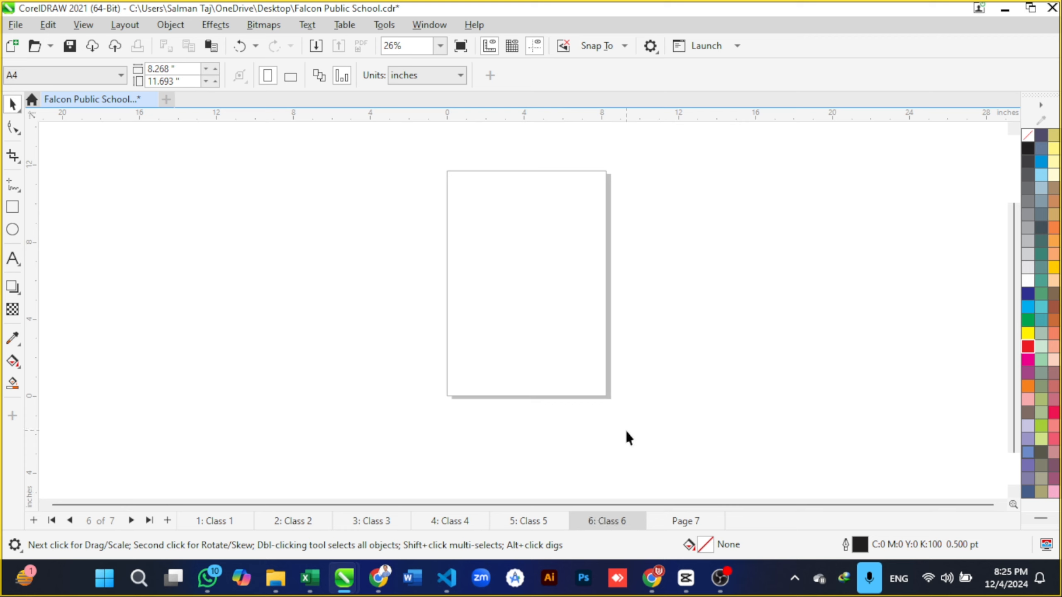
{"action": "right_click", "coordinate": [669, 521]}
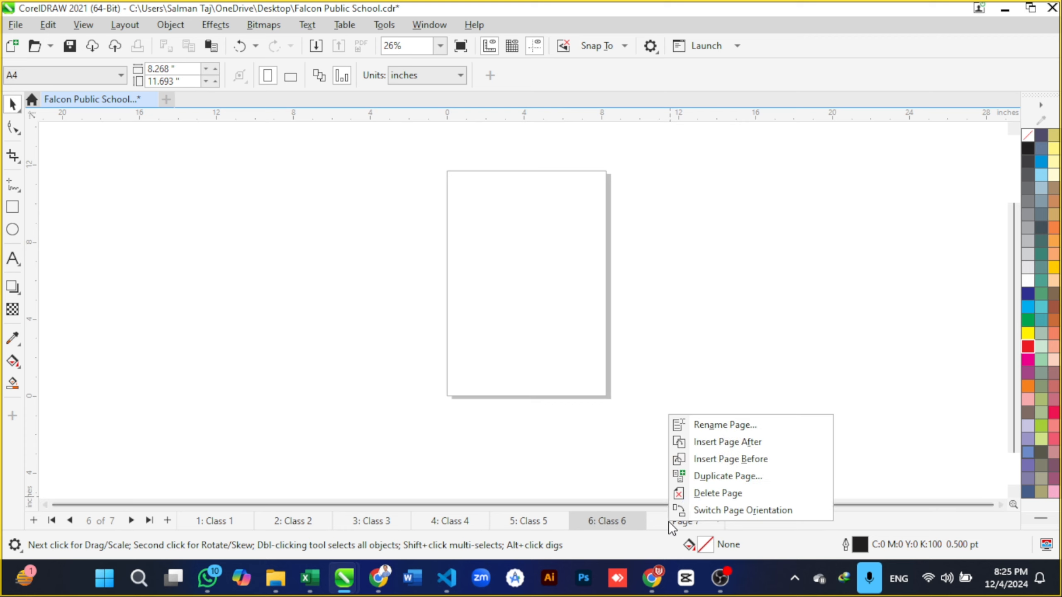
{"action": "left_click", "coordinate": [700, 432]}
{"action": "type", "text": "Cl"}
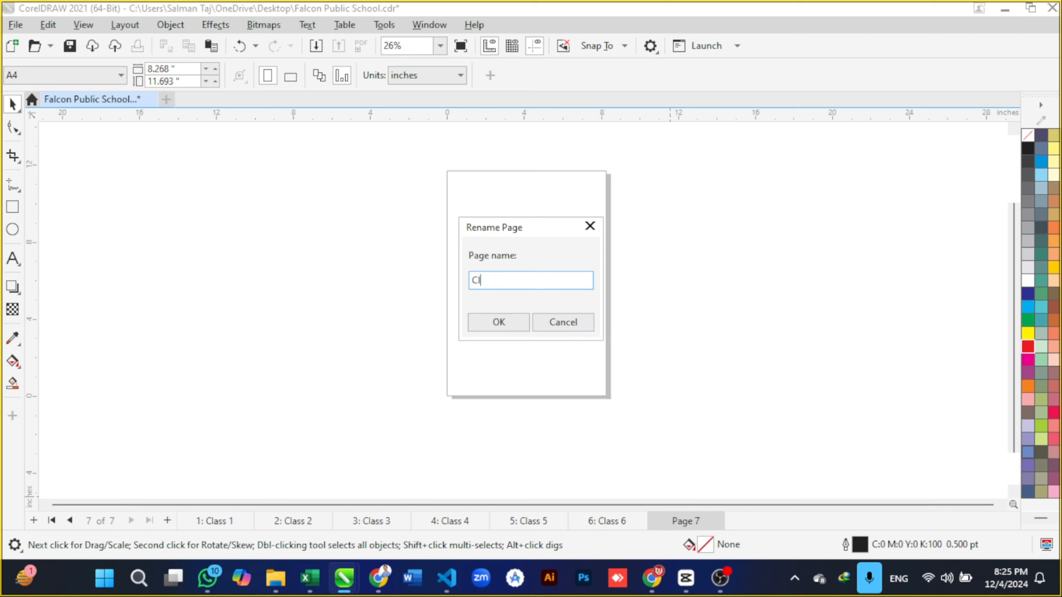
{"action": "type", "text": "ass 7"}
{"action": "key", "text": "Return"}
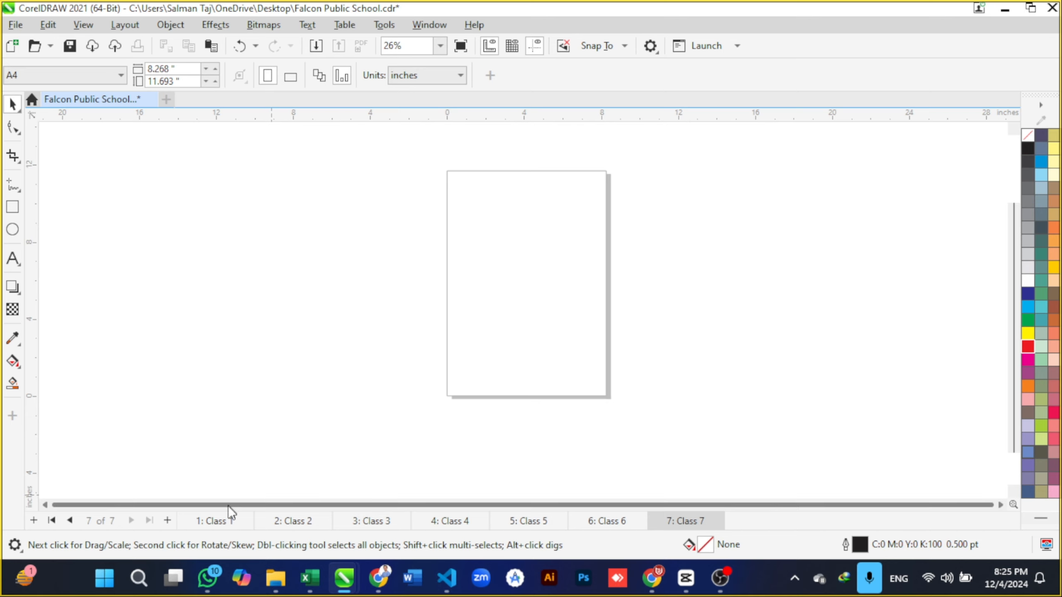
Step: Flip through the Class 1 to Class 7 page tabs twice, ending on blank Class 1
{"action": "left_click", "coordinate": [213, 526]}
{"action": "left_click", "coordinate": [317, 520]}
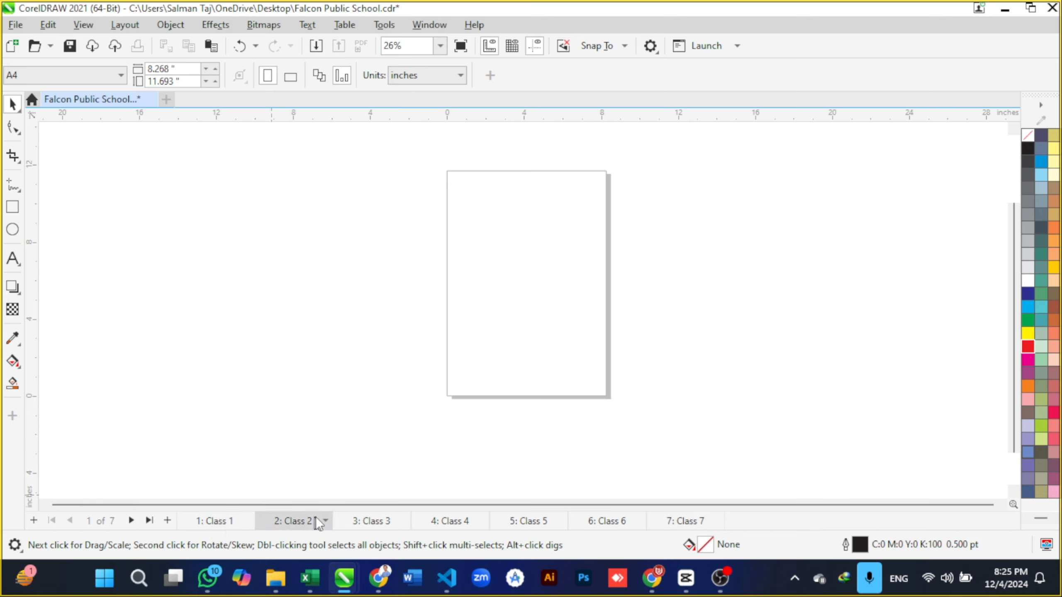
{"action": "left_click", "coordinate": [362, 522]}
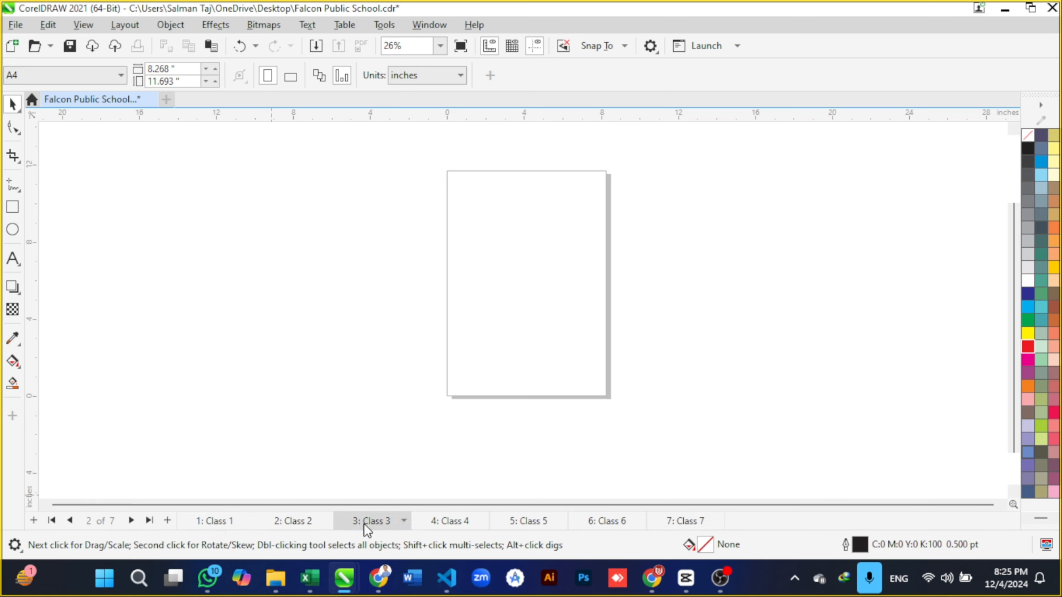
{"action": "left_click", "coordinate": [448, 522]}
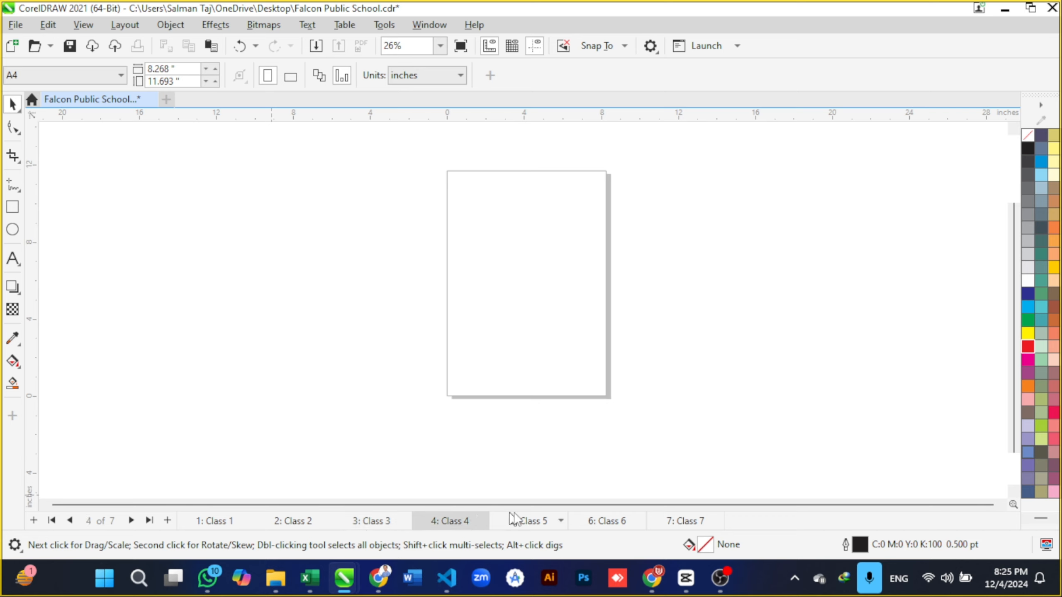
{"action": "left_click", "coordinate": [527, 524]}
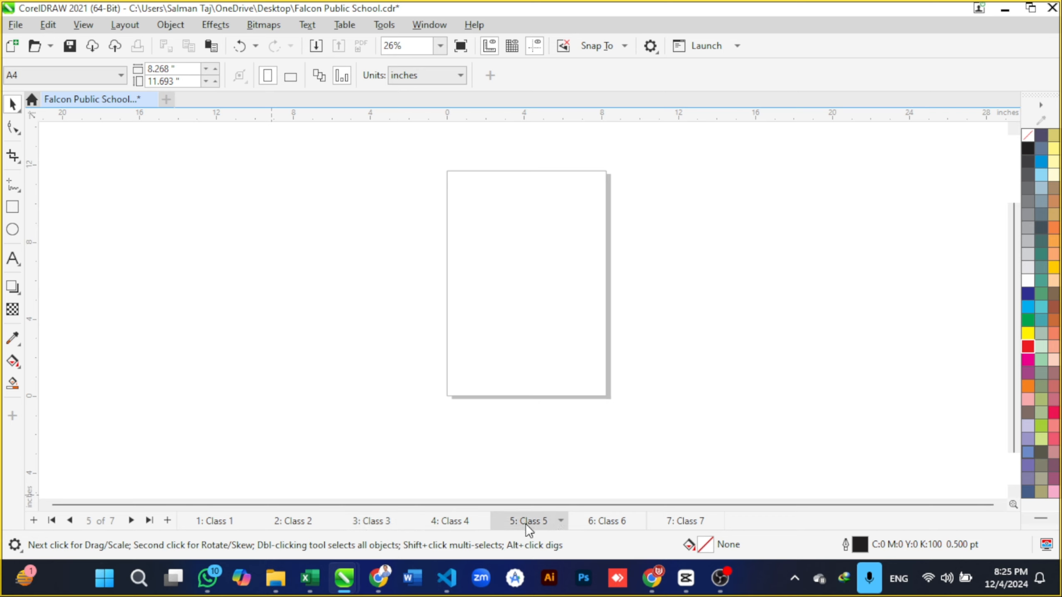
{"action": "left_click", "coordinate": [598, 524]}
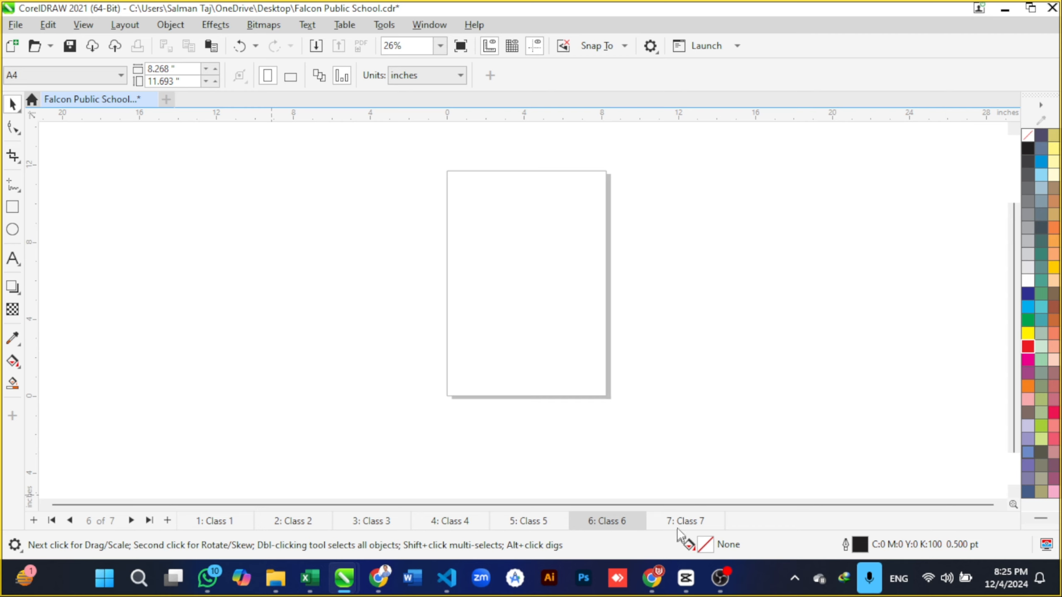
{"action": "left_click", "coordinate": [677, 525]}
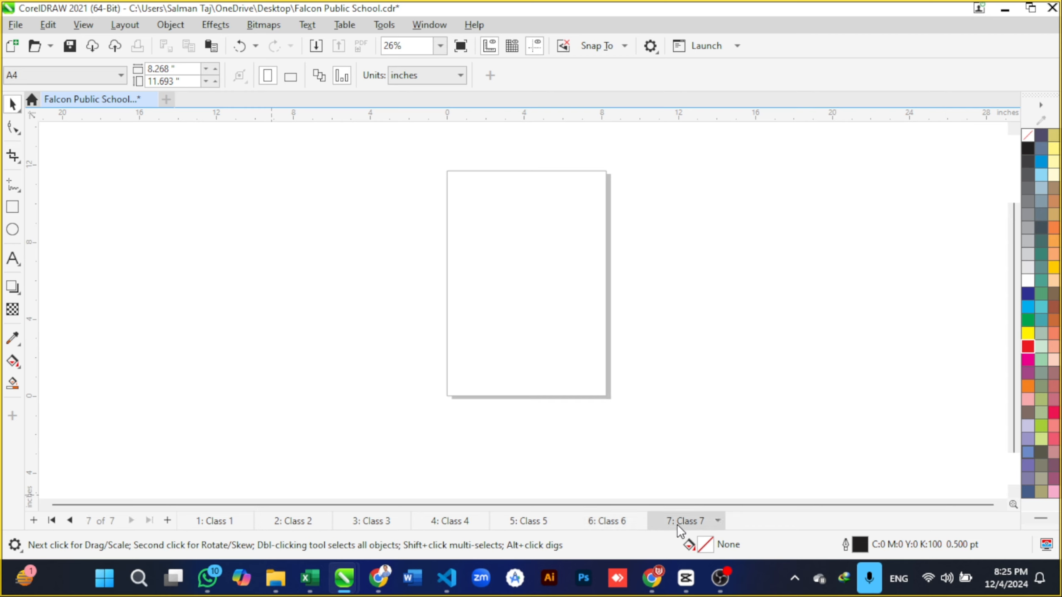
{"action": "left_click", "coordinate": [221, 523]}
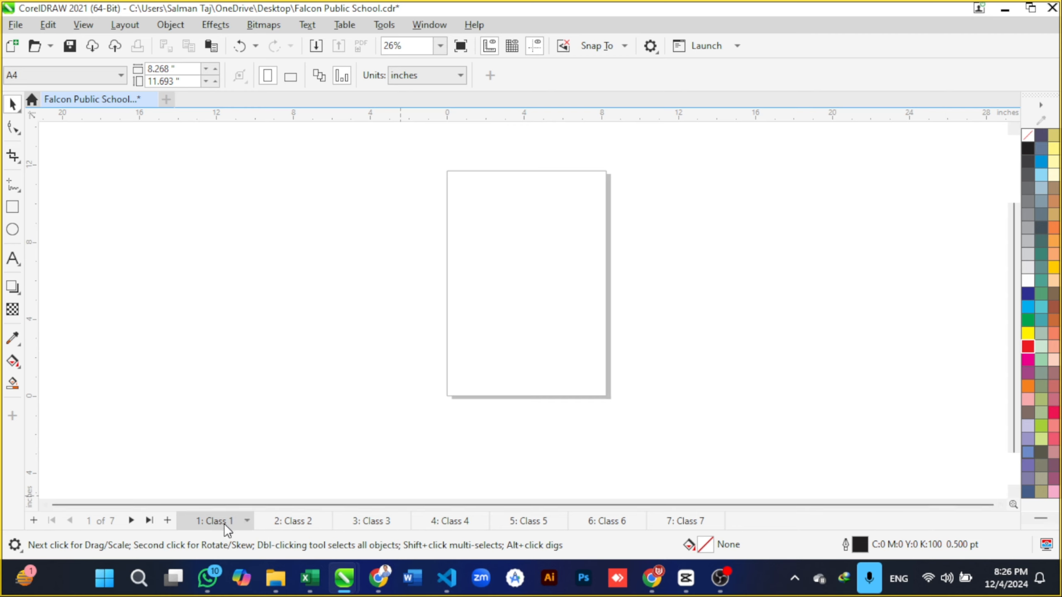
{"action": "left_click", "coordinate": [297, 520]}
{"action": "left_click", "coordinate": [372, 520]}
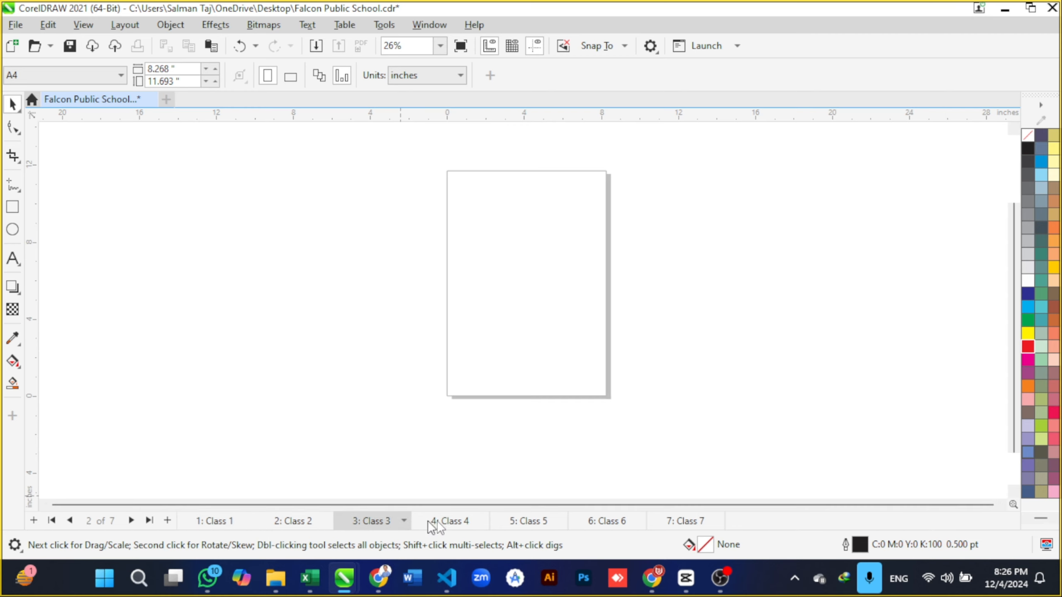
{"action": "left_click", "coordinate": [450, 521]}
{"action": "left_click", "coordinate": [530, 524]}
{"action": "left_click", "coordinate": [603, 525]}
{"action": "left_click", "coordinate": [686, 524]}
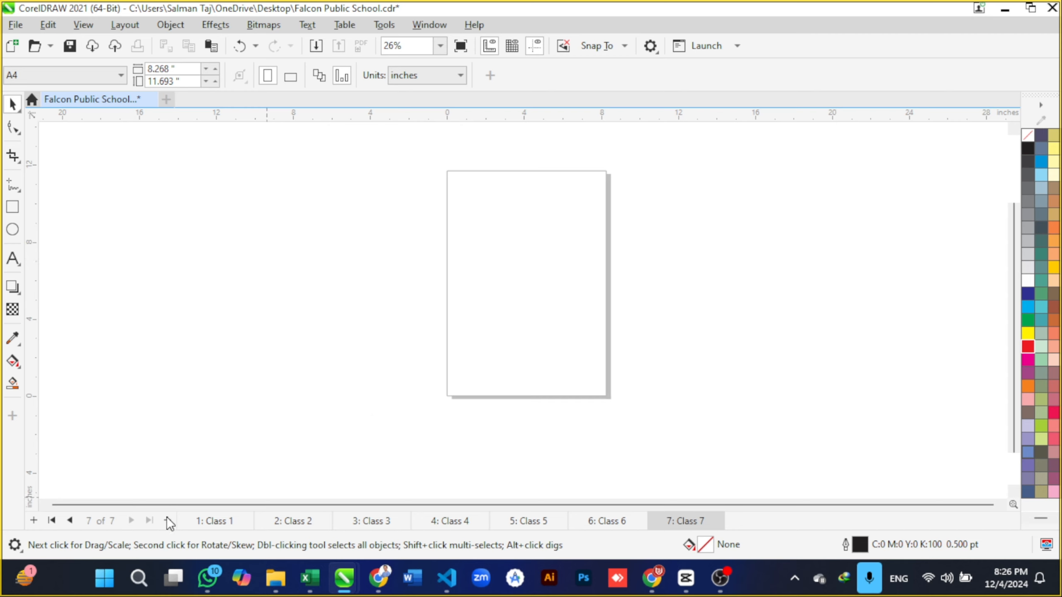
{"action": "left_click", "coordinate": [209, 524]}
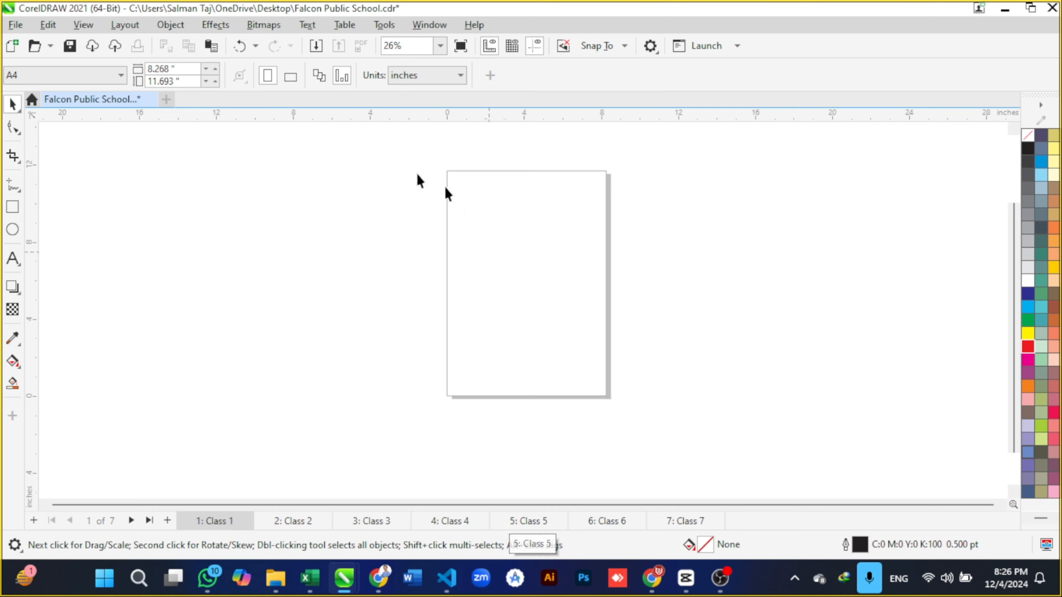
Step: Type the text 'Class 1' near the top of the page with the Text tool (F8)
{"action": "scroll", "coordinate": [558, 186], "scroll_direction": "up", "scroll_amount": 5}
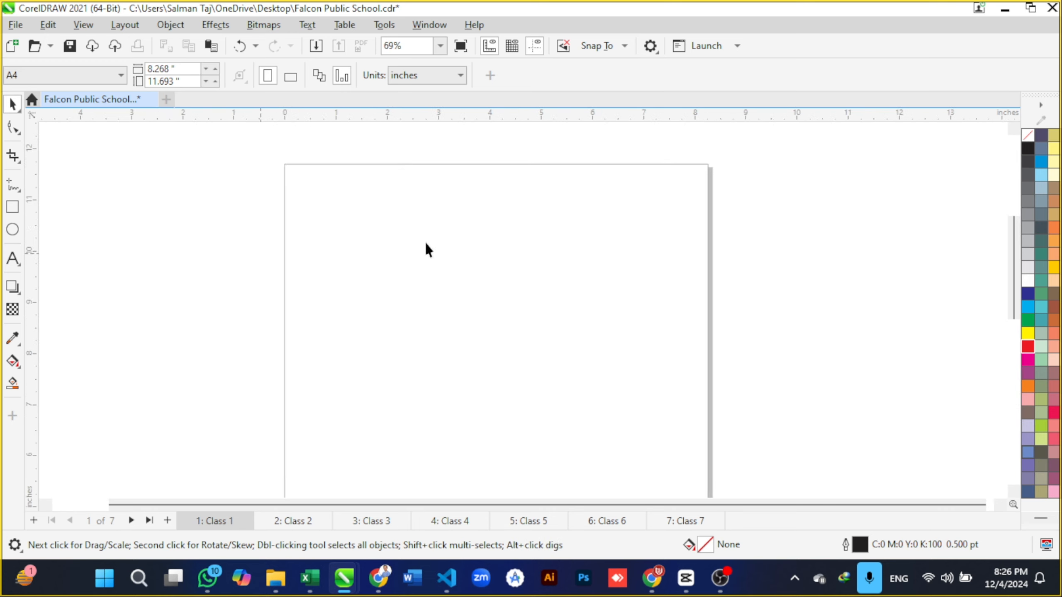
{"action": "key", "text": "F8"}
{"action": "left_click", "coordinate": [383, 224]}
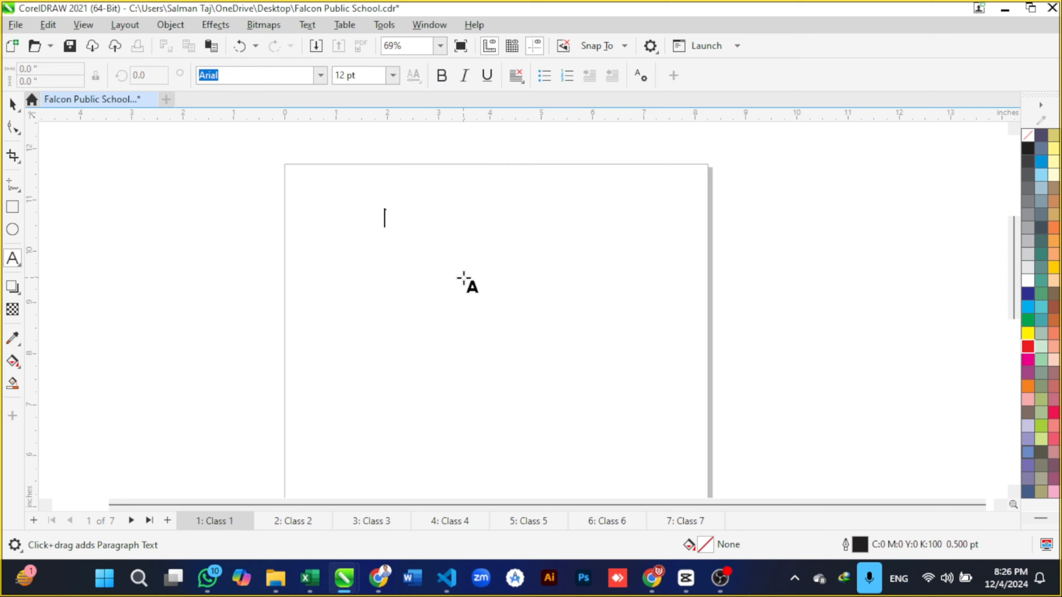
{"action": "type", "text": "Classs"}
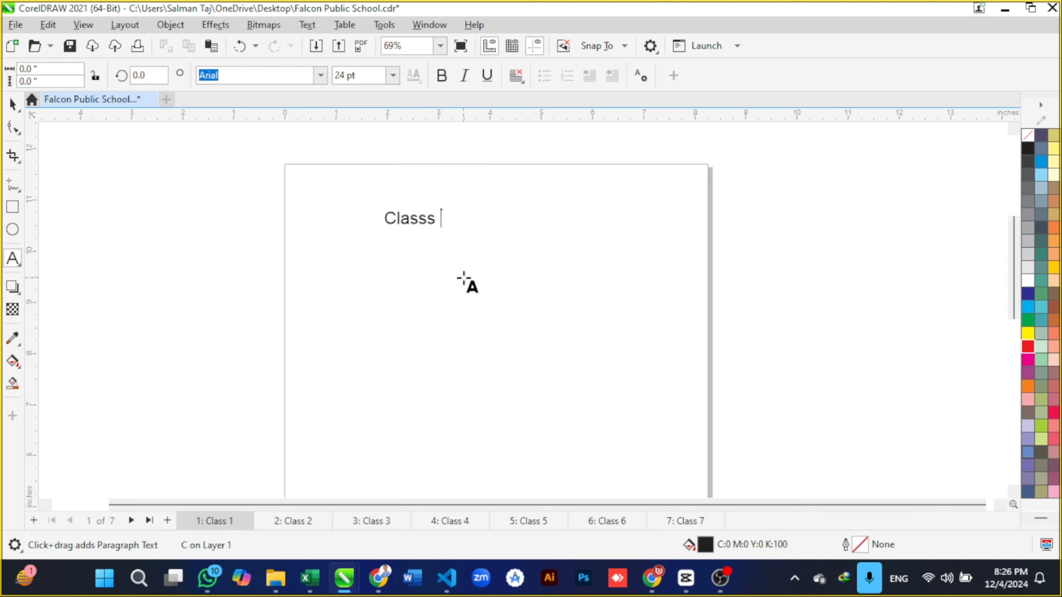
{"action": "key", "text": "BackSpace"}
{"action": "key", "text": "BackSpace"}
{"action": "type", "text": "1"}
{"action": "key", "text": "Return"}
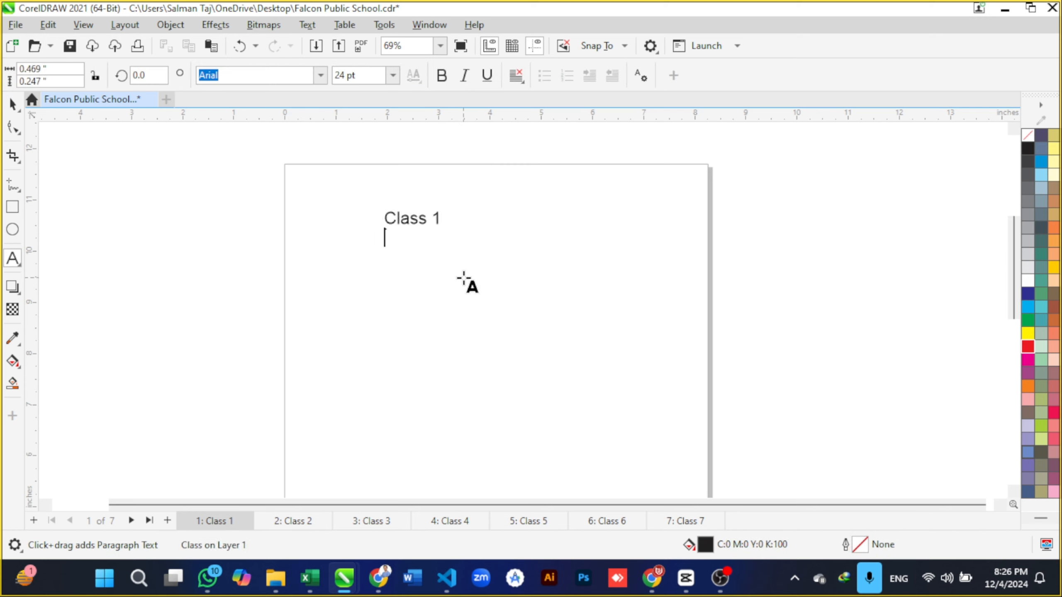
Step: Enlarge the Class 1 heading to about 64 pt and move it to the top centre
{"action": "key", "text": "ctrl+space"}
{"action": "left_click_drag", "start_coordinate": [442, 232], "coordinate": [533, 268]}
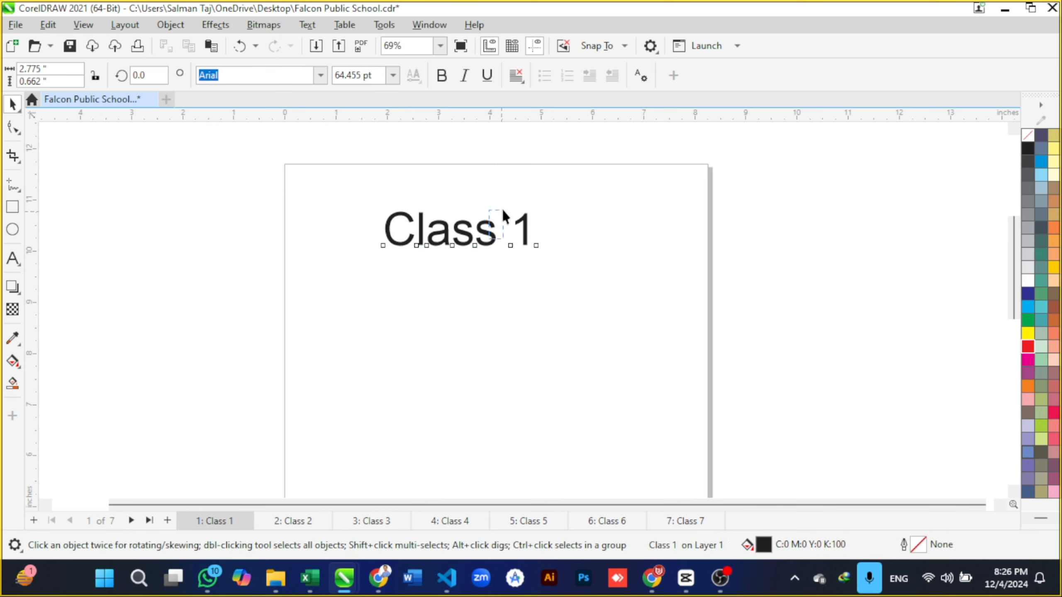
{"action": "left_click_drag", "start_coordinate": [490, 234], "coordinate": [512, 205]}
{"action": "scroll", "coordinate": [514, 215], "scroll_direction": "down", "scroll_amount": 2}
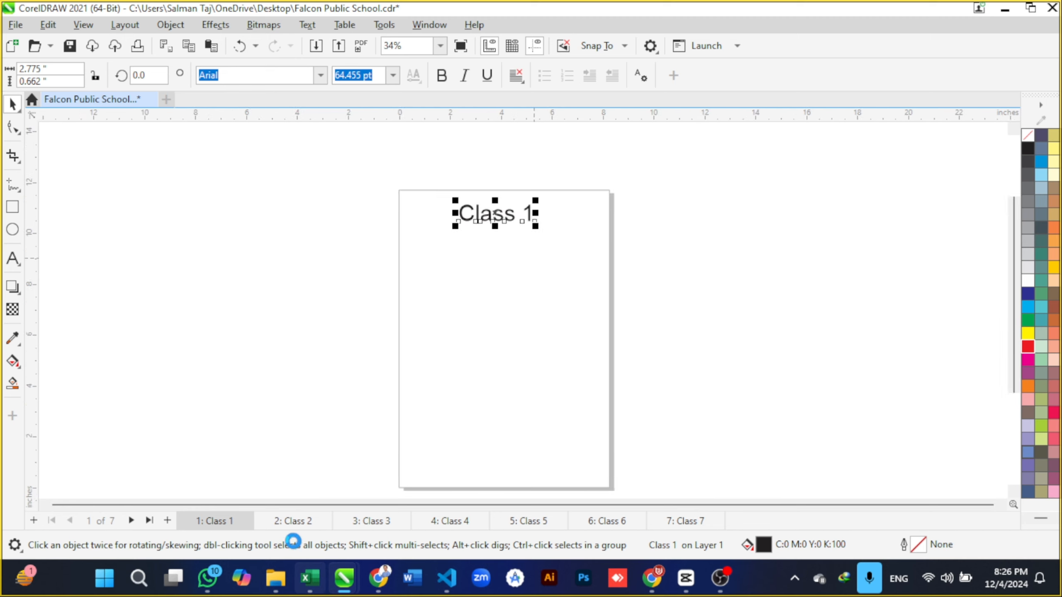
Step: Paste the Class 1 heading onto page 2 and change it to 'Class 2'
{"action": "mouse_move", "coordinate": [310, 577]}
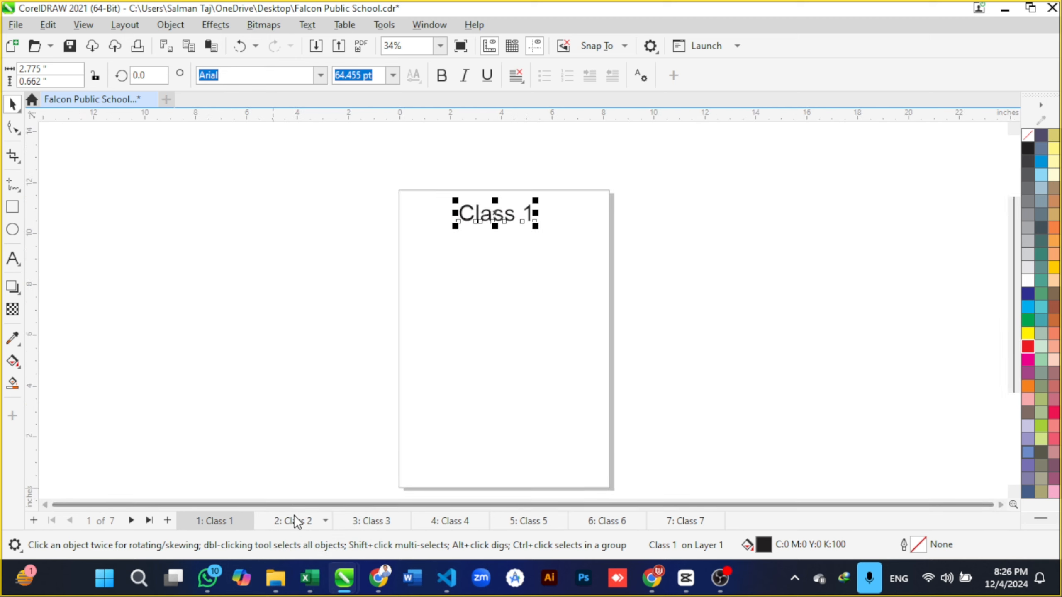
{"action": "left_click", "coordinate": [294, 520]}
{"action": "key", "text": "ctrl+v"}
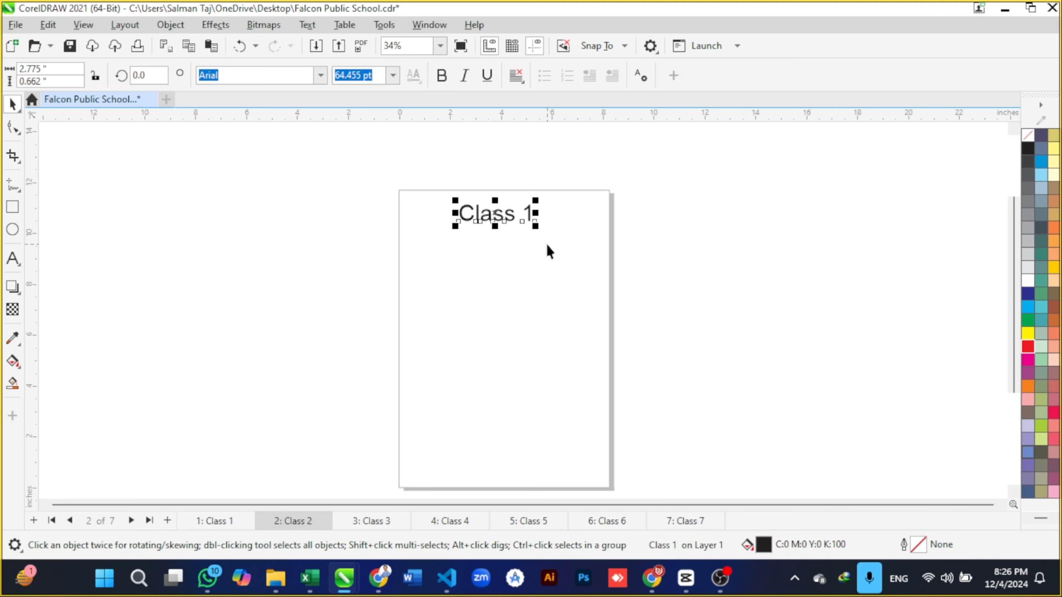
{"action": "key", "text": "F8"}
{"action": "key", "text": "BackSpace"}
{"action": "type", "text": "2"}
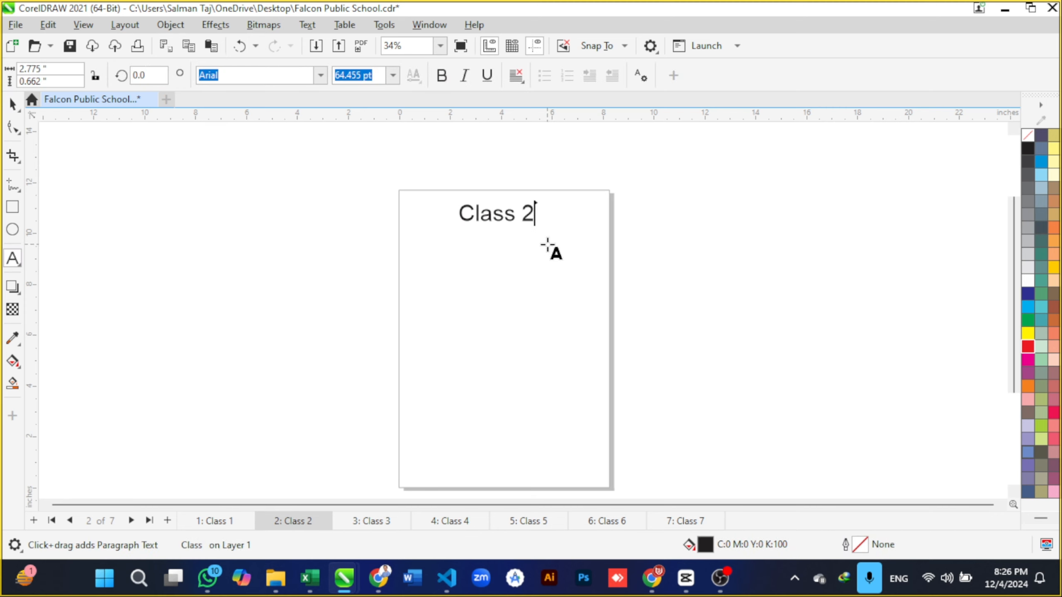
{"action": "key", "text": "Return"}
Step: Paste the heading onto page 3 and change it to 'Class 3'
{"action": "left_click", "coordinate": [392, 524]}
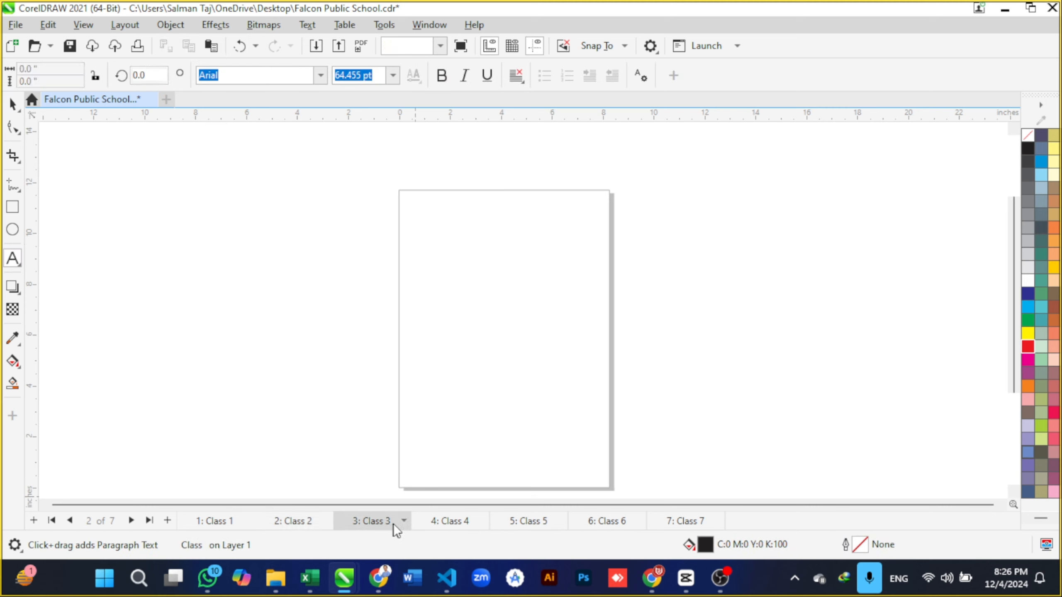
{"action": "key", "text": "ctrl+v"}
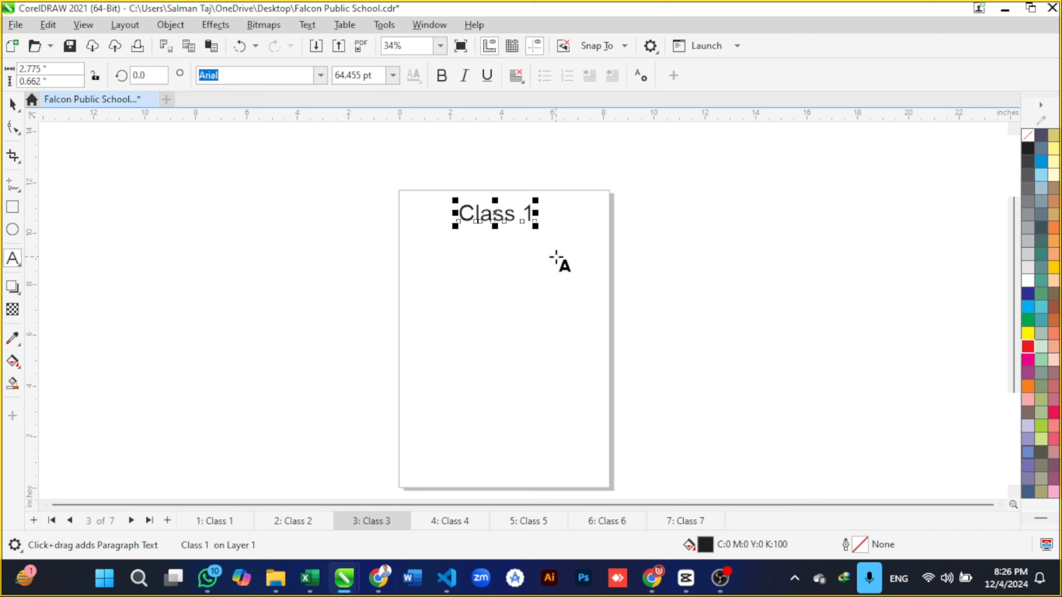
{"action": "left_click", "coordinate": [526, 210]}
{"action": "key", "text": "Right"}
{"action": "key", "text": "BackSpace"}
{"action": "type", "text": "3"}
{"action": "key", "text": "Escape"}
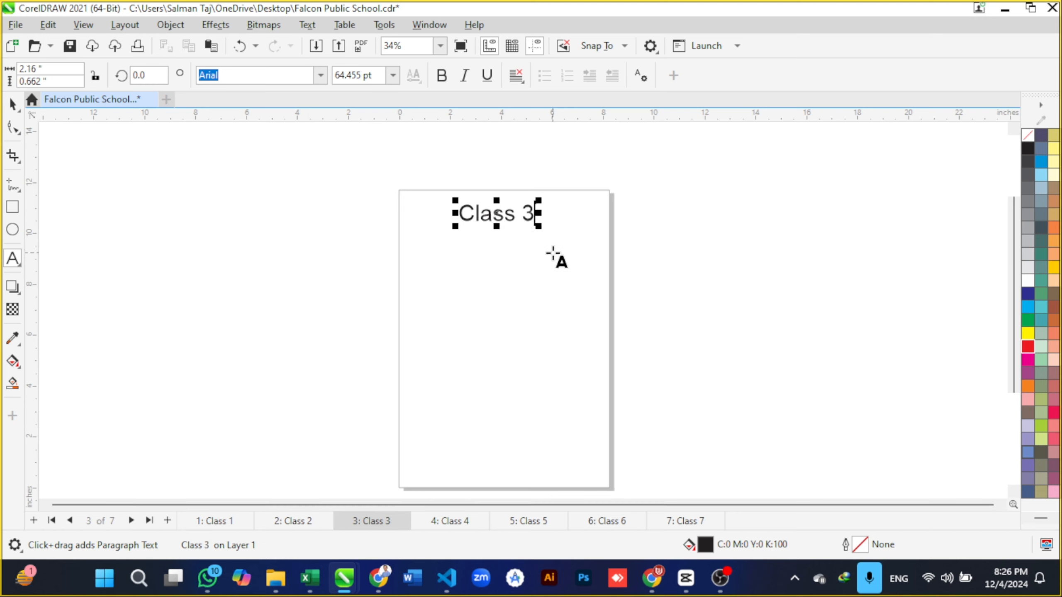
Step: Paste the heading onto page 4 and change it to 'Class 4'
{"action": "left_click", "coordinate": [465, 521]}
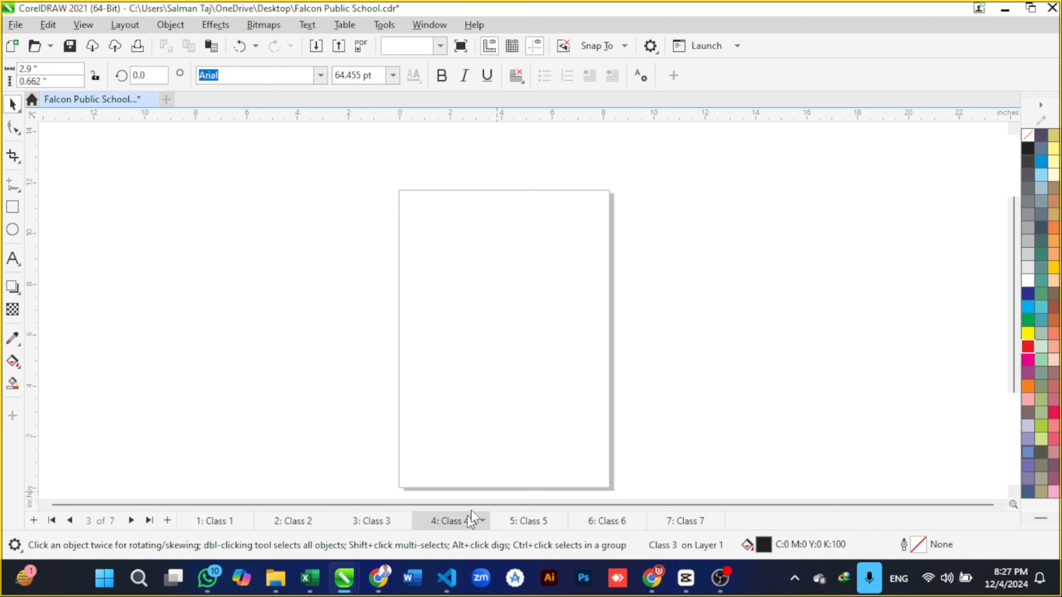
{"action": "key", "text": "ctrl+v"}
{"action": "double_click", "coordinate": [523, 218]}
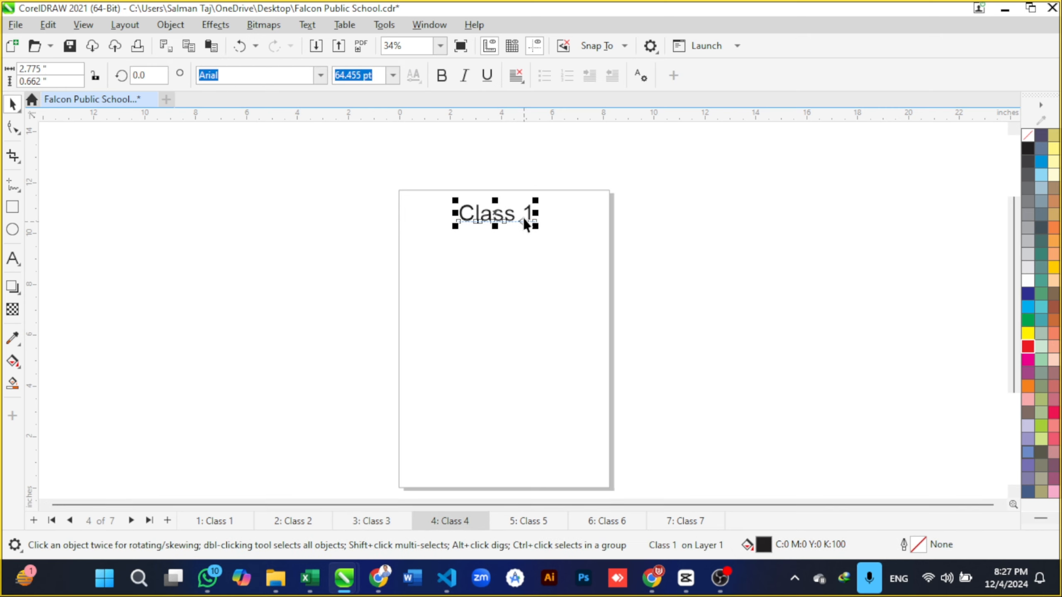
{"action": "key", "text": "BackSpace"}
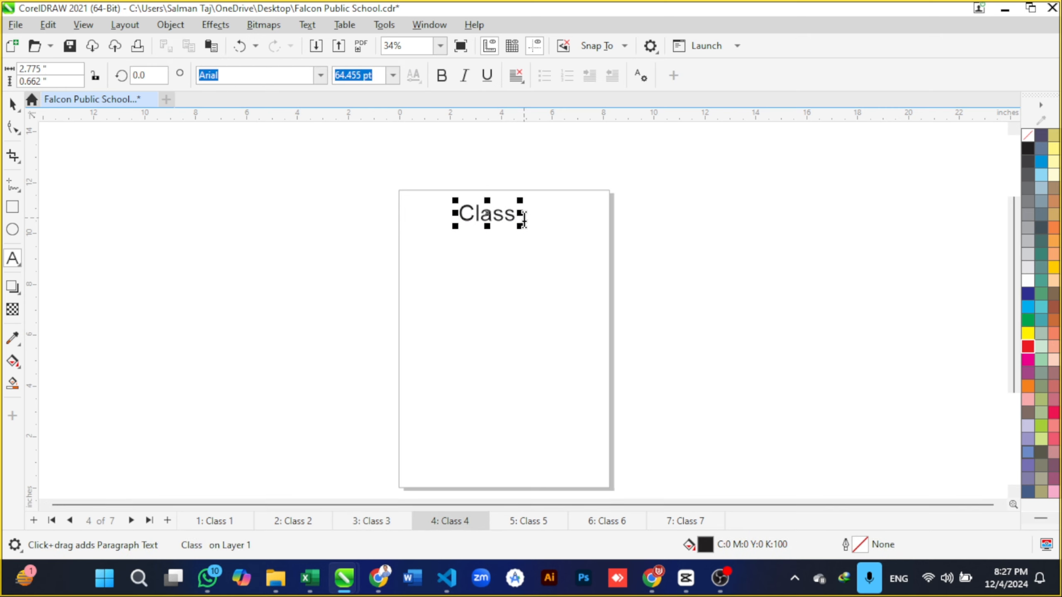
{"action": "type", "text": "4"}
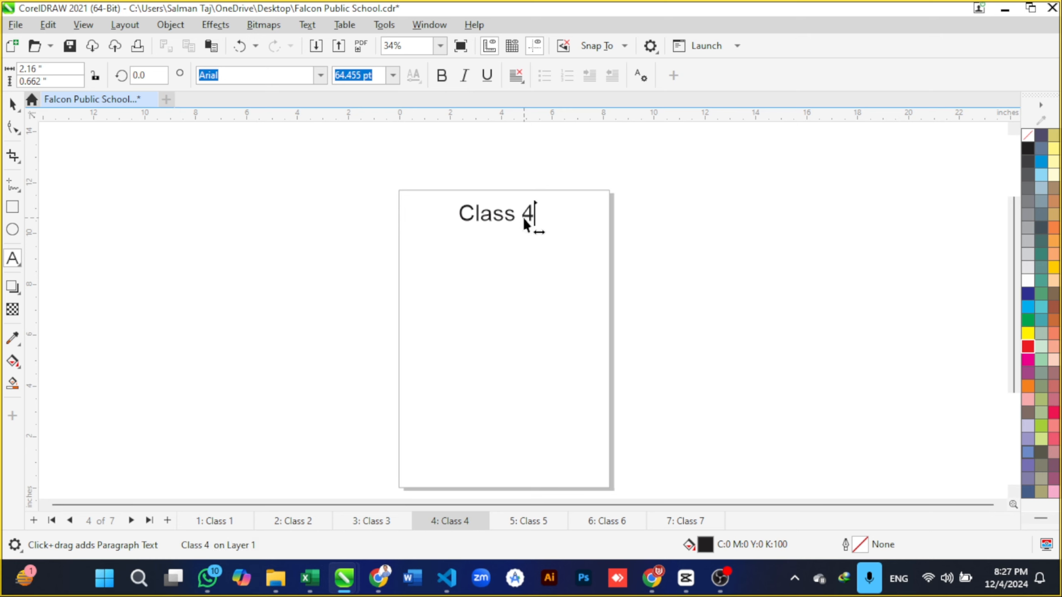
{"action": "key", "text": "ctrl+space"}
Step: Paste the heading onto page 5 and change it to 'Class 5'
{"action": "left_click", "coordinate": [540, 521]}
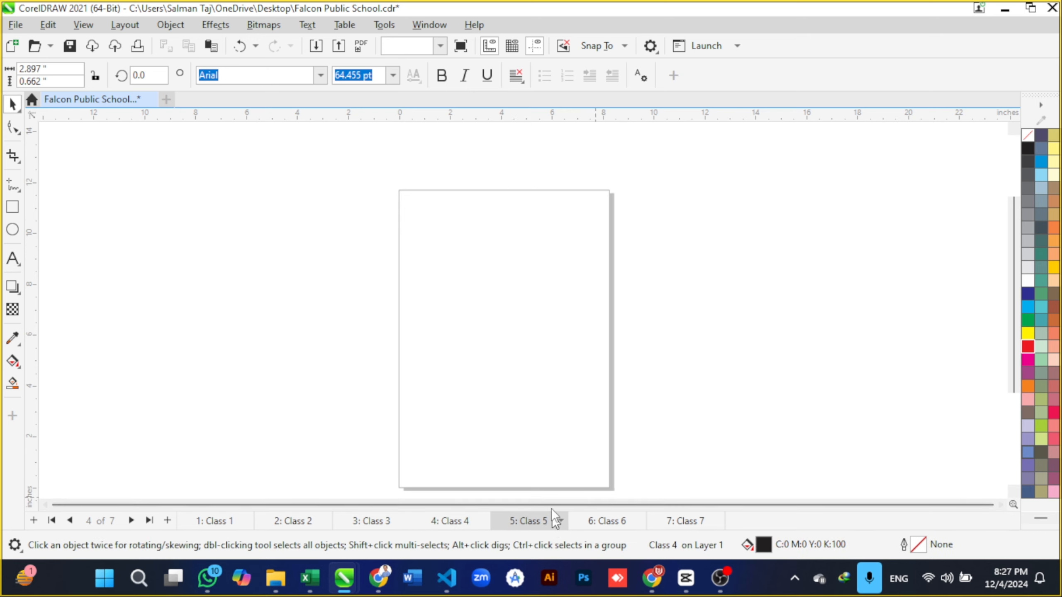
{"action": "key", "text": "ctrl+v"}
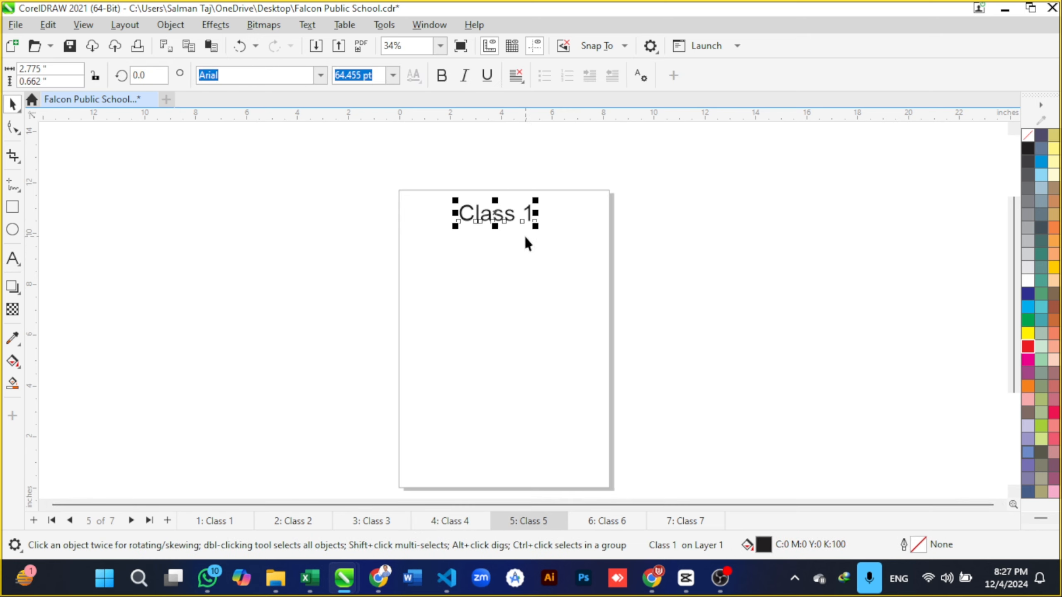
{"action": "key", "text": "ctrl+space"}
{"action": "key", "text": "BackSpace"}
{"action": "type", "text": "5"}
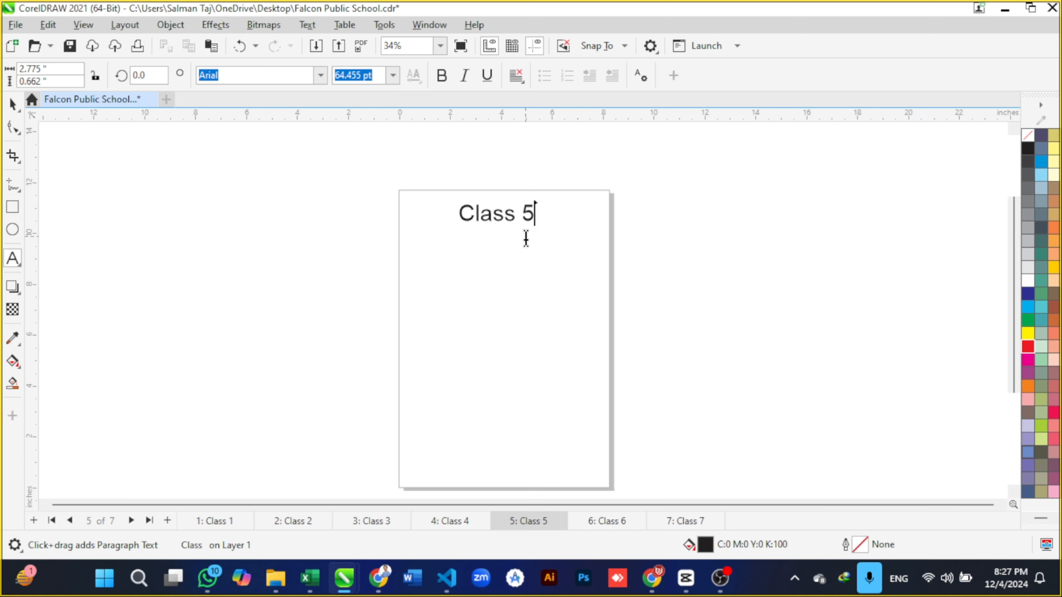
{"action": "key", "text": "ctrl+space"}
Step: Paste the heading onto page 6 and change it to 'Class 6'
{"action": "left_click", "coordinate": [630, 521]}
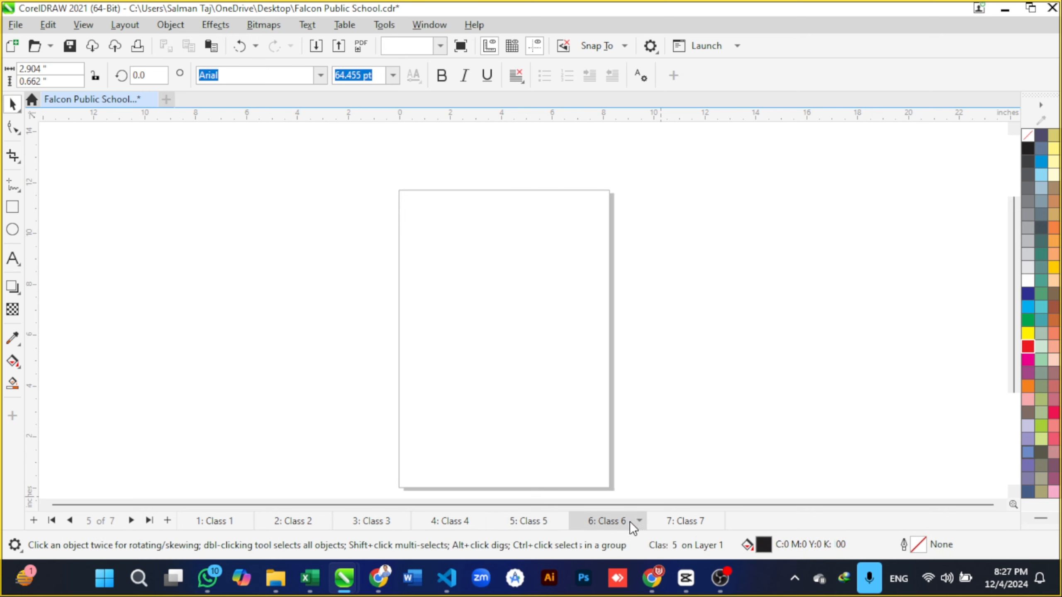
{"action": "key", "text": "ctrl+v"}
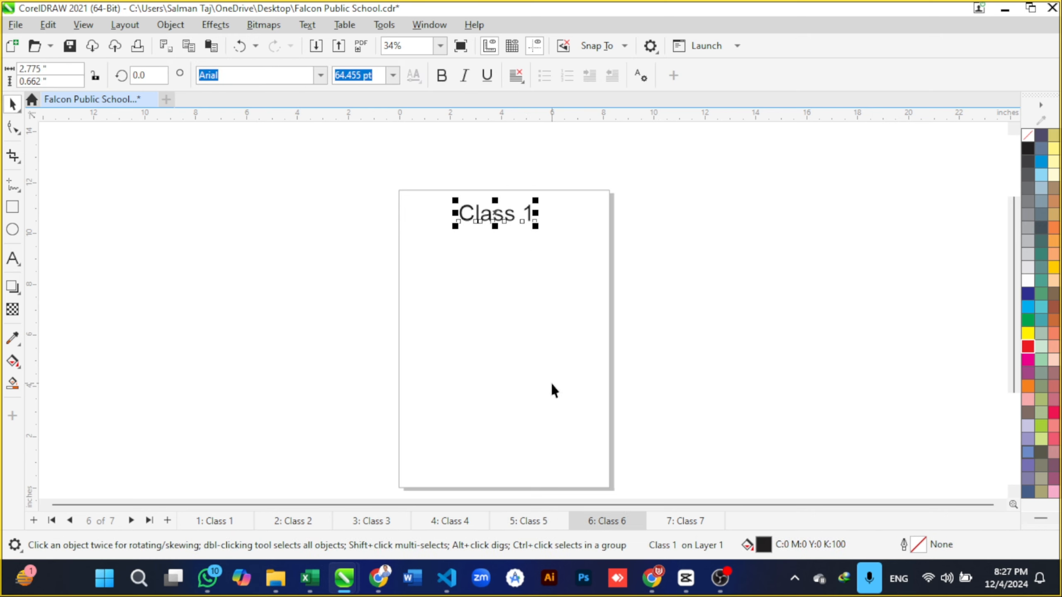
{"action": "key", "text": "F8"}
{"action": "key", "text": "BackSpace"}
{"action": "type", "text": "6"}
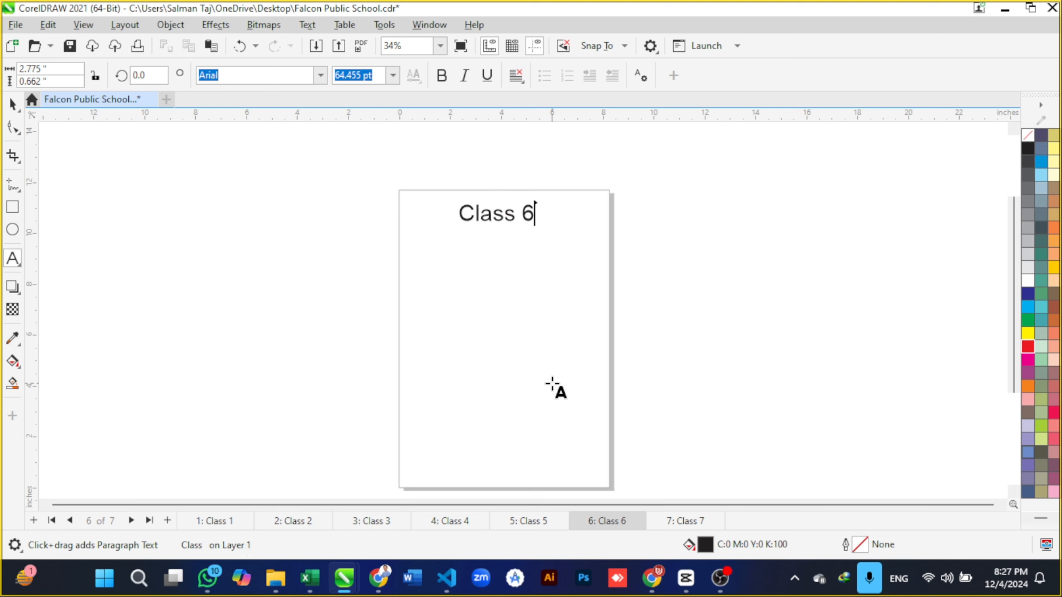
{"action": "key", "text": "Escape"}
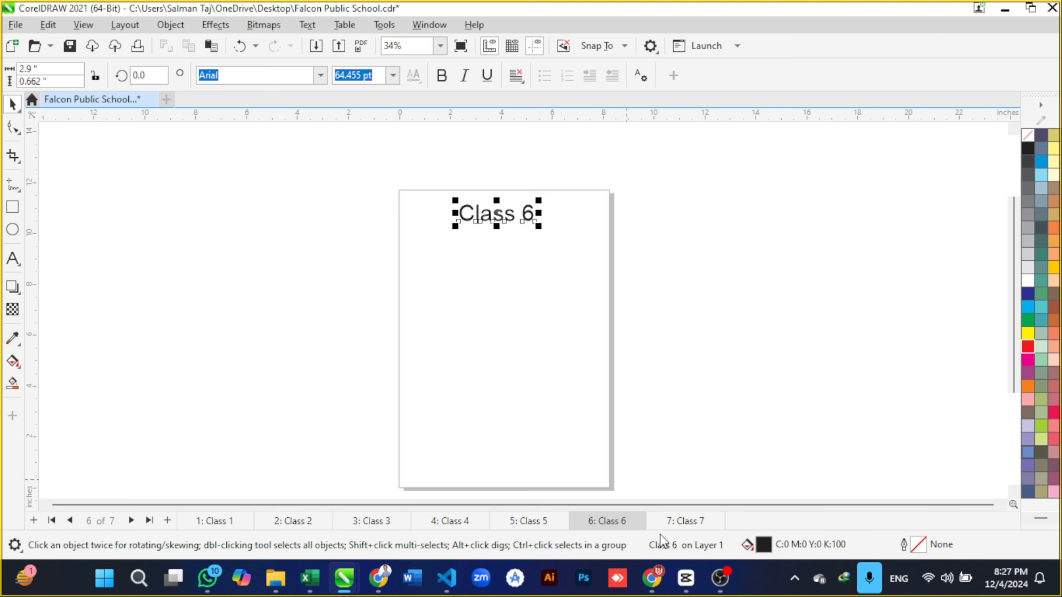
Step: Paste the heading onto page 7 and change it to 'Class 7'
{"action": "left_click", "coordinate": [661, 525]}
{"action": "key", "text": "ctrl+v"}
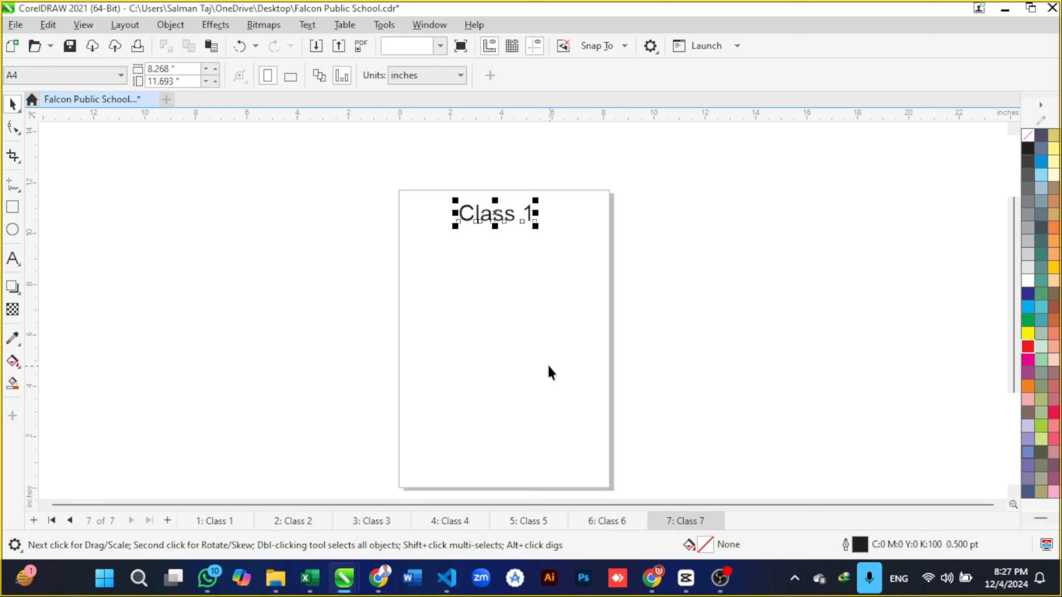
{"action": "key", "text": "F8"}
{"action": "key", "text": "BackSpace"}
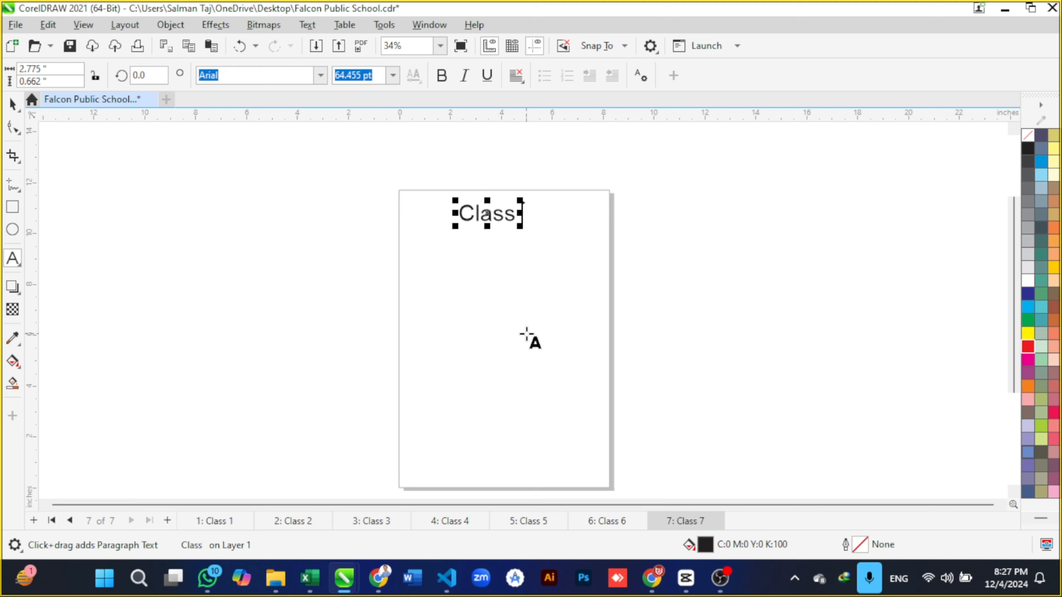
{"action": "type", "text": "7"}
{"action": "key", "text": "Escape"}
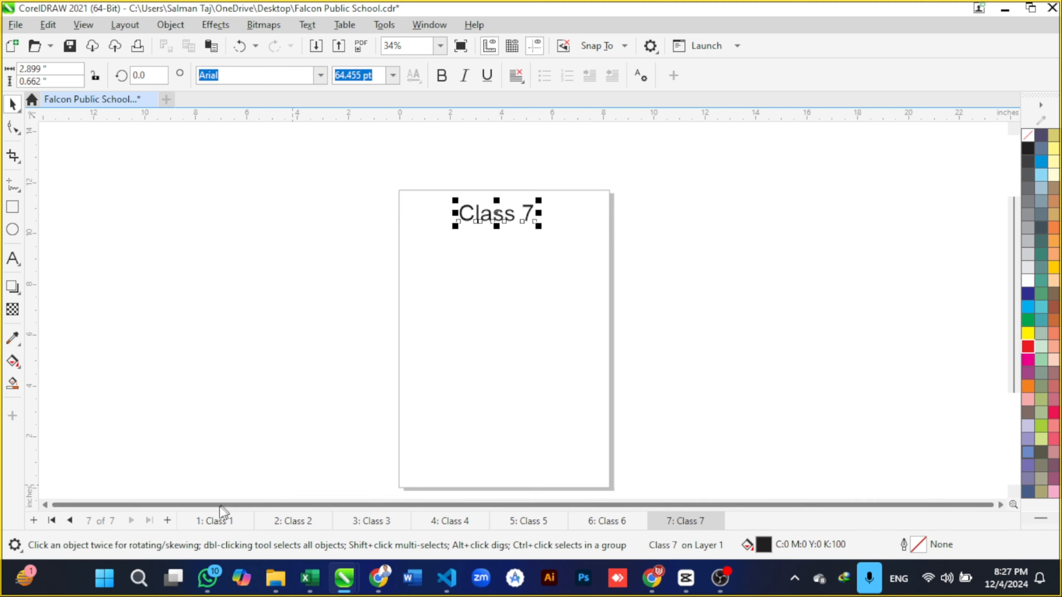
Step: Review the headings on pages Class 1 through Class 7, ending back on Class 1
{"action": "left_click", "coordinate": [202, 521]}
{"action": "left_click", "coordinate": [277, 526]}
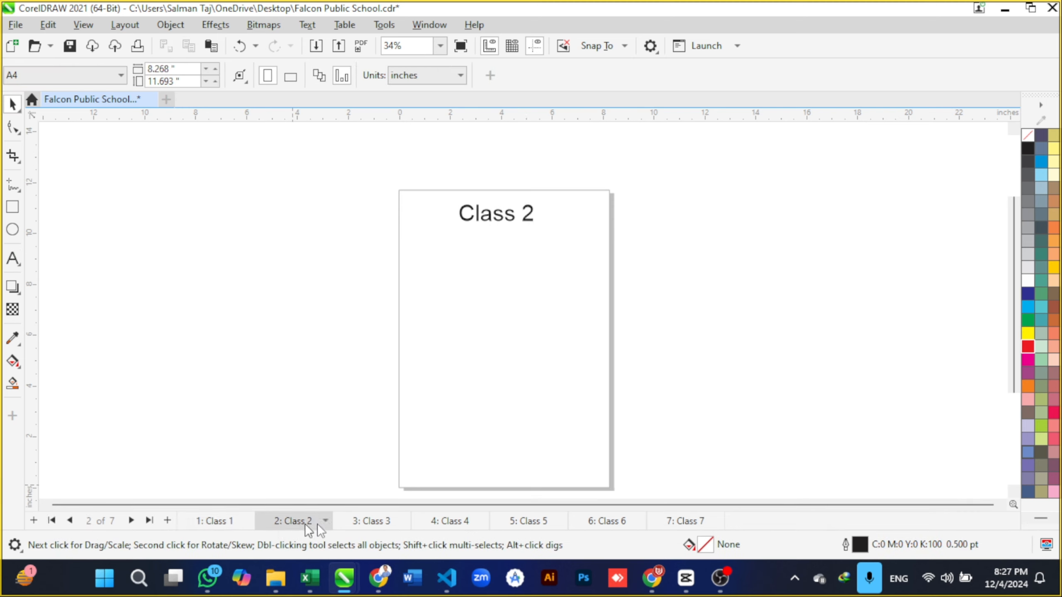
{"action": "left_click", "coordinate": [363, 523]}
{"action": "left_click", "coordinate": [451, 521]}
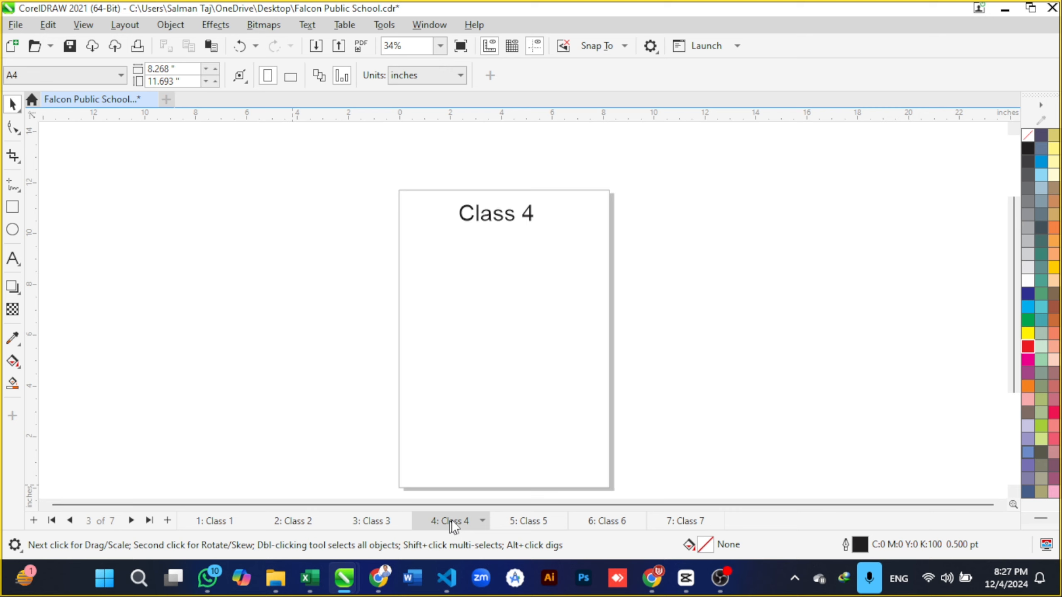
{"action": "left_click", "coordinate": [529, 520]}
{"action": "left_click", "coordinate": [600, 521]}
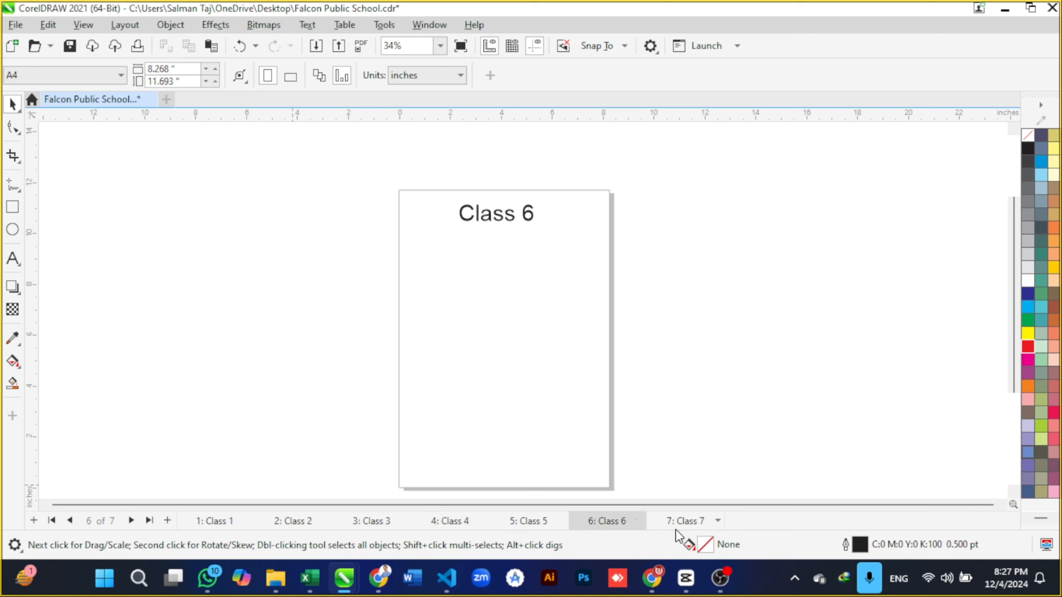
{"action": "left_click", "coordinate": [675, 528]}
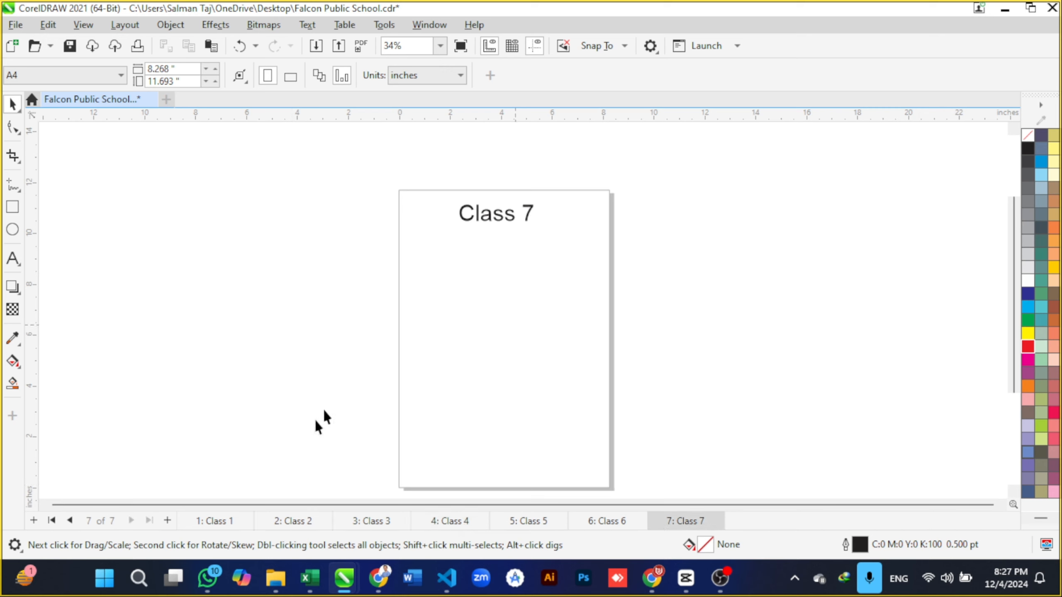
{"action": "left_click", "coordinate": [224, 519]}
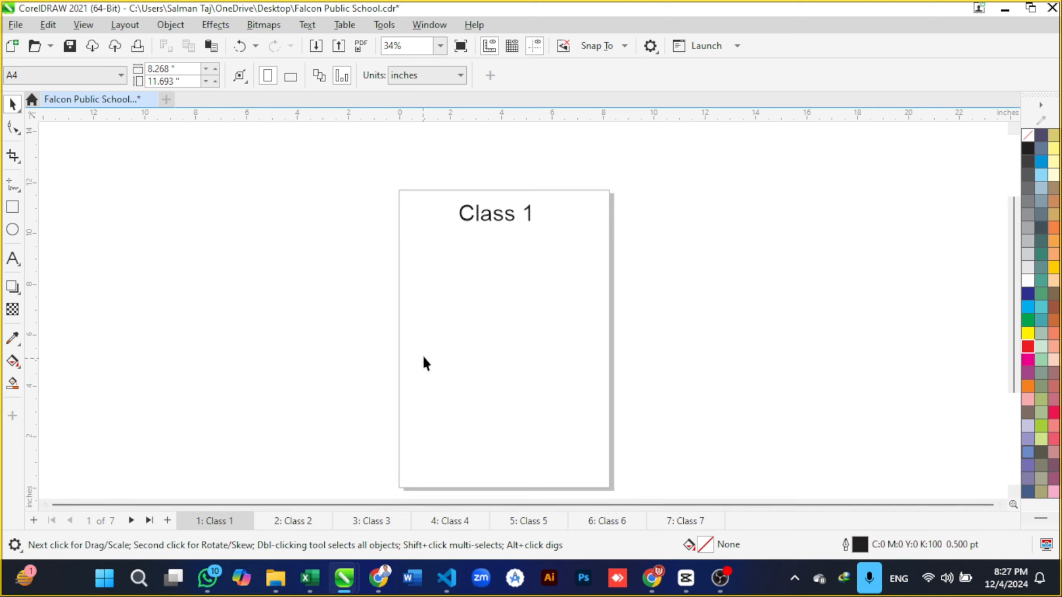
Step: Draw a wide yellow ellipse below the Class 1 heading
{"action": "key", "text": "F7"}
{"action": "left_click_drag", "start_coordinate": [418, 262], "coordinate": [603, 334]}
{"action": "key", "text": "space"}
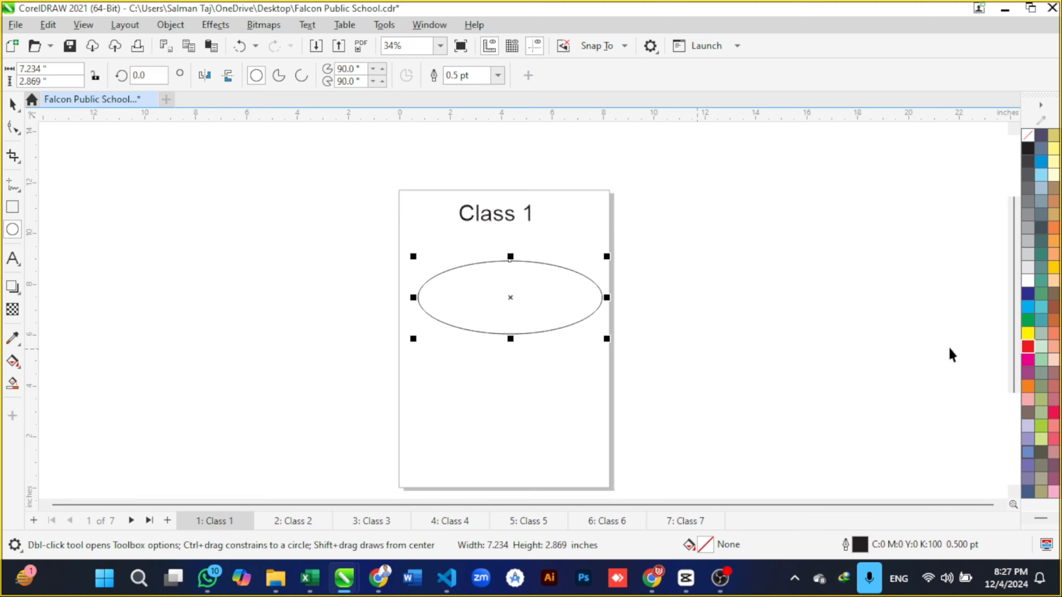
{"action": "left_click", "coordinate": [1029, 334]}
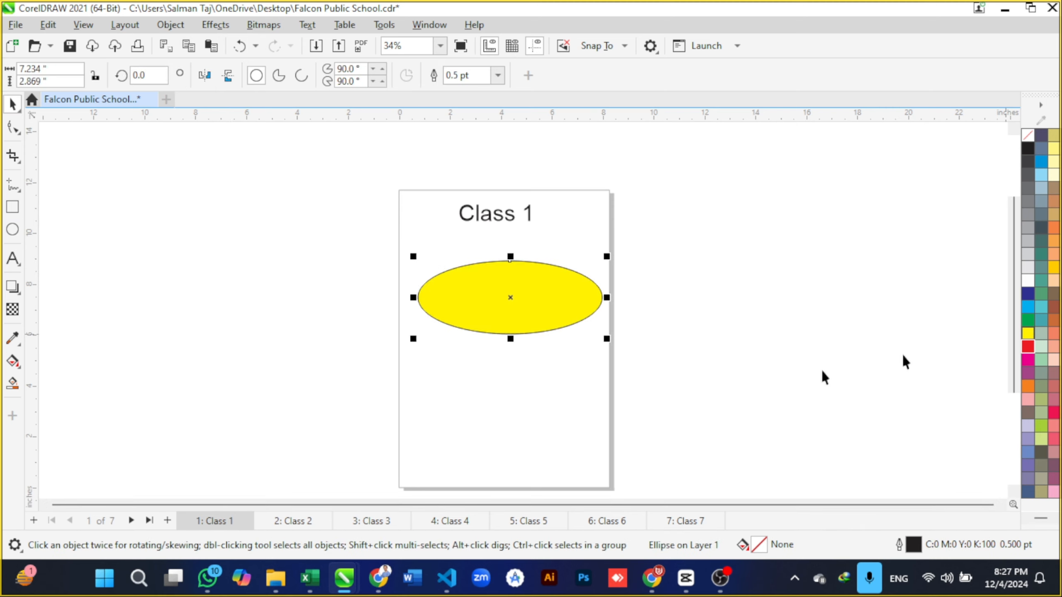
Step: Draw an orange-brown rectangle on Class 2 and a large yellow rectangle on Class 3
{"action": "left_click", "coordinate": [294, 522]}
{"action": "key", "text": "F6"}
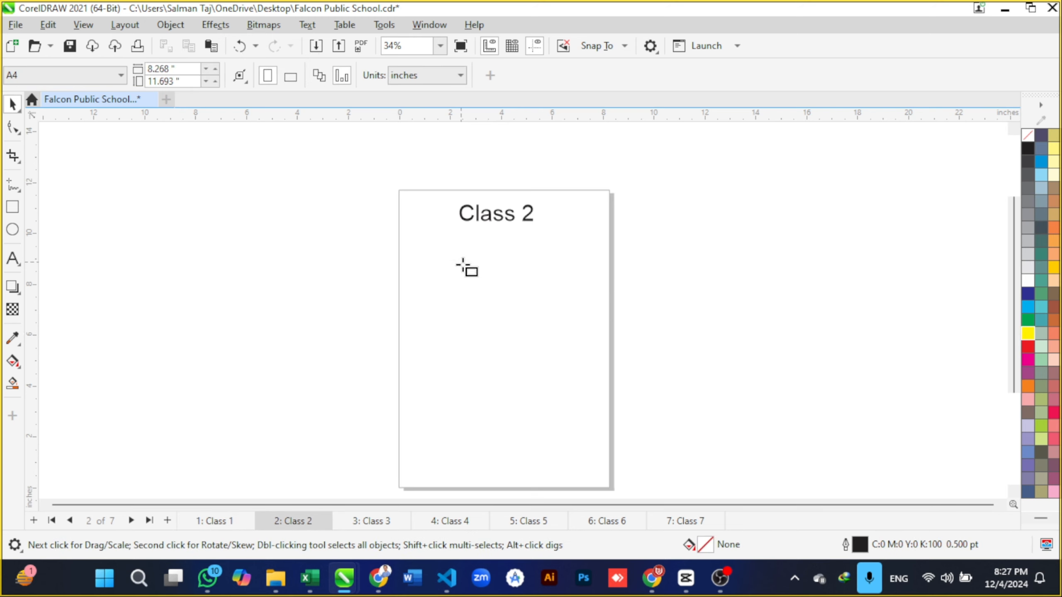
{"action": "left_click_drag", "start_coordinate": [459, 258], "coordinate": [546, 422]}
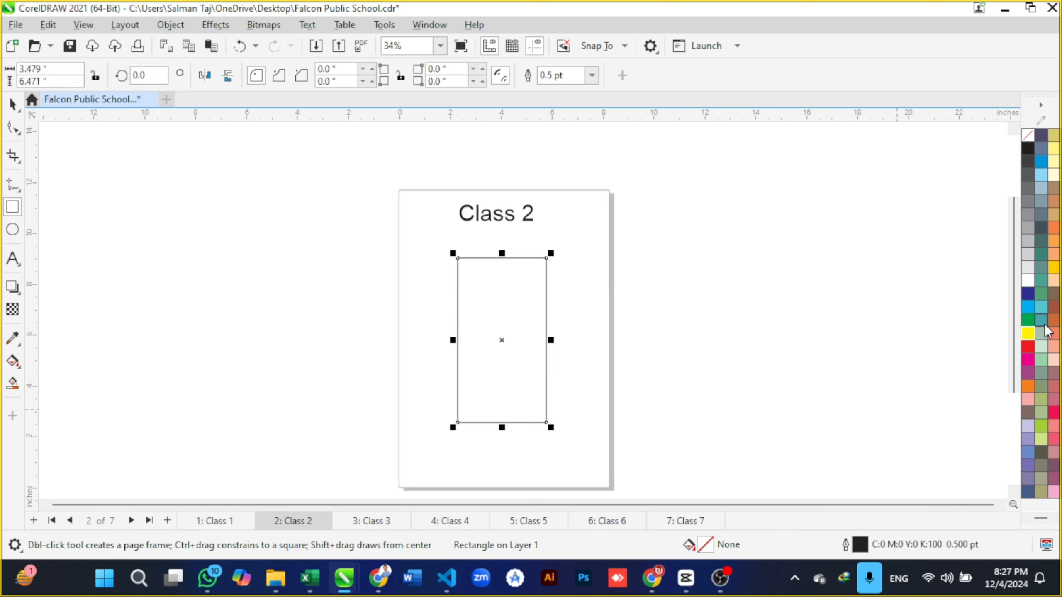
{"action": "left_click", "coordinate": [1053, 321]}
{"action": "left_click", "coordinate": [374, 521]}
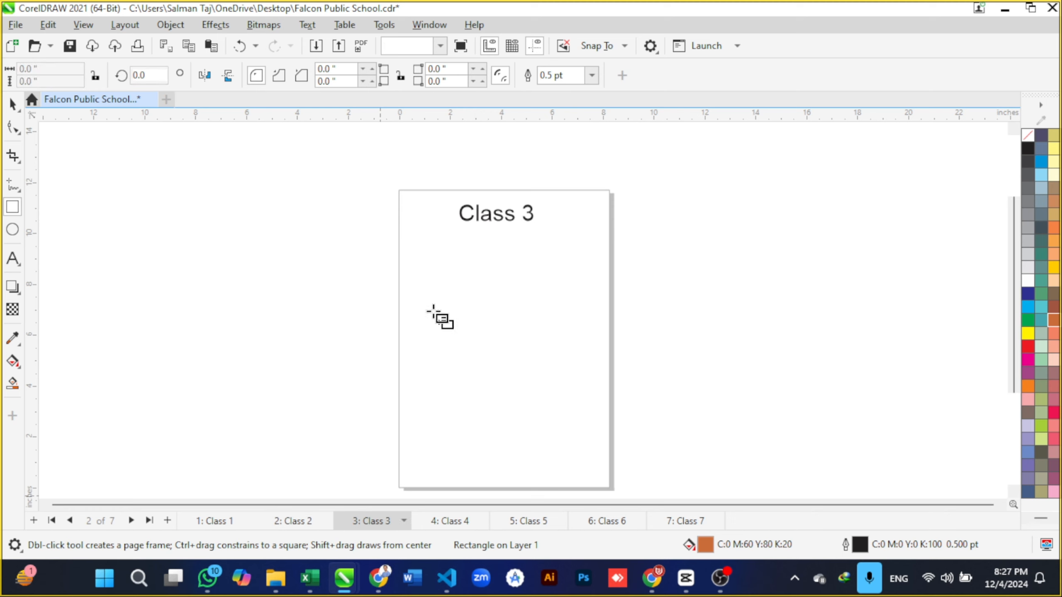
{"action": "left_click_drag", "start_coordinate": [418, 251], "coordinate": [586, 450]}
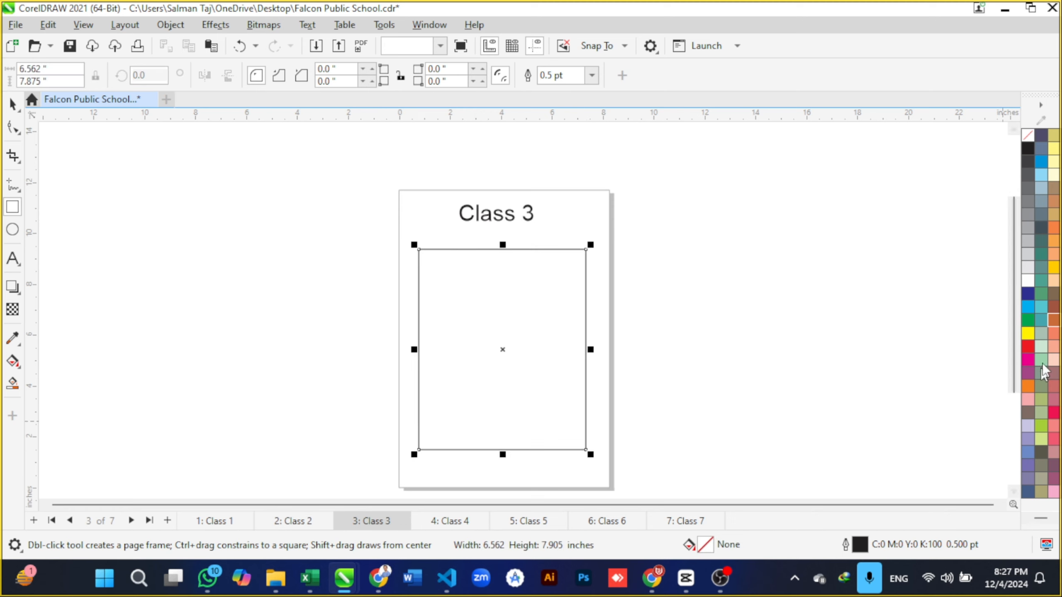
{"action": "left_click", "coordinate": [1029, 334]}
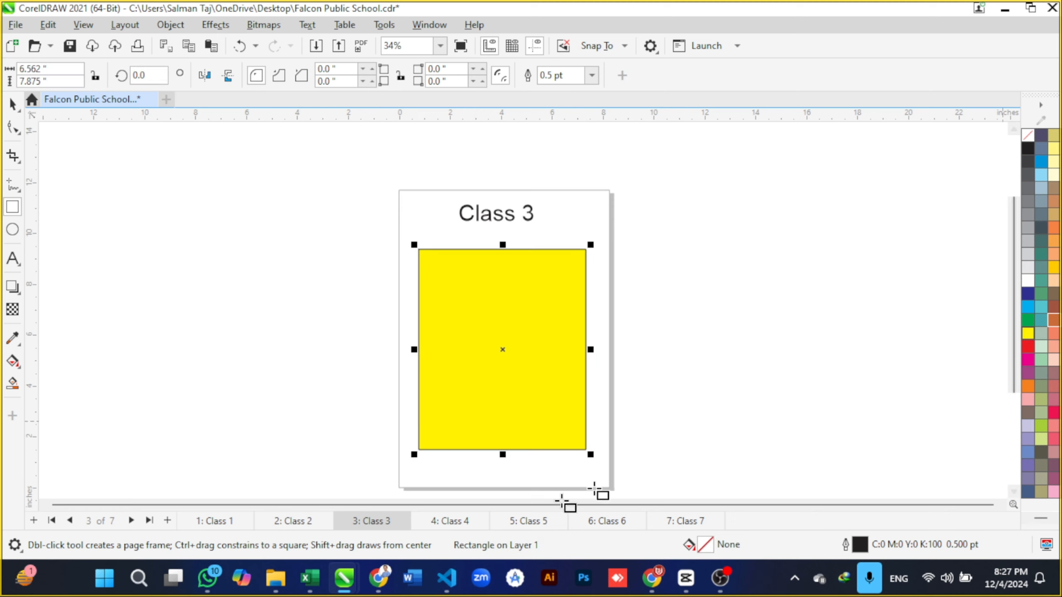
Step: Draw two thin vertical bars on Class 4 and fill both lime green
{"action": "left_click", "coordinate": [443, 522]}
{"action": "left_click_drag", "start_coordinate": [425, 250], "coordinate": [438, 452]}
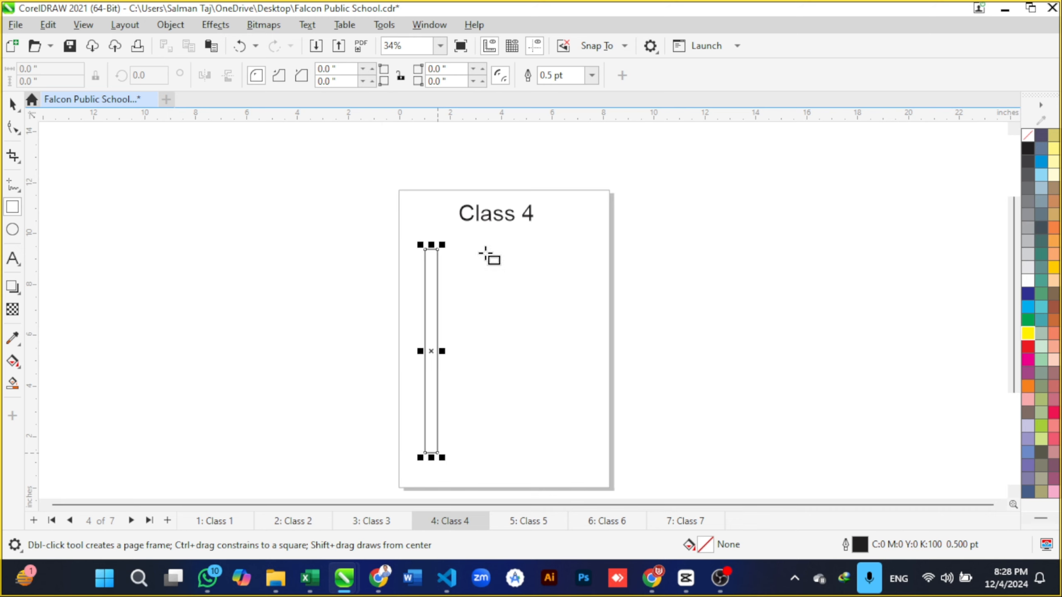
{"action": "left_click_drag", "start_coordinate": [485, 247], "coordinate": [506, 449]}
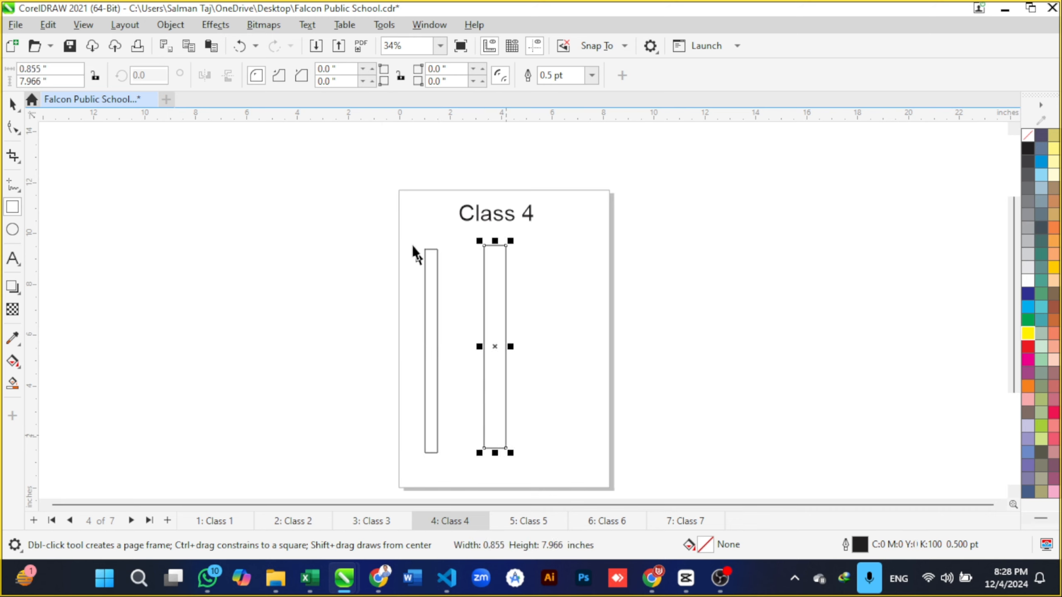
{"action": "left_click_drag", "start_coordinate": [404, 234], "coordinate": [539, 493]}
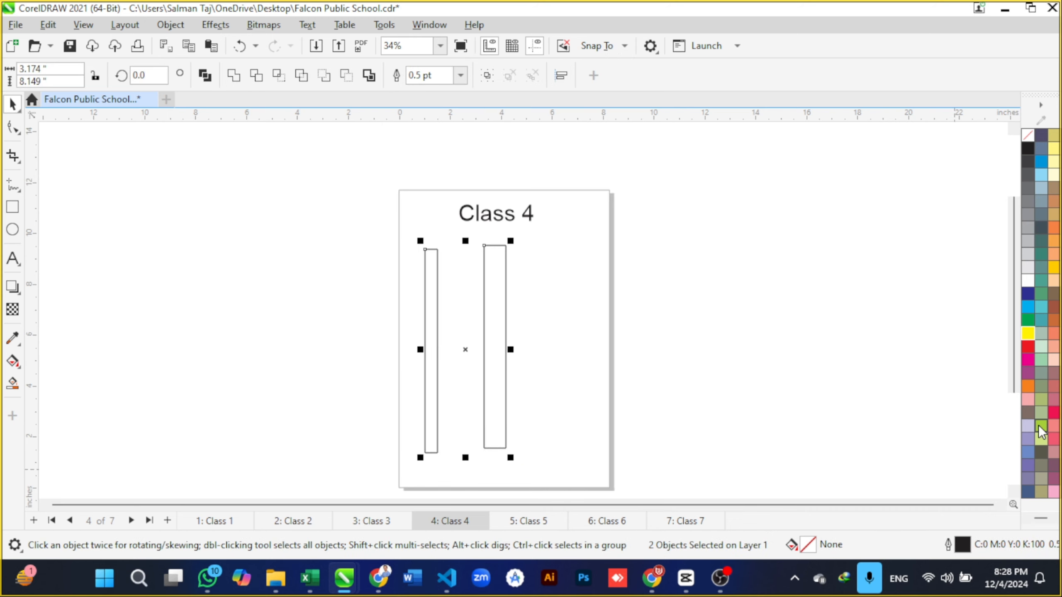
{"action": "left_click", "coordinate": [1041, 426]}
Step: Draw a red ellipse below the Class 5 heading
{"action": "left_click", "coordinate": [529, 521]}
{"action": "key", "text": "F7"}
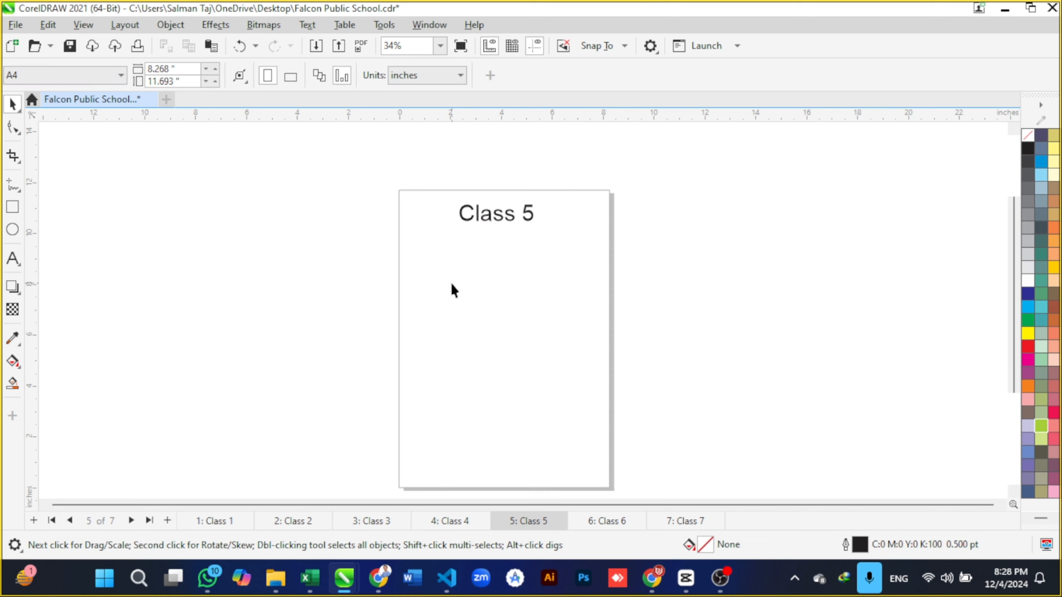
{"action": "left_click_drag", "start_coordinate": [435, 271], "coordinate": [573, 427]}
{"action": "left_click", "coordinate": [12, 104]}
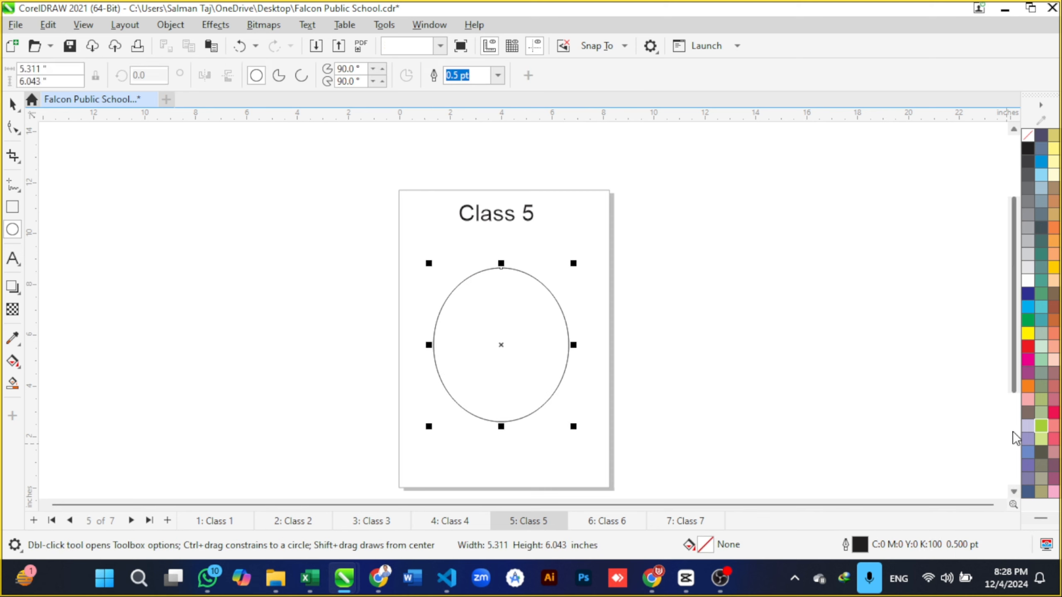
{"action": "left_click", "coordinate": [1053, 413]}
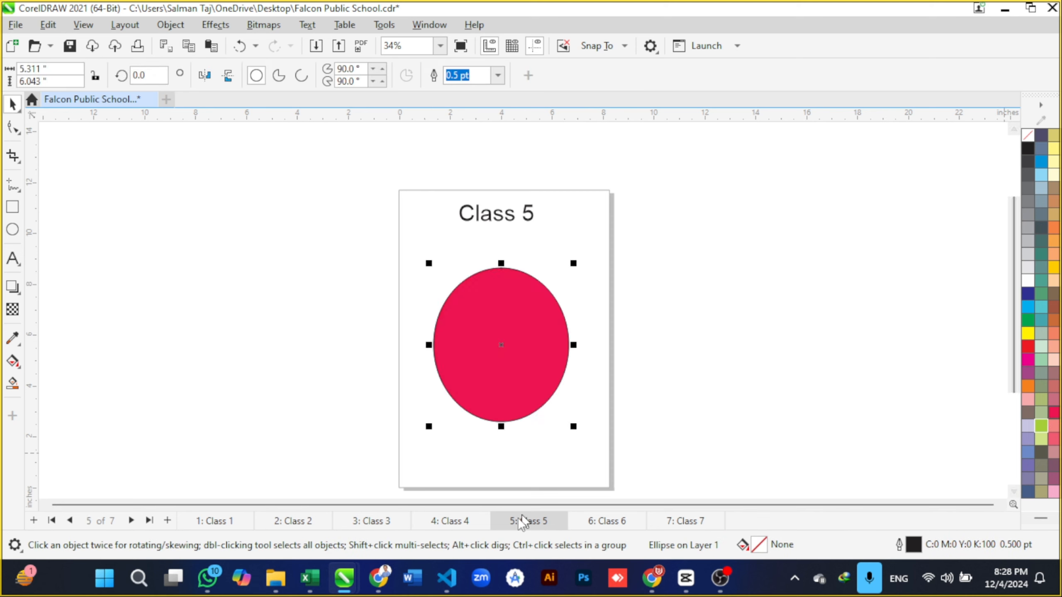
Step: Draw a light-green circle below the Class 6 heading
{"action": "left_click", "coordinate": [597, 523]}
{"action": "key", "text": "F7"}
{"action": "left_click_drag", "start_coordinate": [437, 272], "coordinate": [570, 415]}
{"action": "left_click_drag", "start_coordinate": [1042, 348], "coordinate": [581, 299]}
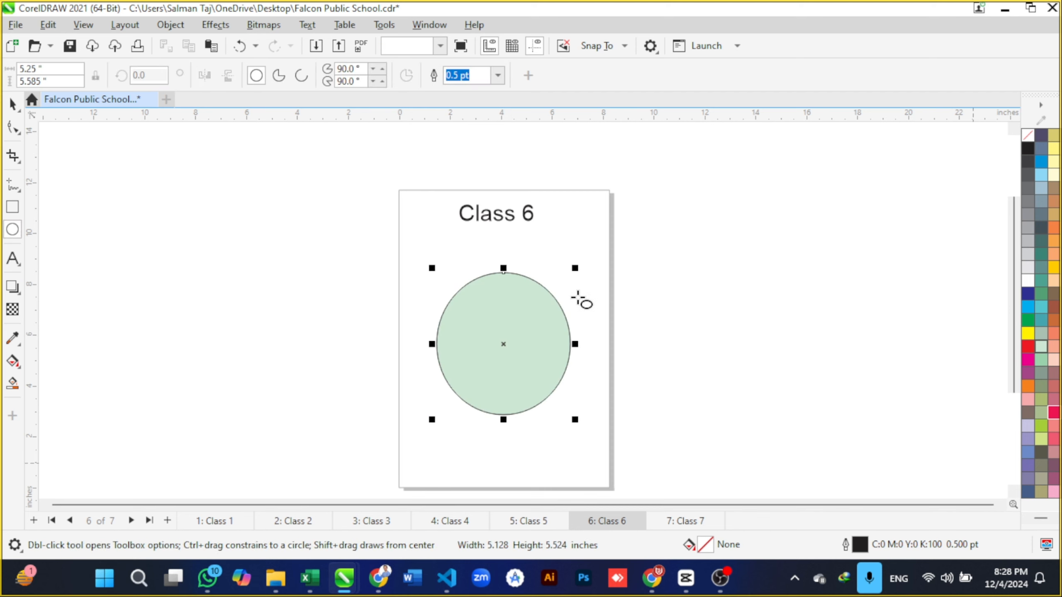
{"action": "key", "text": "space"}
Step: Draw a light peach ellipse below the Class 7 heading, then return to Class 1
{"action": "left_click", "coordinate": [684, 521]}
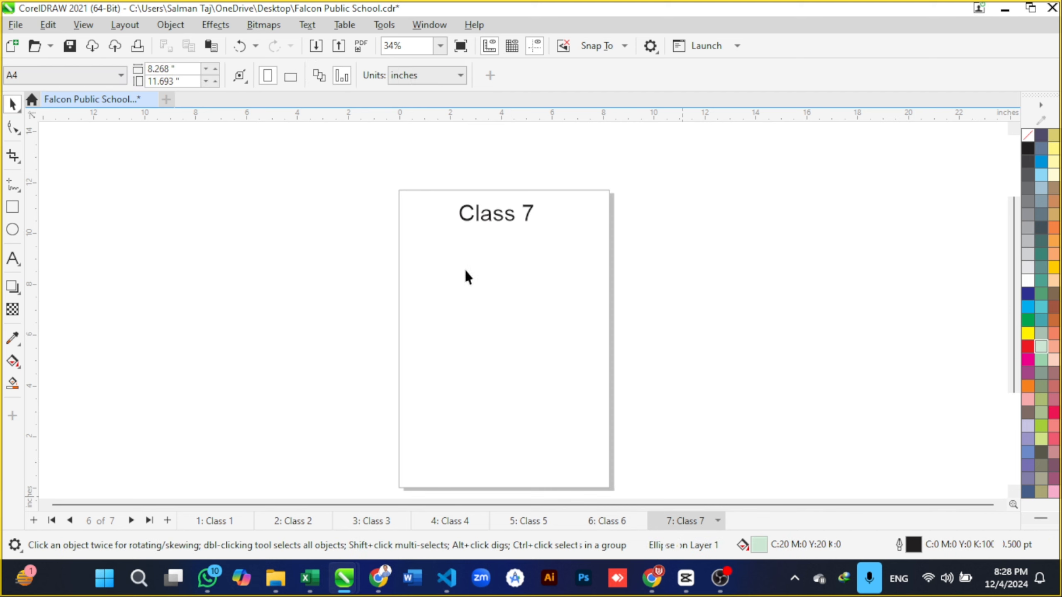
{"action": "key", "text": "F8"}
{"action": "key", "text": "F7"}
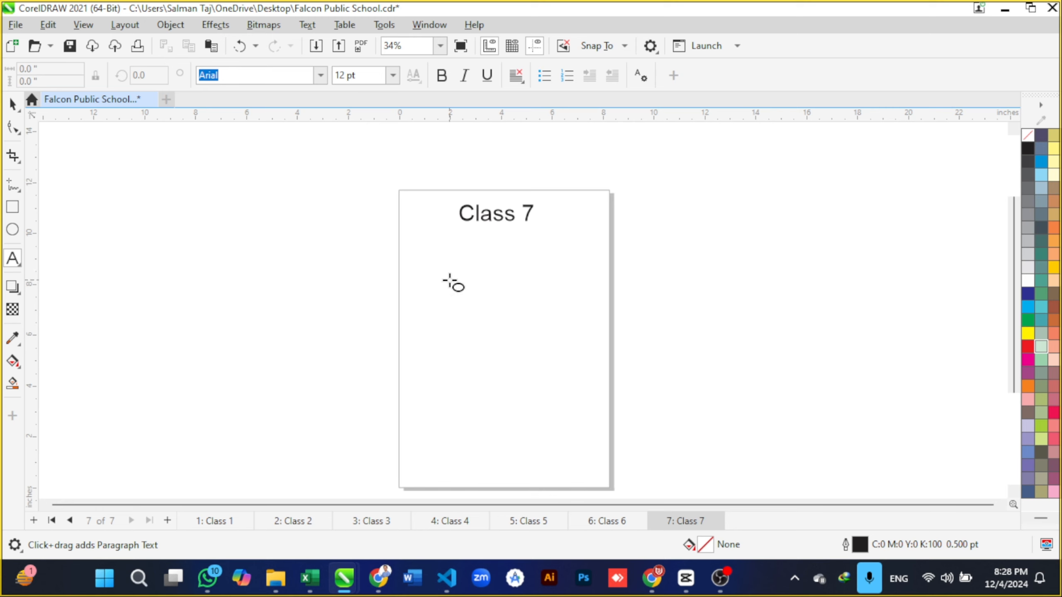
{"action": "left_click_drag", "start_coordinate": [454, 264], "coordinate": [567, 412]}
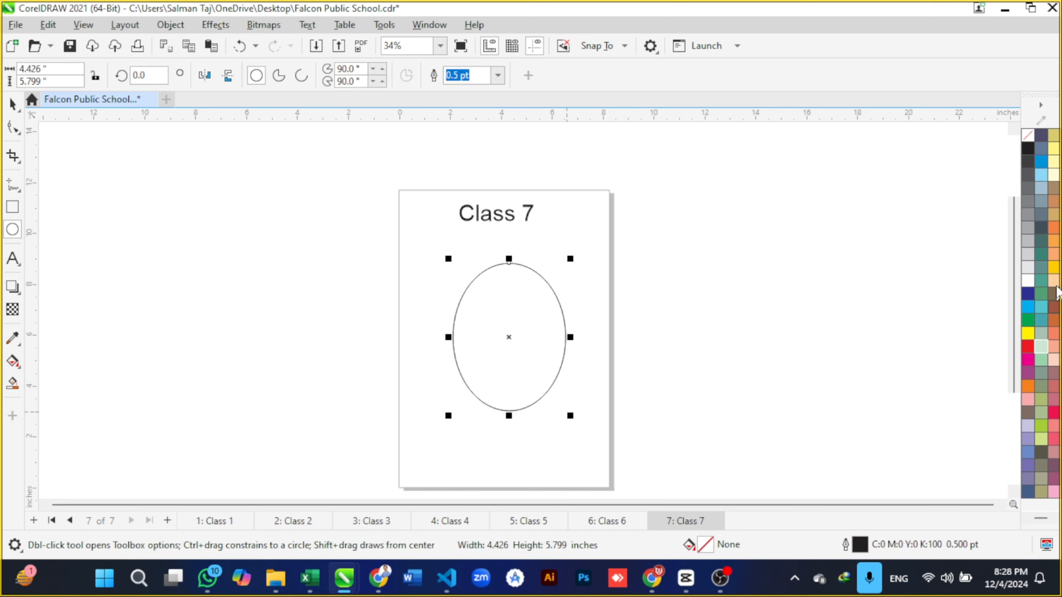
{"action": "left_click", "coordinate": [1054, 281]}
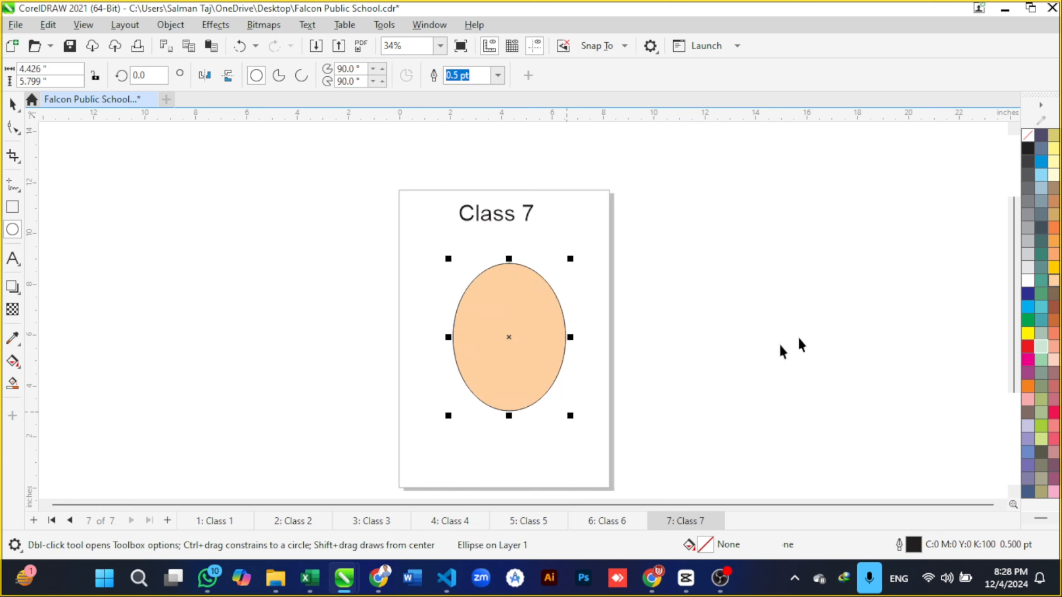
{"action": "left_click", "coordinate": [210, 520]}
Step: Review the shapes on pages Class 2 through Class 7
{"action": "left_click", "coordinate": [293, 522]}
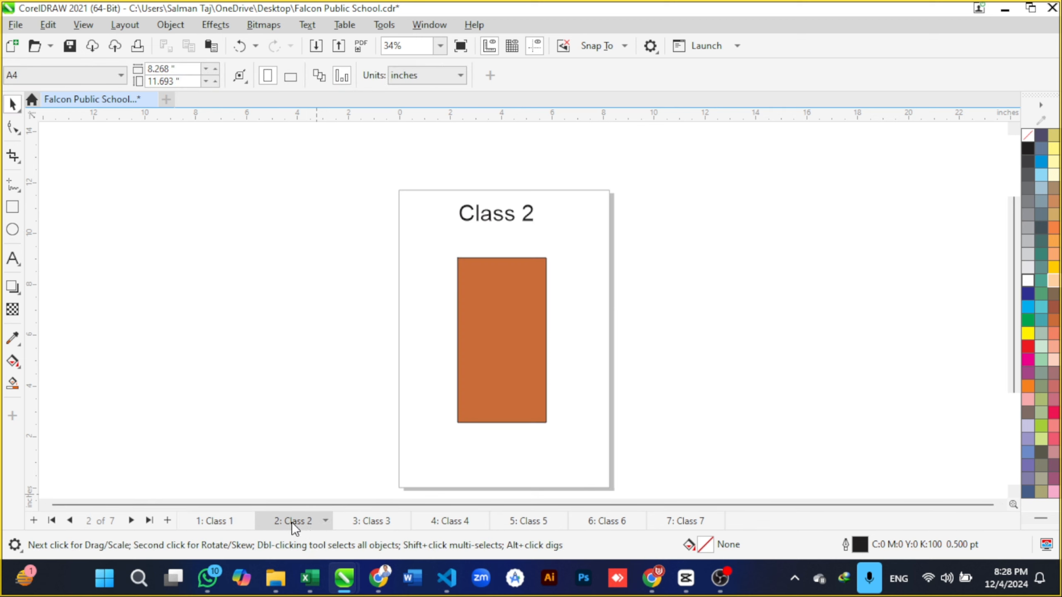
{"action": "left_click", "coordinate": [366, 528]}
{"action": "left_click", "coordinate": [443, 524]}
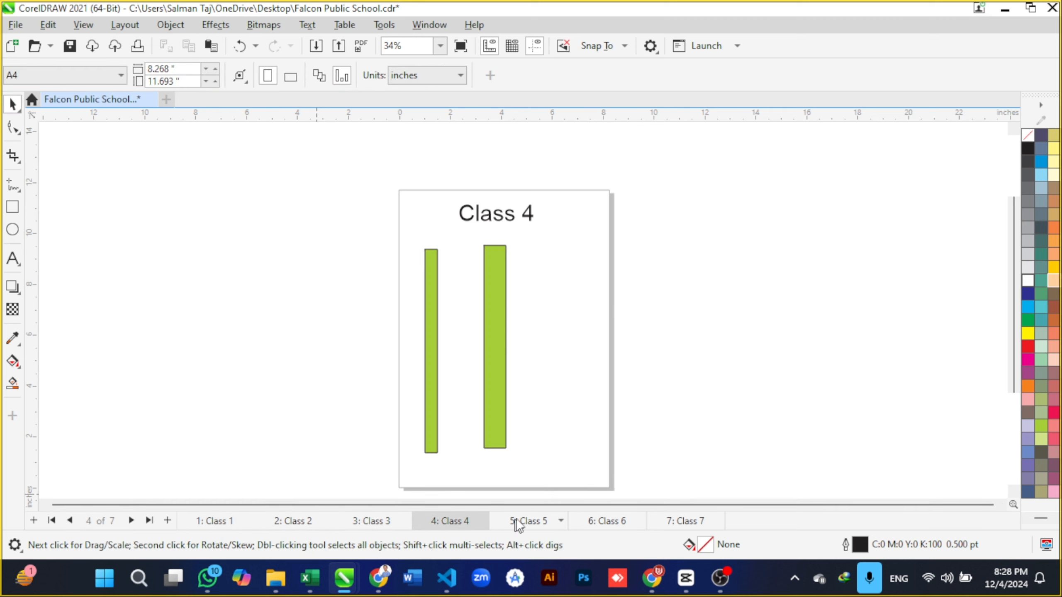
{"action": "left_click", "coordinate": [552, 526]}
{"action": "left_click", "coordinate": [621, 525]}
{"action": "left_click", "coordinate": [686, 522]}
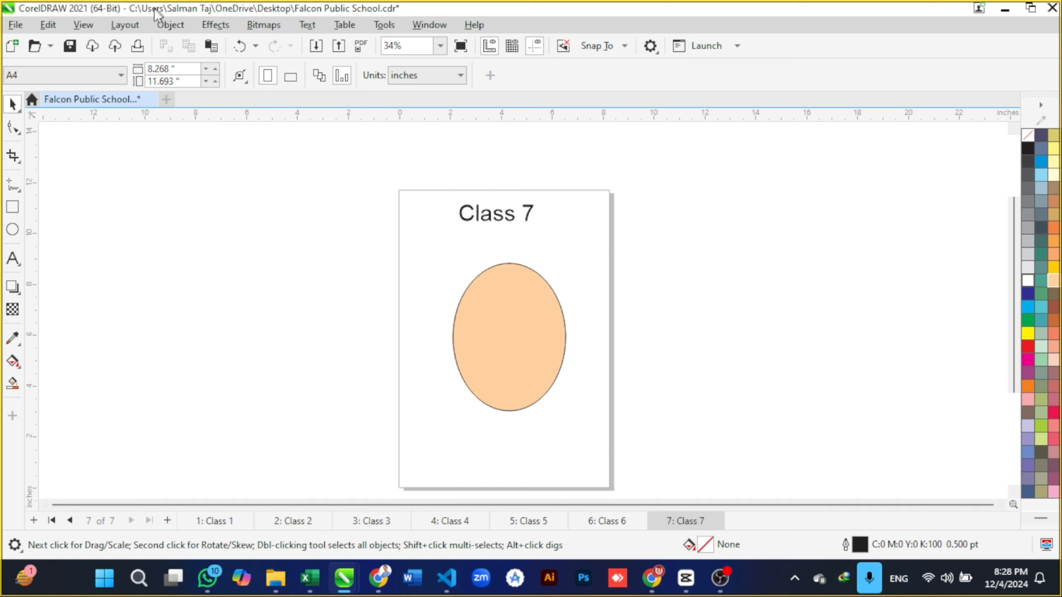
Step: Open Layout > Rename Page for Class 7 and cancel, keeping its name
{"action": "left_click", "coordinate": [127, 24]}
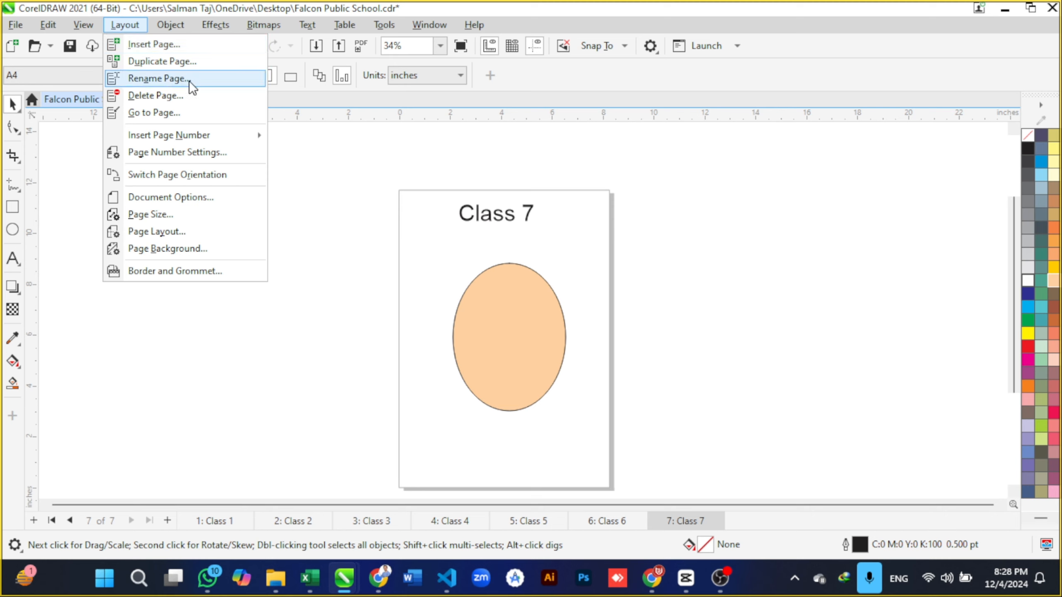
{"action": "left_click", "coordinate": [691, 527]}
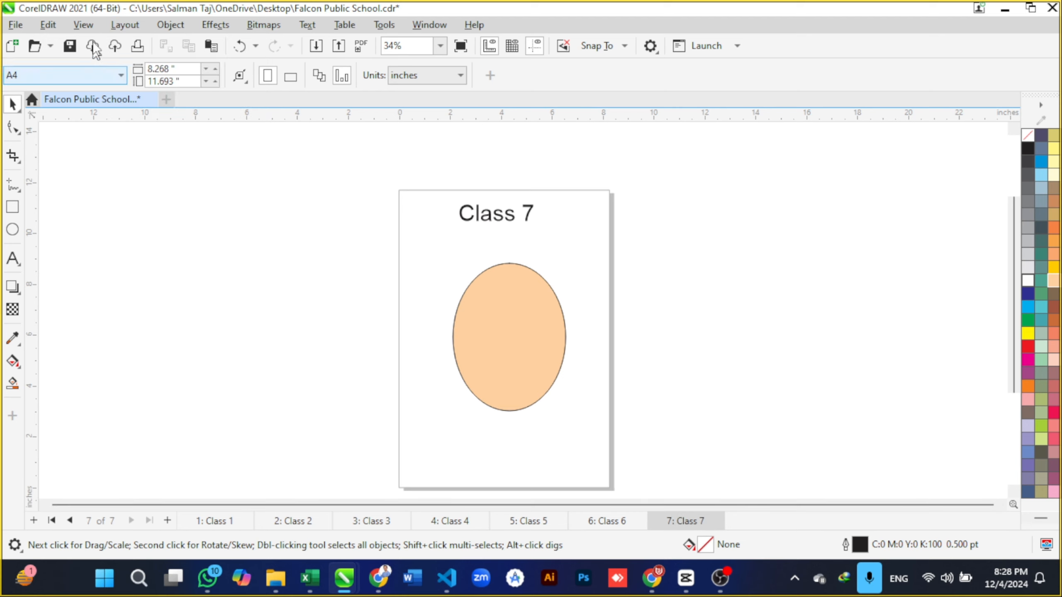
{"action": "left_click", "coordinate": [118, 27]}
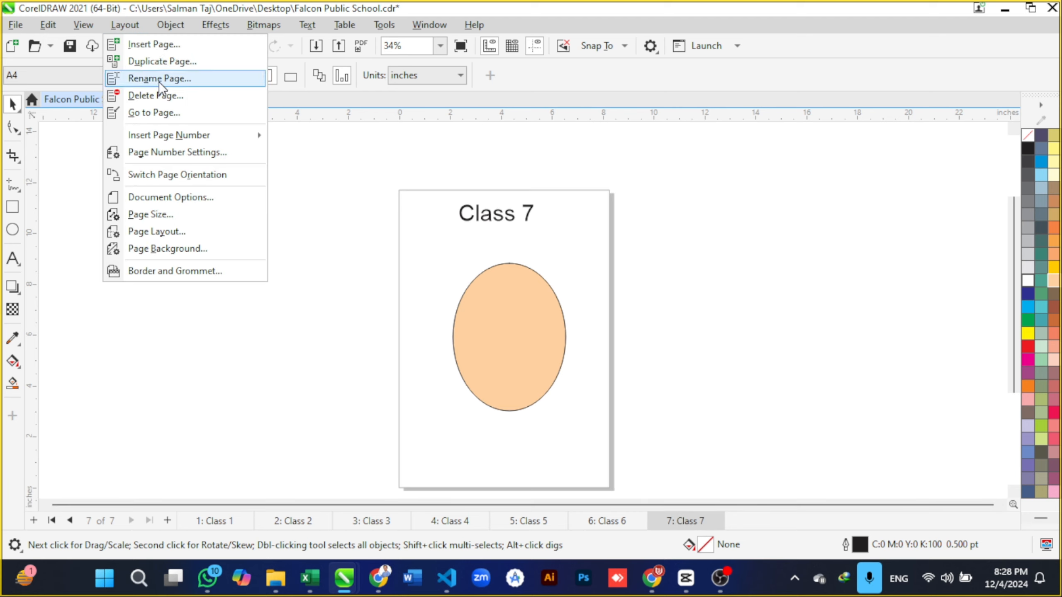
{"action": "left_click", "coordinate": [159, 78]}
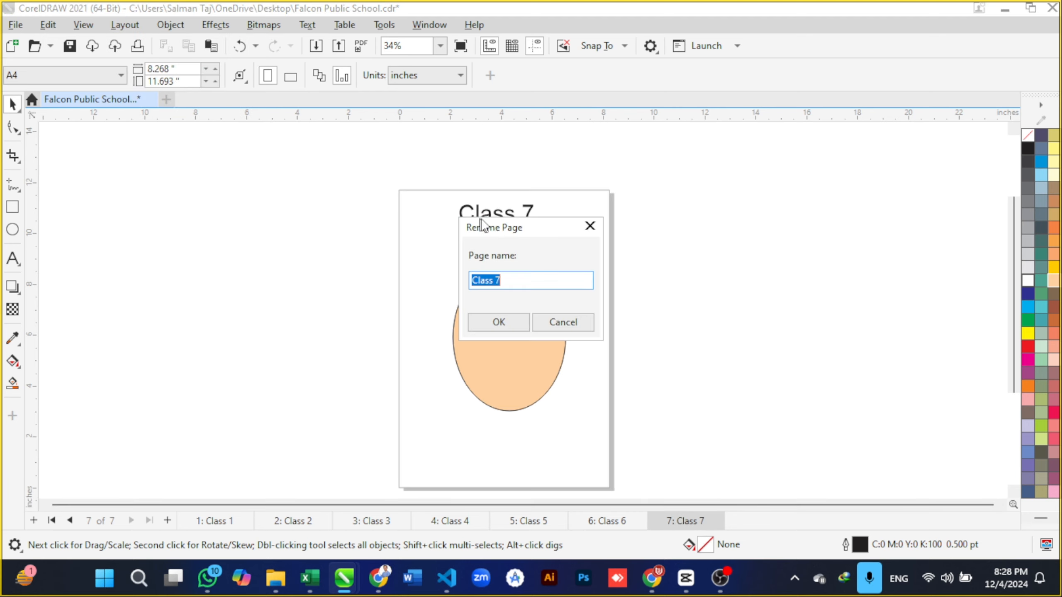
{"action": "left_click", "coordinate": [556, 329]}
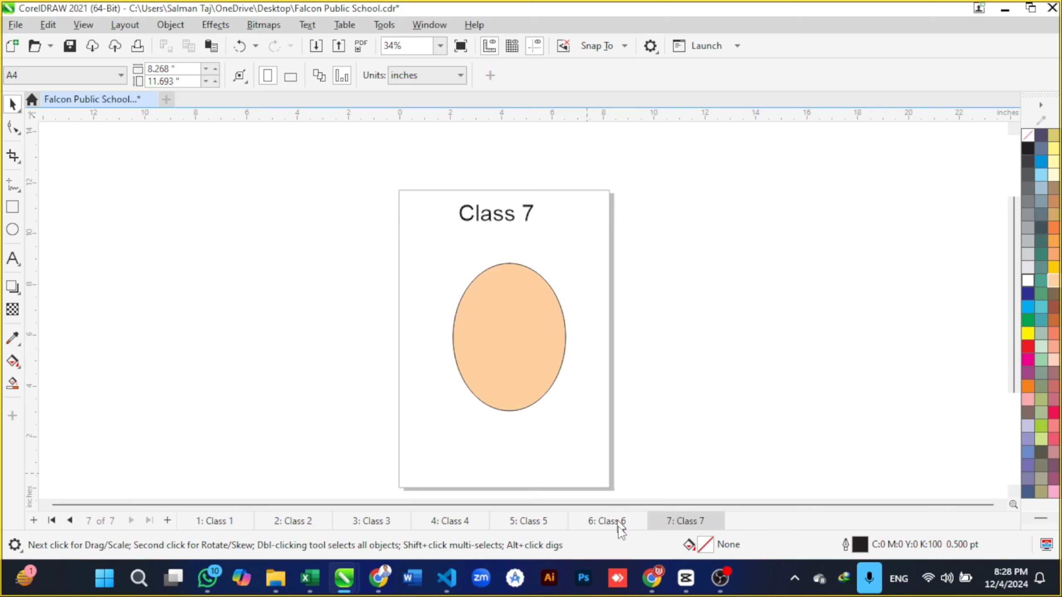
Step: Dismiss the Class 7 page menu and Layout menu, then show the Class 1 page
{"action": "right_click", "coordinate": [686, 528]}
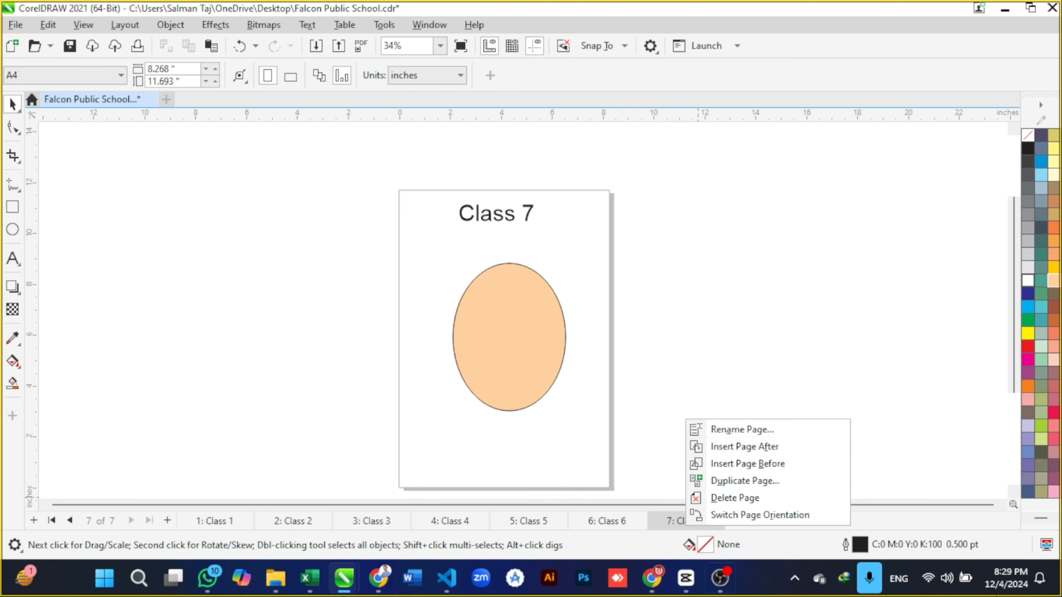
{"action": "left_click", "coordinate": [637, 259]}
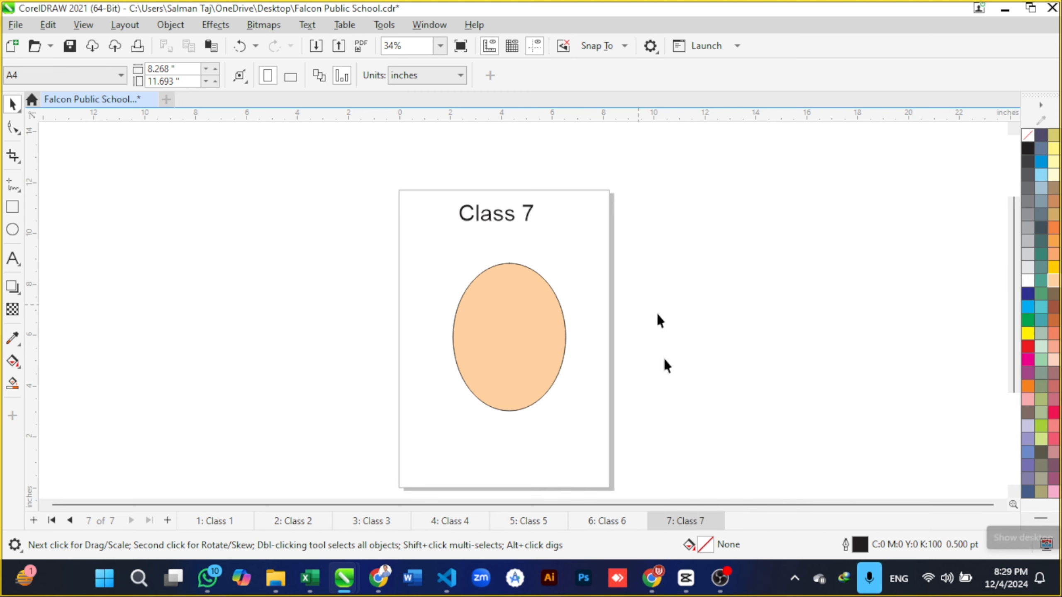
{"action": "left_click", "coordinate": [128, 26]}
{"action": "left_click", "coordinate": [136, 25]}
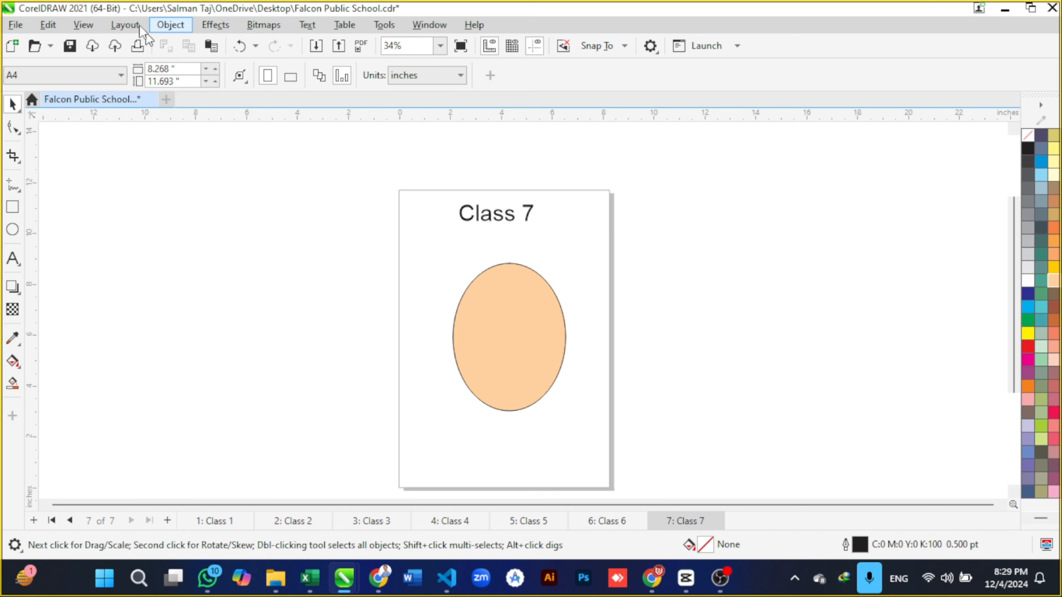
{"action": "left_click", "coordinate": [136, 25]}
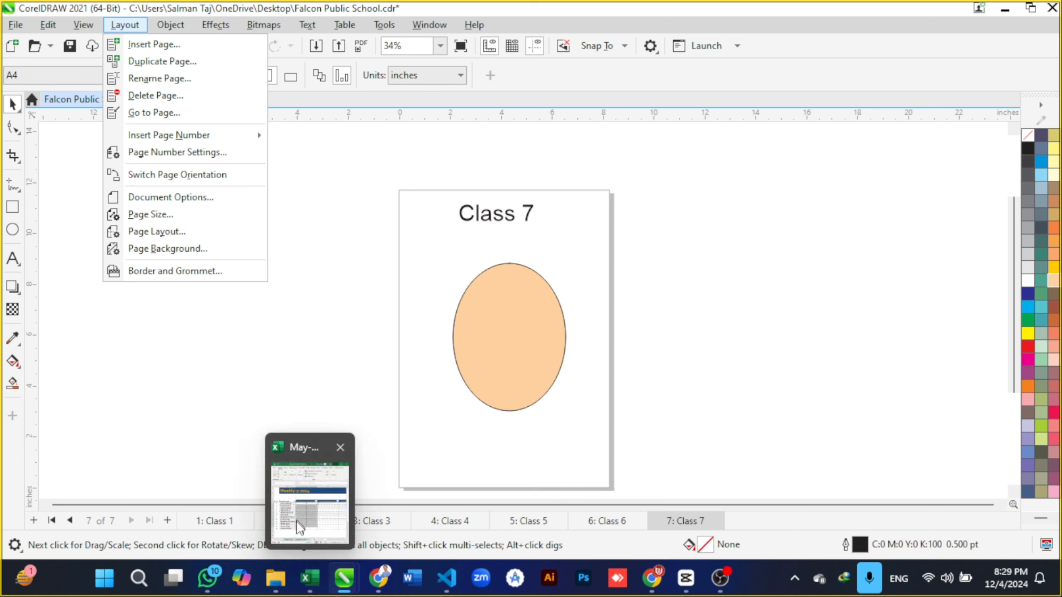
{"action": "left_click", "coordinate": [224, 520]}
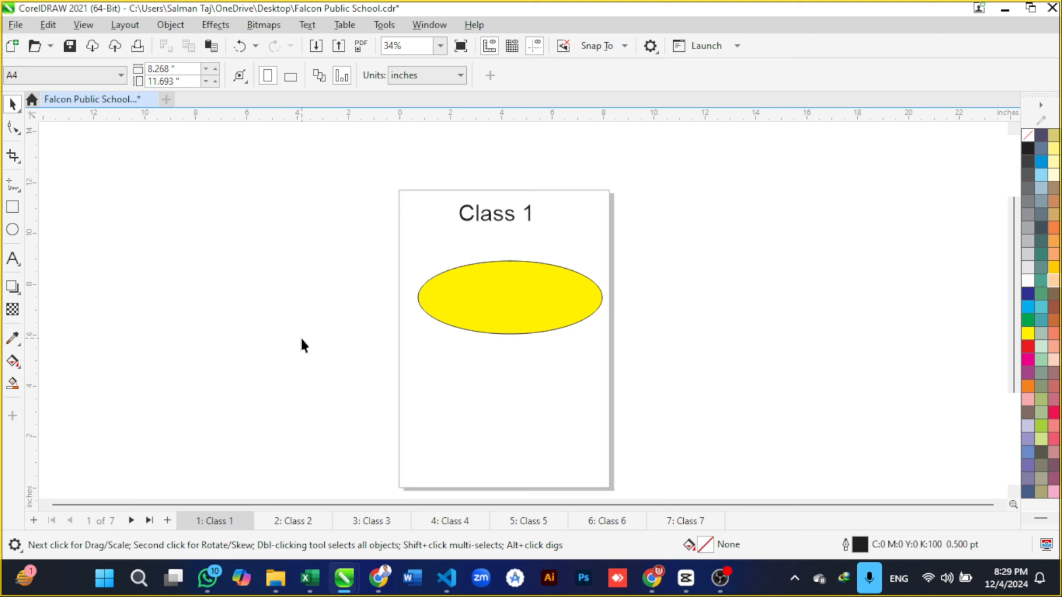
Step: Duplicate the Class 1 page including its objects
{"action": "right_click", "coordinate": [209, 524]}
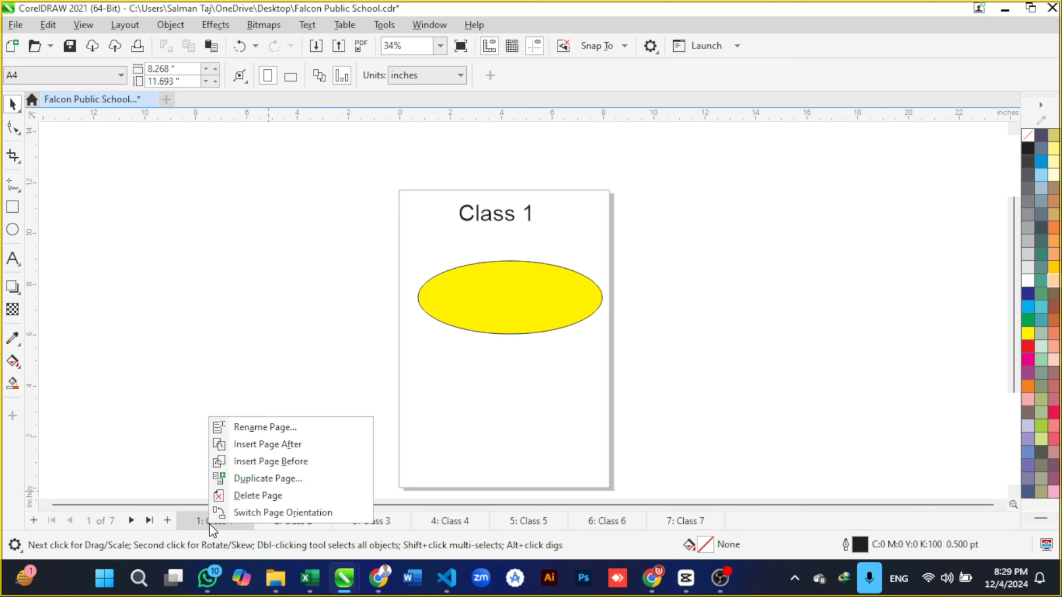
{"action": "left_click", "coordinate": [245, 482]}
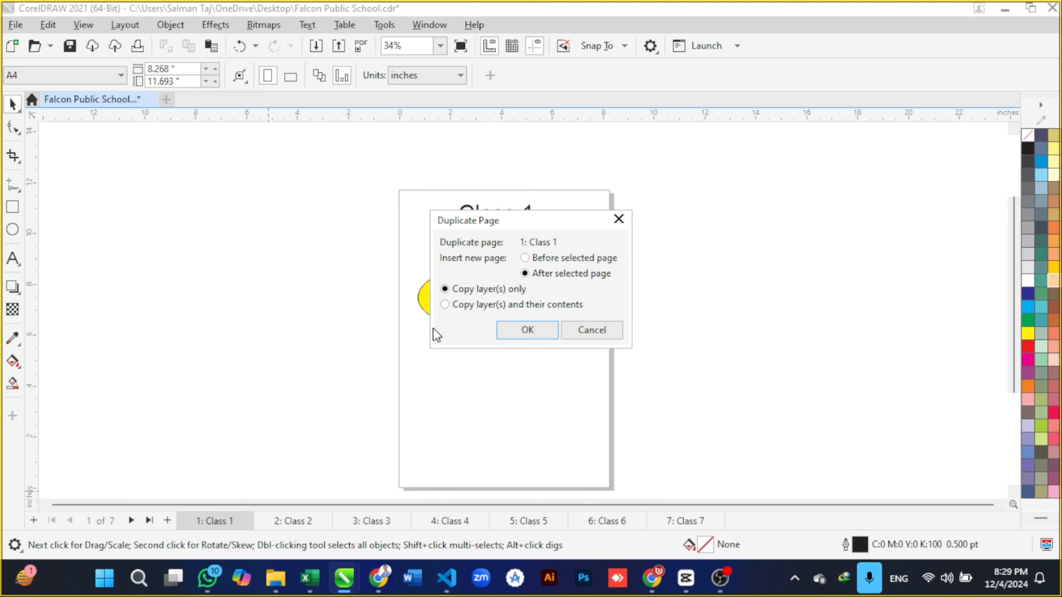
{"action": "left_click_drag", "start_coordinate": [524, 222], "coordinate": [716, 203]}
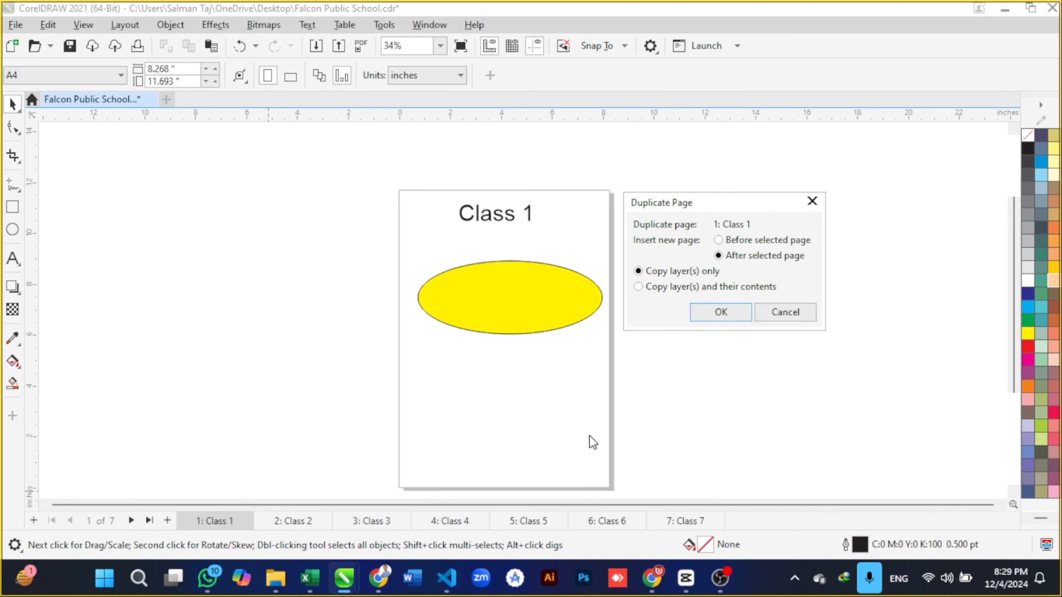
{"action": "left_click", "coordinate": [653, 290]}
{"action": "left_click", "coordinate": [730, 316]}
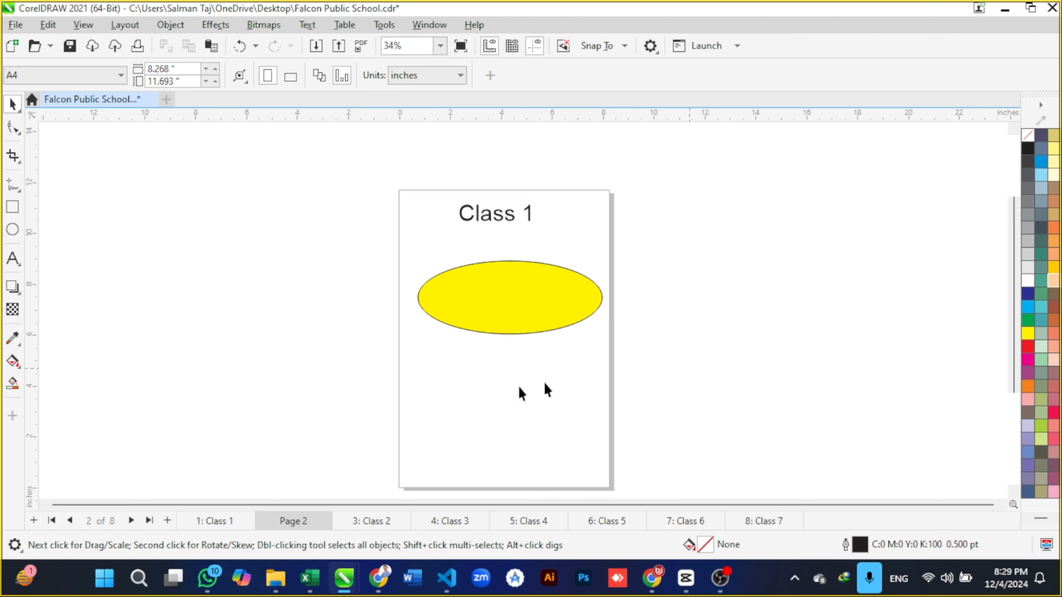
Step: Compare the Class 1 page with the new copied Page 2
{"action": "left_click", "coordinate": [226, 526]}
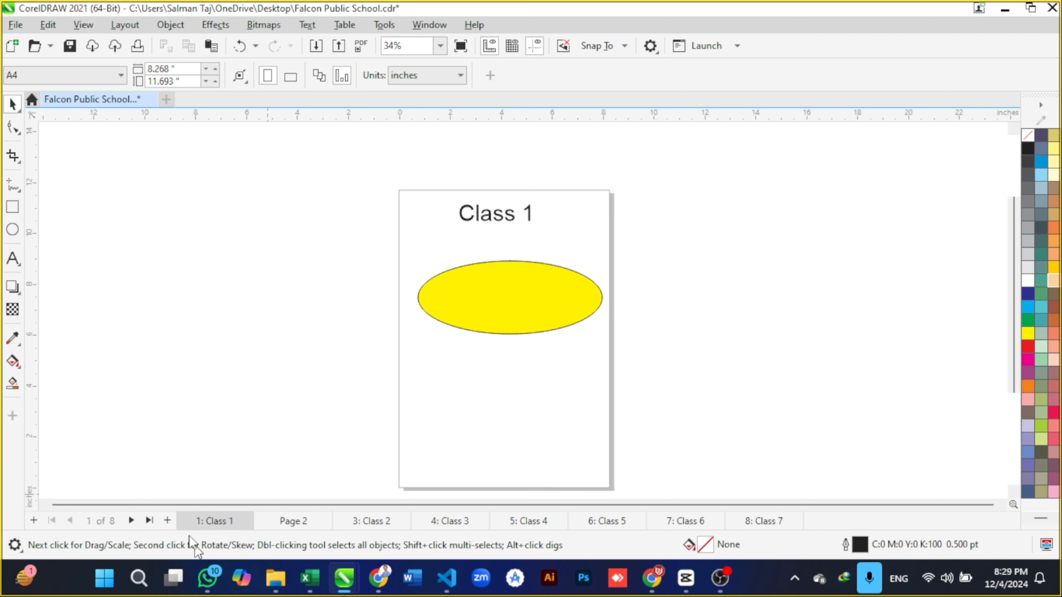
{"action": "left_click", "coordinate": [299, 524]}
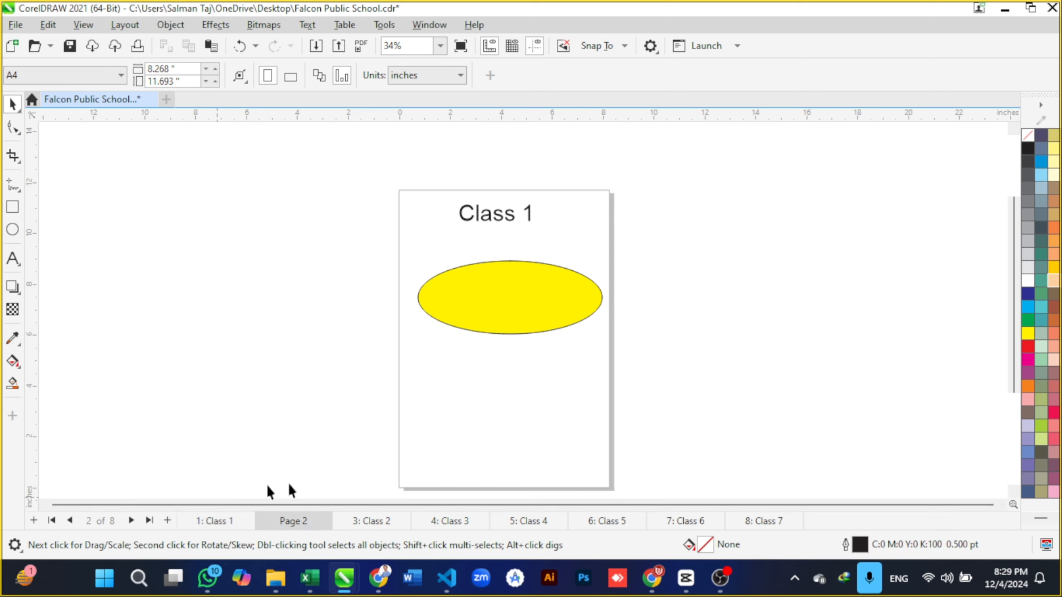
{"action": "left_click", "coordinate": [205, 522]}
{"action": "left_click", "coordinate": [270, 523]}
{"action": "left_click", "coordinate": [222, 523]}
{"action": "left_click", "coordinate": [291, 527]}
{"action": "left_click", "coordinate": [236, 526]}
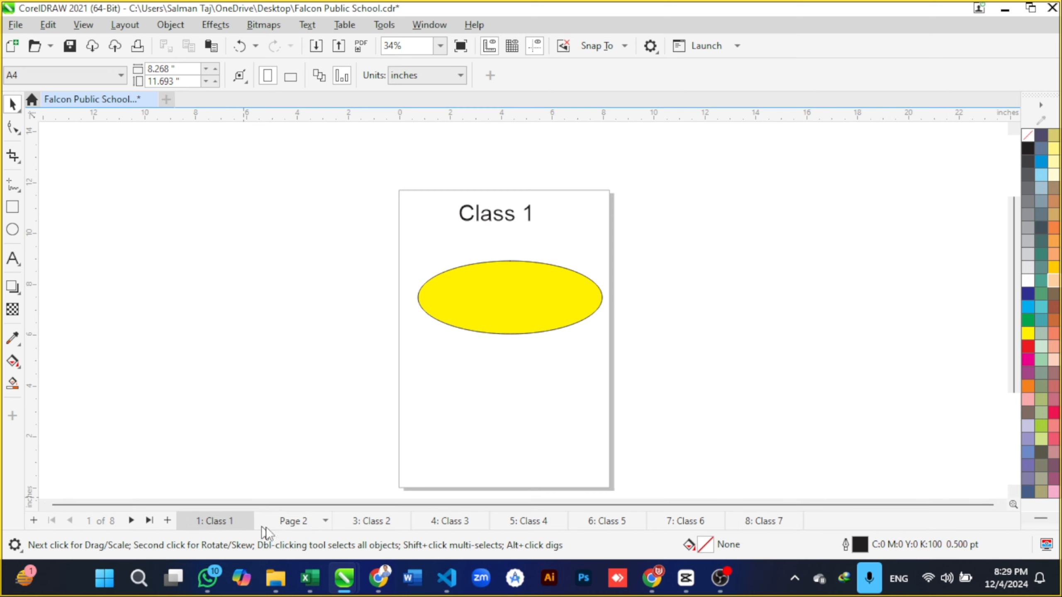
{"action": "left_click", "coordinate": [293, 528]}
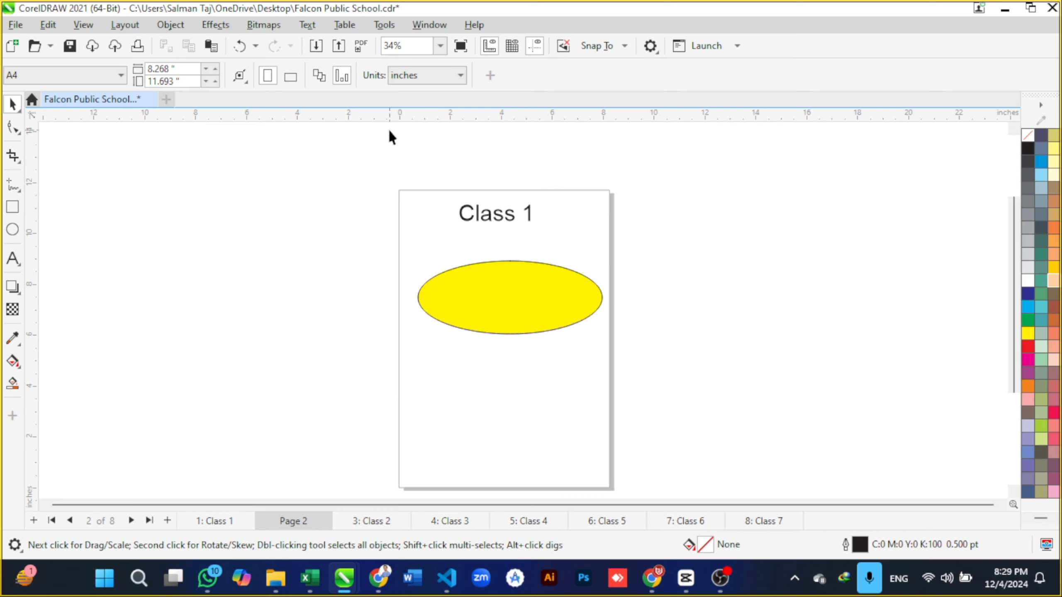
Step: Delete the copied Page 2 and view the Class 3 and Class 5 pages
{"action": "right_click", "coordinate": [301, 521]}
{"action": "left_click", "coordinate": [350, 494]}
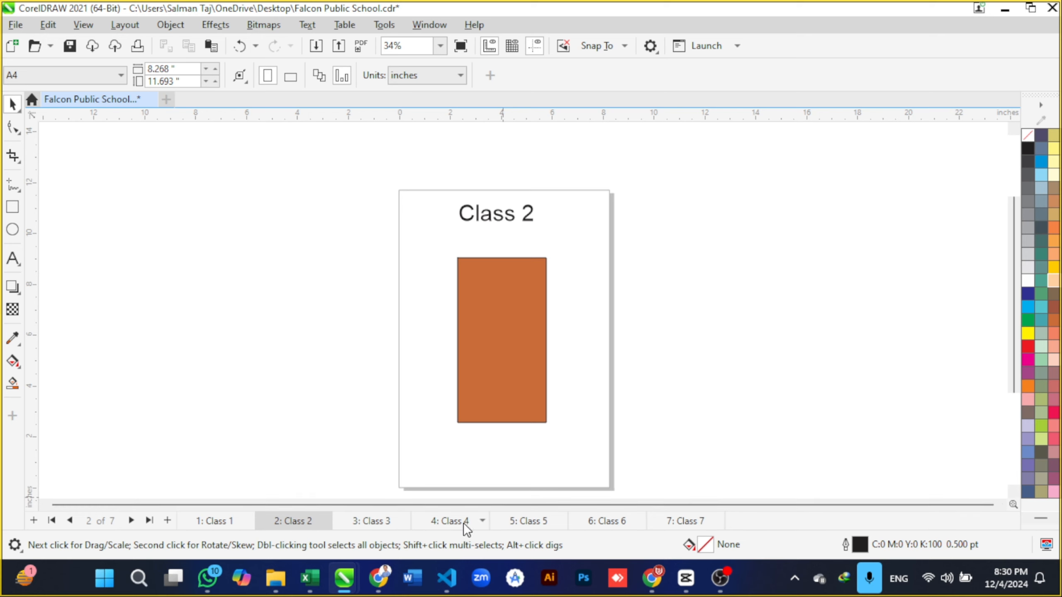
{"action": "left_click", "coordinate": [389, 522]}
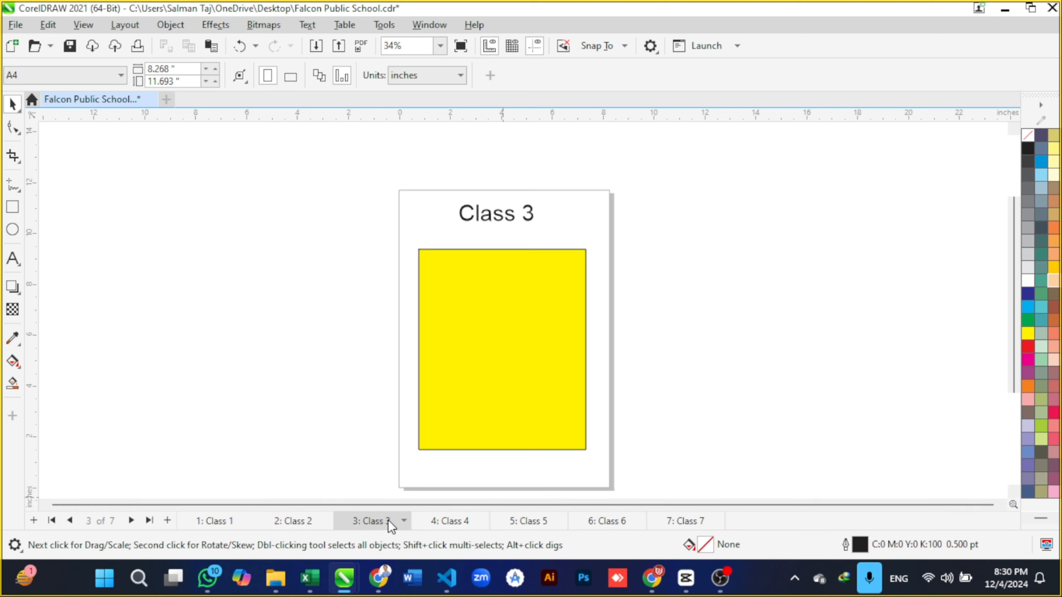
{"action": "left_click", "coordinate": [524, 523]}
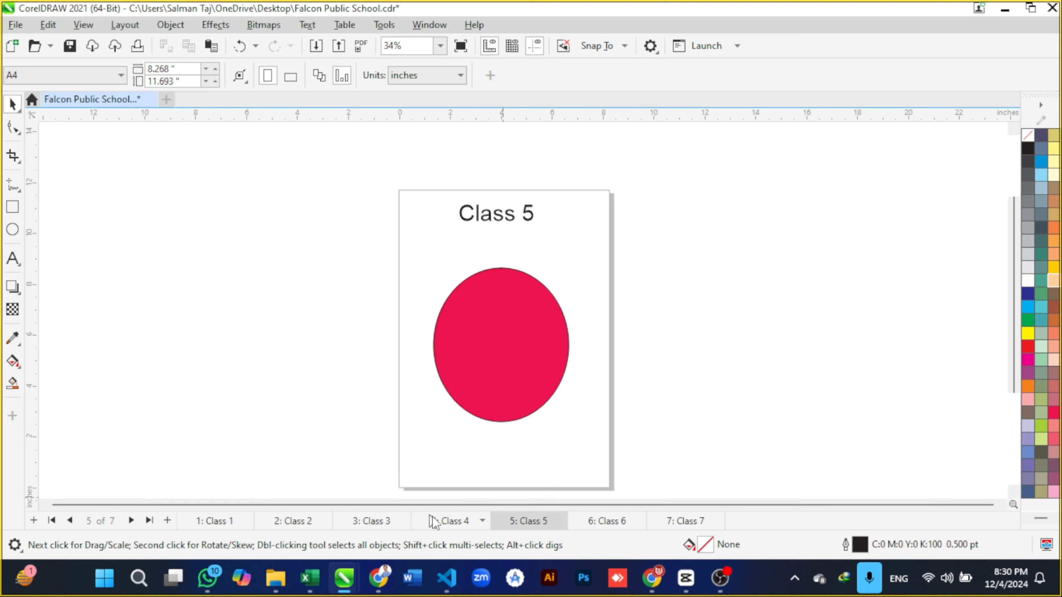
{"action": "left_click", "coordinate": [139, 25]}
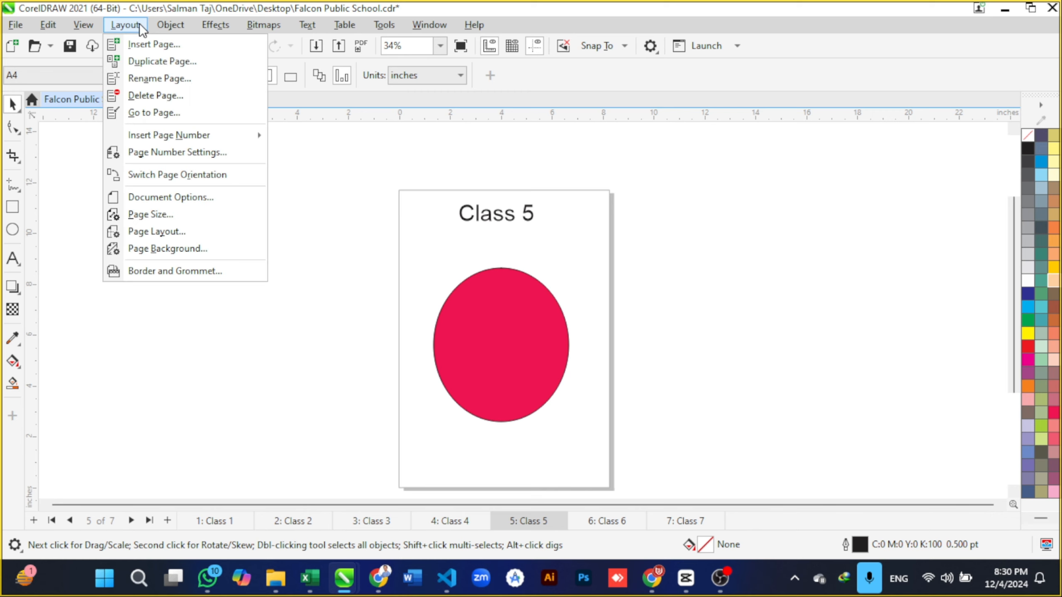
{"action": "left_click", "coordinate": [144, 96]}
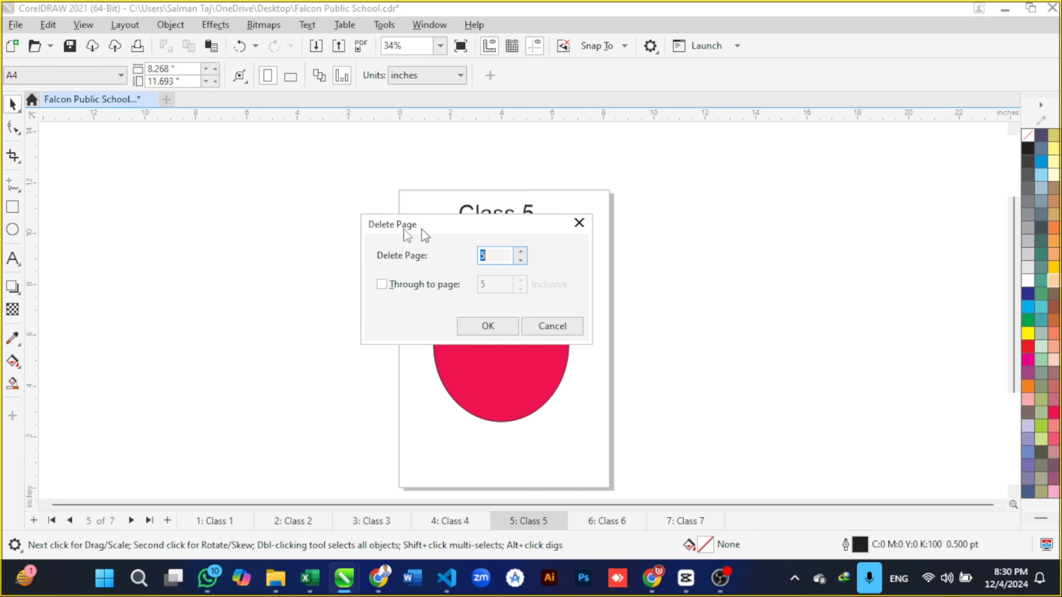
{"action": "left_click_drag", "start_coordinate": [421, 230], "coordinate": [217, 207]}
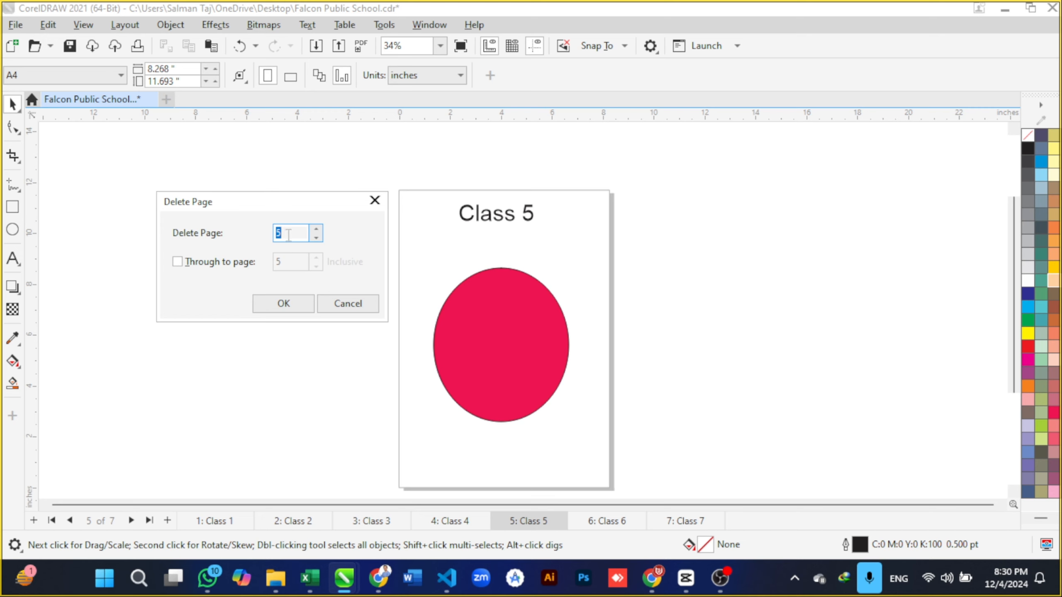
{"action": "type", "text": "3"}
{"action": "left_click", "coordinate": [180, 262]}
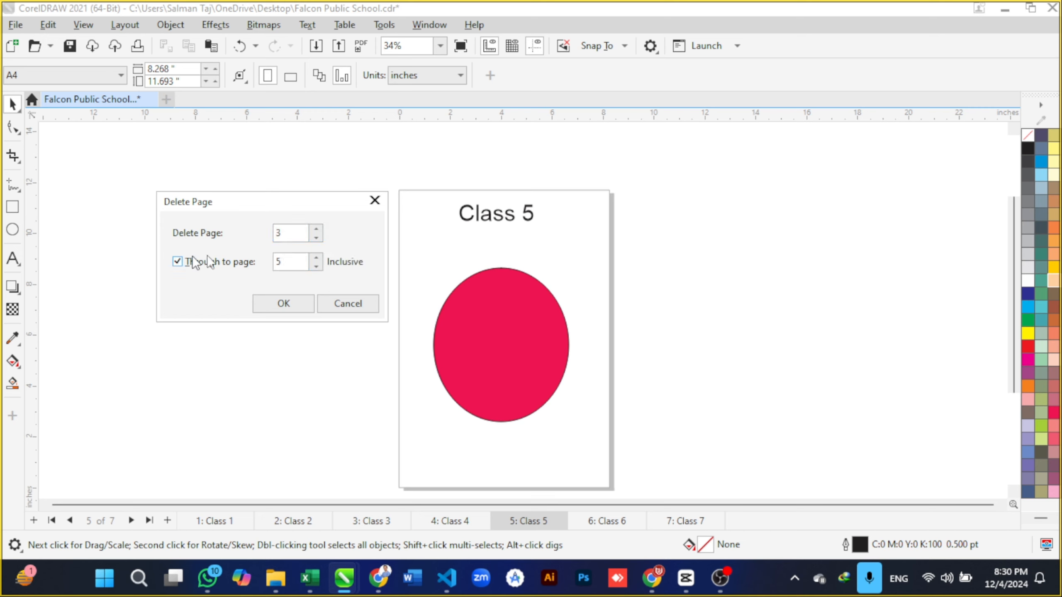
{"action": "left_click_drag", "start_coordinate": [284, 263], "coordinate": [269, 265]}
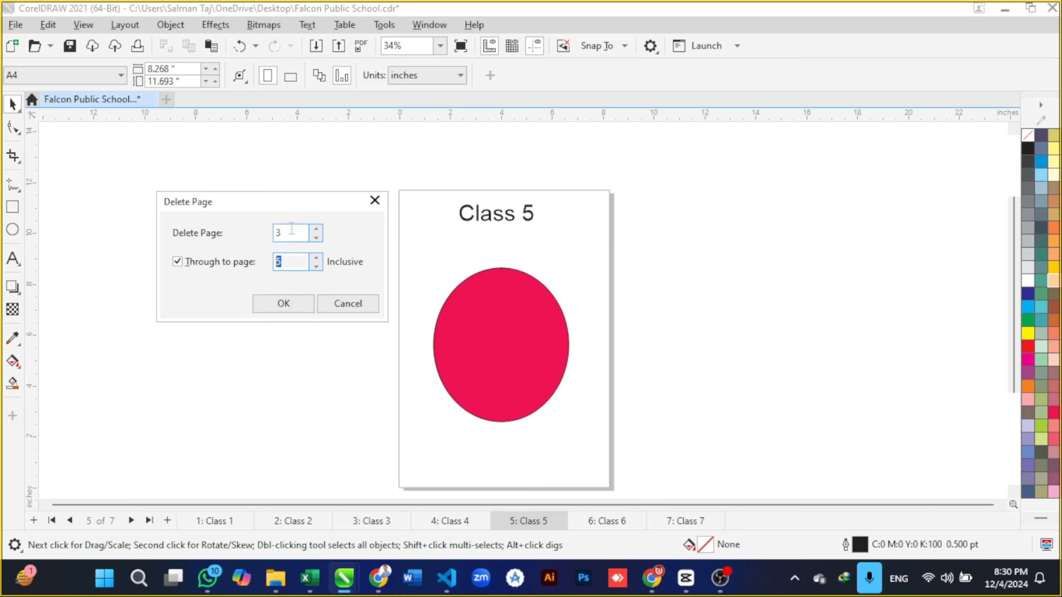
{"action": "left_click", "coordinate": [294, 260]}
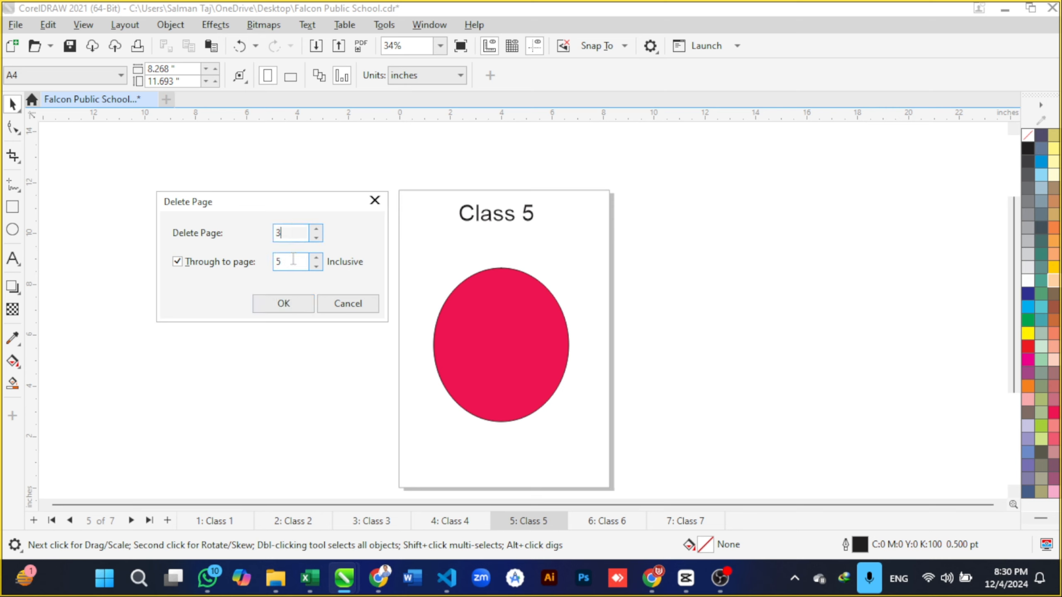
{"action": "left_click", "coordinate": [281, 304]}
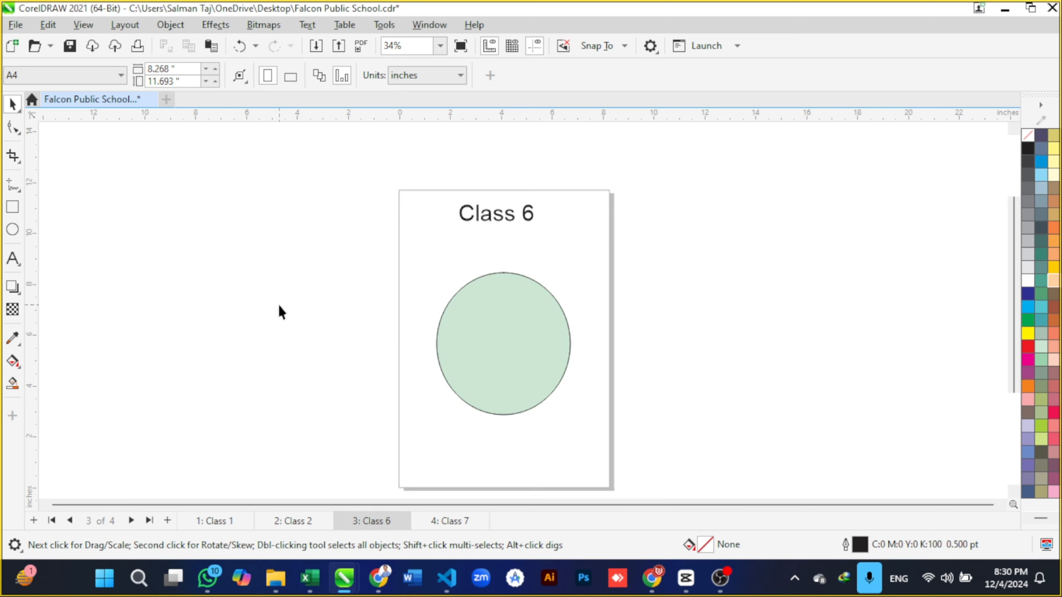
{"action": "left_click", "coordinate": [215, 522]}
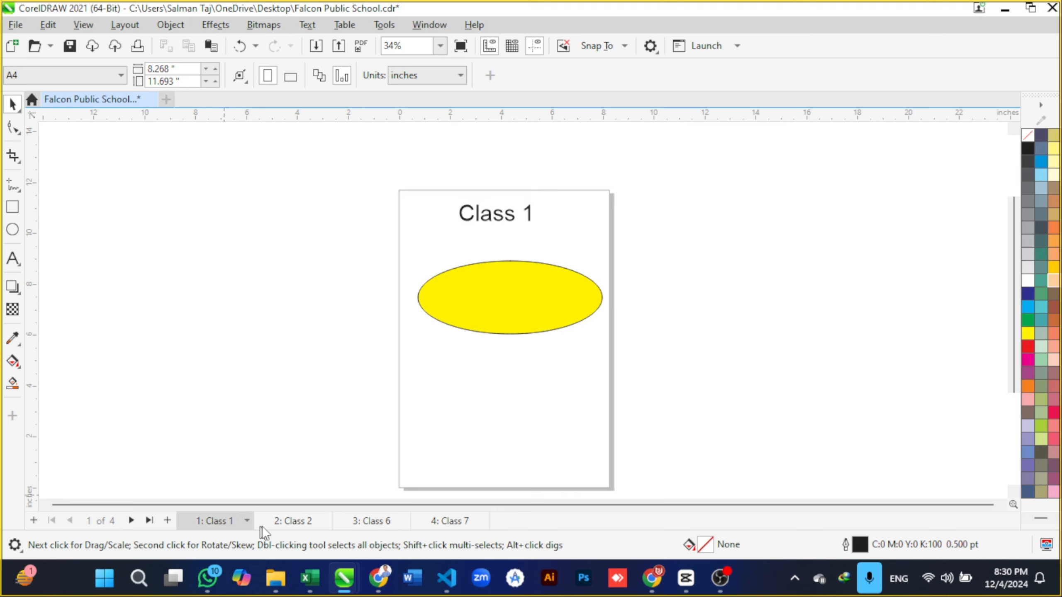
{"action": "left_click", "coordinate": [299, 524]}
{"action": "left_click", "coordinate": [384, 527]}
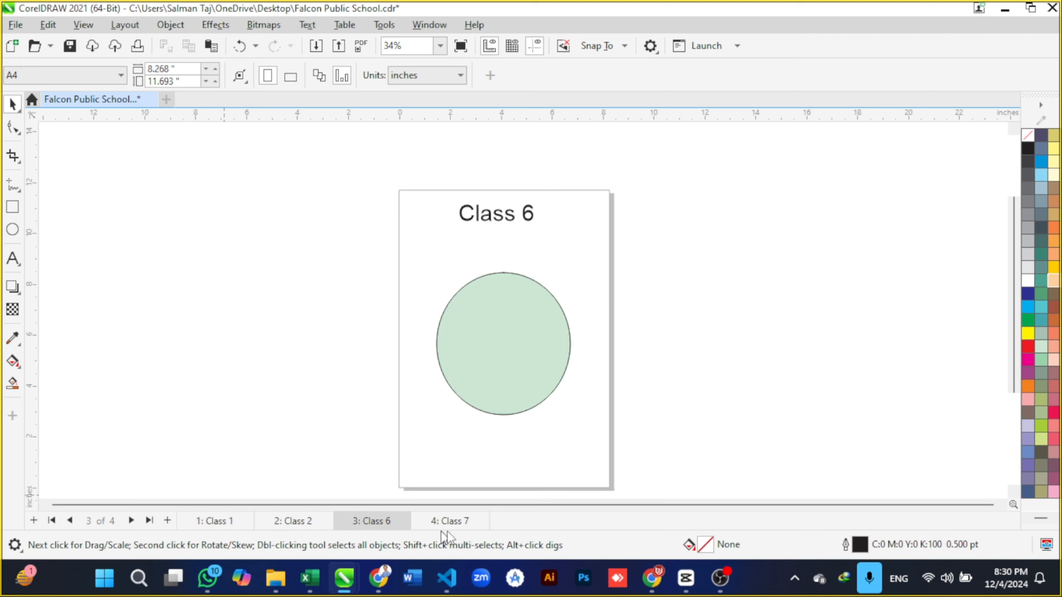
{"action": "left_click", "coordinate": [468, 528]}
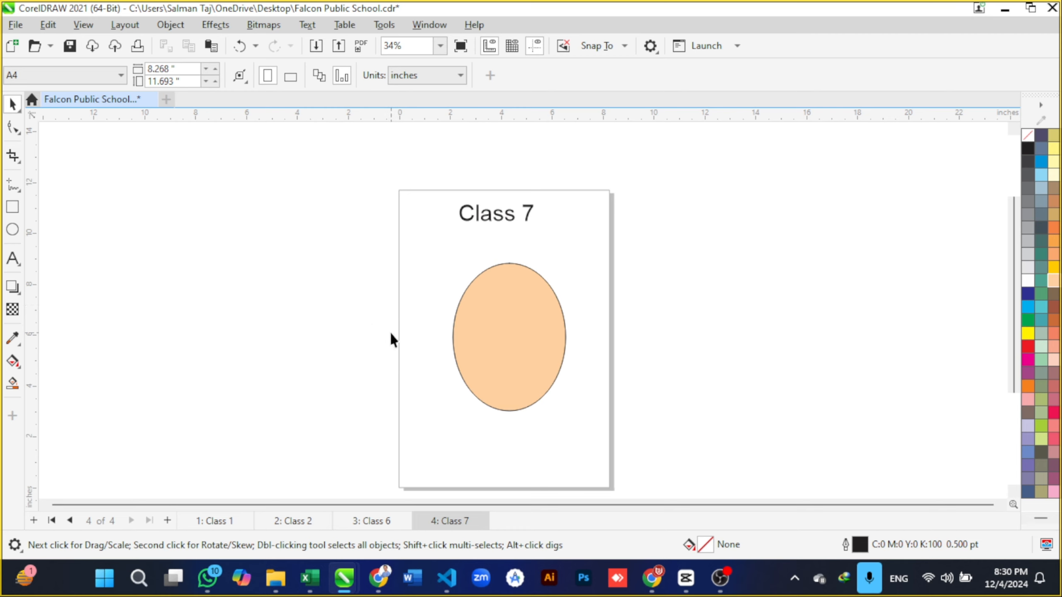
Step: Undo deleting pages Class 3–5 and check each restored page
{"action": "key", "text": "ctrl+z"}
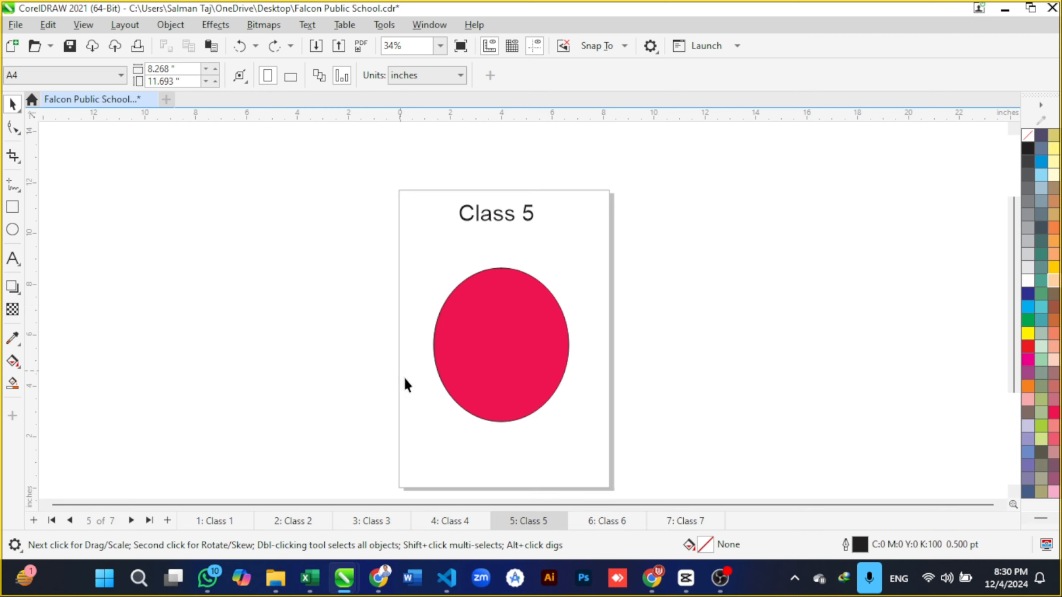
{"action": "left_click", "coordinate": [347, 521]}
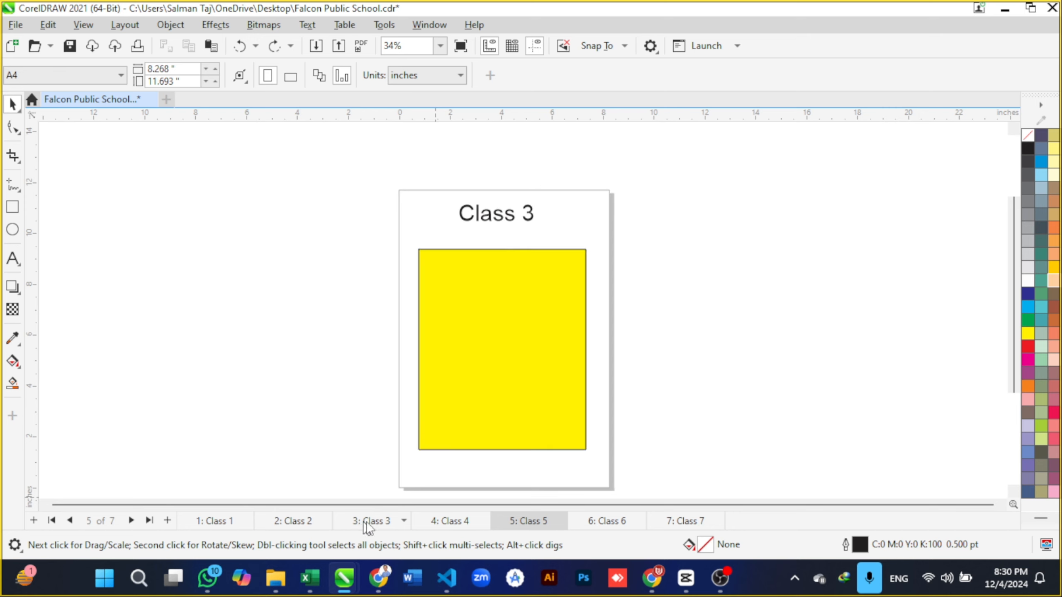
{"action": "left_click", "coordinate": [437, 524]}
{"action": "left_click", "coordinate": [531, 518]}
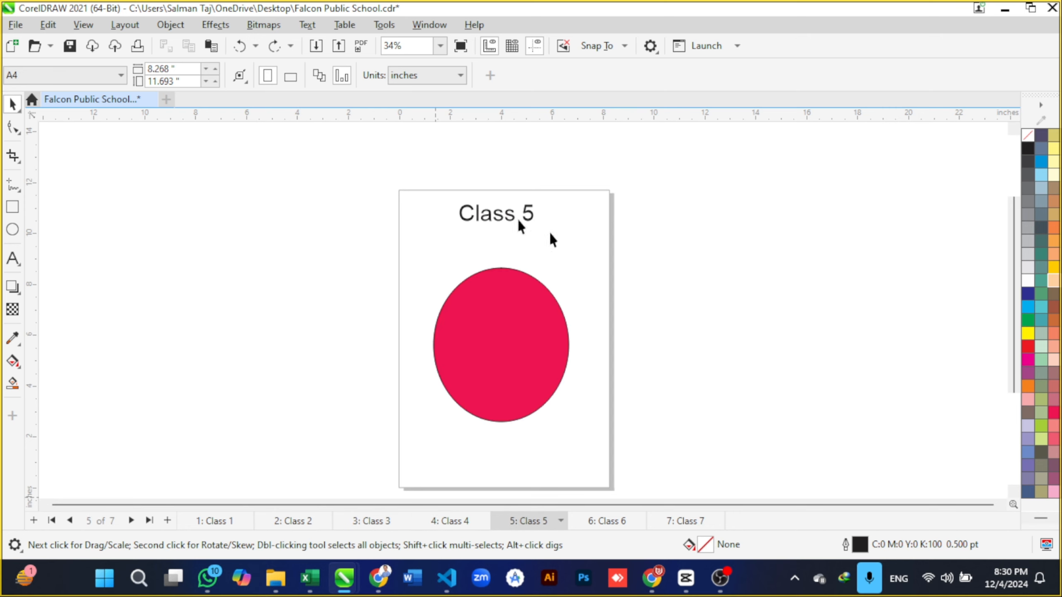
Step: Jump to page 7 with Layout > Go to Page
{"action": "left_click", "coordinate": [133, 27]}
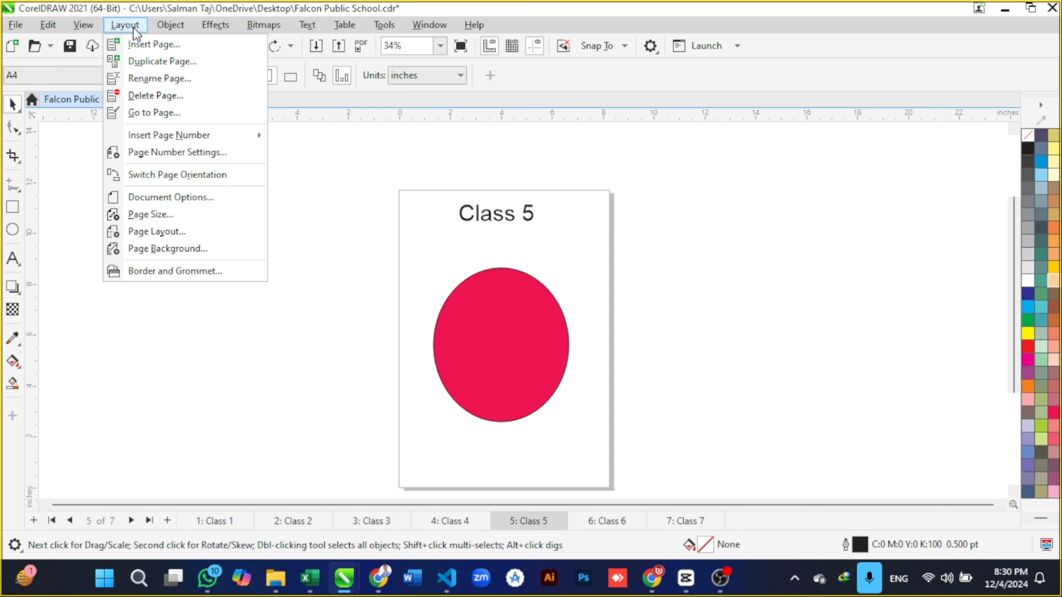
{"action": "left_click", "coordinate": [191, 117]}
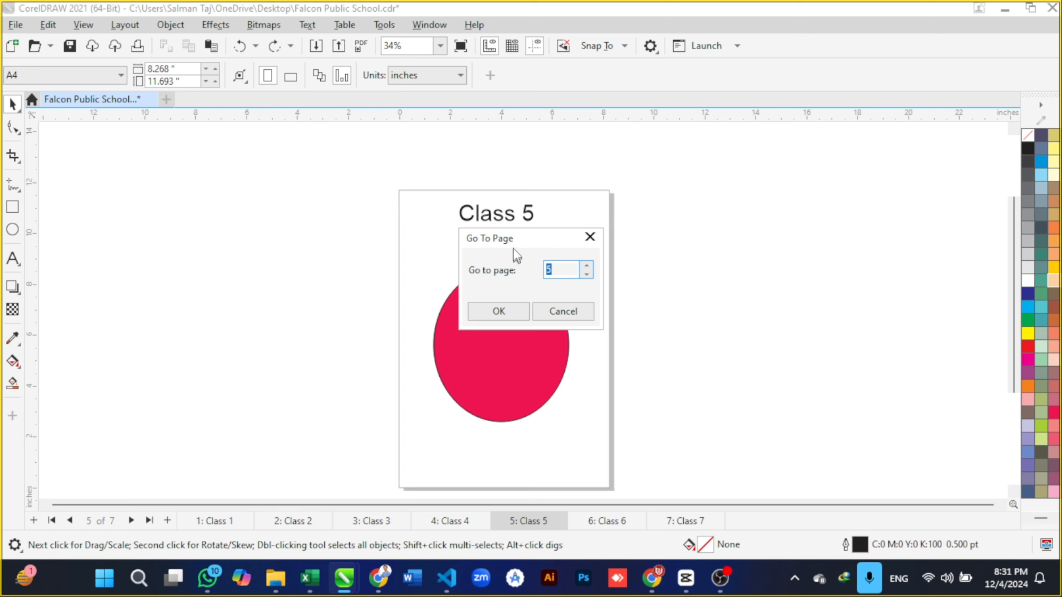
{"action": "left_click_drag", "start_coordinate": [514, 250], "coordinate": [278, 235]}
{"action": "left_click", "coordinate": [316, 253]}
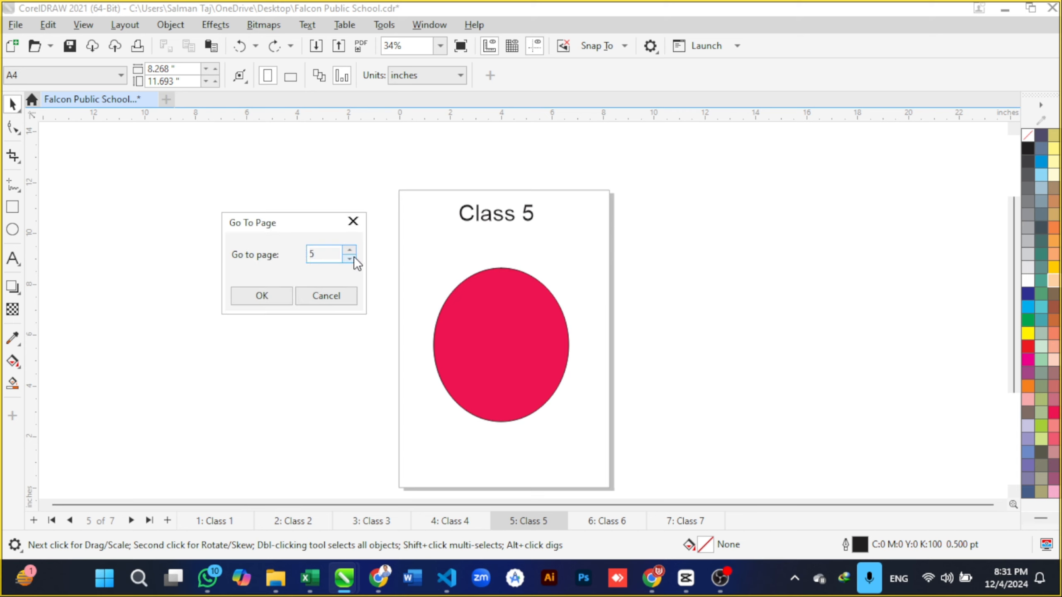
{"action": "left_click", "coordinate": [353, 250]}
{"action": "left_click", "coordinate": [354, 251]}
{"action": "left_click", "coordinate": [268, 294]}
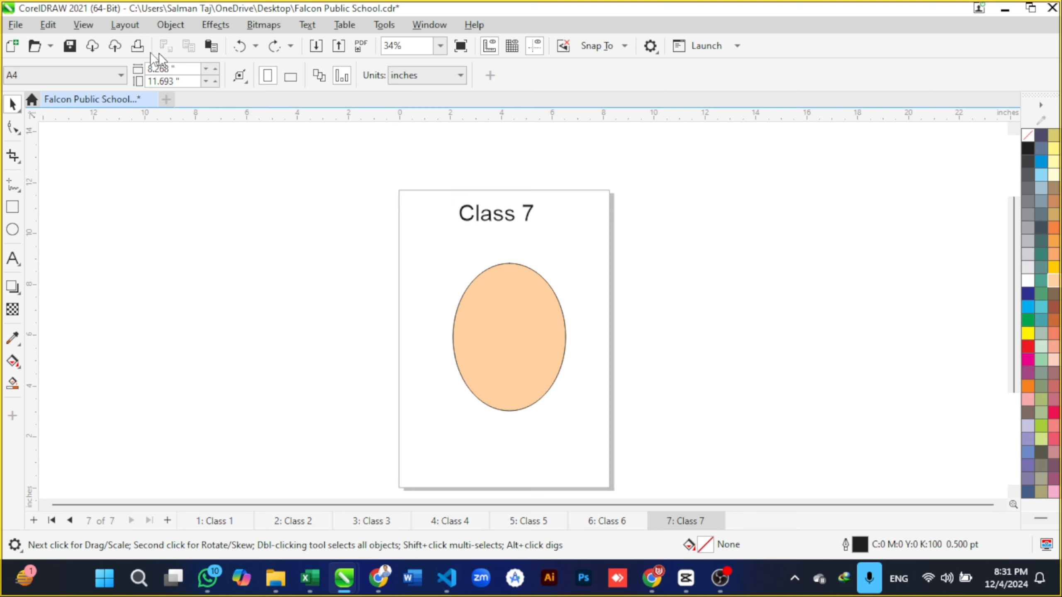
{"action": "left_click", "coordinate": [110, 27]}
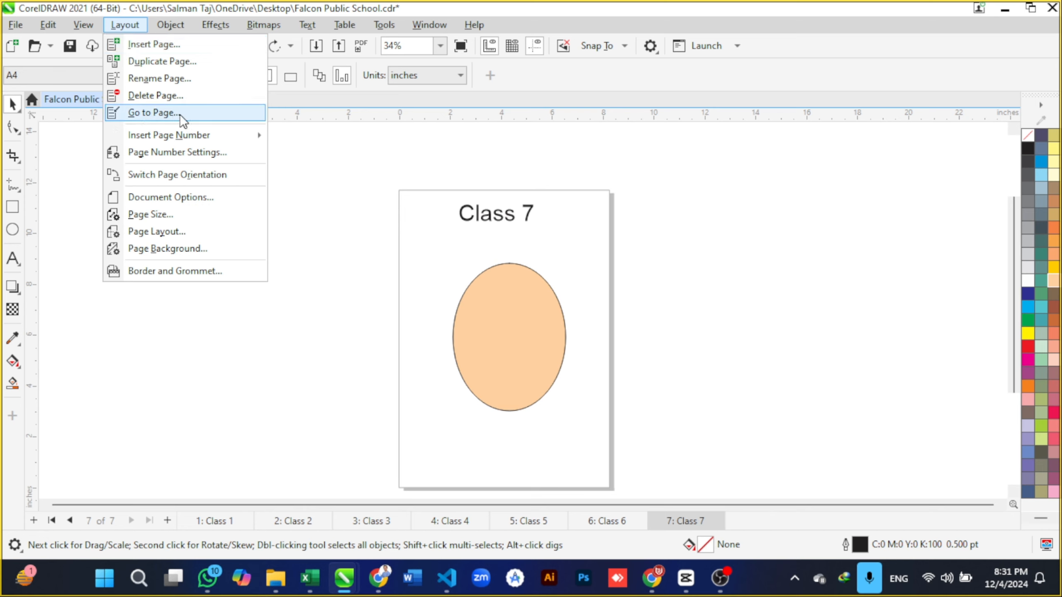
{"action": "left_click", "coordinate": [301, 167]}
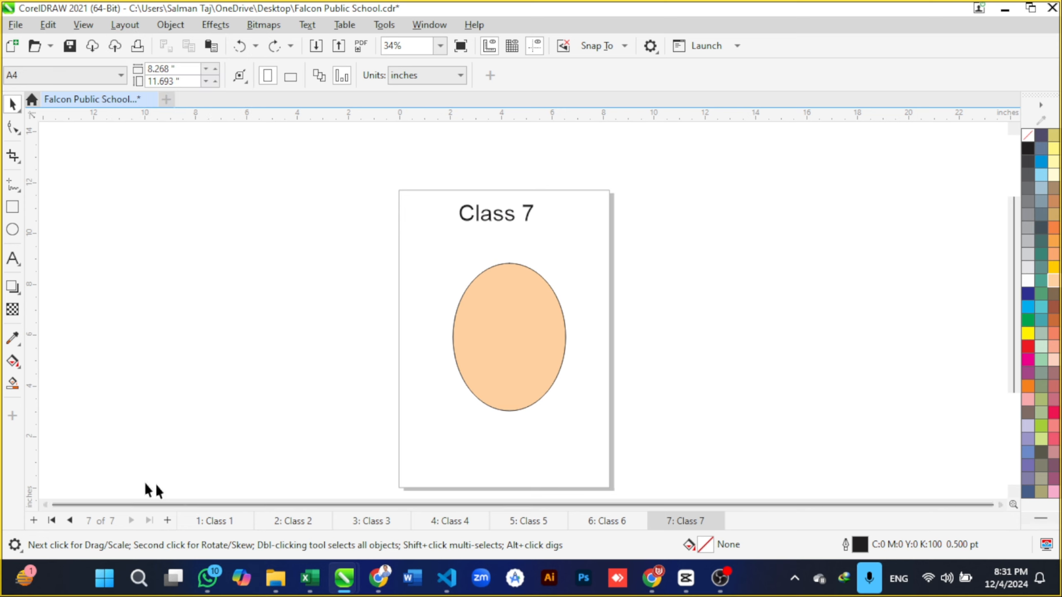
Step: Page back one at a time from Class 6 to Class 1
{"action": "left_click", "coordinate": [70, 521]}
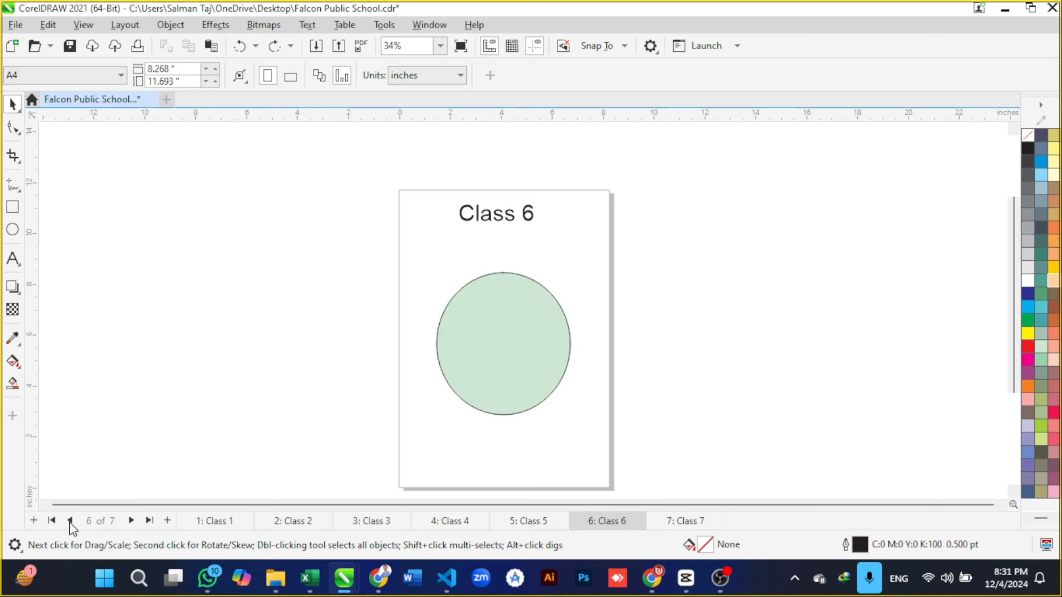
{"action": "left_click", "coordinate": [69, 521]}
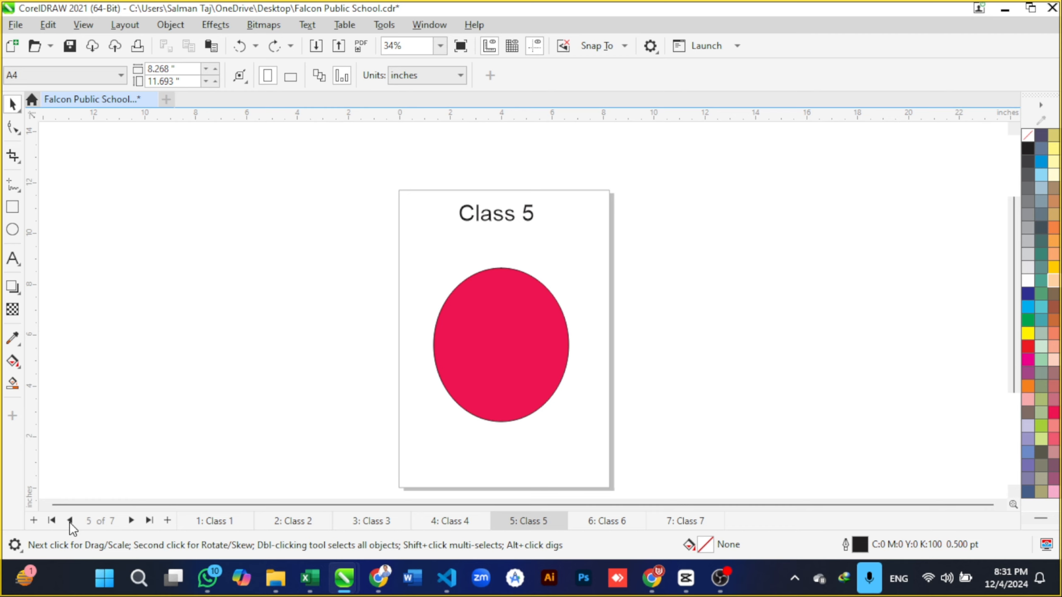
{"action": "left_click", "coordinate": [70, 521]}
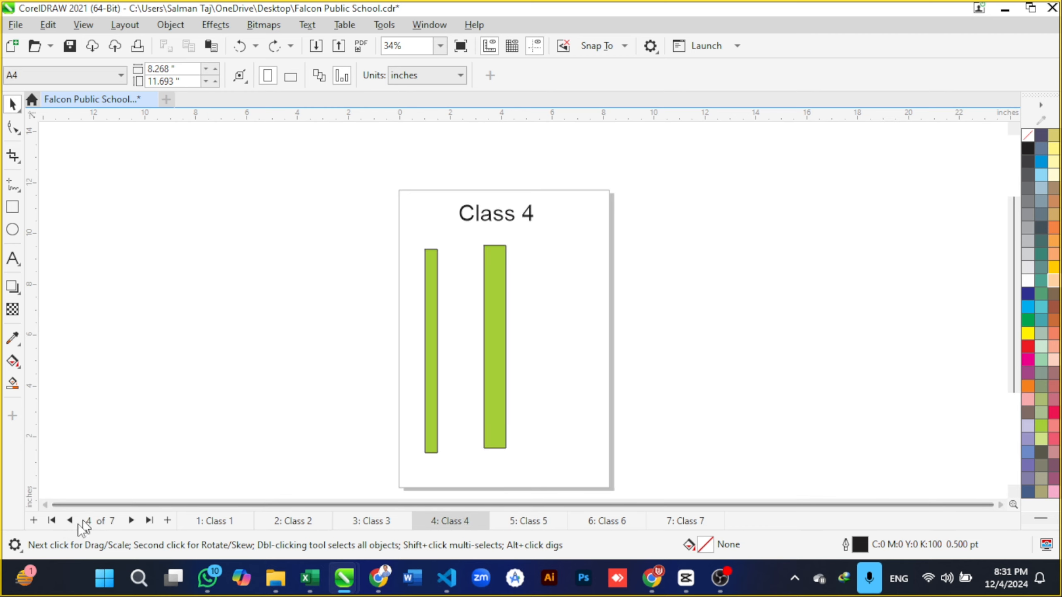
{"action": "left_click", "coordinate": [70, 521]}
{"action": "left_click", "coordinate": [70, 521]}
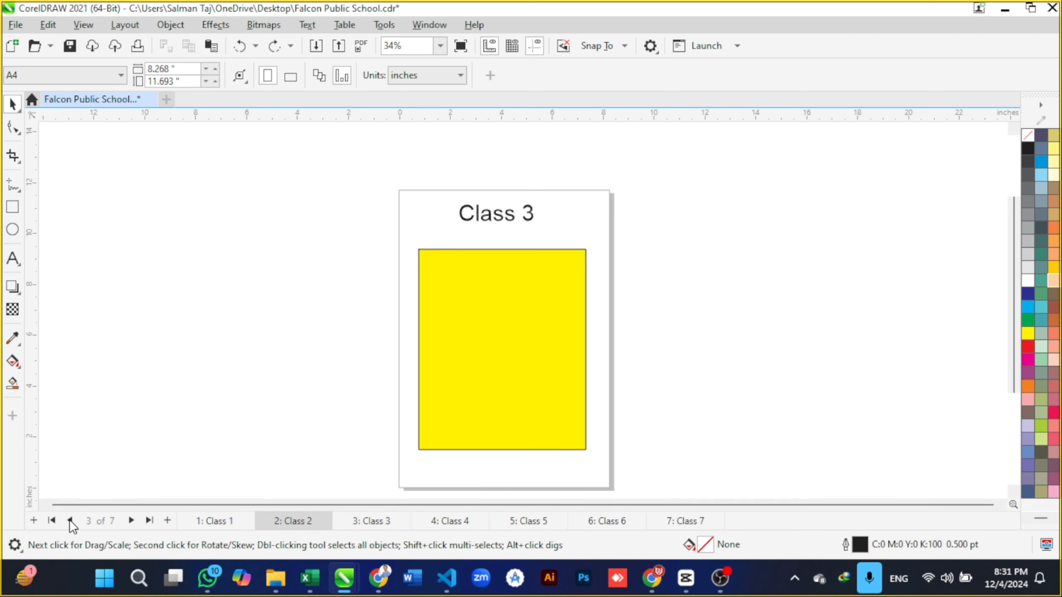
{"action": "left_click", "coordinate": [69, 521]}
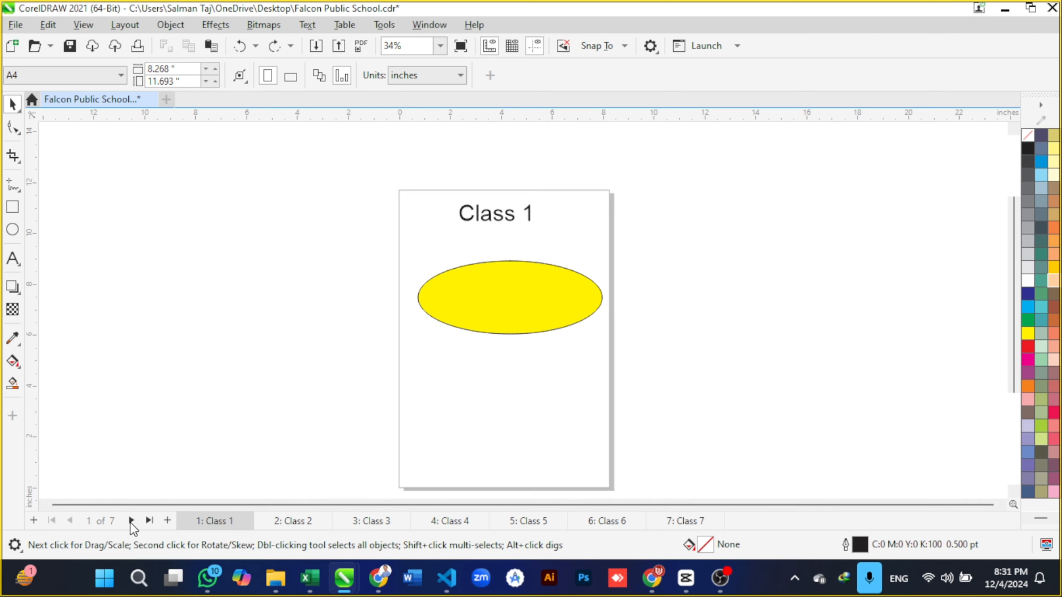
Step: Page forward one at a time from Class 2 to Class 7
{"action": "left_click", "coordinate": [130, 521]}
{"action": "left_click", "coordinate": [131, 521]}
{"action": "left_click", "coordinate": [130, 521]}
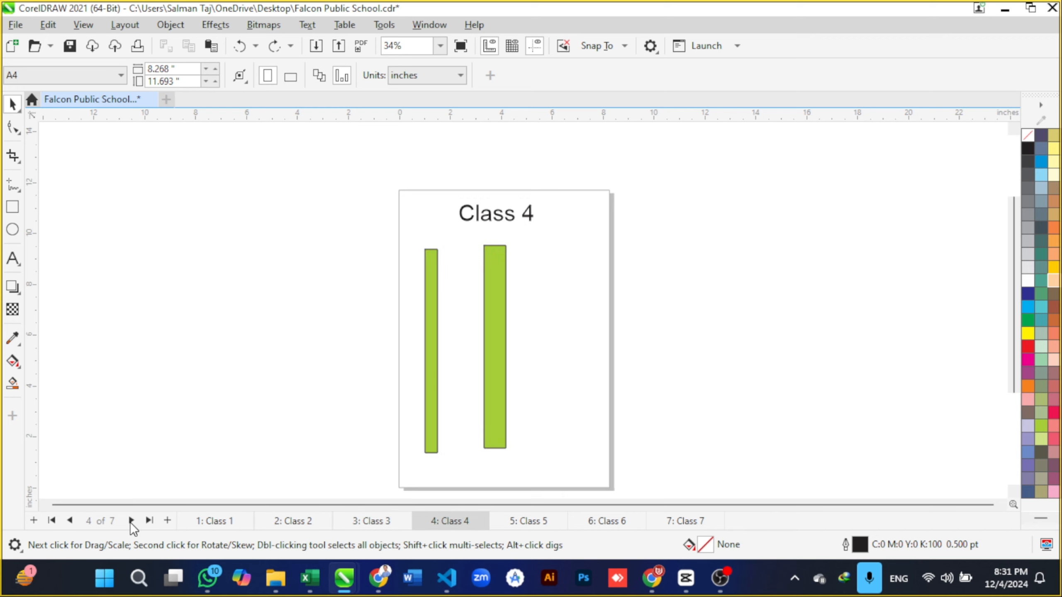
{"action": "left_click", "coordinate": [131, 521]}
{"action": "left_click", "coordinate": [130, 521]}
{"action": "left_click", "coordinate": [130, 521]}
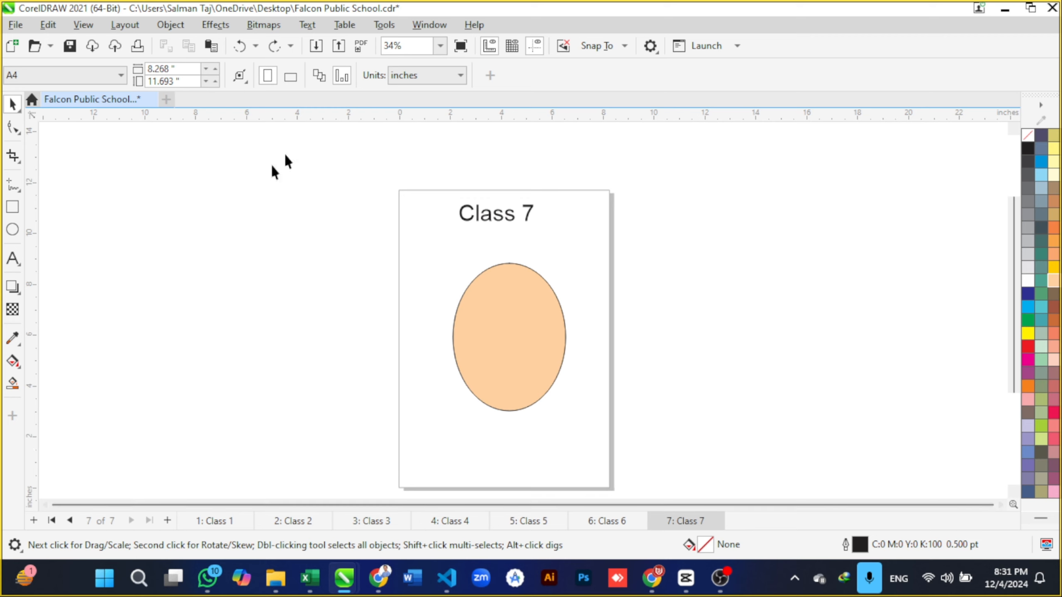
{"action": "left_click", "coordinate": [167, 521]}
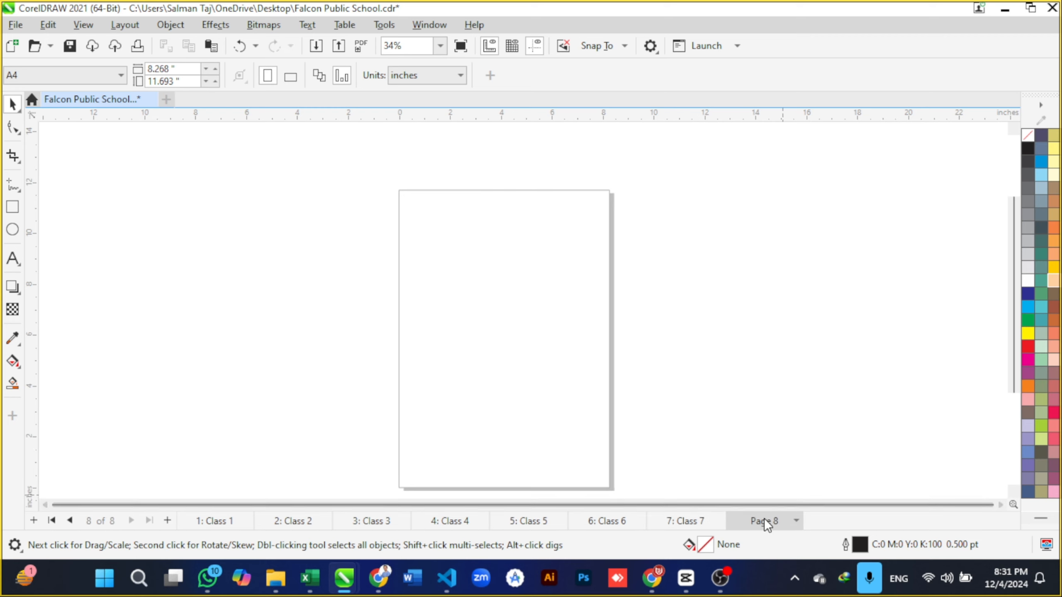
{"action": "right_click", "coordinate": [764, 522]}
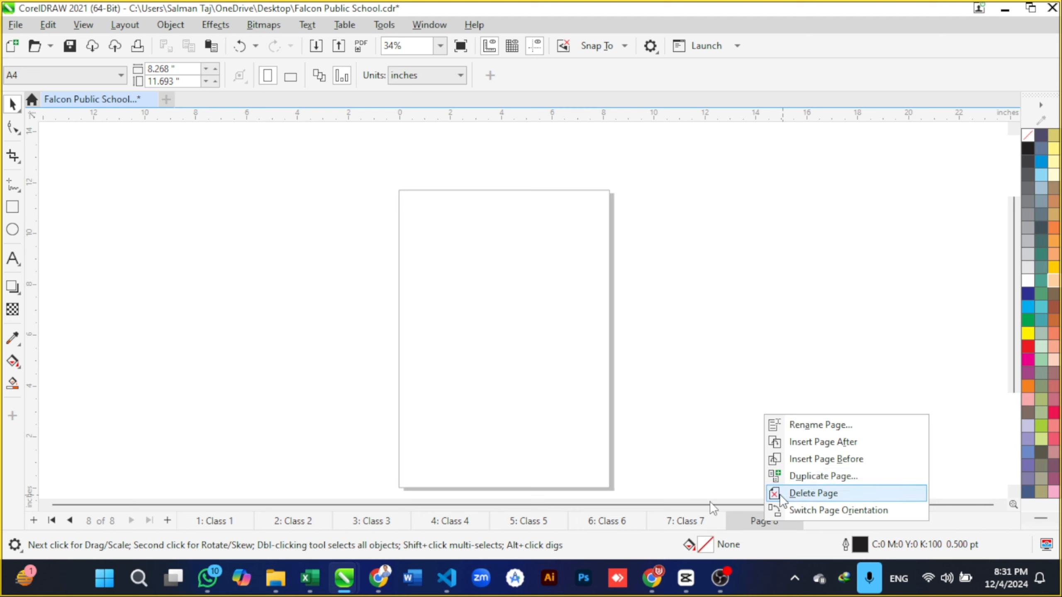
{"action": "left_click", "coordinate": [795, 491]}
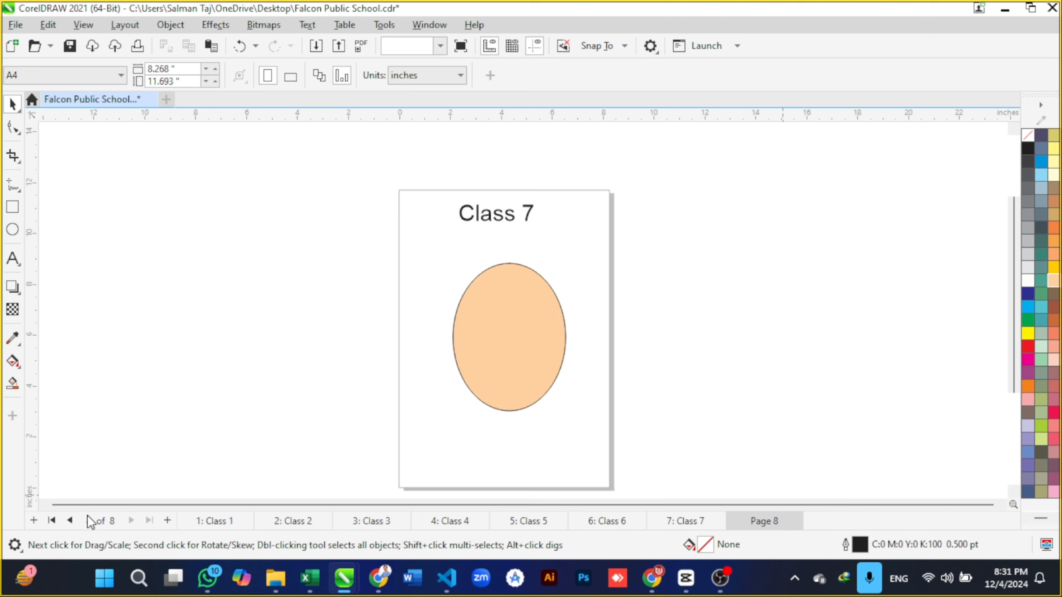
{"action": "left_click", "coordinate": [52, 521]}
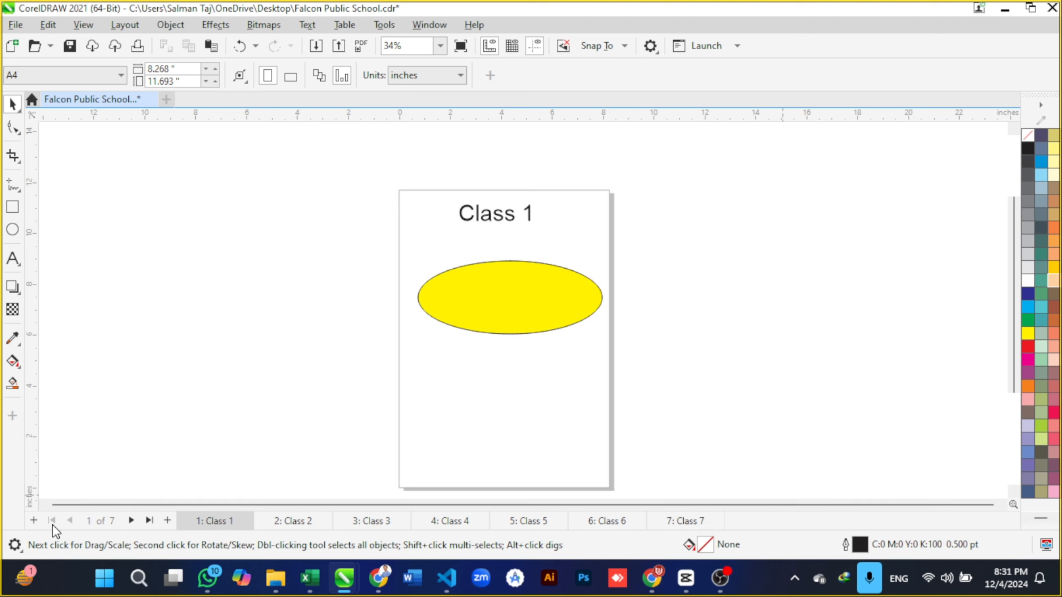
{"action": "left_click", "coordinate": [149, 521]}
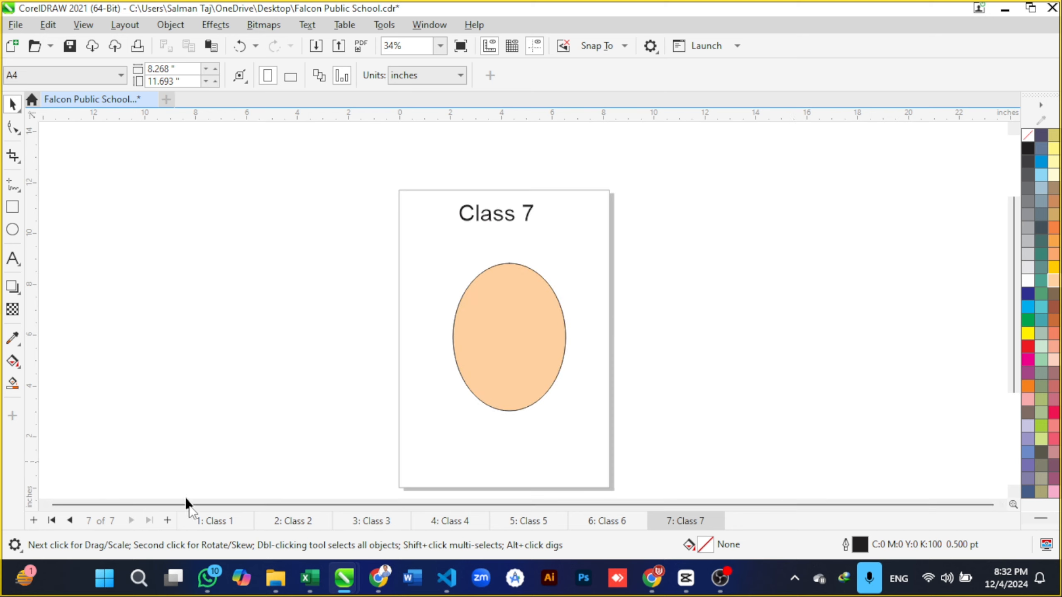
Step: Step back to Class 3, forward to Class 7, then jump to the first and last pages
{"action": "left_click", "coordinate": [70, 521]}
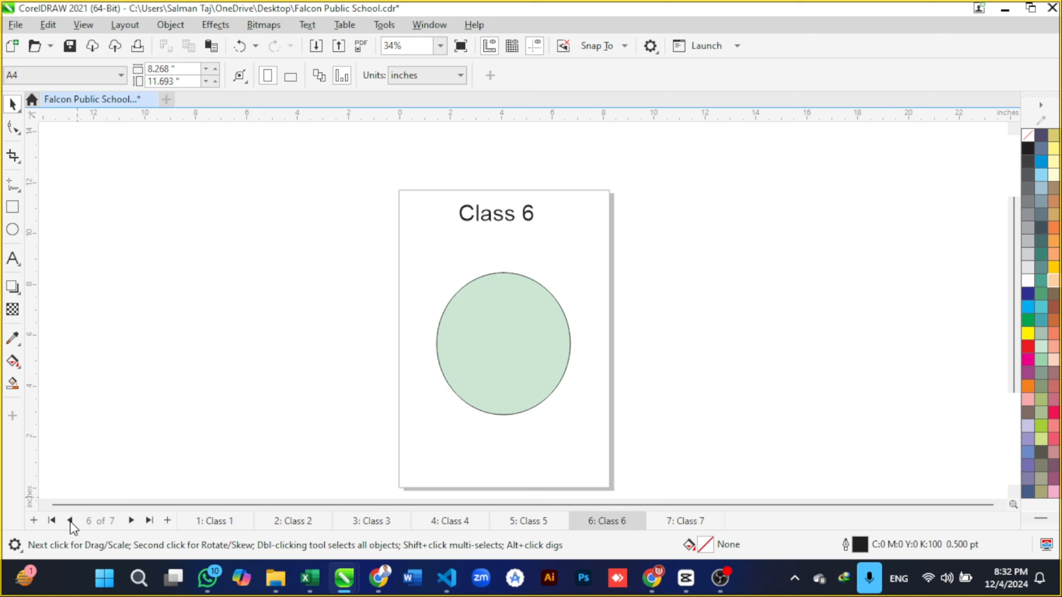
{"action": "left_click", "coordinate": [69, 521]}
{"action": "left_click", "coordinate": [70, 521]}
{"action": "left_click", "coordinate": [70, 522]}
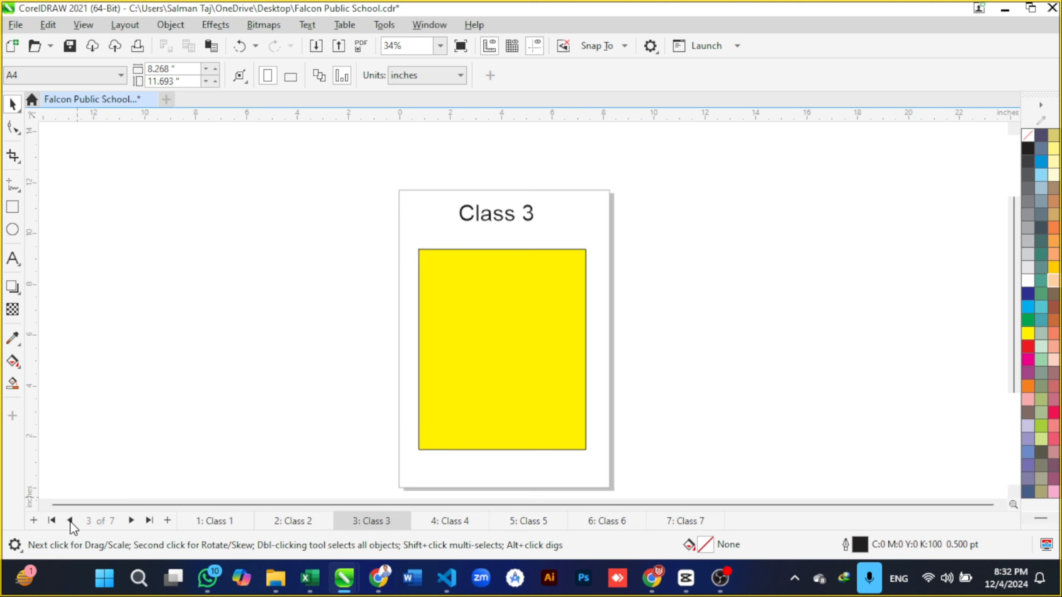
{"action": "left_click", "coordinate": [131, 520]}
{"action": "left_click", "coordinate": [131, 521]}
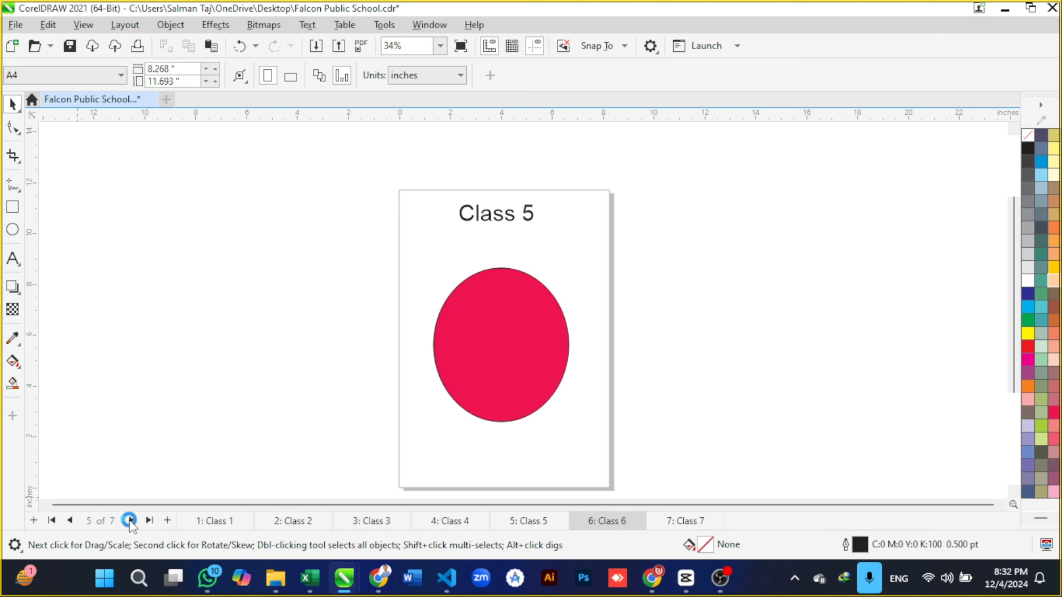
{"action": "left_click", "coordinate": [131, 520]}
{"action": "left_click", "coordinate": [131, 520]}
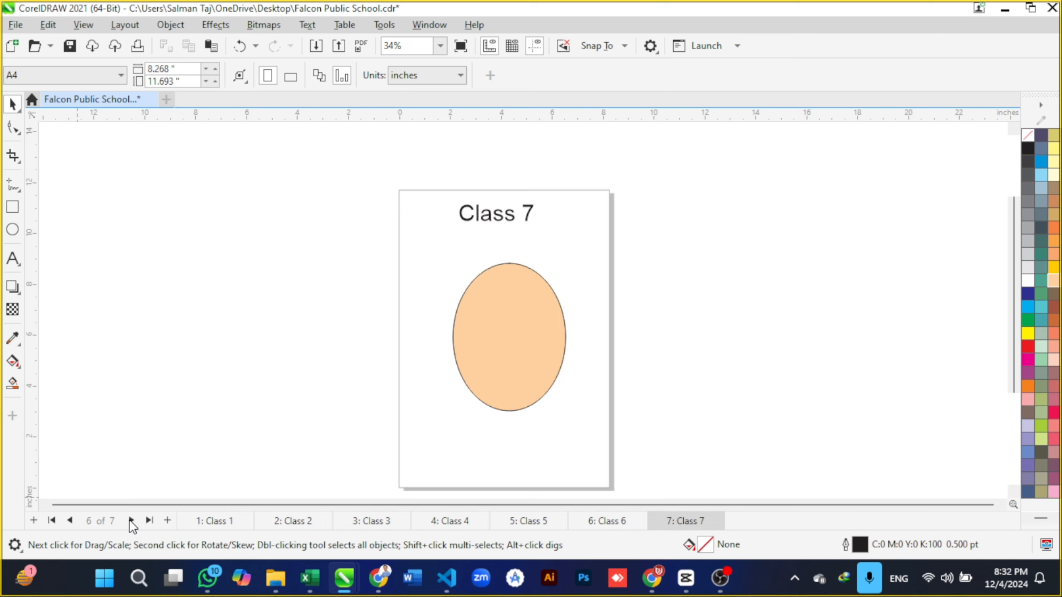
{"action": "left_click", "coordinate": [52, 520]}
{"action": "left_click", "coordinate": [150, 521]}
Step: Show and dismiss the Layout menu, then switch to the Class 1 page tab
{"action": "left_click", "coordinate": [136, 27]}
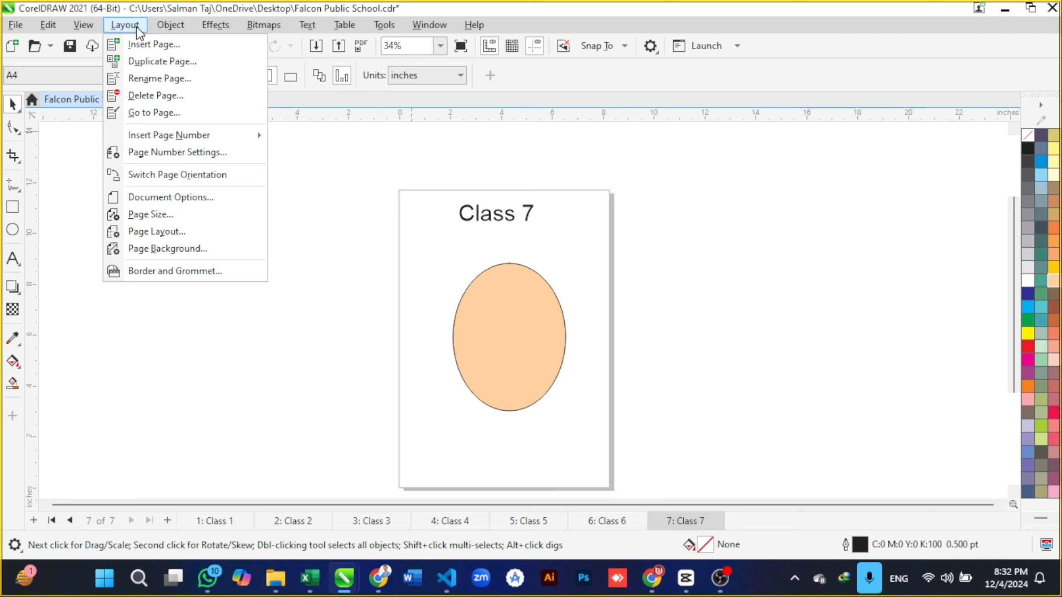
{"action": "left_click", "coordinate": [443, 218]}
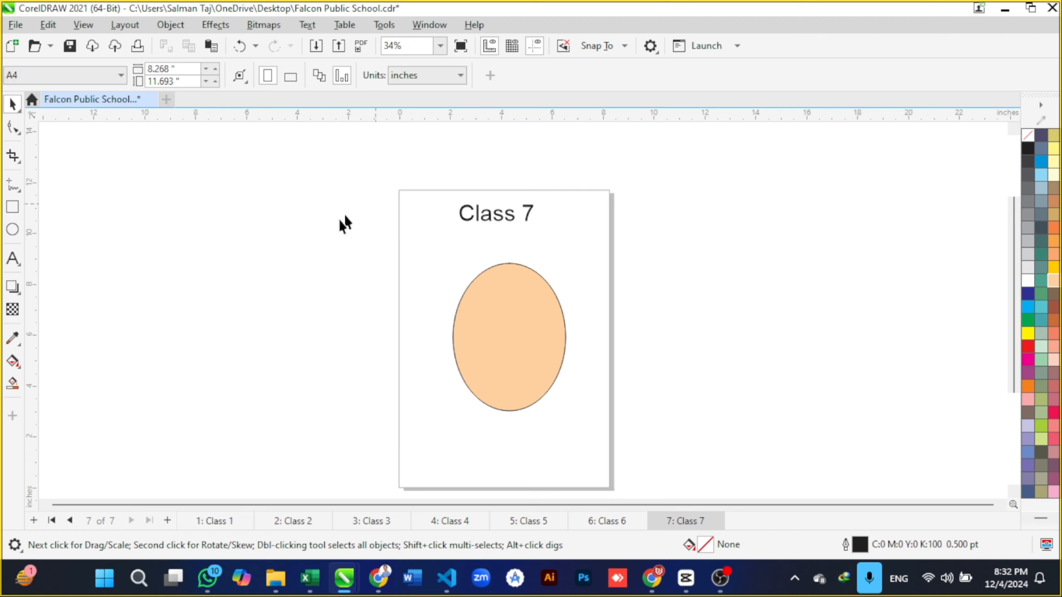
{"action": "left_click", "coordinate": [218, 527]}
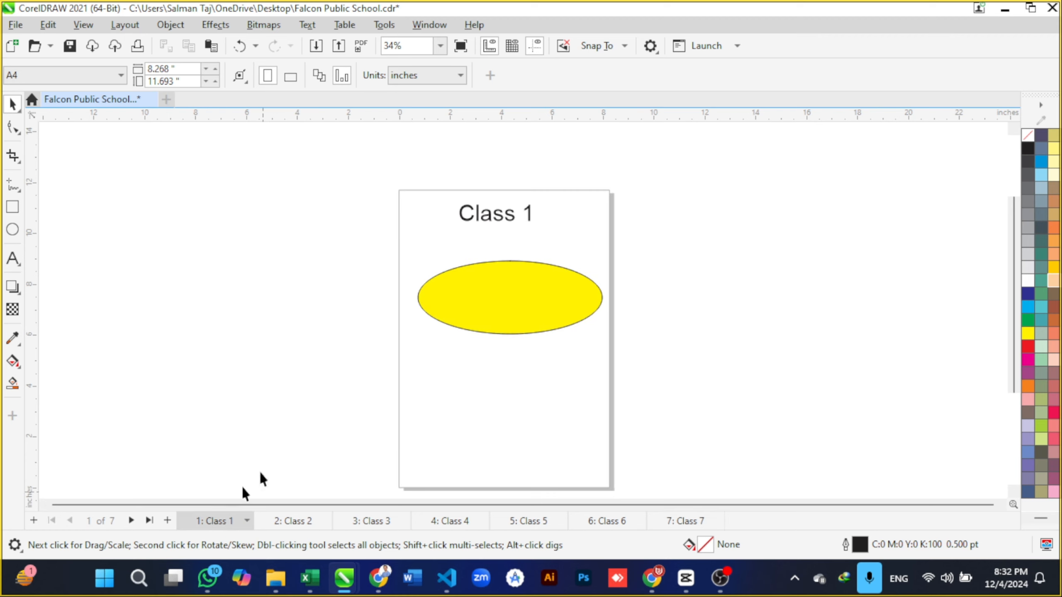
{"action": "scroll", "coordinate": [620, 301], "scroll_direction": "down", "scroll_amount": 1}
{"action": "scroll", "coordinate": [614, 444], "scroll_direction": "up", "scroll_amount": 2}
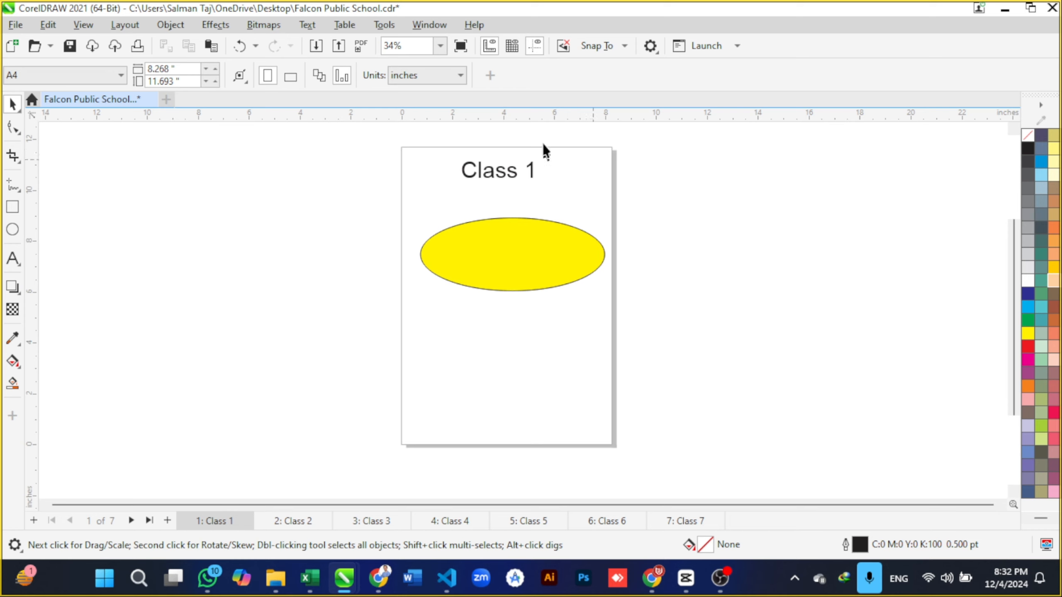
Step: Go through the Class 2–7 page tabs, return to Class 1, and open the Layout menu
{"action": "left_click", "coordinate": [294, 521]}
{"action": "left_click", "coordinate": [376, 523]}
{"action": "left_click", "coordinate": [450, 523]}
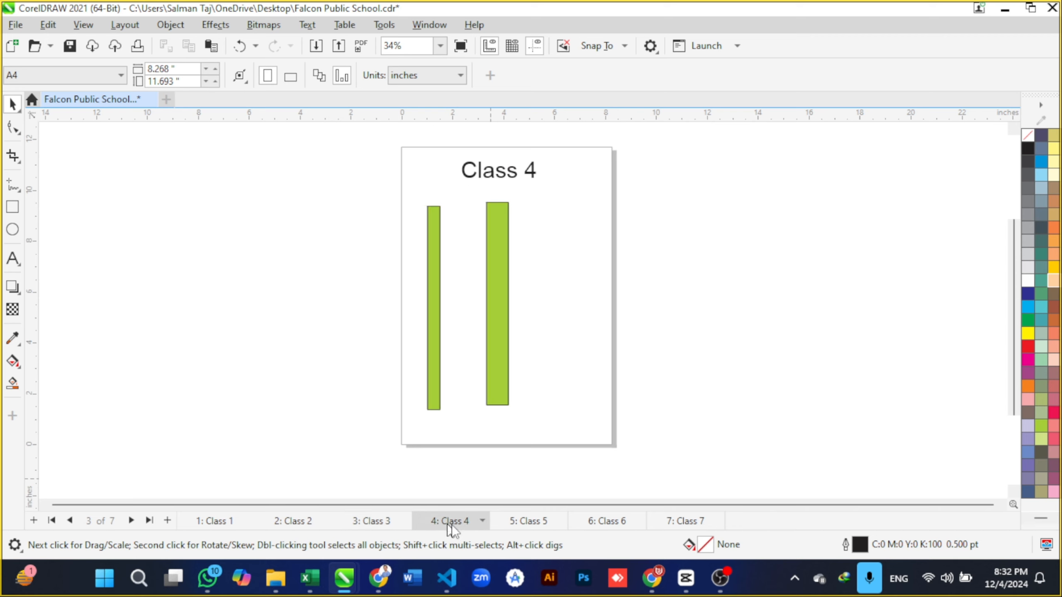
{"action": "left_click", "coordinate": [531, 524]}
{"action": "left_click", "coordinate": [627, 528]}
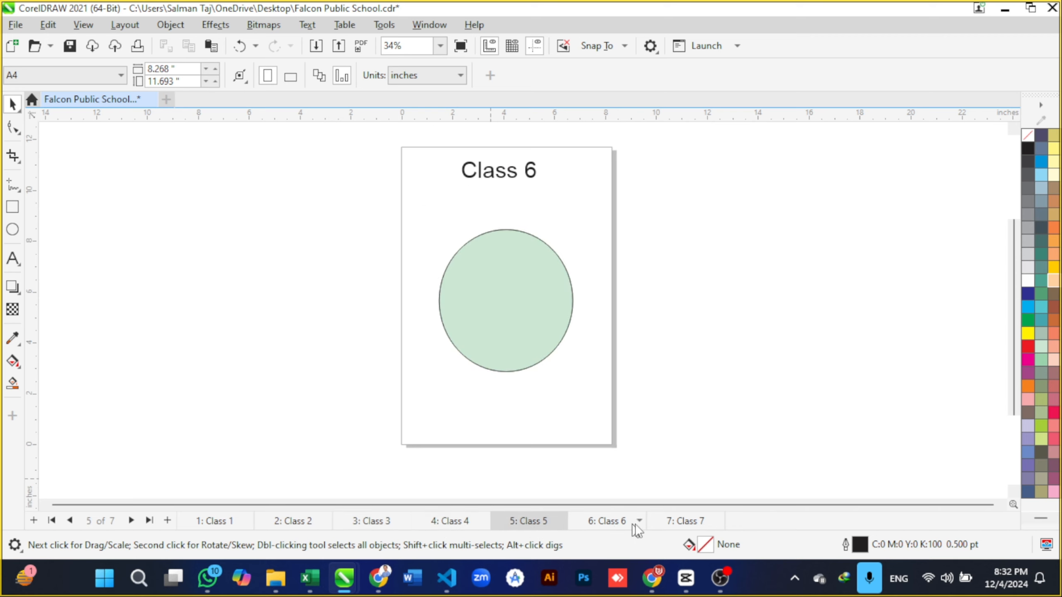
{"action": "left_click", "coordinate": [679, 524]}
{"action": "left_click", "coordinate": [229, 528]}
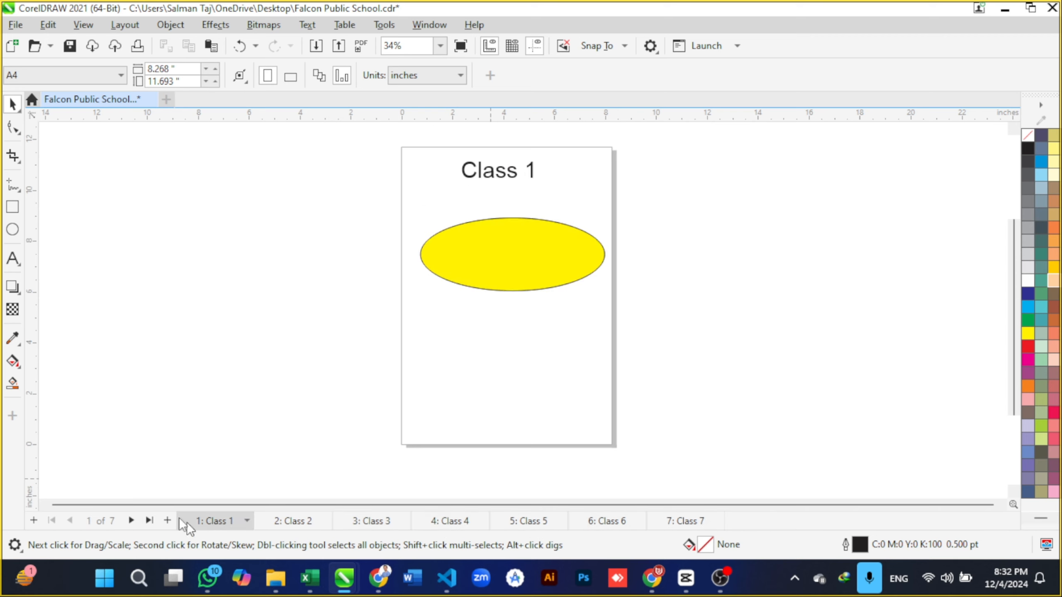
{"action": "left_click", "coordinate": [124, 24]}
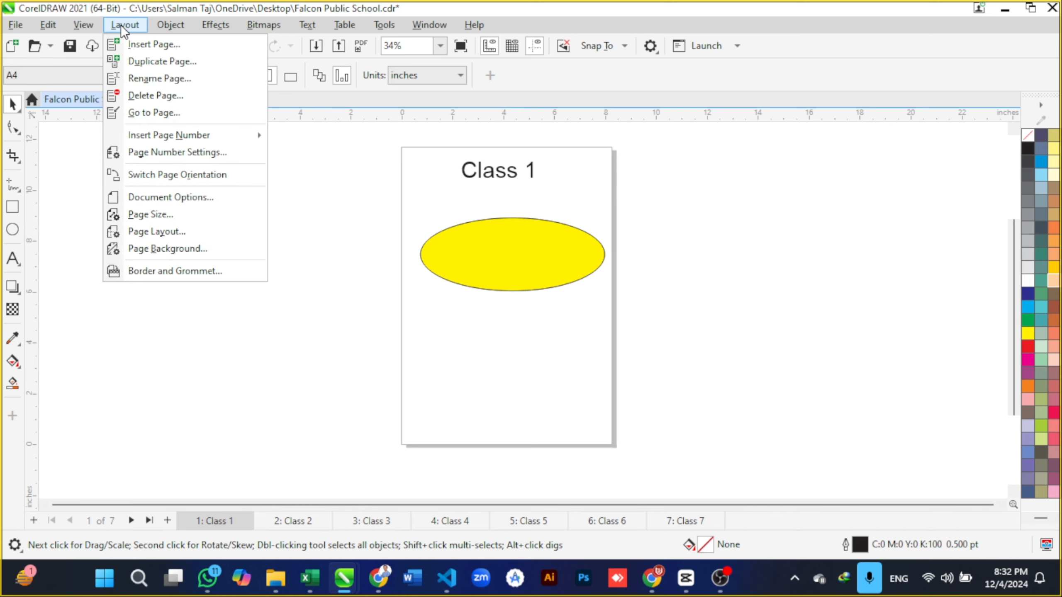
Step: Make Class 1 landscape, review Class 2–7, undo it, and apply layout to the current page only
{"action": "left_click", "coordinate": [167, 175]}
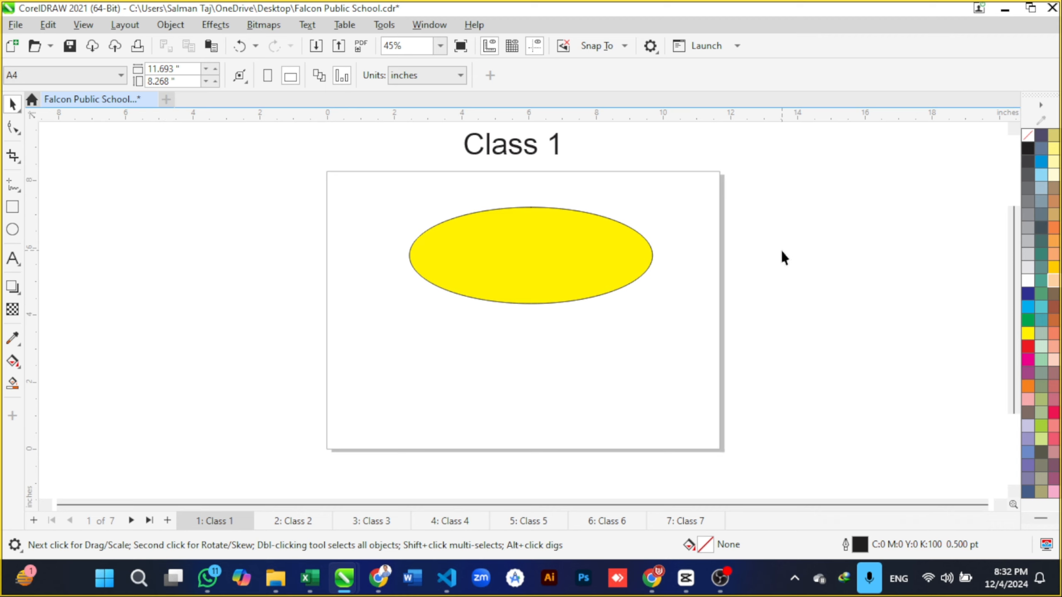
{"action": "left_click", "coordinate": [296, 521]}
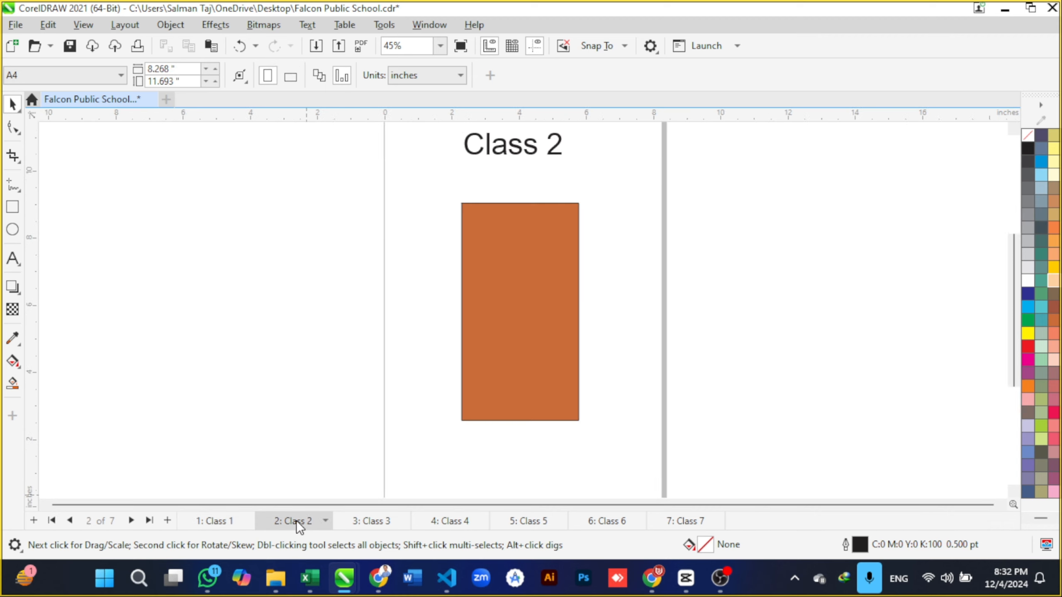
{"action": "scroll", "coordinate": [454, 361], "scroll_direction": "down", "scroll_amount": 2}
{"action": "left_click", "coordinate": [383, 524]}
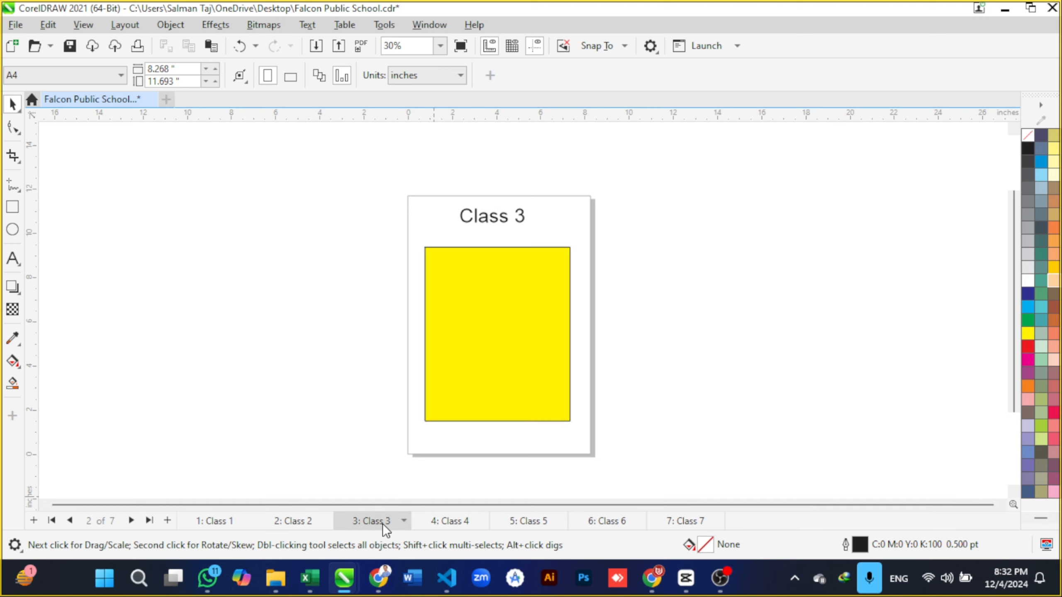
{"action": "left_click", "coordinate": [446, 524]}
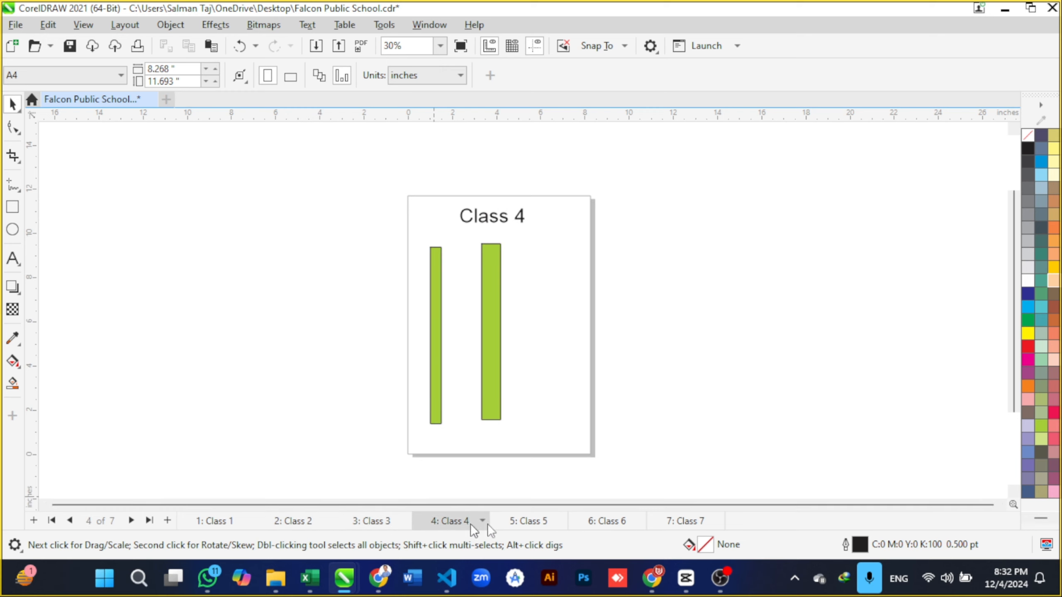
{"action": "left_click", "coordinate": [521, 523]}
{"action": "left_click", "coordinate": [612, 524]}
{"action": "left_click", "coordinate": [678, 522]}
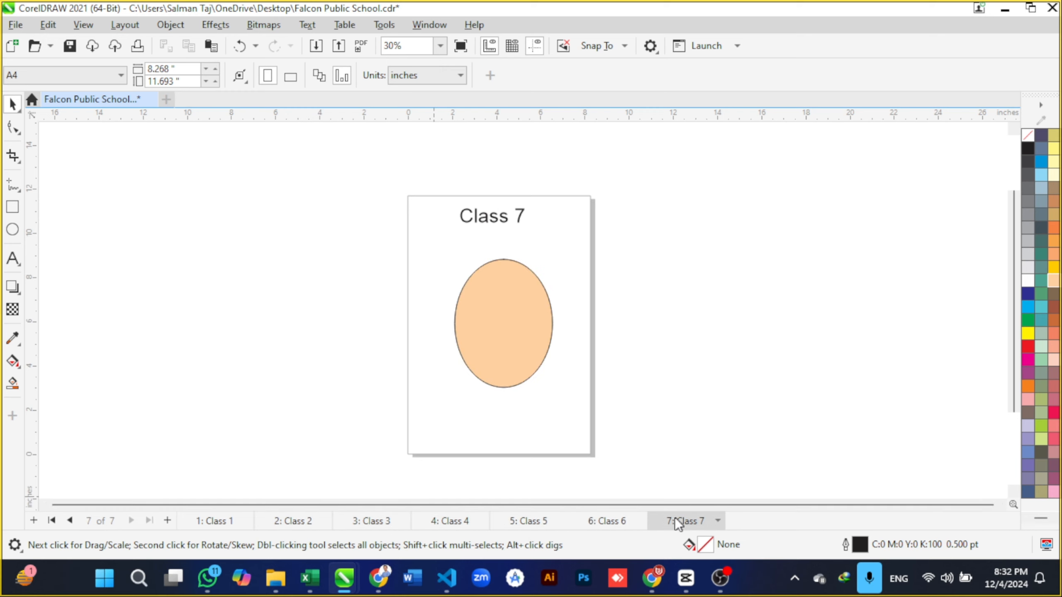
{"action": "left_click", "coordinate": [225, 524]}
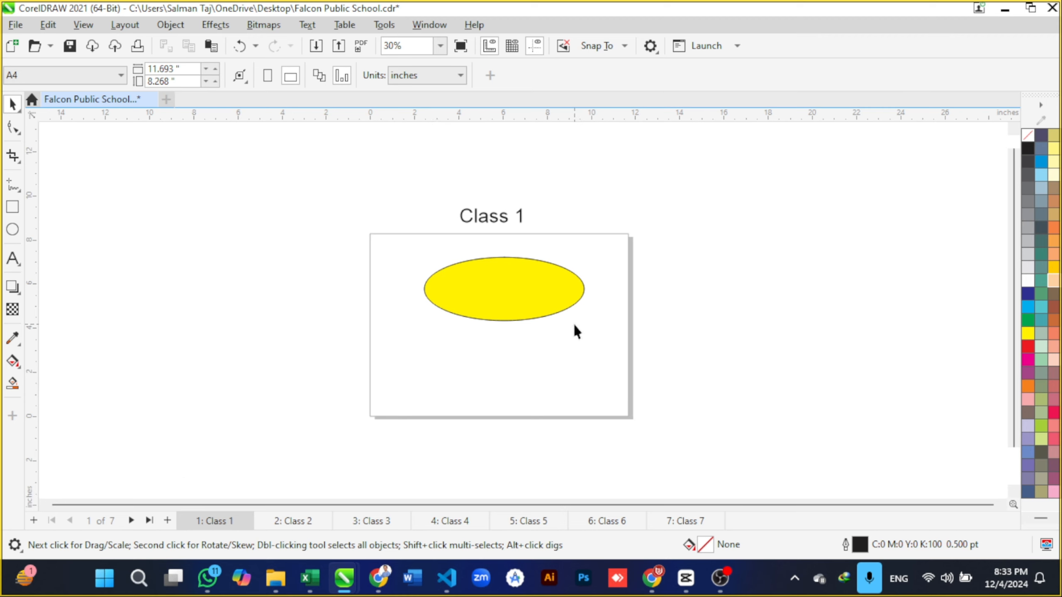
{"action": "key", "text": "ctrl+z"}
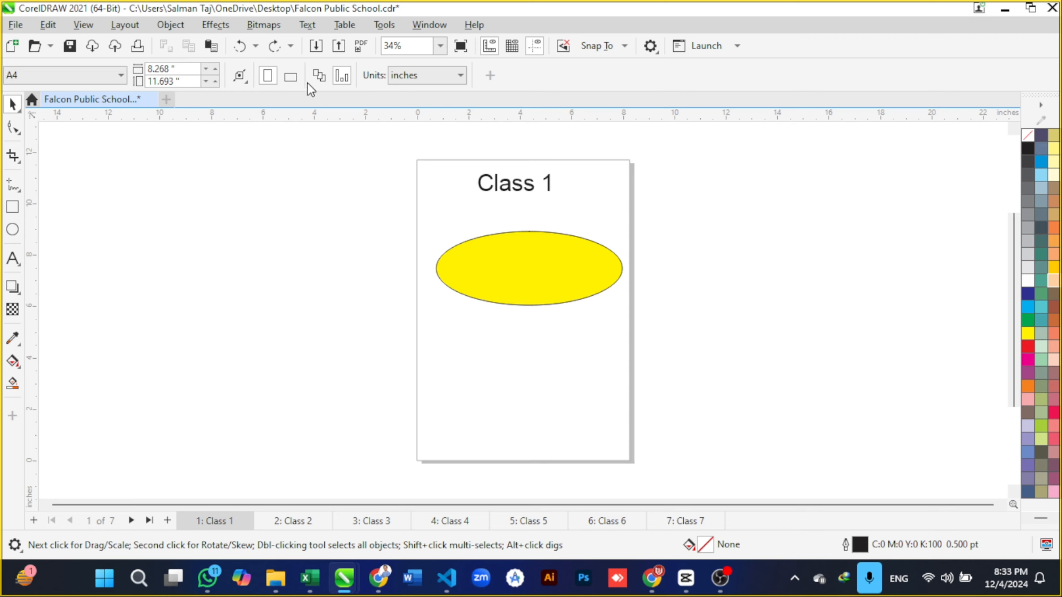
{"action": "left_click", "coordinate": [319, 76]}
{"action": "left_click", "coordinate": [291, 76]}
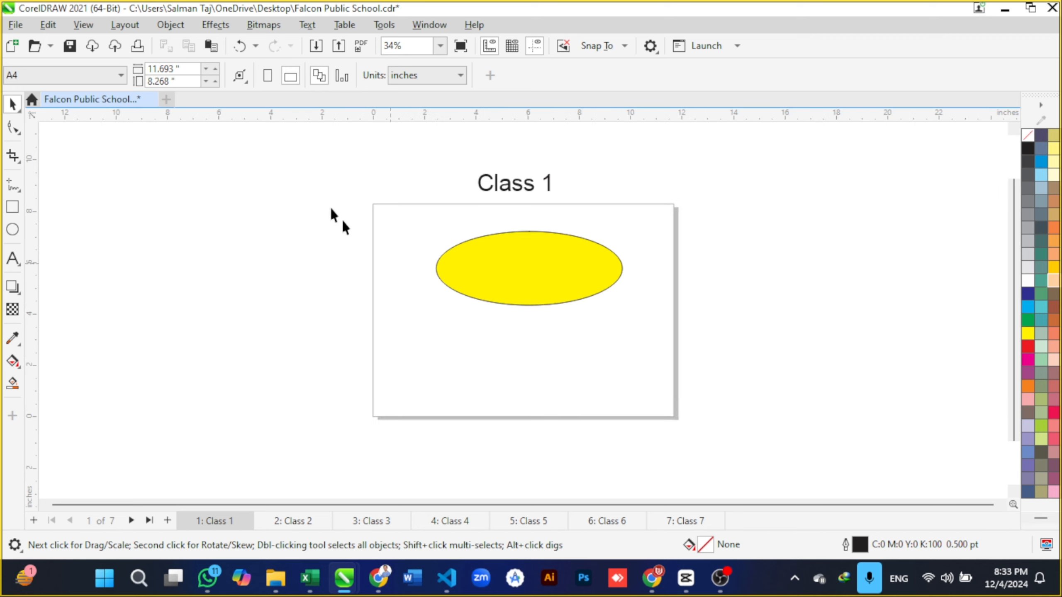
{"action": "left_click", "coordinate": [294, 521]}
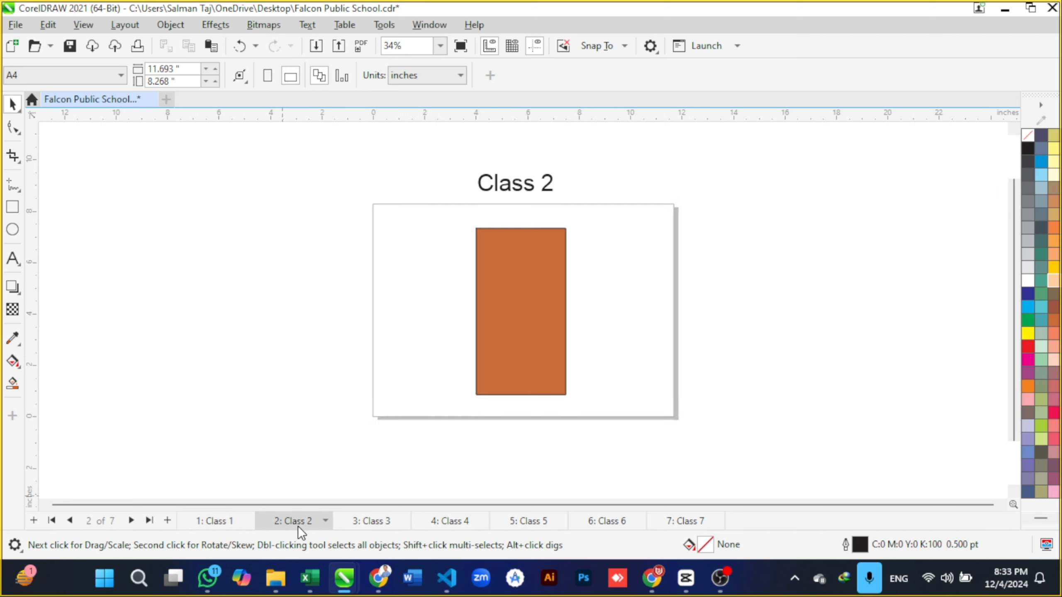
{"action": "left_click", "coordinate": [364, 522]}
{"action": "left_click", "coordinate": [469, 522]}
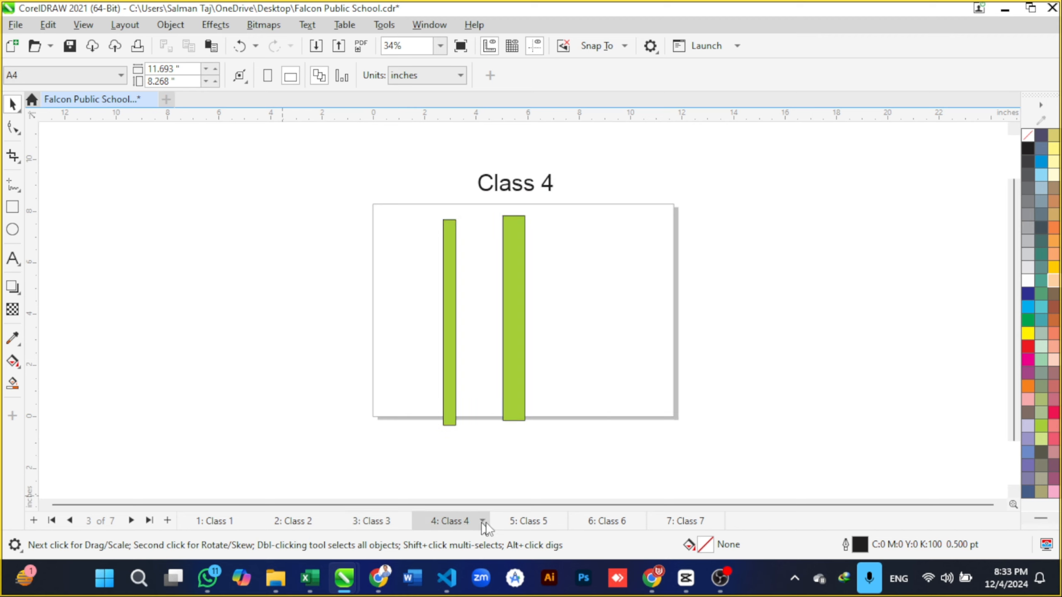
{"action": "left_click", "coordinate": [545, 523]}
{"action": "left_click", "coordinate": [611, 523]}
{"action": "left_click", "coordinate": [672, 524]}
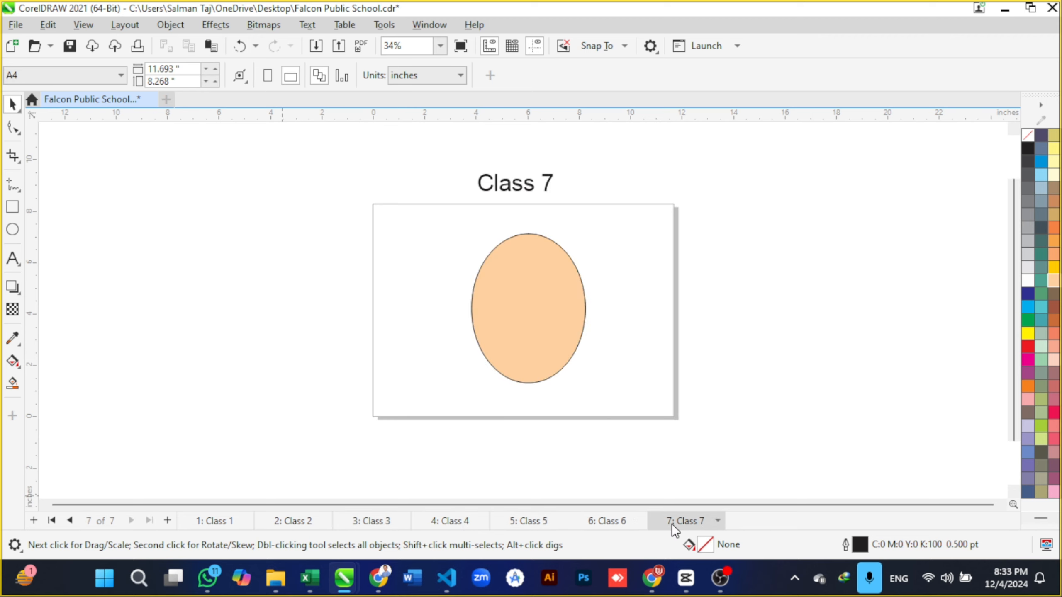
{"action": "left_click", "coordinate": [236, 523]}
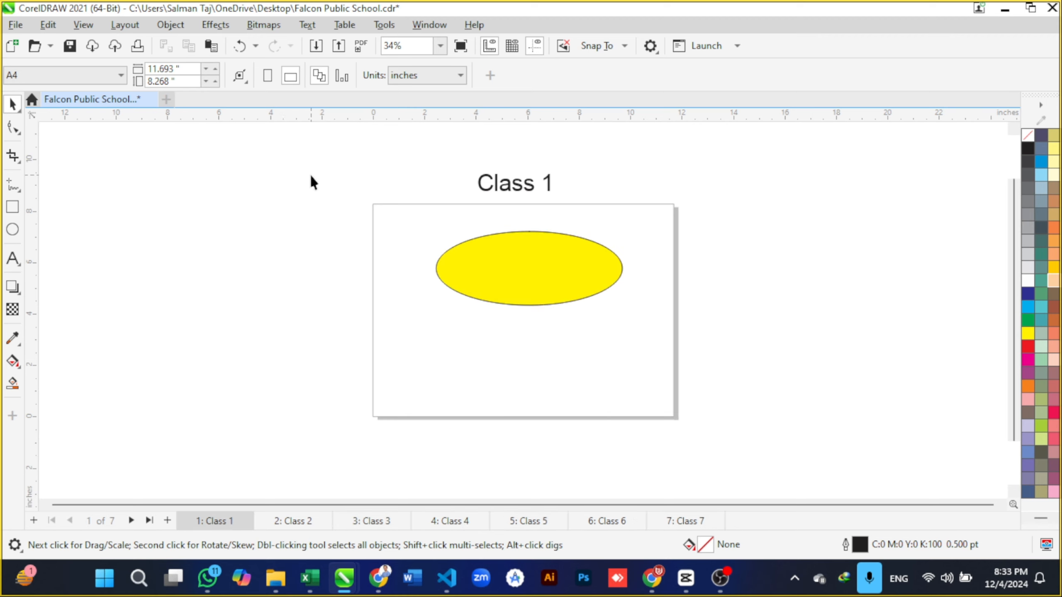
{"action": "left_click", "coordinate": [269, 76]}
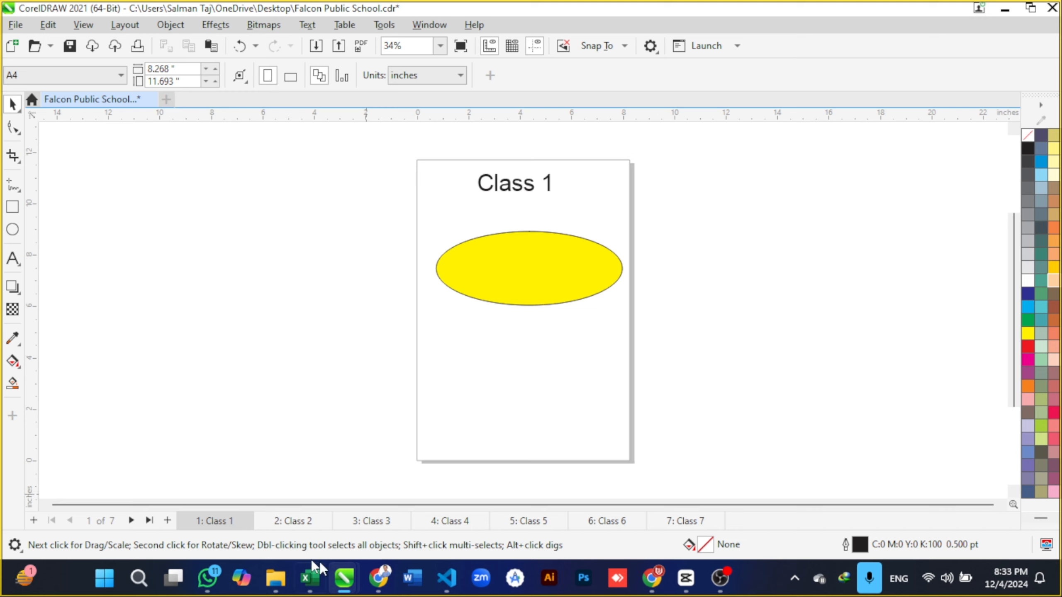
{"action": "left_click", "coordinate": [298, 523]}
{"action": "left_click", "coordinate": [375, 523]}
{"action": "left_click", "coordinate": [454, 525]}
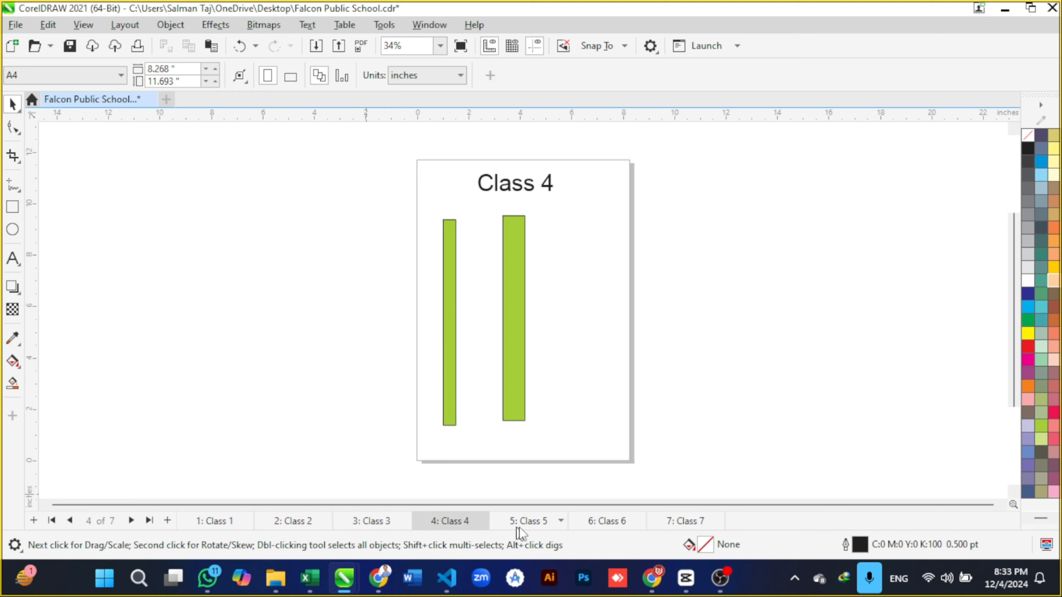
{"action": "left_click", "coordinate": [540, 525]}
{"action": "left_click", "coordinate": [602, 525]}
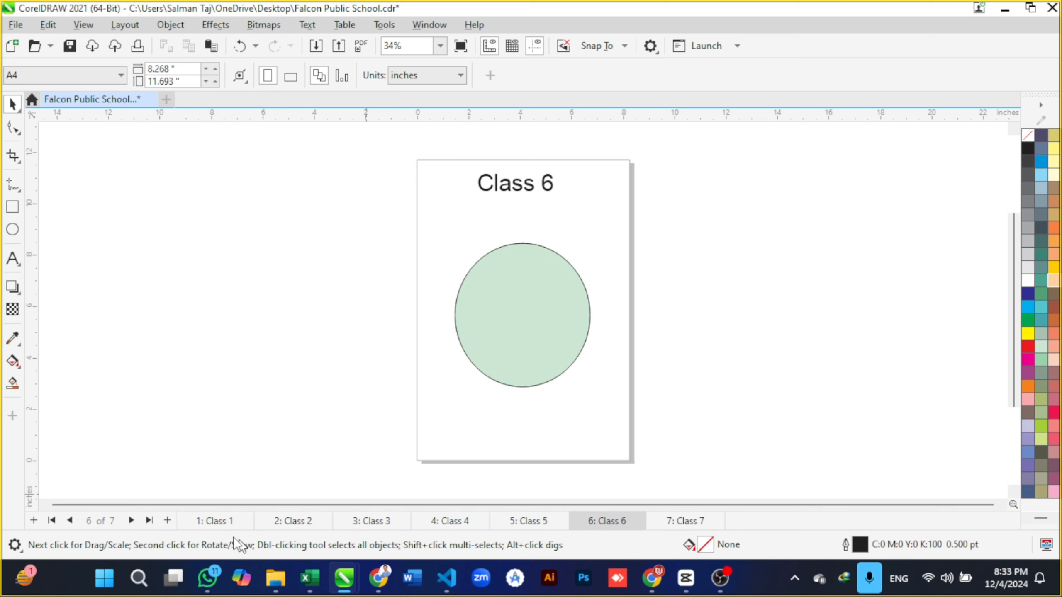
{"action": "left_click", "coordinate": [213, 523]}
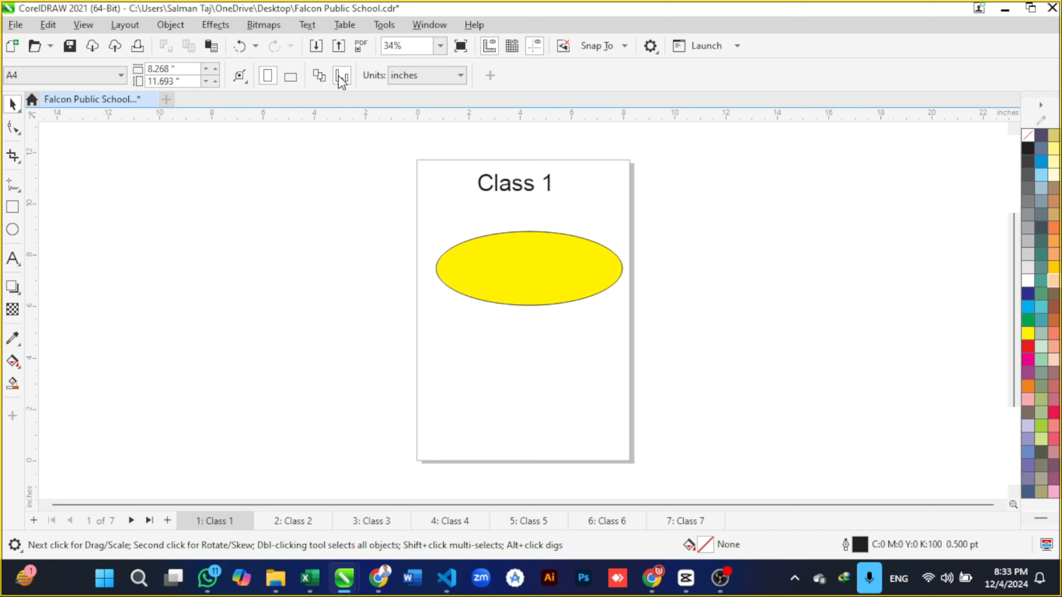
Step: Insert an automatic page number On Active Layer at the bottom centre of Class 1
{"action": "left_click", "coordinate": [138, 27]}
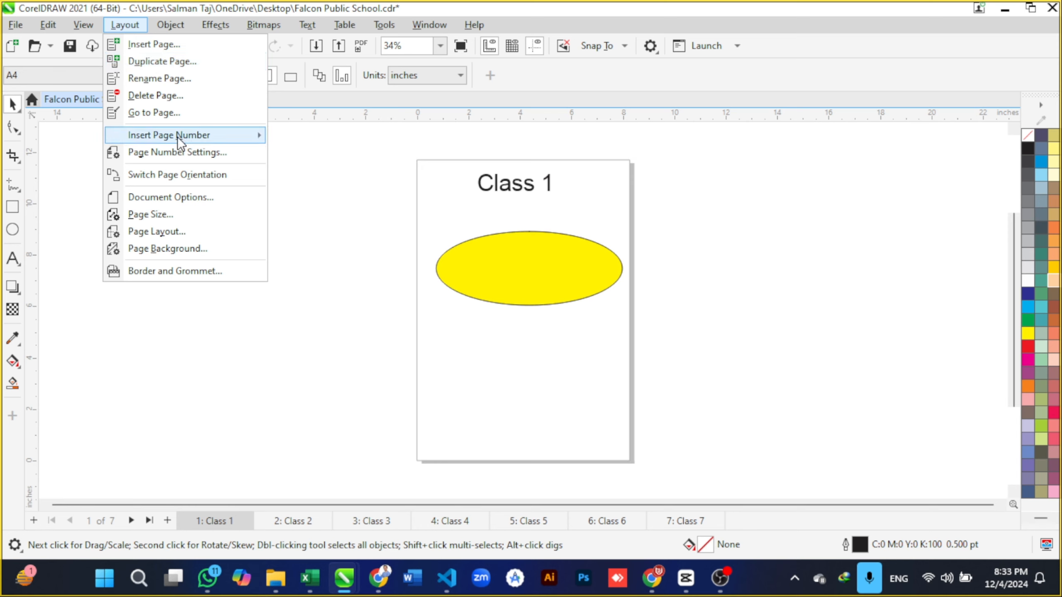
{"action": "mouse_move", "coordinate": [177, 138]}
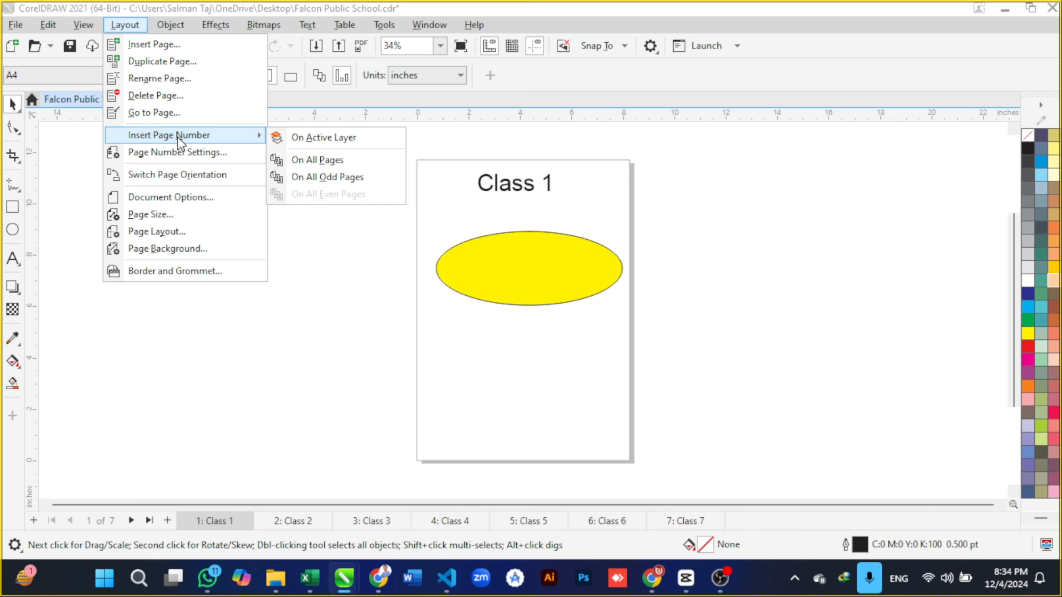
{"action": "left_click", "coordinate": [227, 518]}
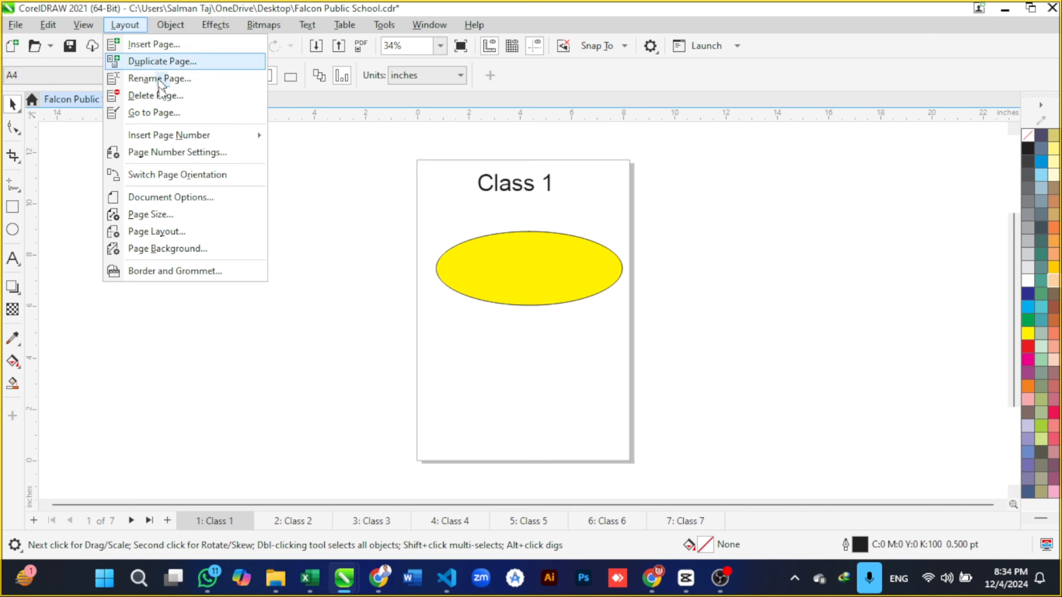
{"action": "mouse_move", "coordinate": [168, 141]}
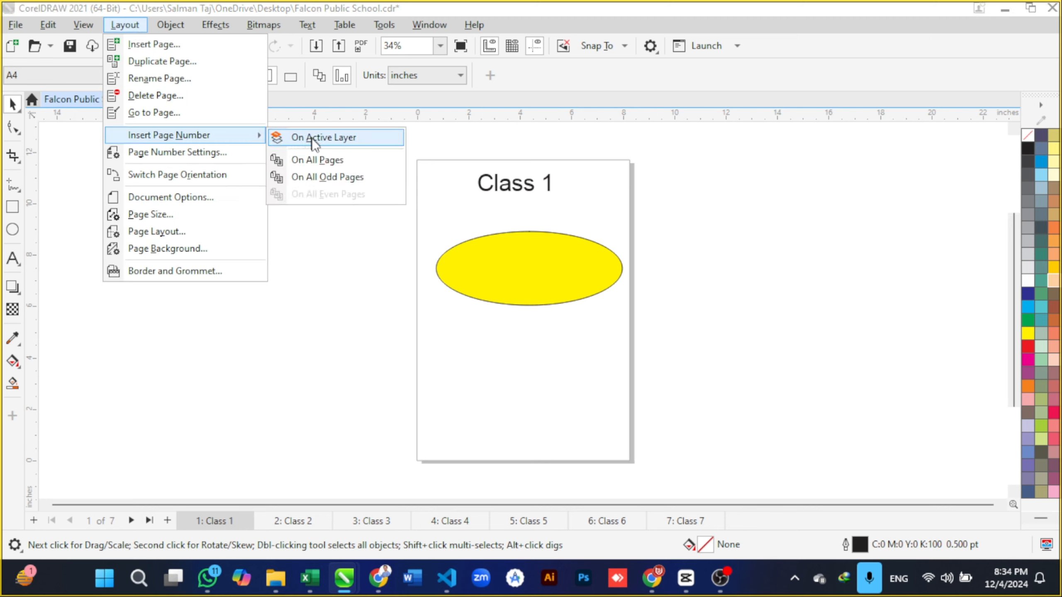
{"action": "left_click", "coordinate": [318, 162]}
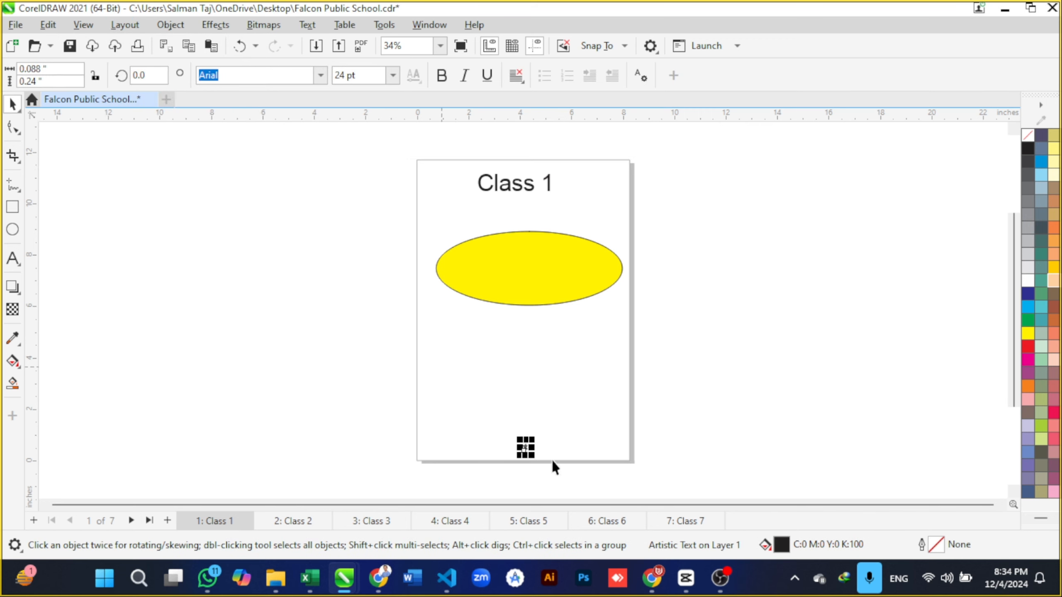
Step: Deselect the page number and check that Class 2 through Class 7 each show their own number
{"action": "scroll", "coordinate": [536, 475], "scroll_direction": "up", "scroll_amount": 6}
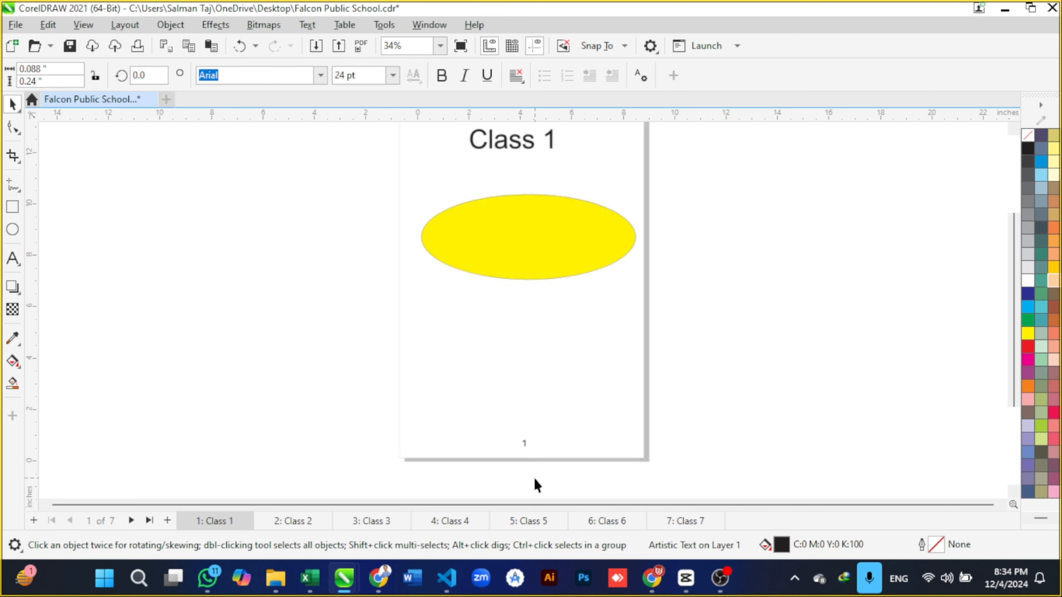
{"action": "left_click", "coordinate": [539, 405]}
{"action": "left_click", "coordinate": [307, 527]}
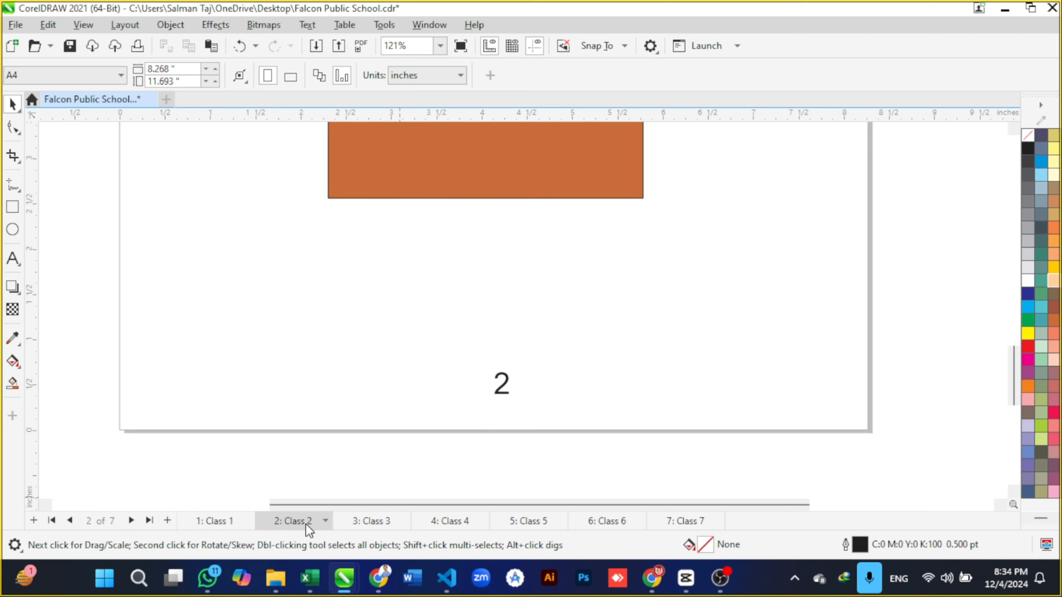
{"action": "left_click", "coordinate": [362, 522]}
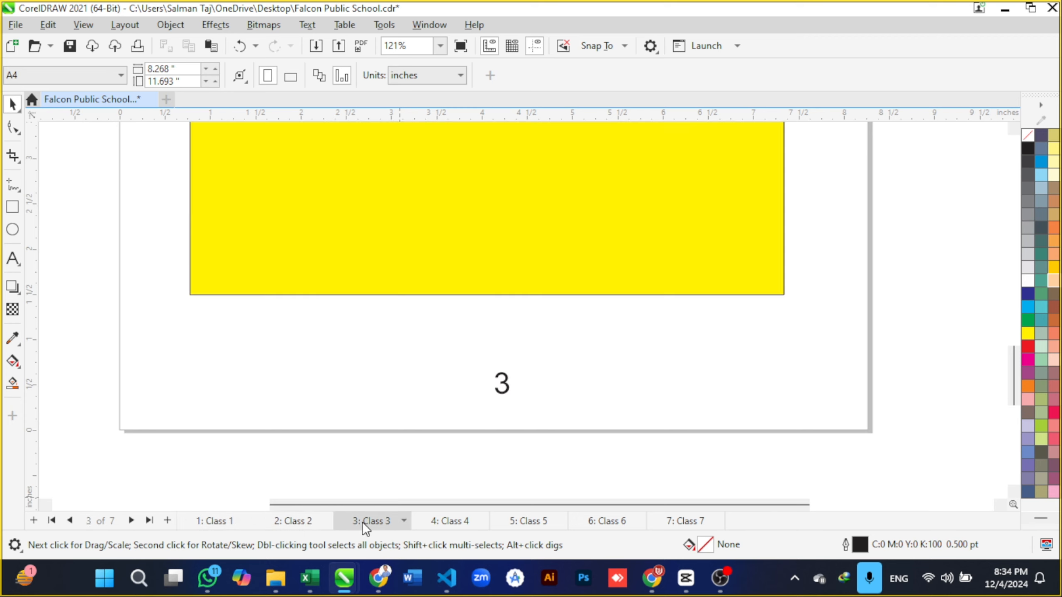
{"action": "left_click", "coordinate": [450, 519]}
{"action": "left_click", "coordinate": [542, 520]}
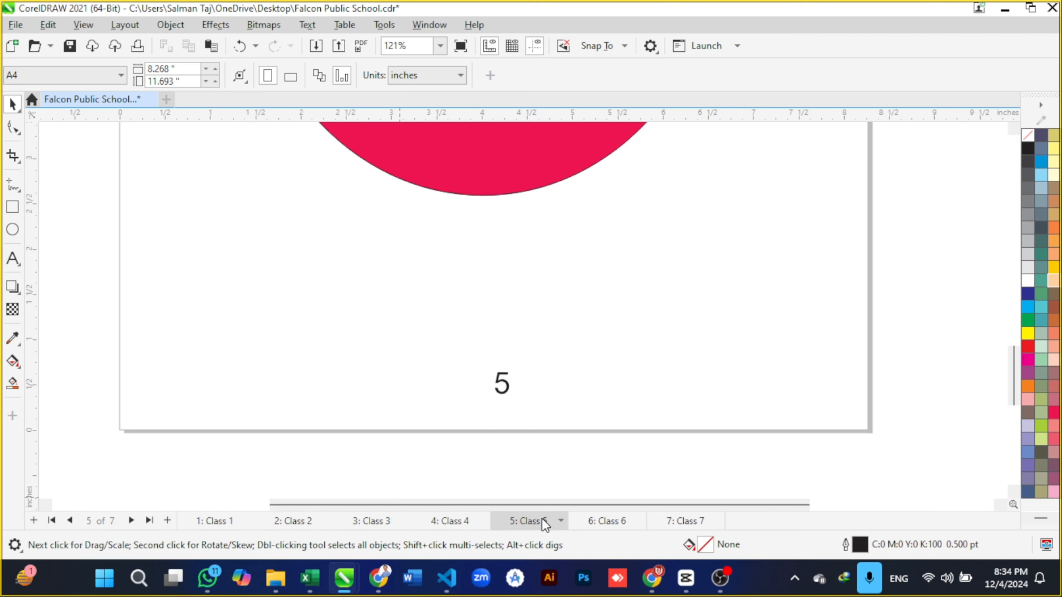
{"action": "left_click", "coordinate": [597, 518]}
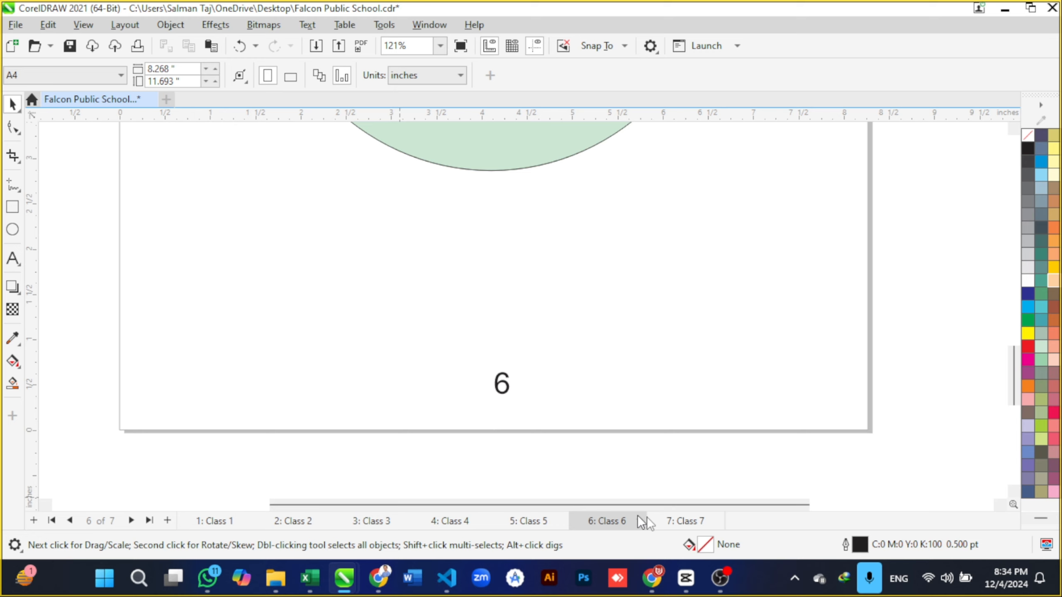
{"action": "left_click", "coordinate": [669, 519]}
{"action": "scroll", "coordinate": [576, 432], "scroll_direction": "down", "scroll_amount": 3}
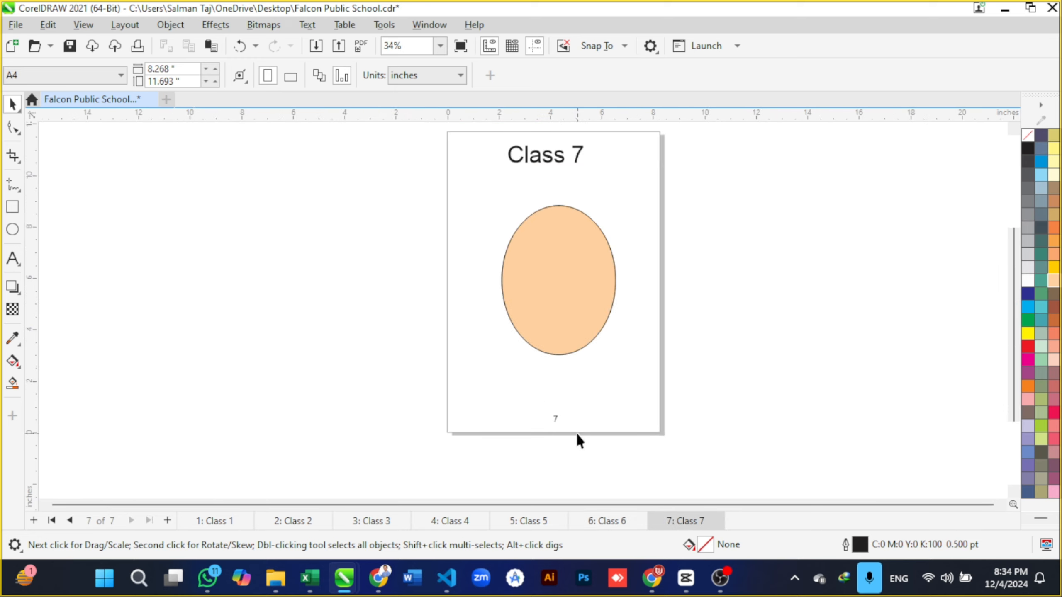
Step: Preview the Class 7 page full screen, select and deselect all, then return to the Pick tool
{"action": "key", "text": "F9"}
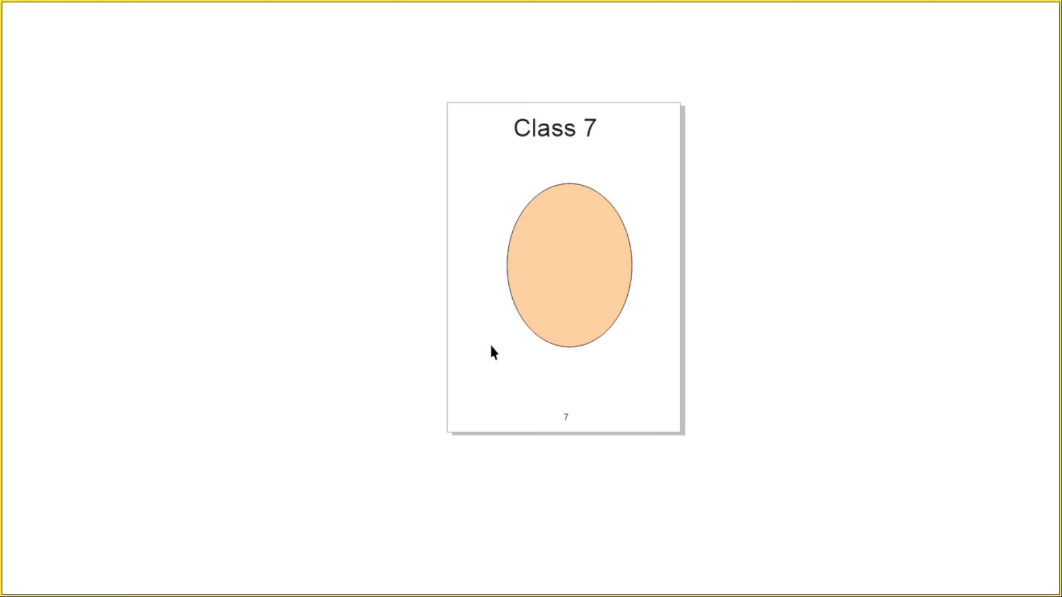
{"action": "key", "text": "Escape"}
{"action": "scroll", "coordinate": [501, 344], "scroll_direction": "down", "scroll_amount": 4}
{"action": "scroll", "coordinate": [592, 344], "scroll_direction": "up", "scroll_amount": 5}
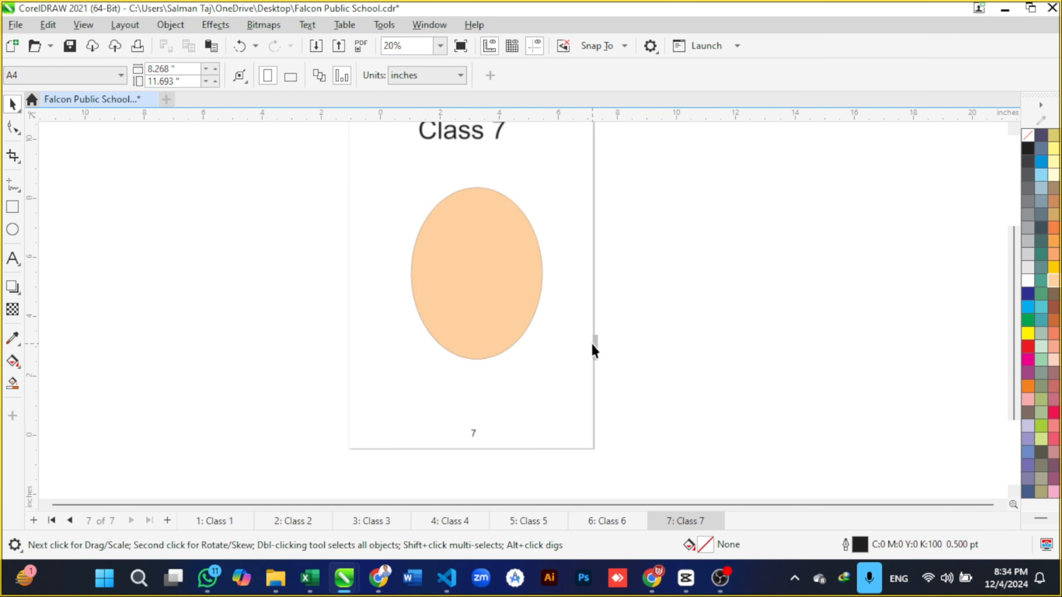
{"action": "key", "text": "ctrl+a"}
{"action": "scroll", "coordinate": [589, 344], "scroll_direction": "up", "scroll_amount": 1}
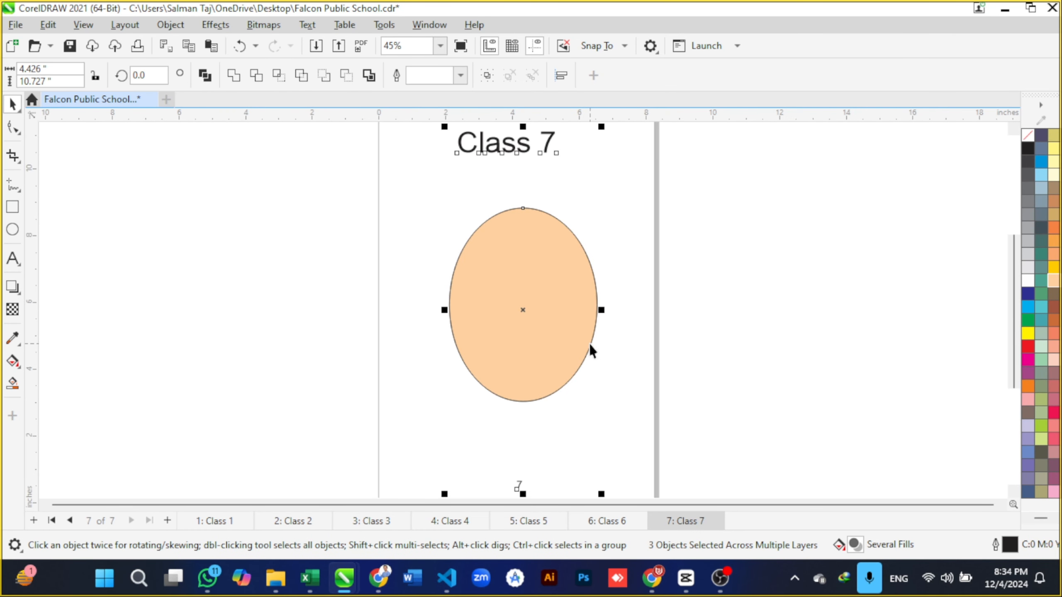
{"action": "left_click", "coordinate": [665, 364]}
{"action": "key", "text": "F9"}
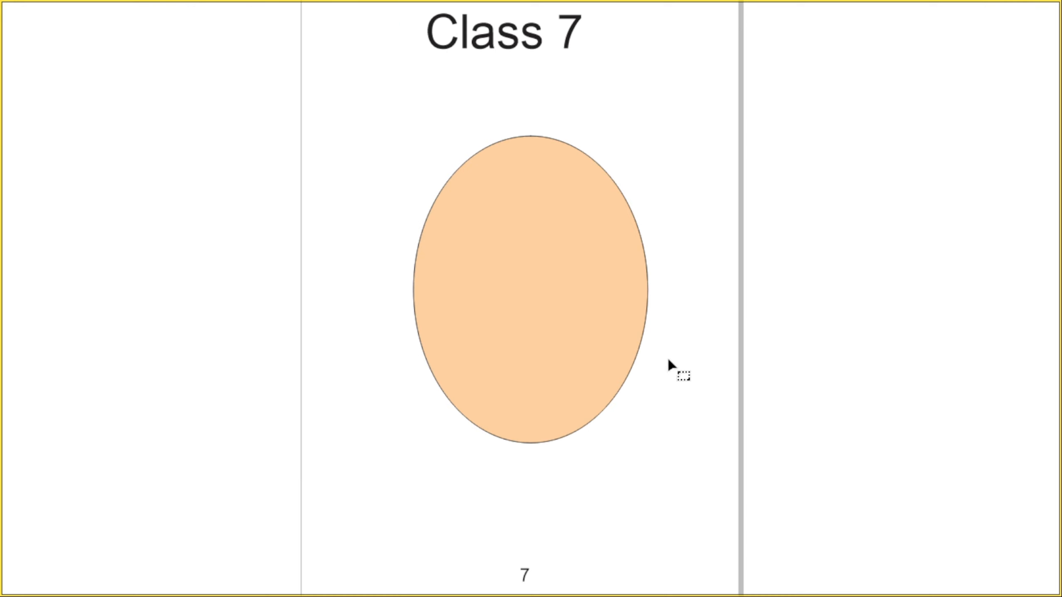
{"action": "key", "text": "F9"}
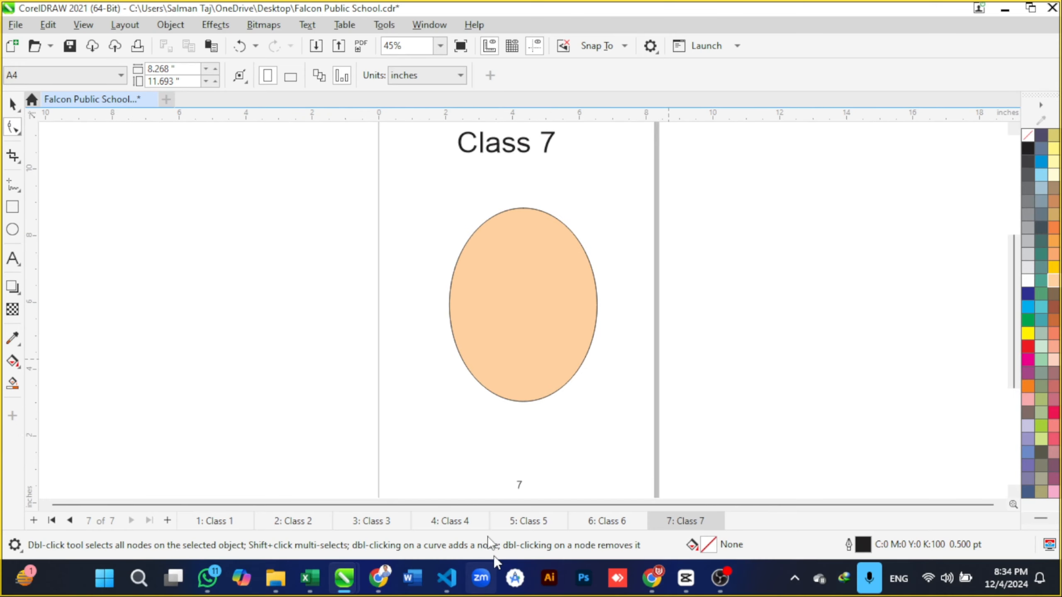
{"action": "key", "text": "space"}
{"action": "scroll", "coordinate": [452, 445], "scroll_direction": "down", "scroll_amount": 6}
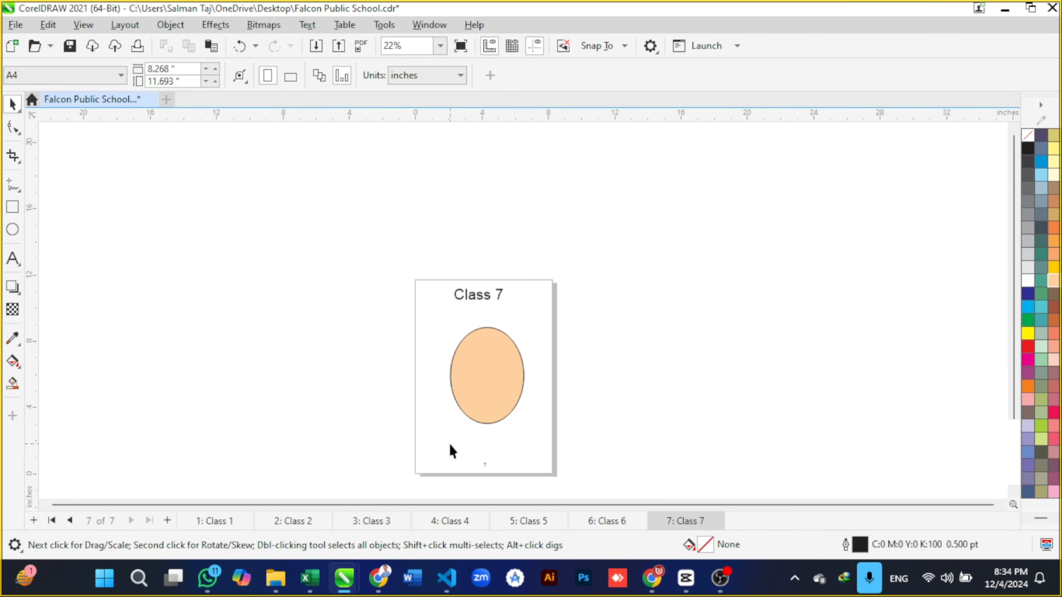
Step: Switch to Class 1 and show the Layout > Insert Page Number submenu, then dismiss it
{"action": "left_click", "coordinate": [199, 524]}
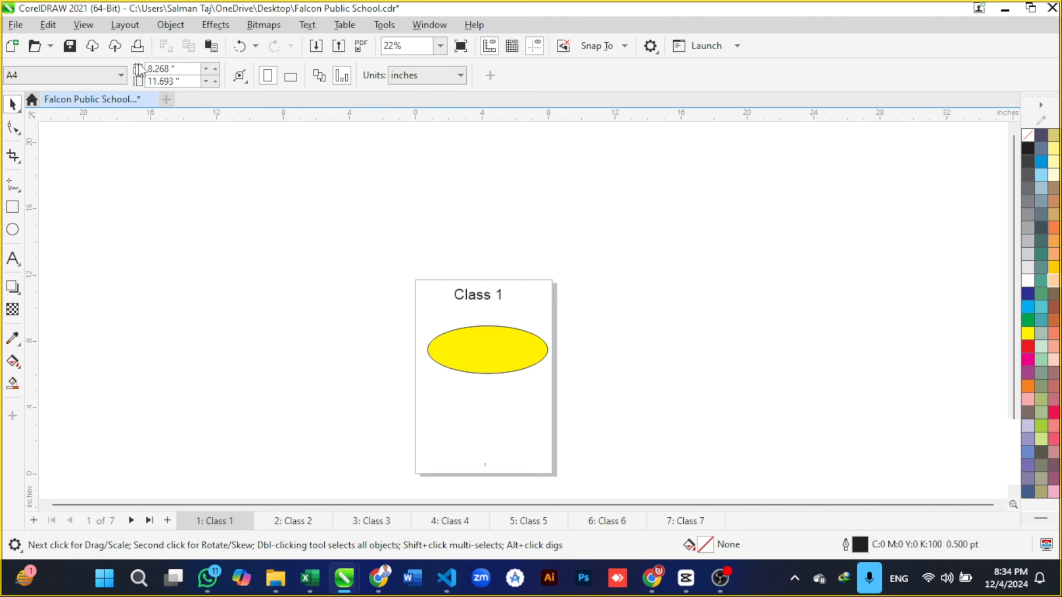
{"action": "left_click", "coordinate": [134, 28]}
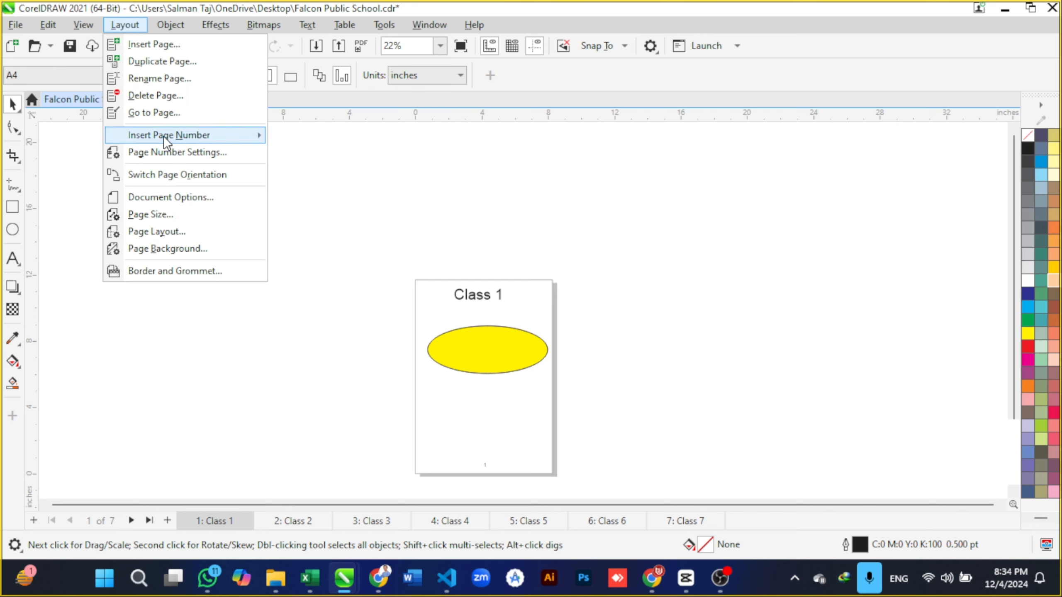
{"action": "mouse_move", "coordinate": [164, 136]}
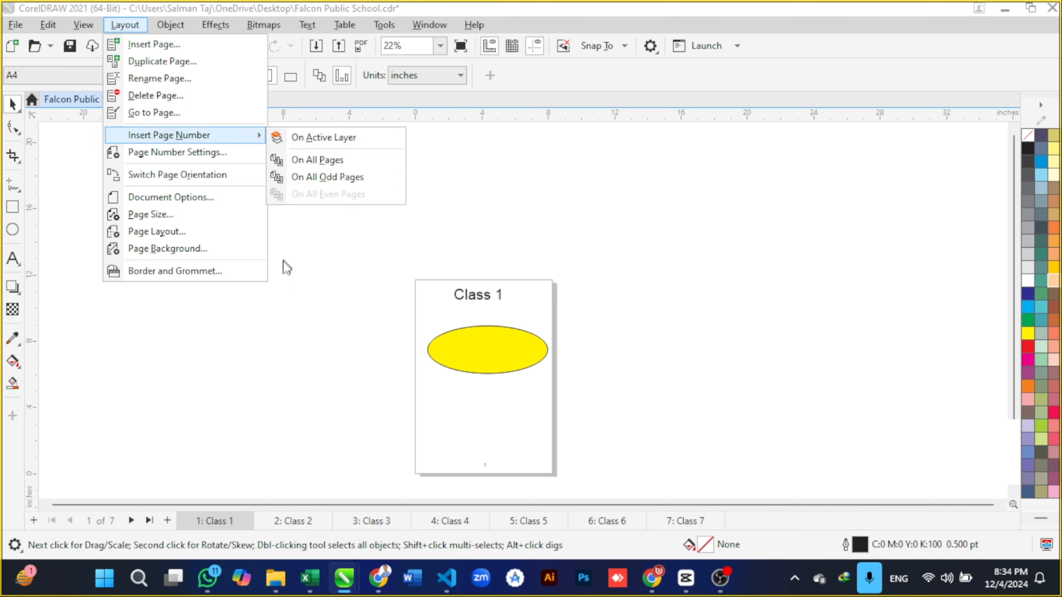
{"action": "left_click", "coordinate": [310, 295]}
{"action": "scroll", "coordinate": [467, 337], "scroll_direction": "up", "scroll_amount": 2}
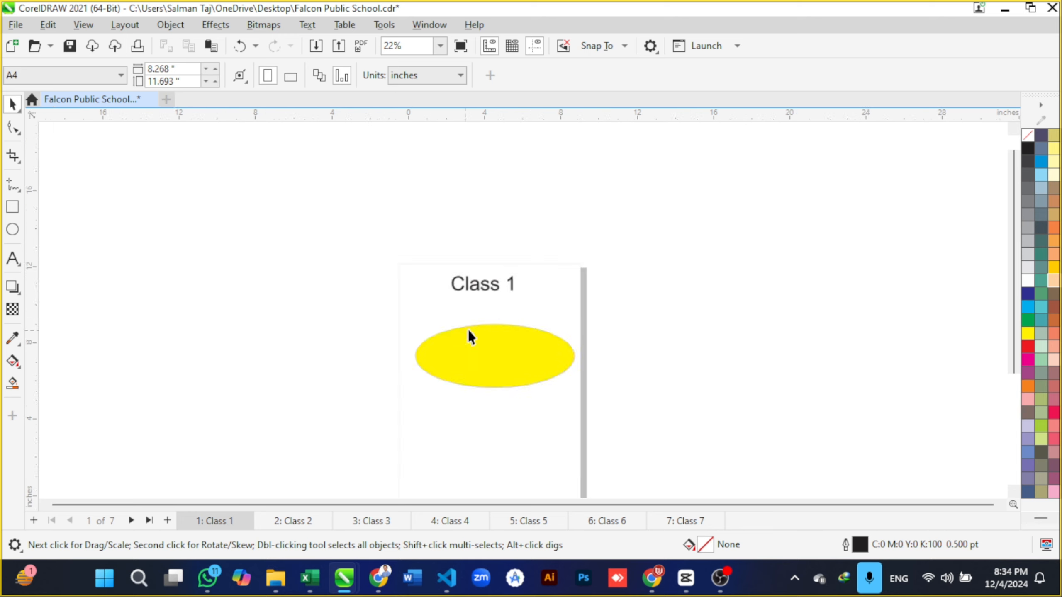
{"action": "scroll", "coordinate": [493, 315], "scroll_direction": "down", "scroll_amount": 4}
{"action": "scroll", "coordinate": [500, 393], "scroll_direction": "up", "scroll_amount": 2}
{"action": "scroll", "coordinate": [505, 383], "scroll_direction": "up", "scroll_amount": 1}
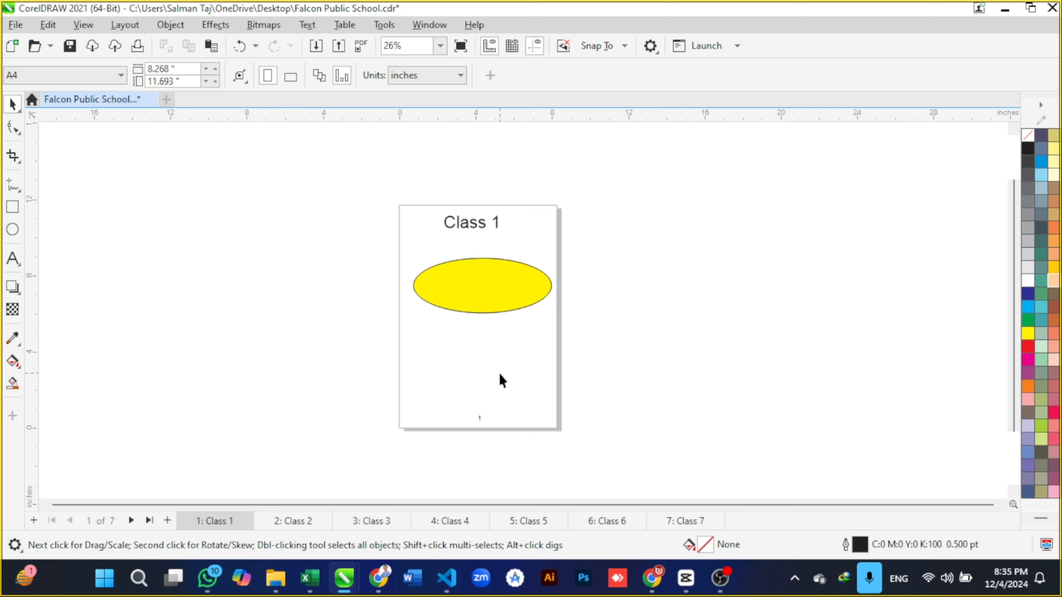
{"action": "scroll", "coordinate": [504, 369], "scroll_direction": "up", "scroll_amount": 1}
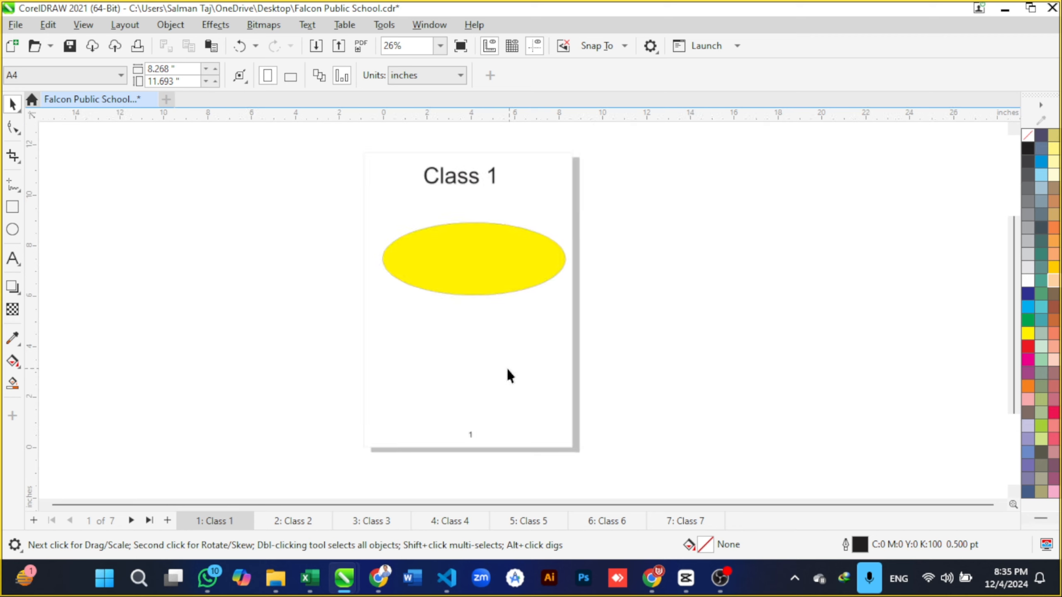
Step: Review the Insert Page Number options again and close them with Esc
{"action": "left_click", "coordinate": [122, 29]}
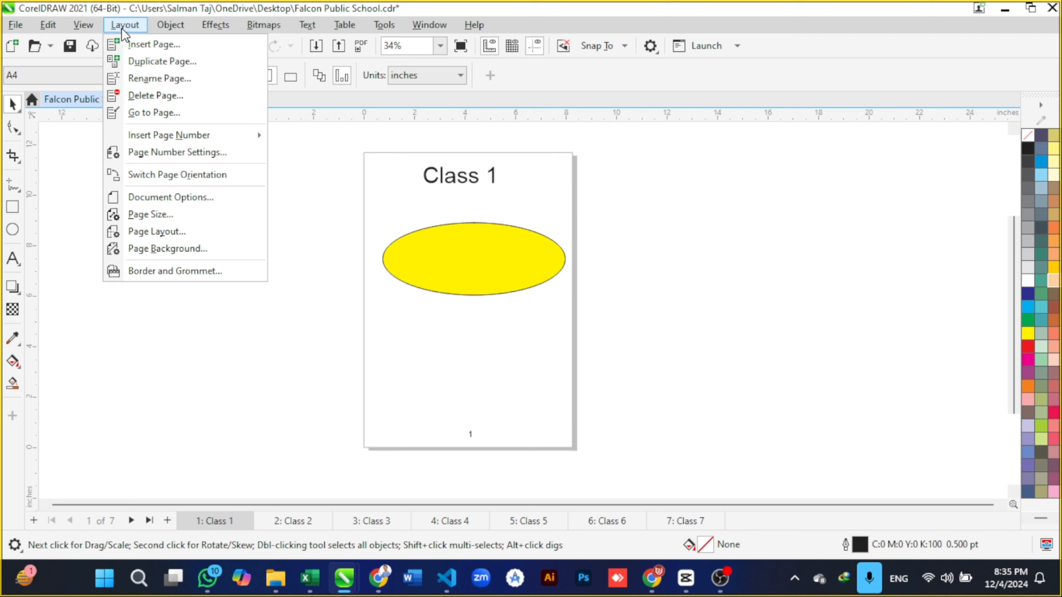
{"action": "mouse_move", "coordinate": [171, 135]}
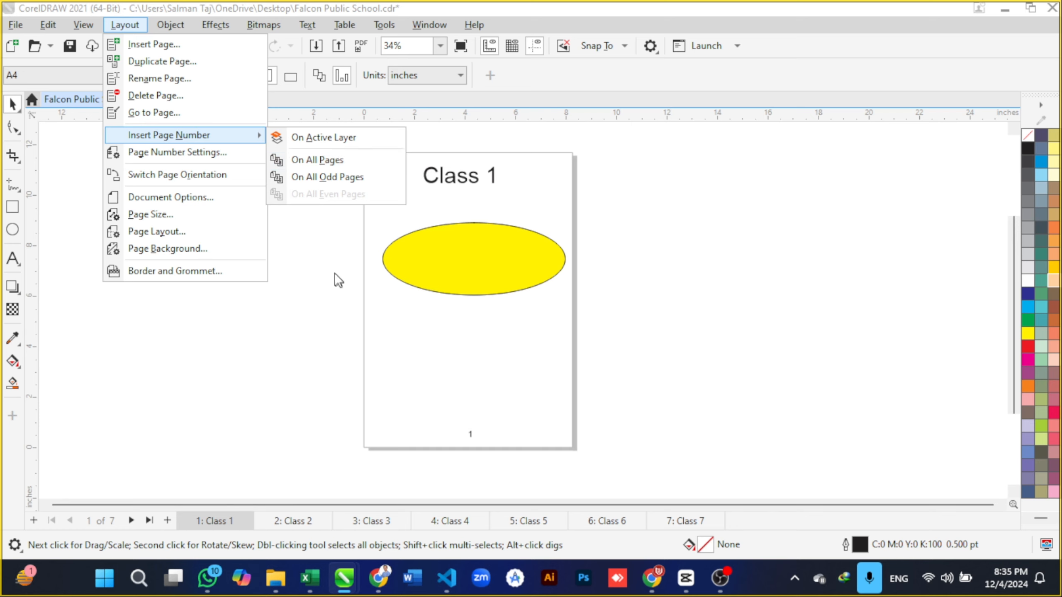
{"action": "key", "text": "Escape"}
{"action": "key", "text": "Escape"}
Step: Bring up the notes PDF and highlight the Pages Insert shortcut in row 2
{"action": "left_click", "coordinate": [379, 579]}
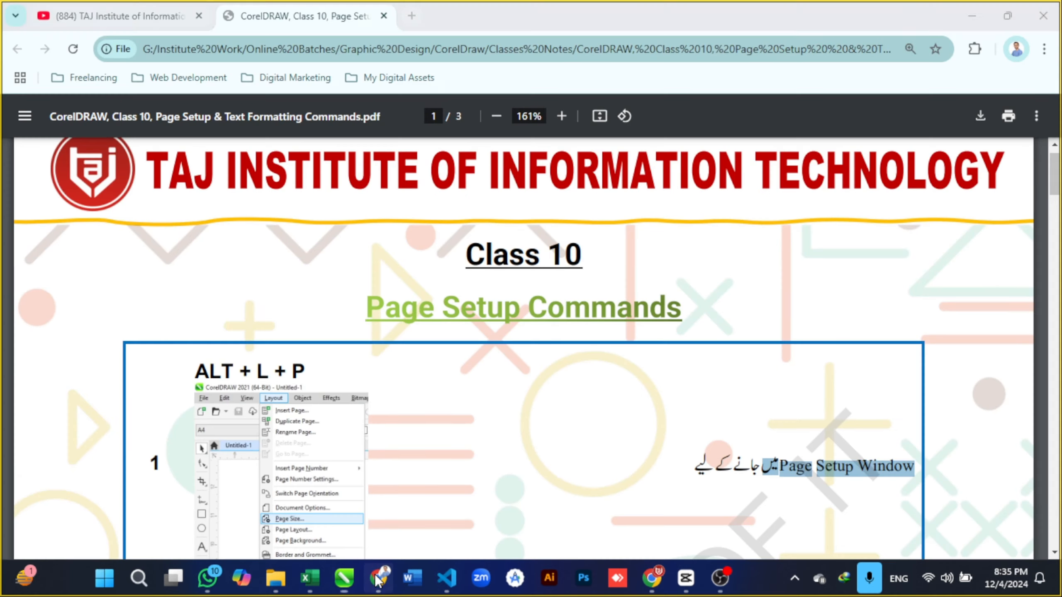
{"action": "scroll", "coordinate": [393, 330], "scroll_direction": "down", "scroll_amount": 5}
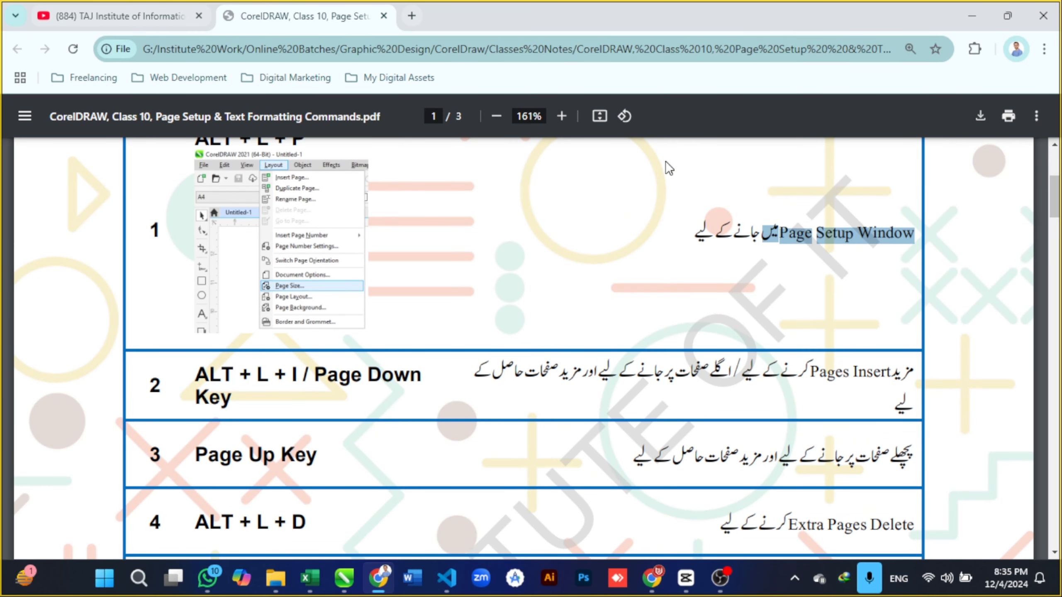
{"action": "left_click", "coordinate": [818, 288]}
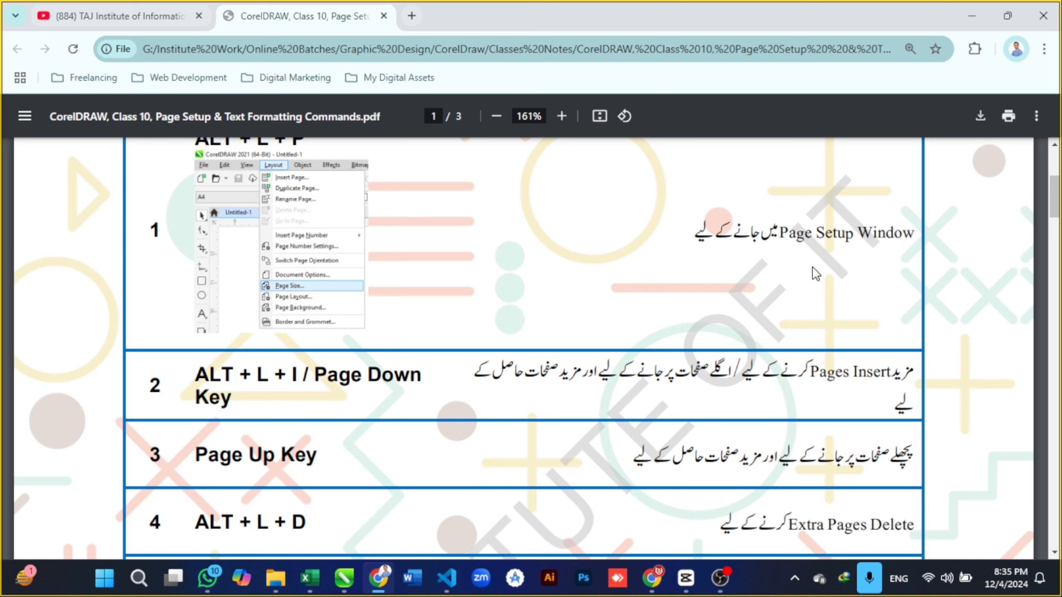
{"action": "scroll", "coordinate": [778, 314], "scroll_direction": "down", "scroll_amount": 2}
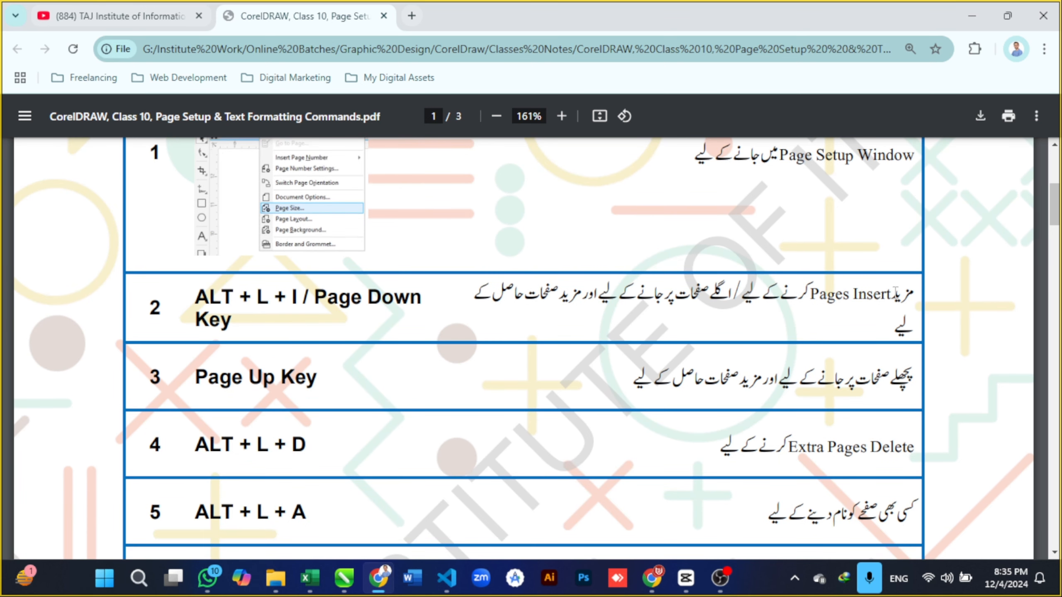
{"action": "left_click_drag", "start_coordinate": [895, 292], "coordinate": [817, 295]}
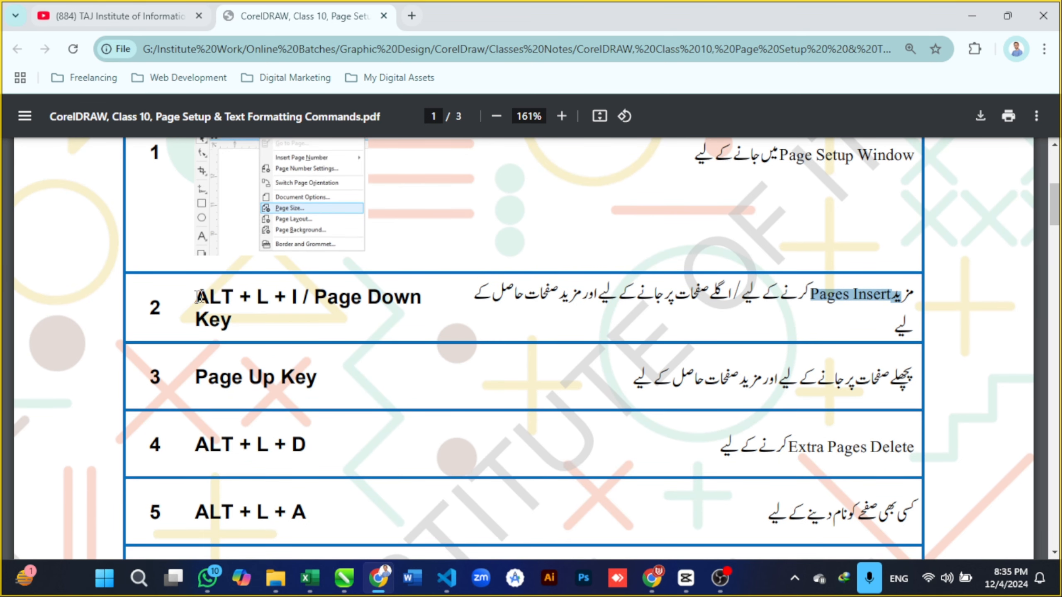
{"action": "left_click_drag", "start_coordinate": [193, 298], "coordinate": [426, 317]}
Step: Highlight the shortcut and description text in rows 3 to 5, including Extra Pages Delete
{"action": "scroll", "coordinate": [439, 299], "scroll_direction": "down", "scroll_amount": 2}
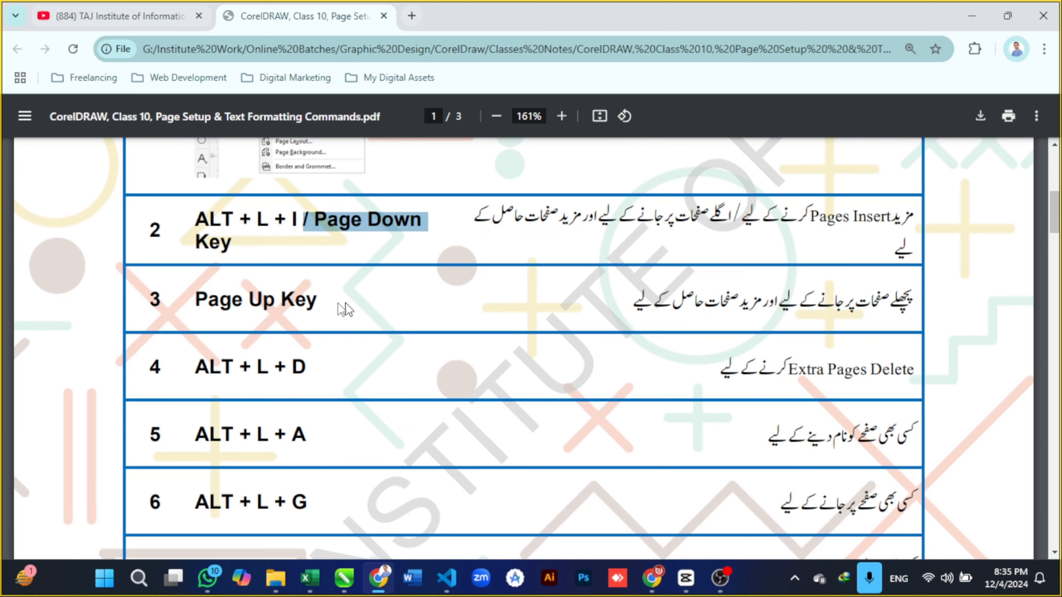
{"action": "left_click_drag", "start_coordinate": [320, 300], "coordinate": [244, 300]}
{"action": "left_click_drag", "start_coordinate": [305, 222], "coordinate": [431, 222]}
{"action": "scroll", "coordinate": [293, 297], "scroll_direction": "down", "scroll_amount": 2}
{"action": "left_click_drag", "start_coordinate": [244, 293], "coordinate": [314, 295]}
{"action": "left_click", "coordinate": [802, 298]}
{"action": "left_click_drag", "start_coordinate": [802, 298], "coordinate": [916, 296]}
{"action": "left_click", "coordinate": [781, 359]}
{"action": "left_click_drag", "start_coordinate": [782, 359], "coordinate": [900, 359]}
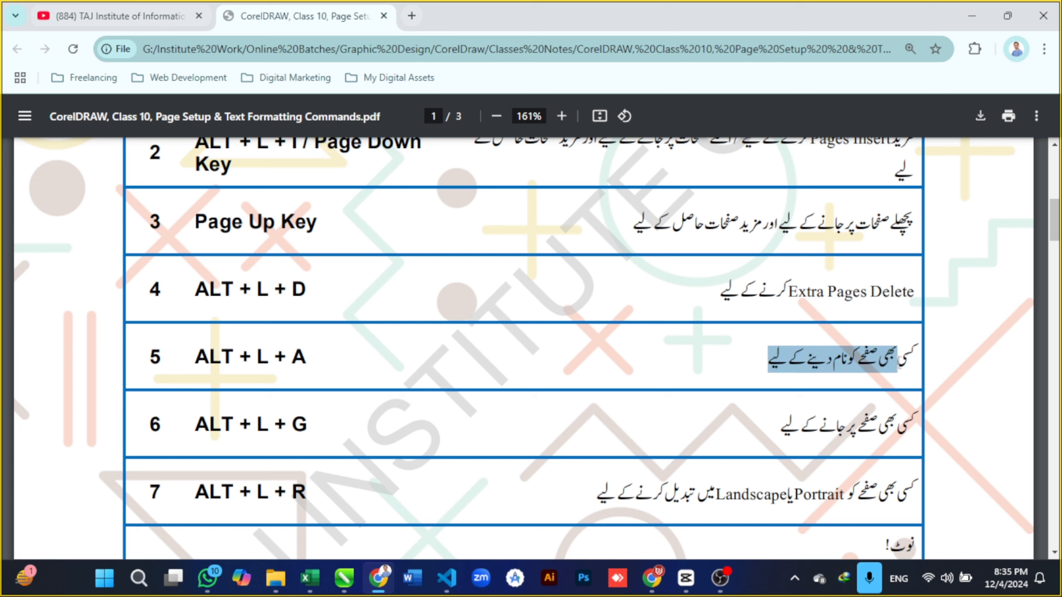
{"action": "left_click_drag", "start_coordinate": [241, 357], "coordinate": [309, 359]}
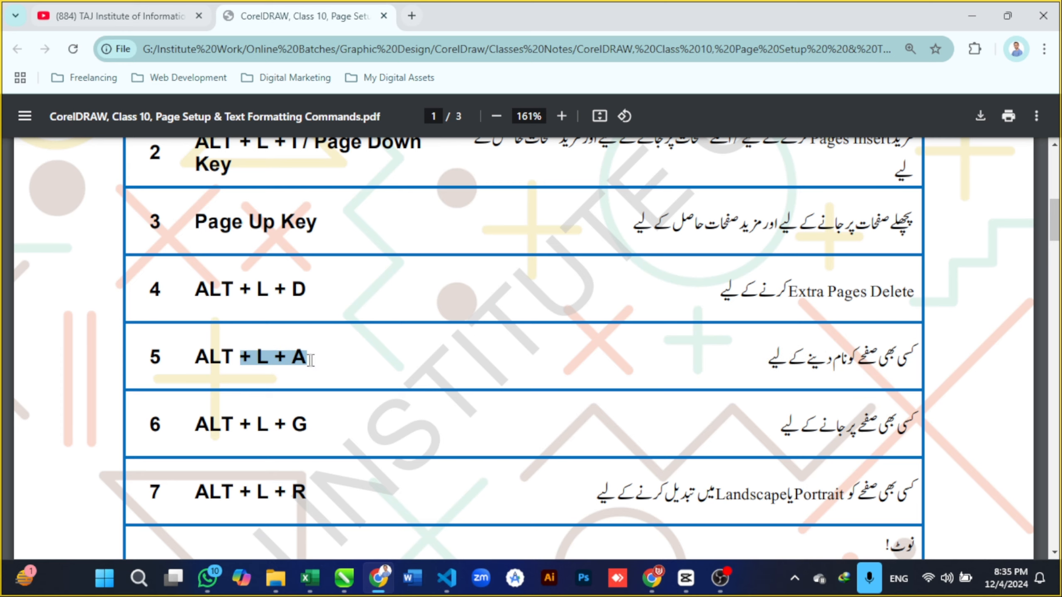
Step: Highlight the row 6 and row 7 shortcuts and the row 1 heading, then return to CorelDRAW
{"action": "scroll", "coordinate": [368, 341], "scroll_direction": "down", "scroll_amount": 2}
{"action": "left_click_drag", "start_coordinate": [781, 350], "coordinate": [918, 348]}
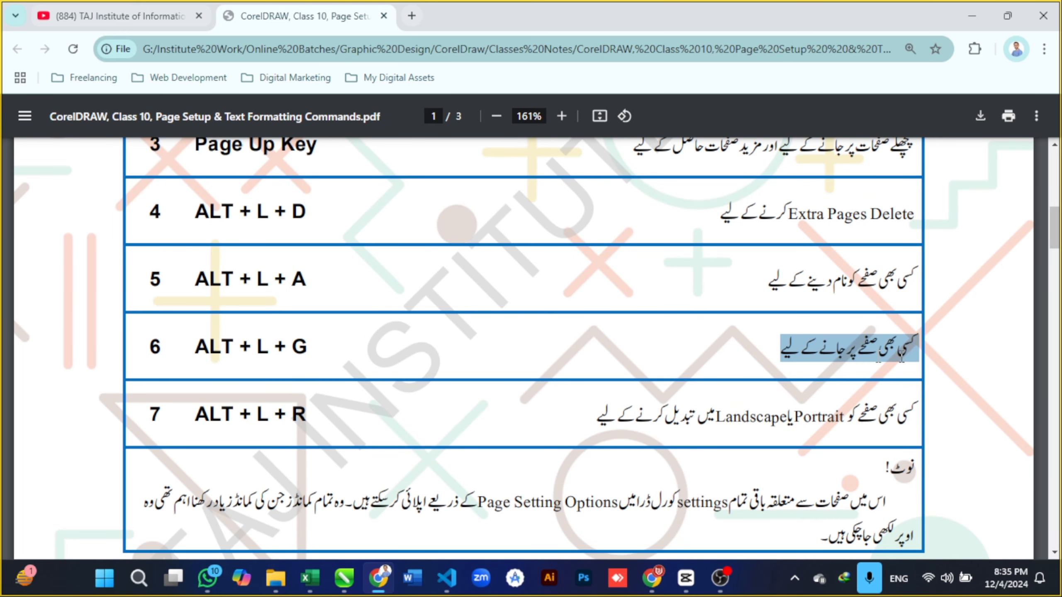
{"action": "double_click", "coordinate": [300, 351]}
{"action": "scroll", "coordinate": [677, 335], "scroll_direction": "down", "scroll_amount": 2}
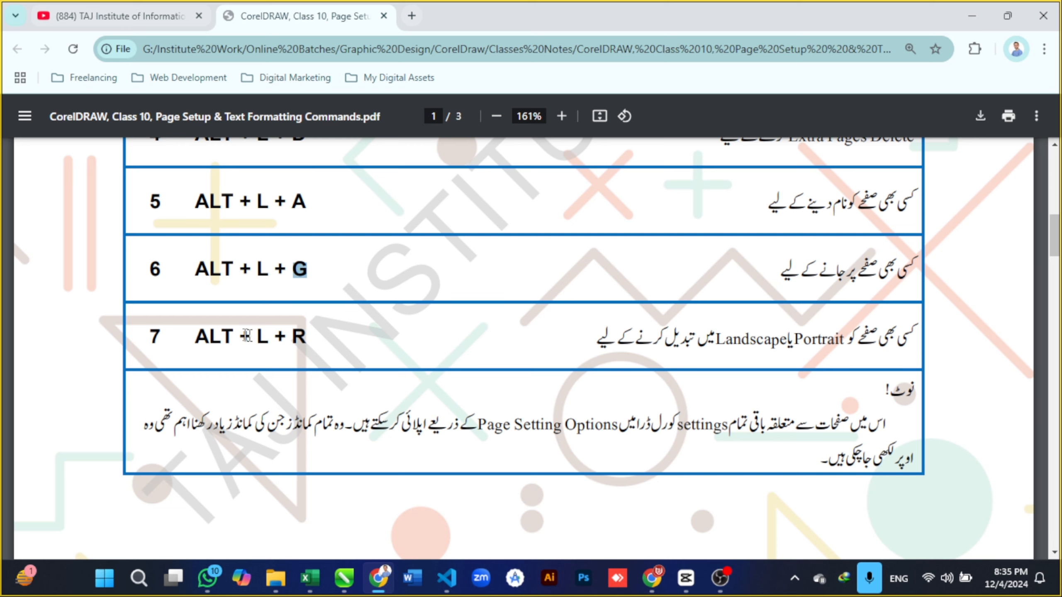
{"action": "triple_click", "coordinate": [229, 337]}
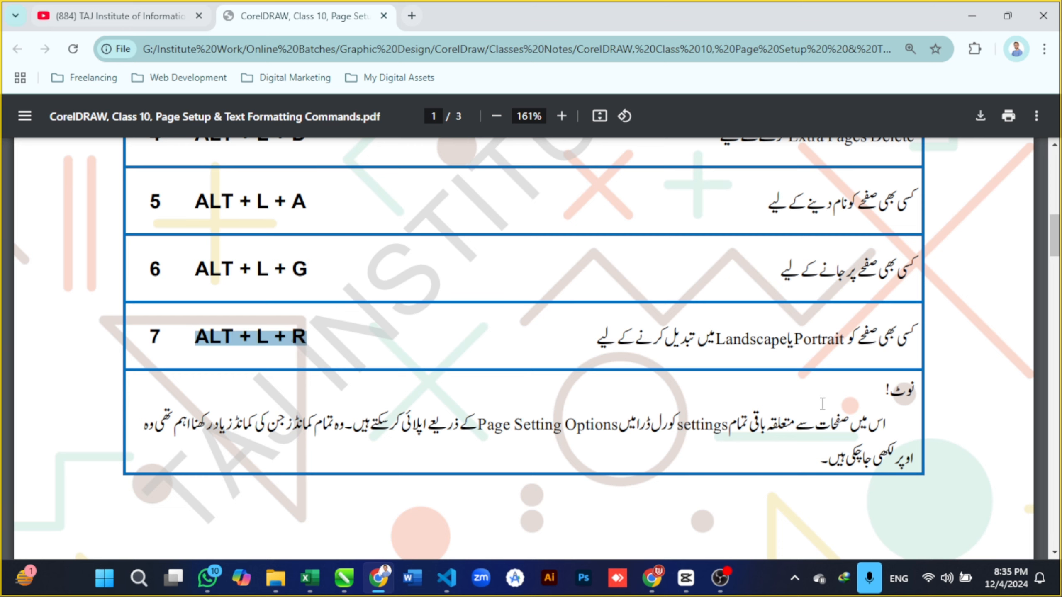
{"action": "scroll", "coordinate": [764, 312], "scroll_direction": "down", "scroll_amount": 4}
{"action": "scroll", "coordinate": [764, 312], "scroll_direction": "up", "scroll_amount": 15}
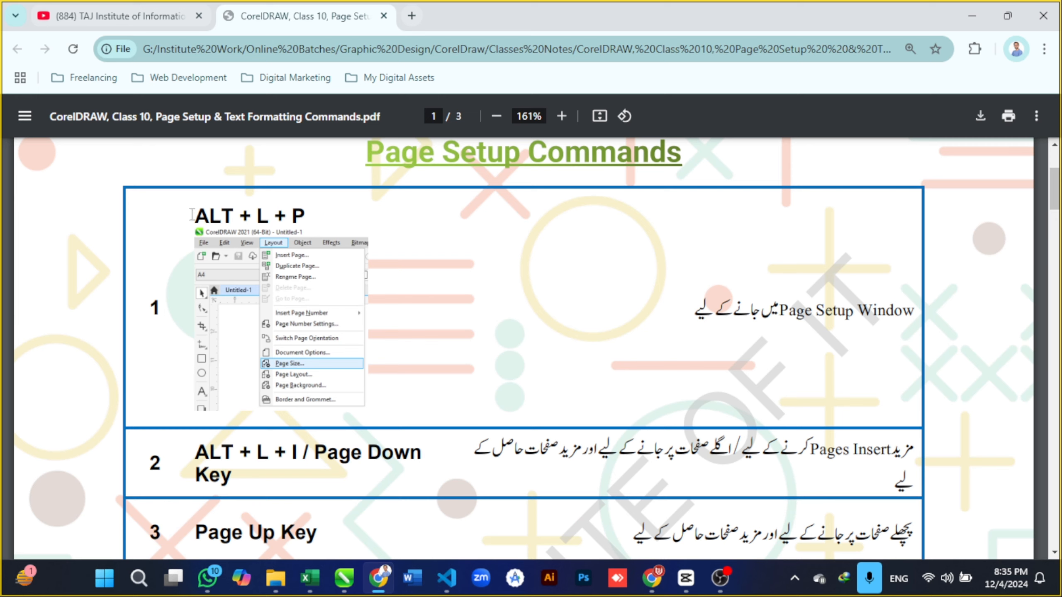
{"action": "left_click_drag", "start_coordinate": [190, 217], "coordinate": [316, 221]}
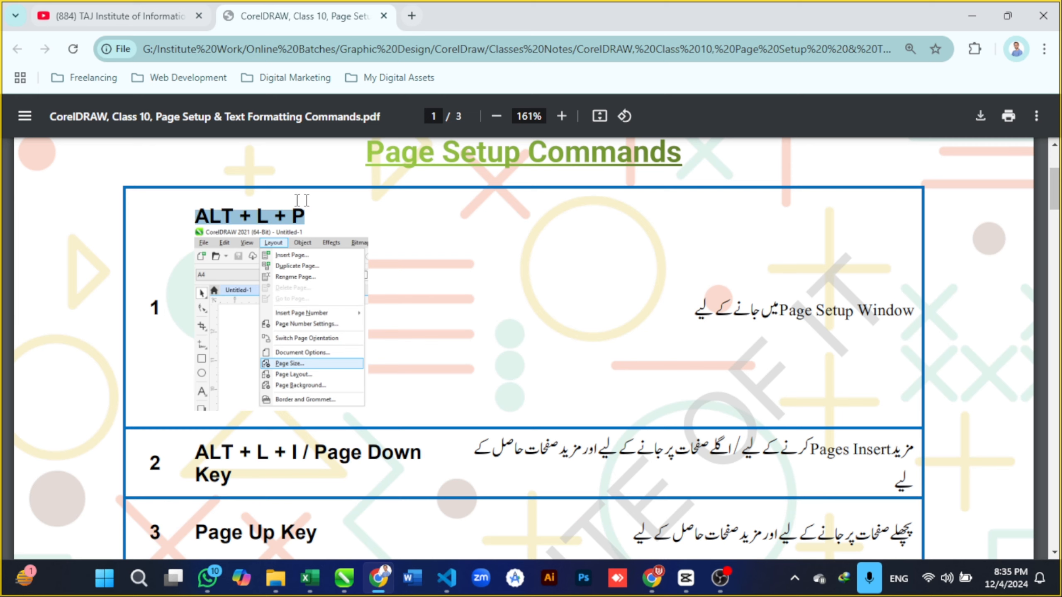
{"action": "left_click", "coordinate": [344, 578]}
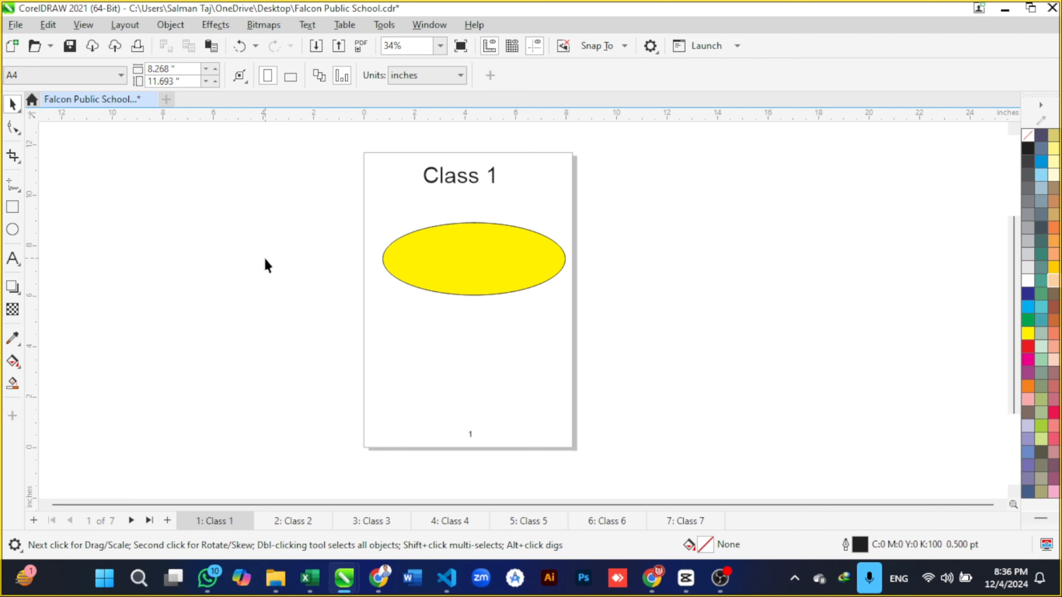
{"action": "key", "text": "alt"}
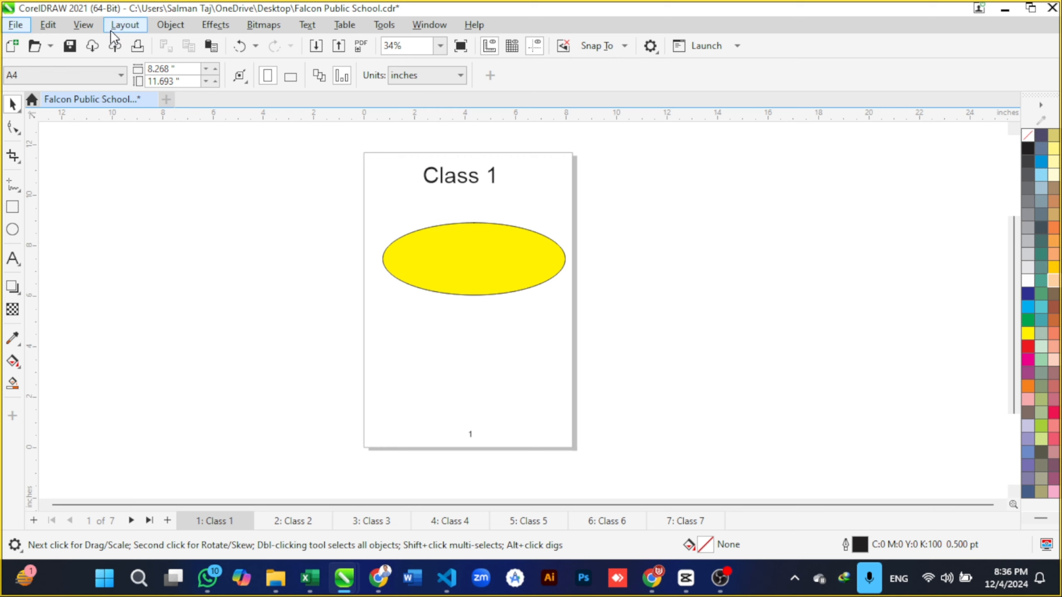
{"action": "key", "text": "l"}
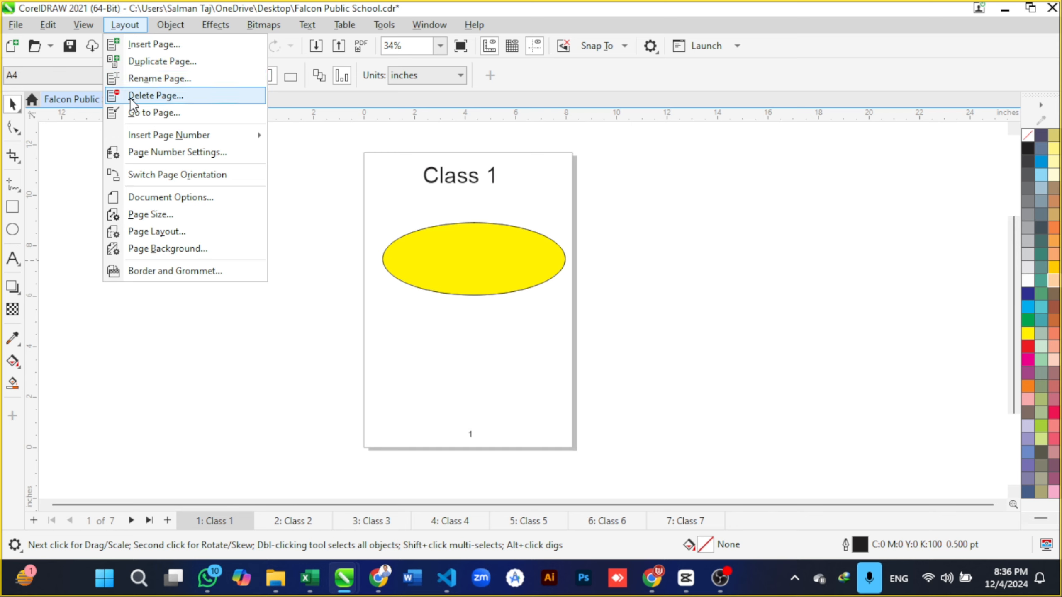
{"action": "left_click", "coordinate": [161, 98]}
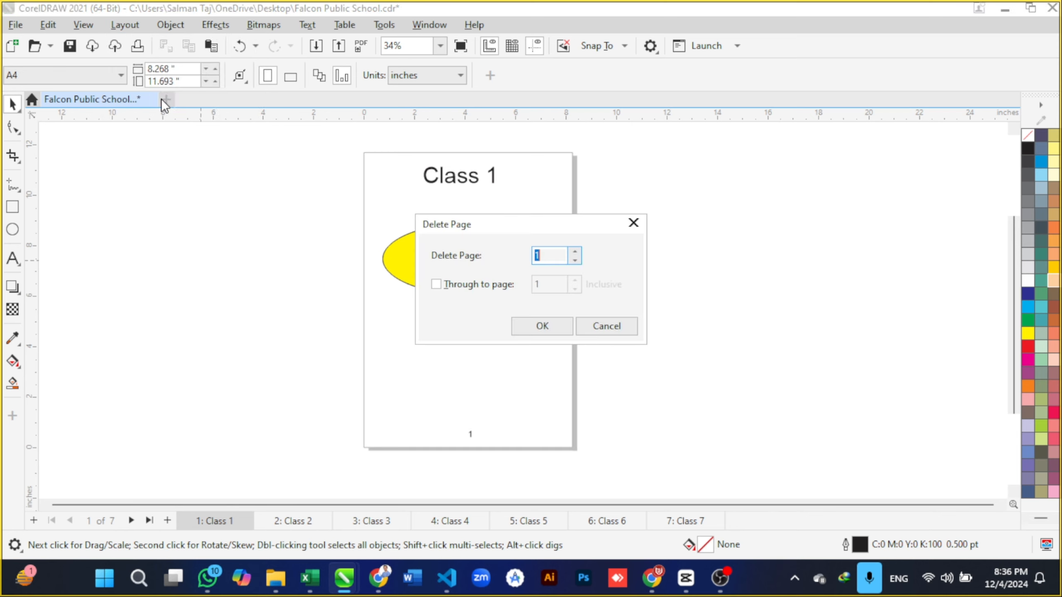
{"action": "left_click", "coordinate": [634, 223]}
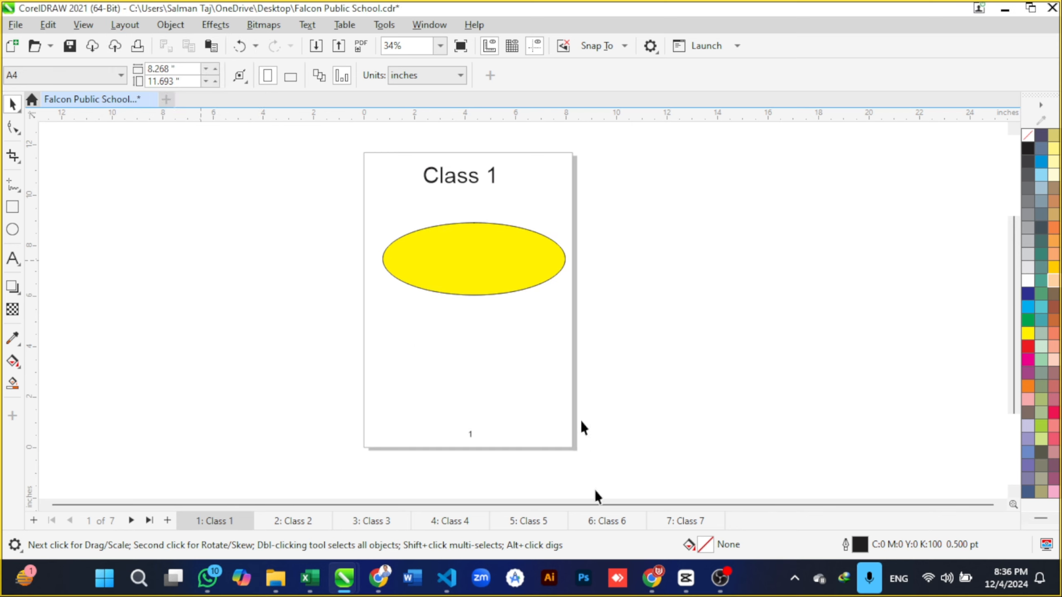
{"action": "left_click", "coordinate": [378, 578]}
{"action": "scroll", "coordinate": [368, 372], "scroll_direction": "down", "scroll_amount": 5}
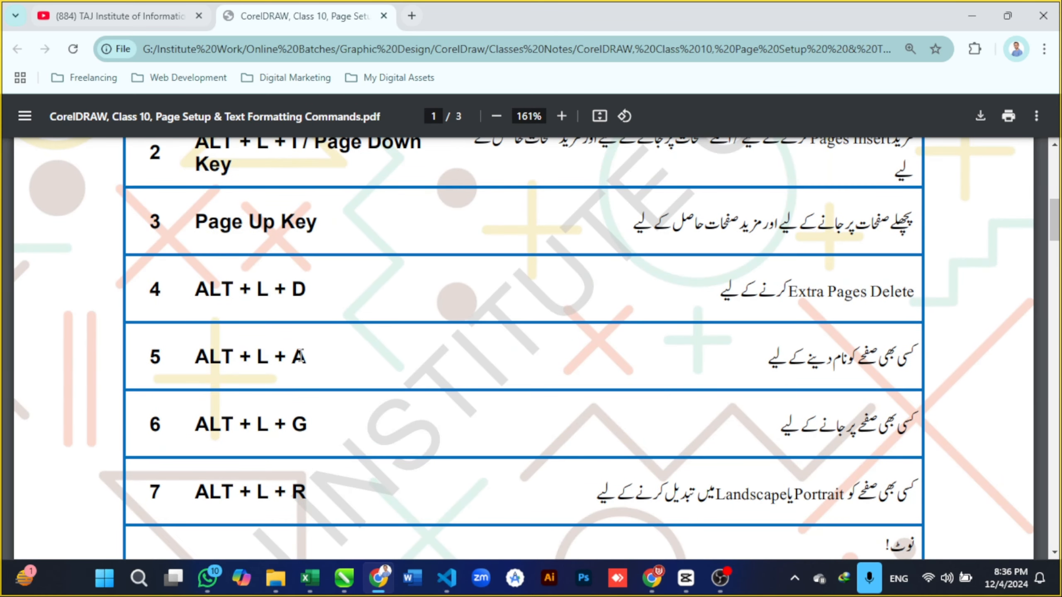
{"action": "double_click", "coordinate": [301, 422]}
{"action": "double_click", "coordinate": [302, 491]}
{"action": "left_click", "coordinate": [348, 577]}
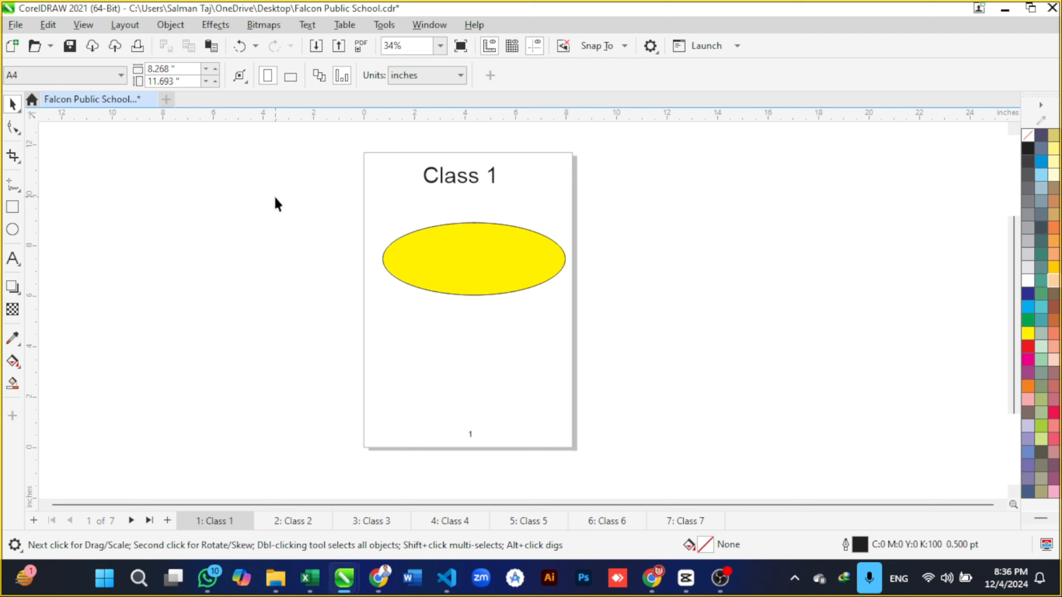
Step: Open Layout > Page Size twice and close it each time without changes
{"action": "left_click", "coordinate": [163, 26]}
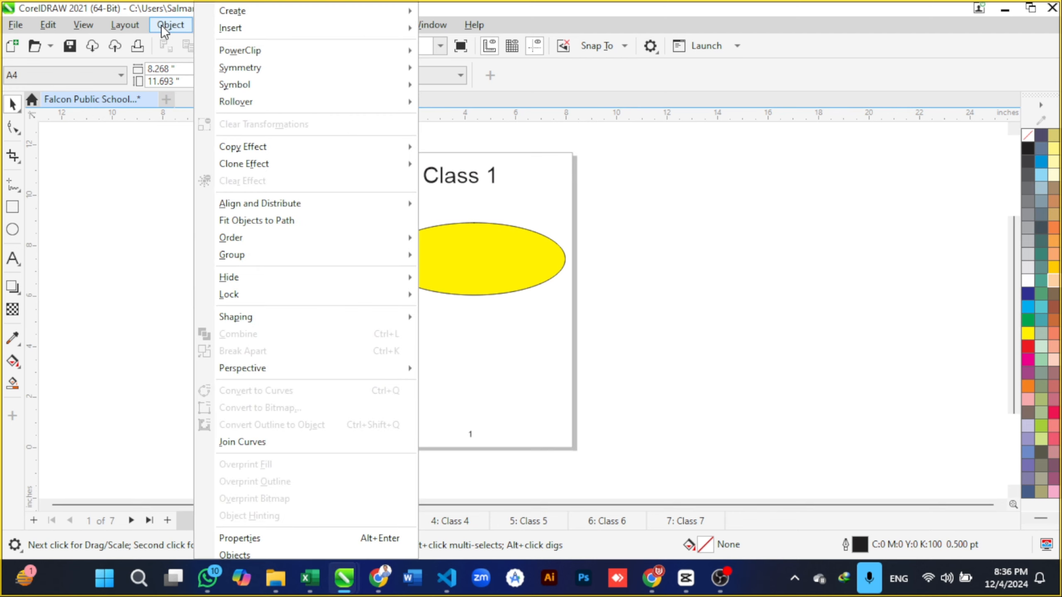
{"action": "left_click", "coordinate": [134, 24]}
{"action": "left_click", "coordinate": [135, 24]}
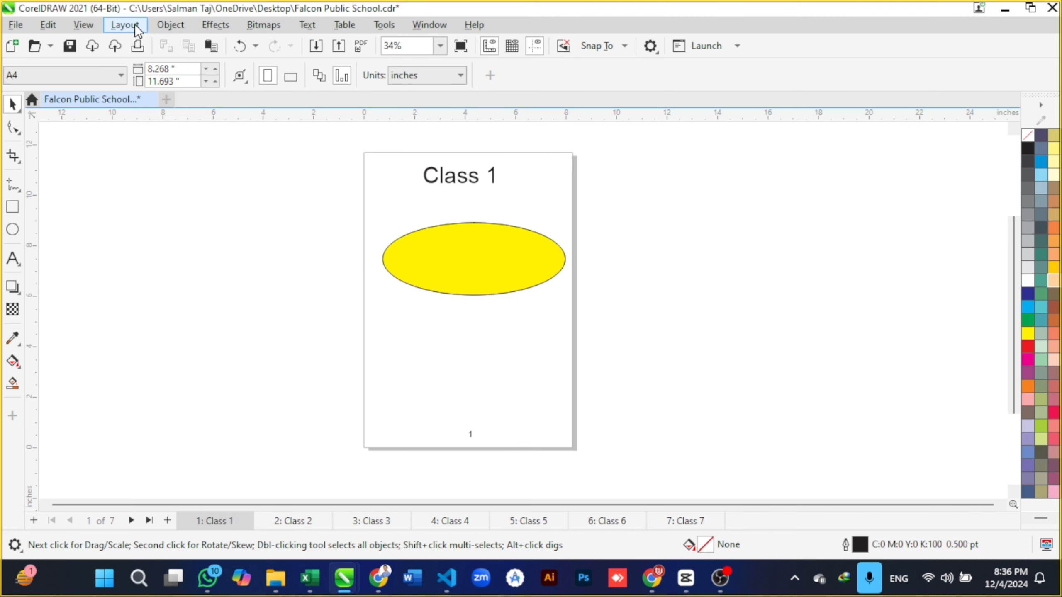
{"action": "left_click", "coordinate": [134, 23]}
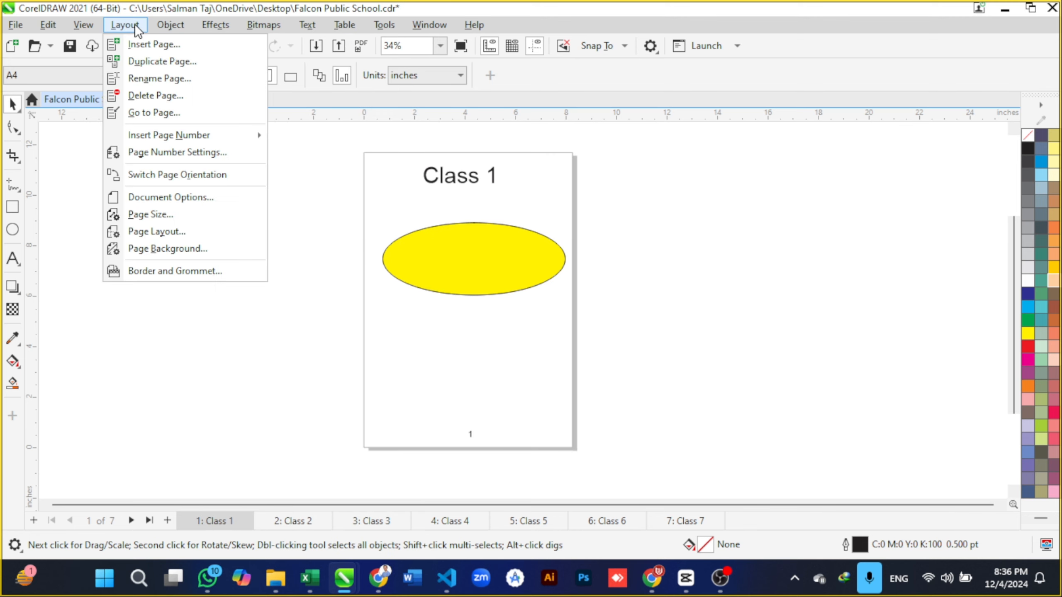
{"action": "left_click", "coordinate": [169, 214]}
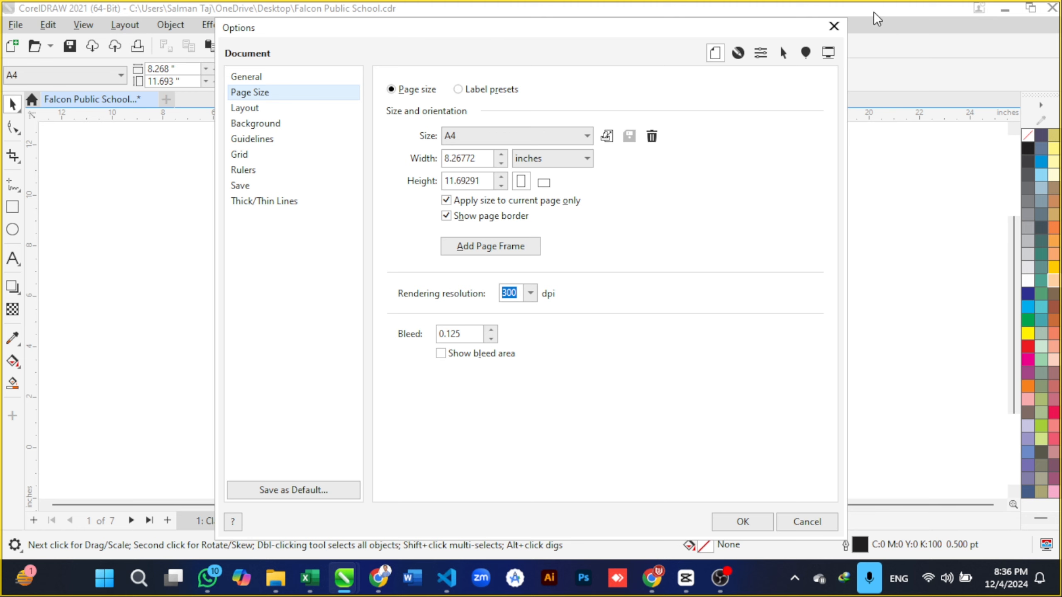
{"action": "left_click", "coordinate": [834, 26]}
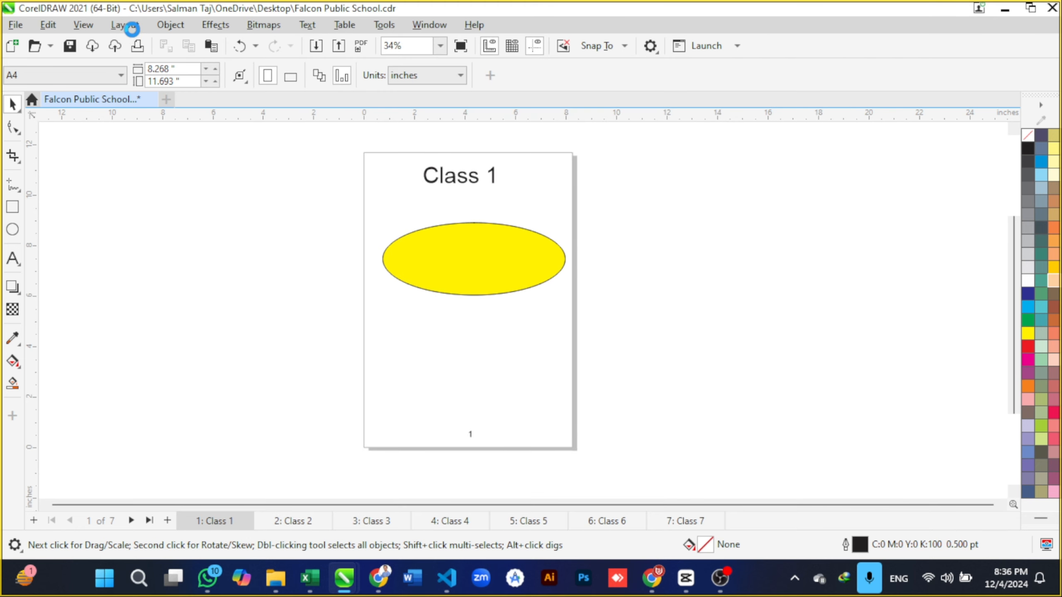
{"action": "left_click", "coordinate": [133, 28]}
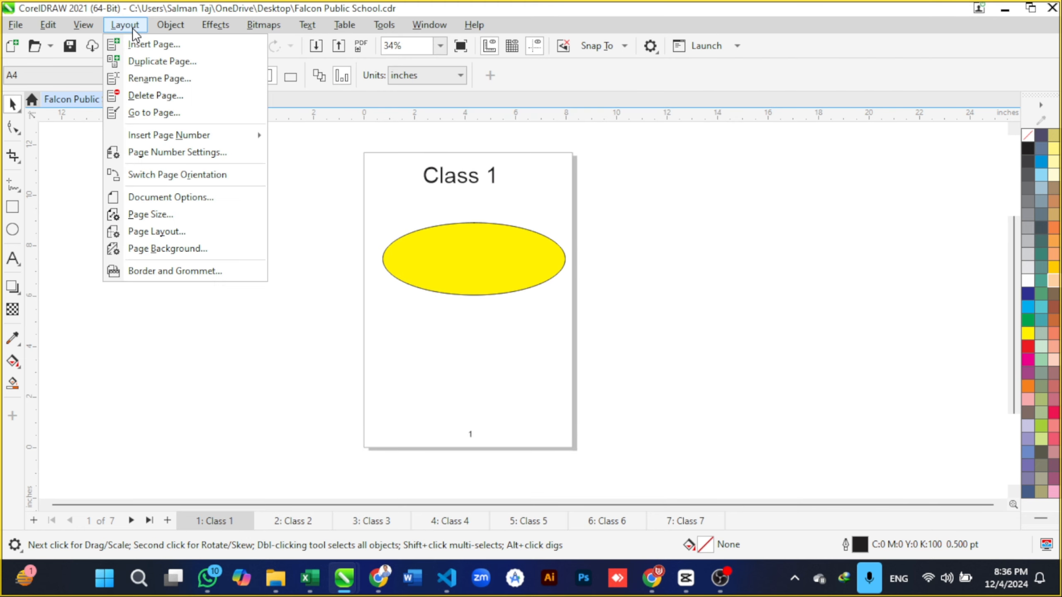
{"action": "left_click", "coordinate": [138, 215]}
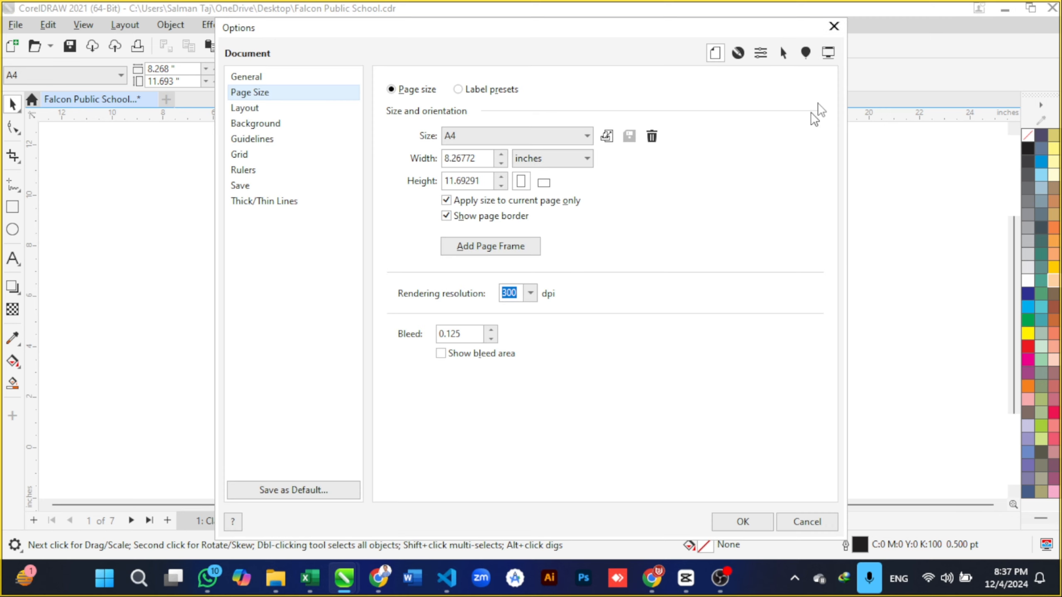
{"action": "left_click", "coordinate": [834, 26]}
Step: Reopen Page Size and browse the General, Layout and other Document option categories
{"action": "left_click", "coordinate": [125, 26]}
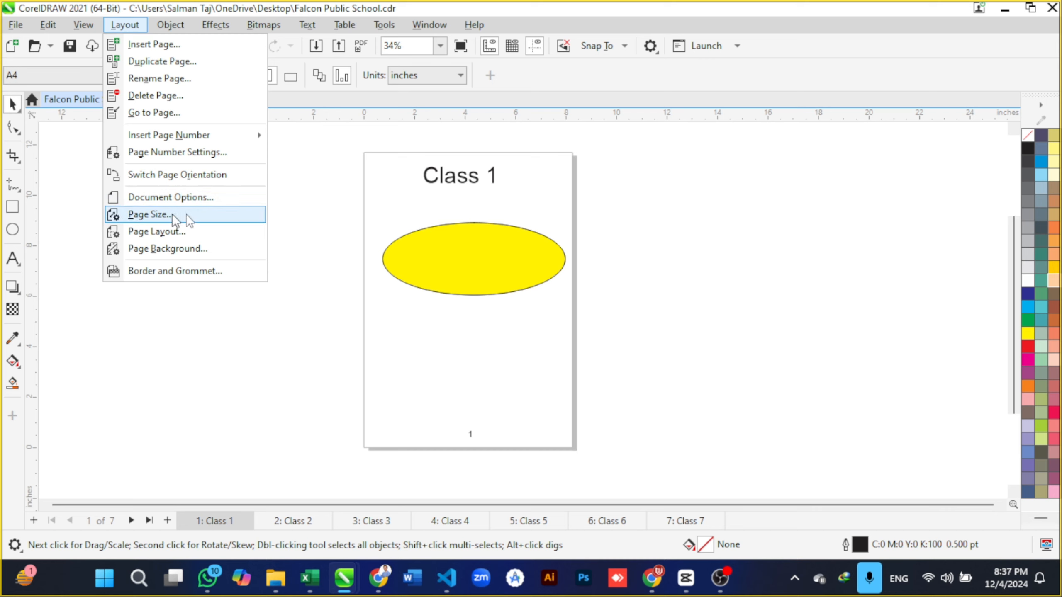
{"action": "left_click", "coordinate": [148, 216]}
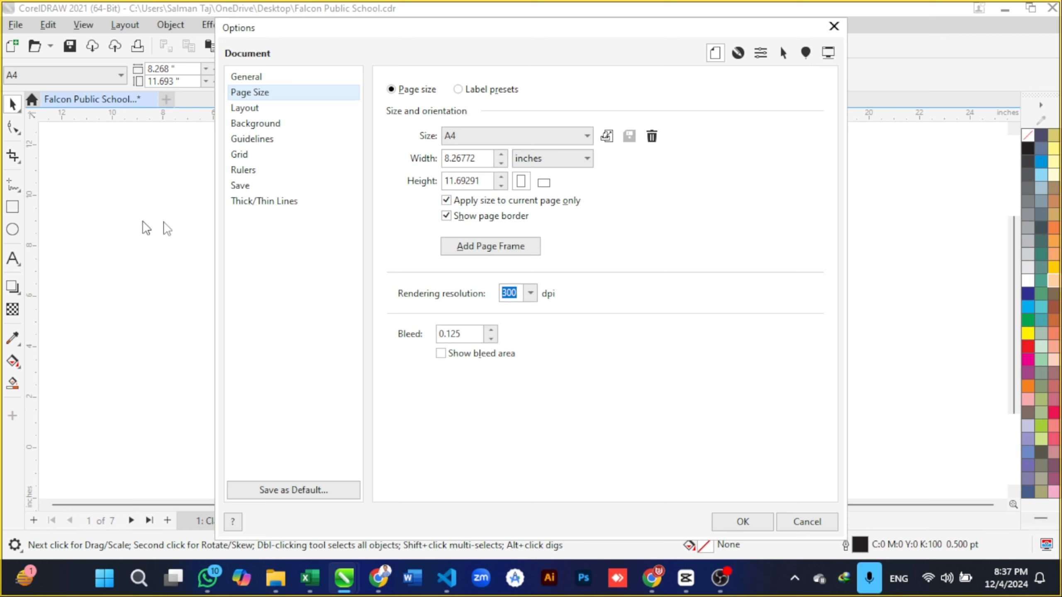
{"action": "left_click", "coordinate": [251, 77]}
{"action": "left_click", "coordinate": [254, 94]}
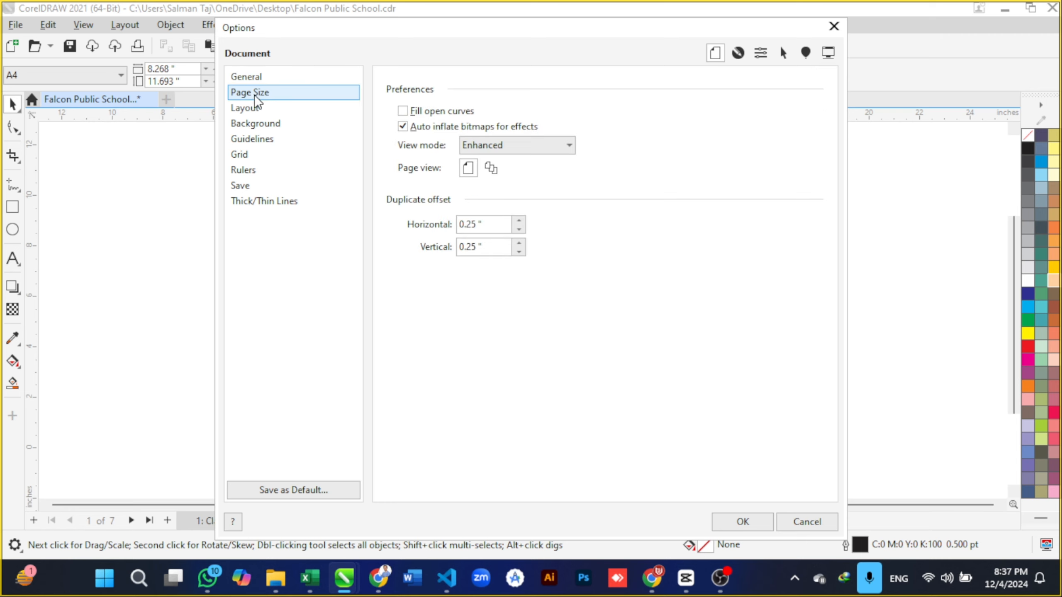
{"action": "left_click", "coordinate": [258, 109]}
{"action": "left_click", "coordinate": [262, 124]}
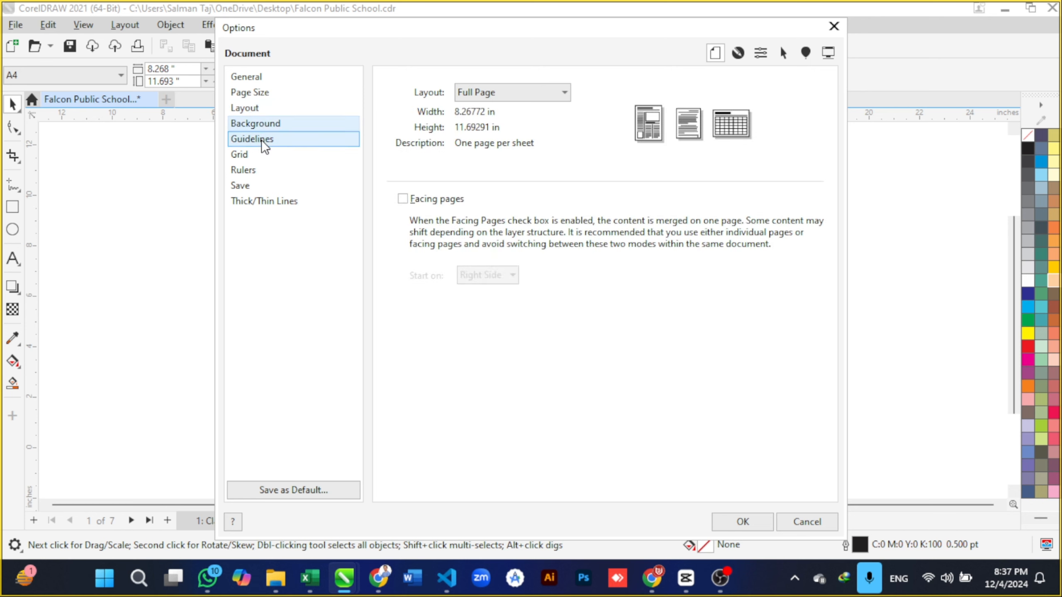
{"action": "left_click", "coordinate": [261, 139]}
{"action": "left_click", "coordinate": [256, 154]}
{"action": "left_click", "coordinate": [254, 169]}
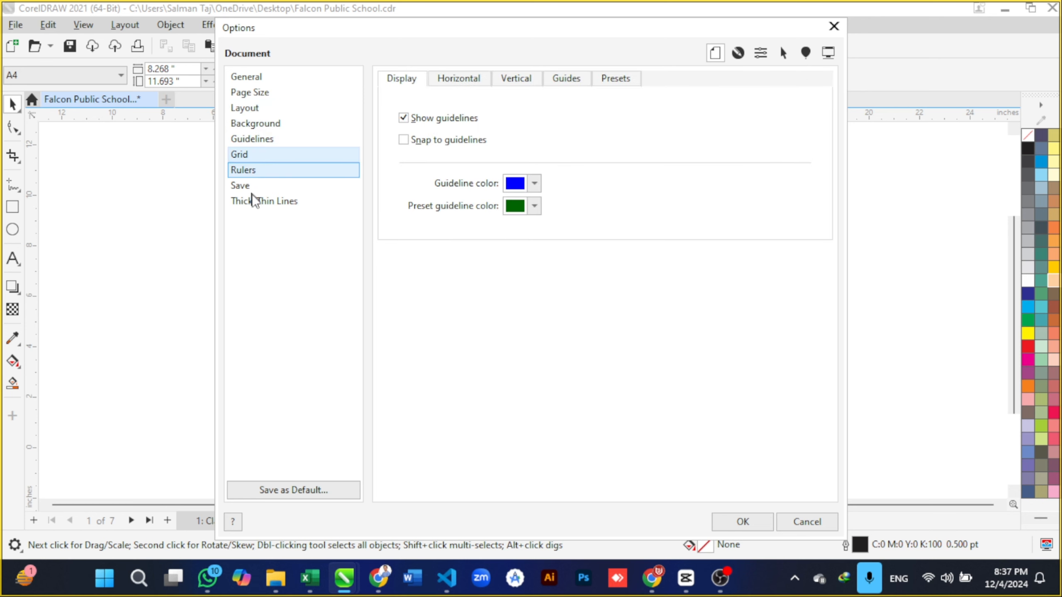
Step: Return to Page Size, select the 11.69291 height and edit the 300 dpi rendering resolution
{"action": "left_click", "coordinate": [253, 188]}
{"action": "left_click", "coordinate": [252, 202]}
{"action": "left_click", "coordinate": [257, 121]}
{"action": "left_click", "coordinate": [250, 92]}
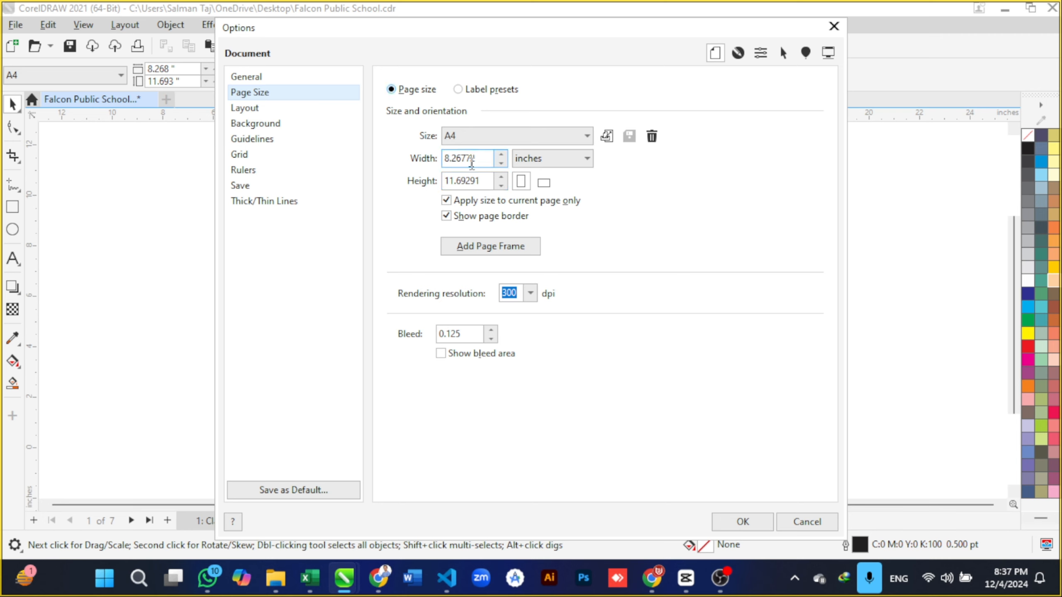
{"action": "double_click", "coordinate": [489, 183]}
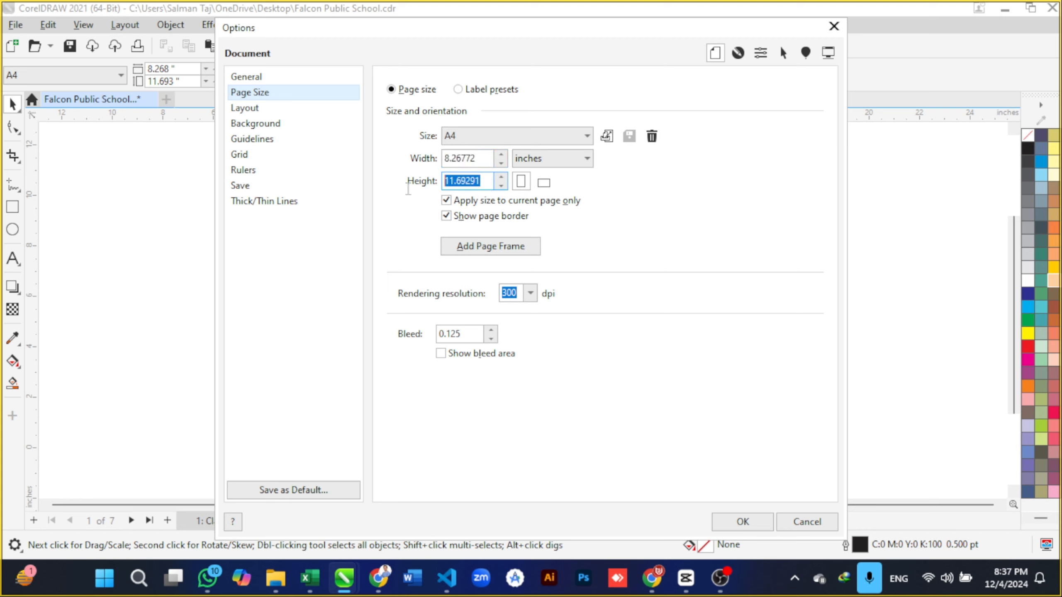
{"action": "left_click", "coordinate": [496, 298]}
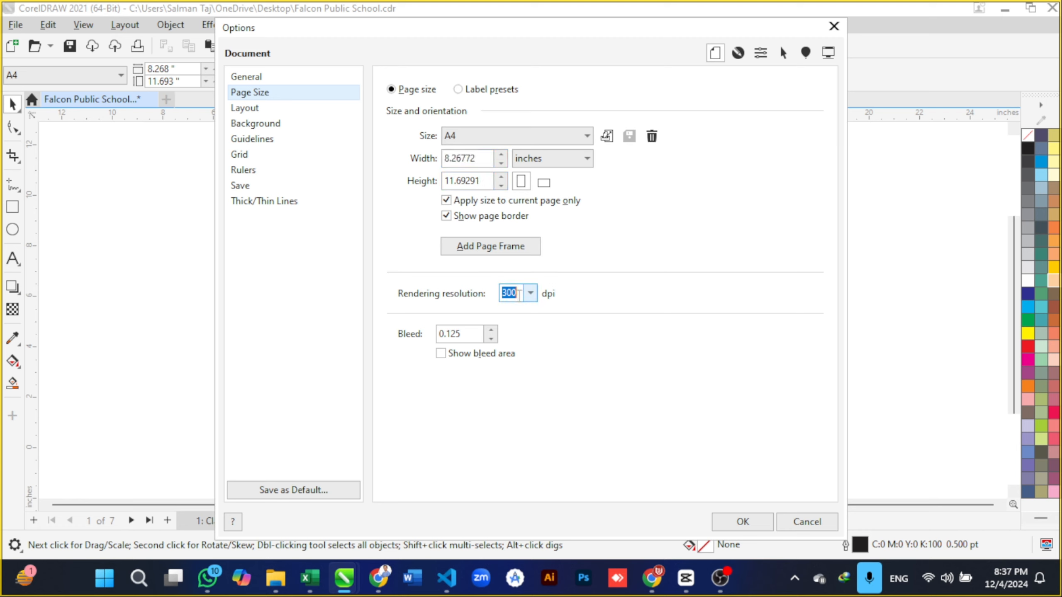
{"action": "left_click", "coordinate": [519, 294]}
Step: Confirm the Options with OK and zoom in and out to inspect the dashed bleed border
{"action": "left_click", "coordinate": [740, 522]}
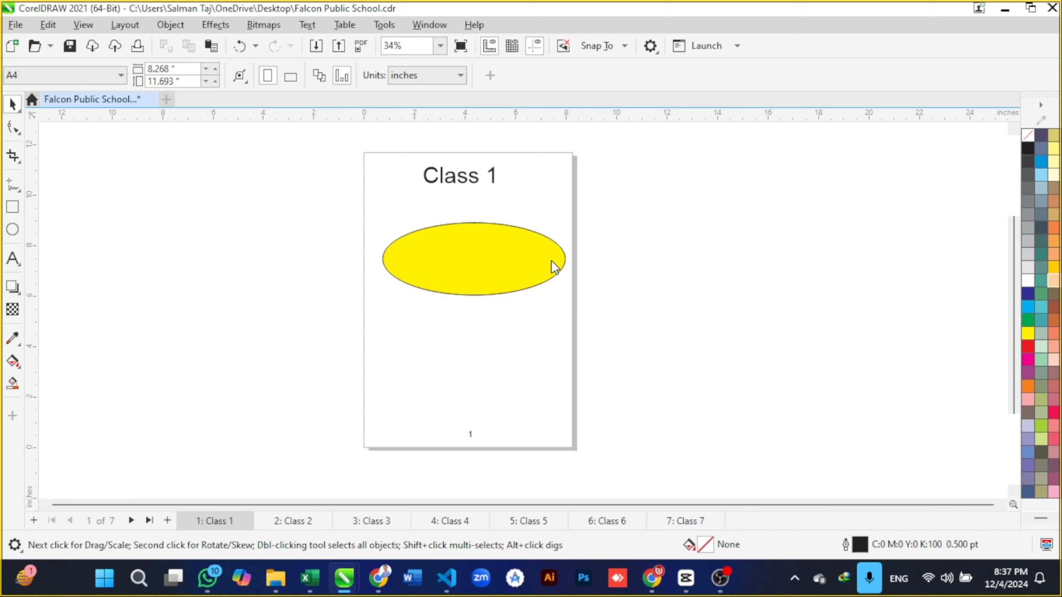
{"action": "scroll", "coordinate": [396, 159], "scroll_direction": "up", "scroll_amount": 4}
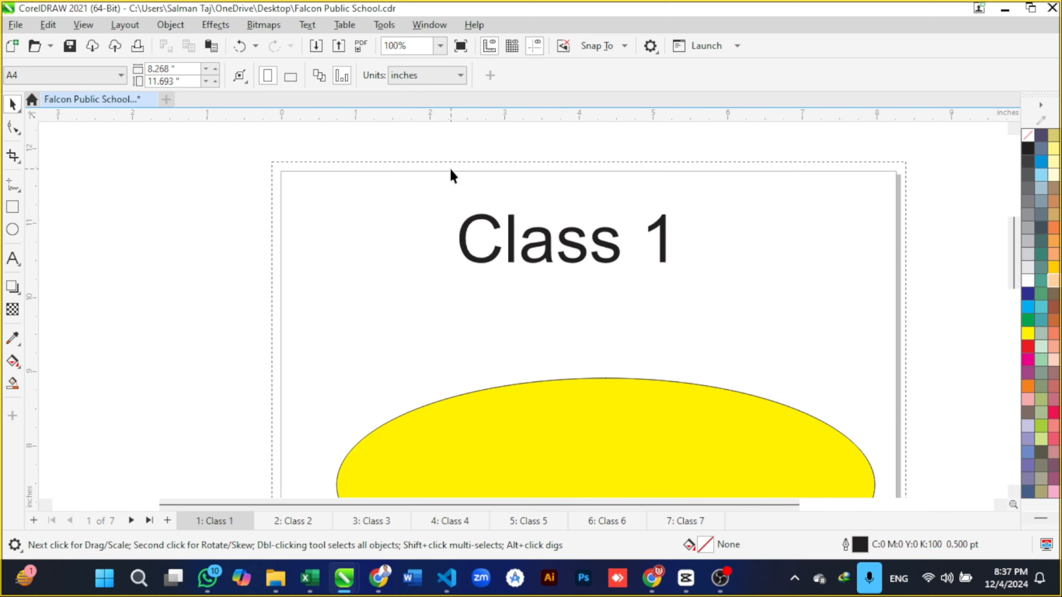
{"action": "scroll", "coordinate": [451, 169], "scroll_direction": "up", "scroll_amount": 2}
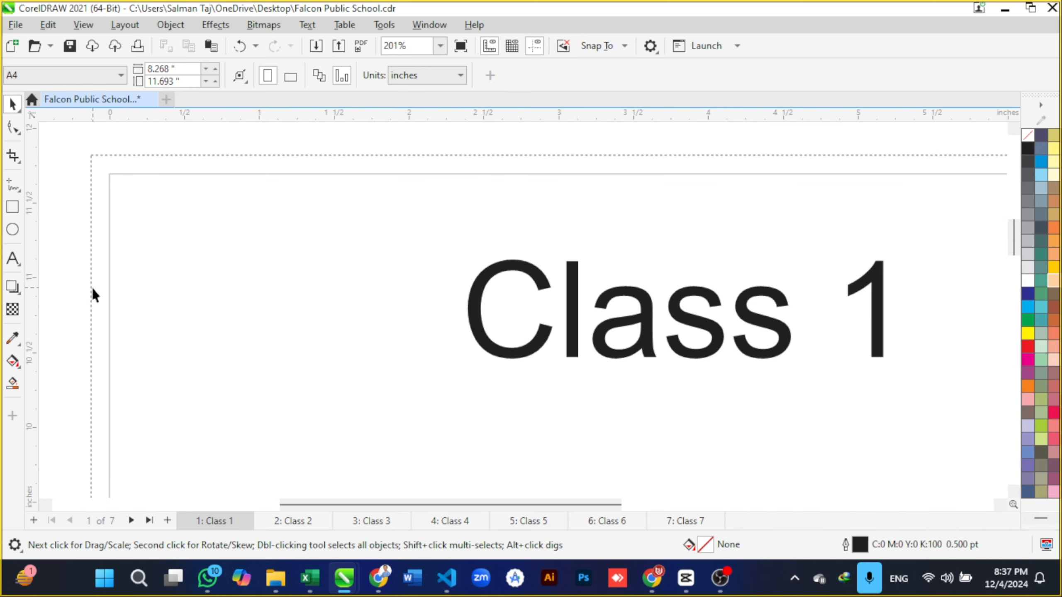
{"action": "scroll", "coordinate": [325, 179], "scroll_direction": "down", "scroll_amount": 8}
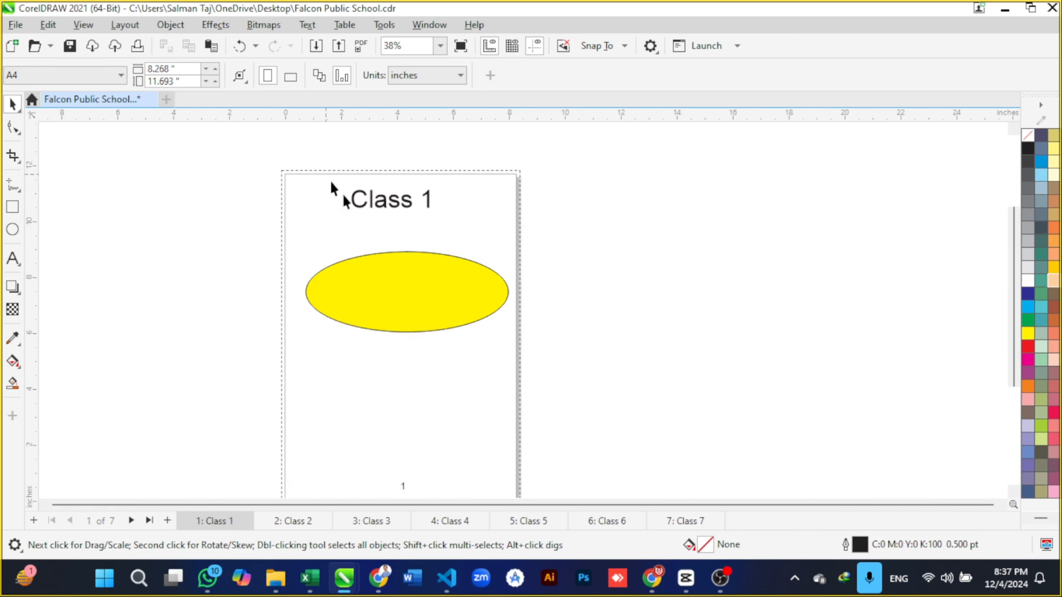
{"action": "scroll", "coordinate": [379, 295], "scroll_direction": "up", "scroll_amount": 2}
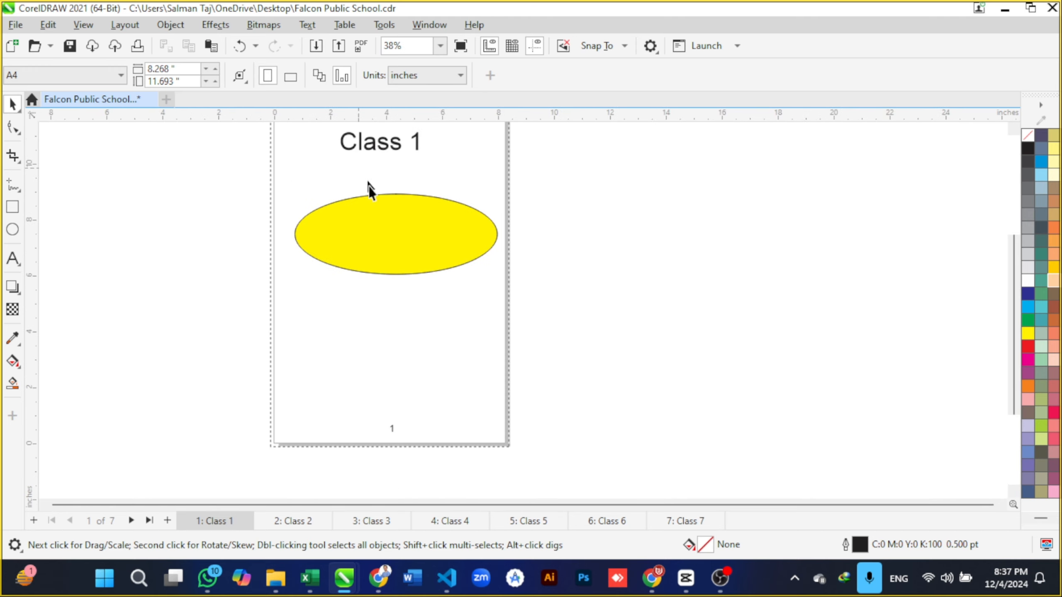
{"action": "scroll", "coordinate": [377, 200], "scroll_direction": "down", "scroll_amount": 2}
{"action": "scroll", "coordinate": [384, 220], "scroll_direction": "up", "scroll_amount": 5}
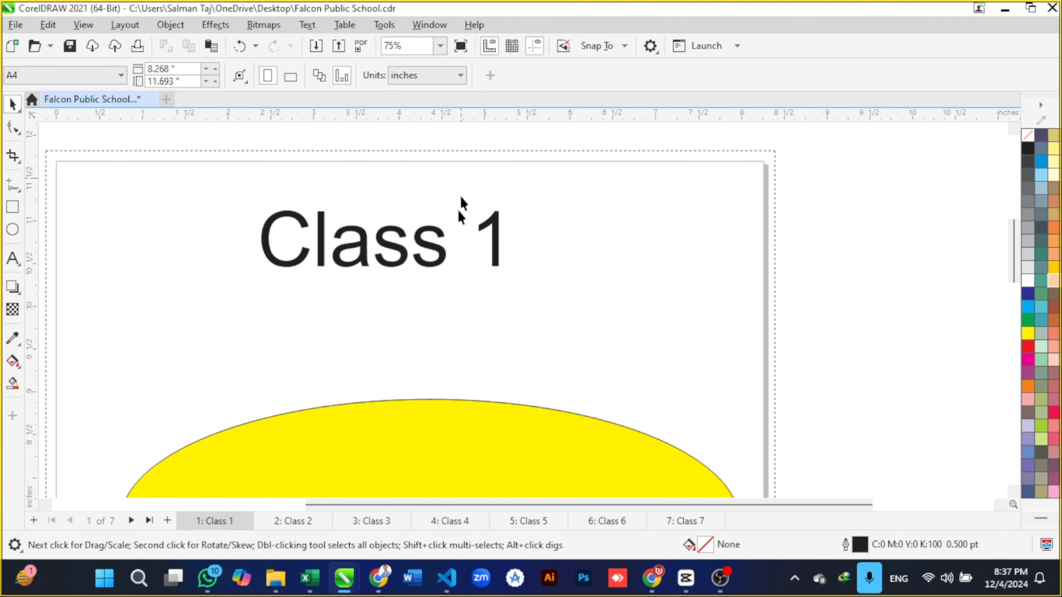
{"action": "scroll", "coordinate": [461, 205], "scroll_direction": "up", "scroll_amount": 2}
Step: Reopen Page Size, untick bleed-area display, and list layout types like Book, Booklet and Tent Card
{"action": "left_click", "coordinate": [131, 23]}
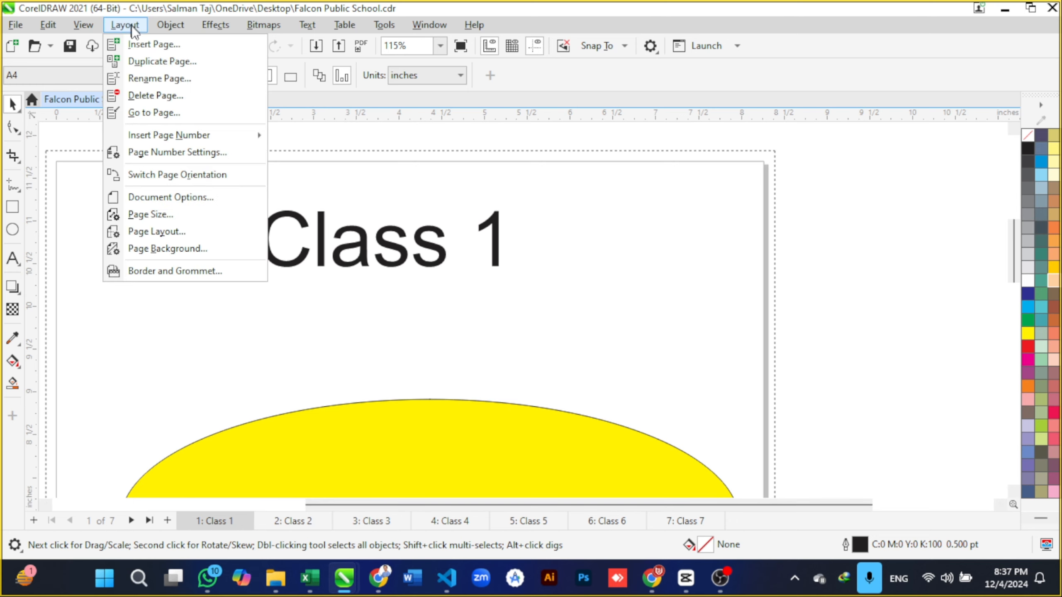
{"action": "left_click", "coordinate": [182, 214]}
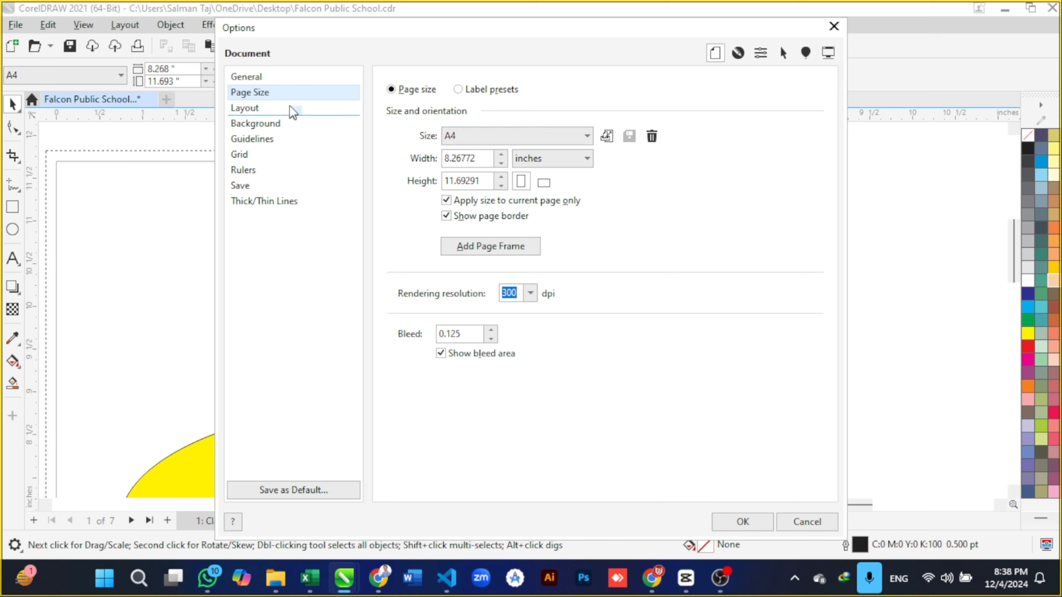
{"action": "left_click", "coordinate": [440, 354]}
{"action": "left_click", "coordinate": [277, 107]}
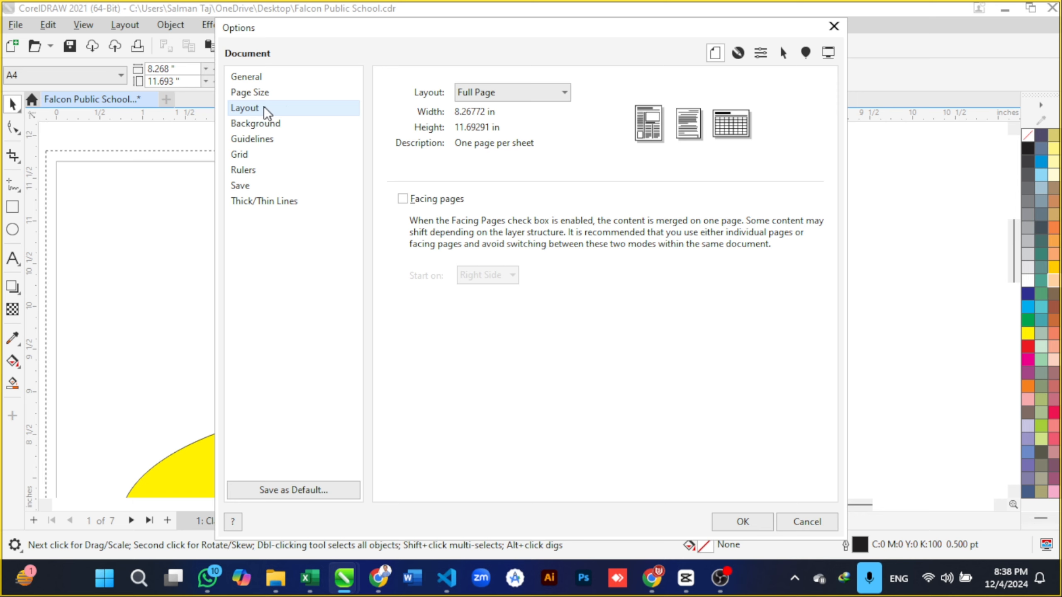
{"action": "left_click", "coordinate": [565, 93]}
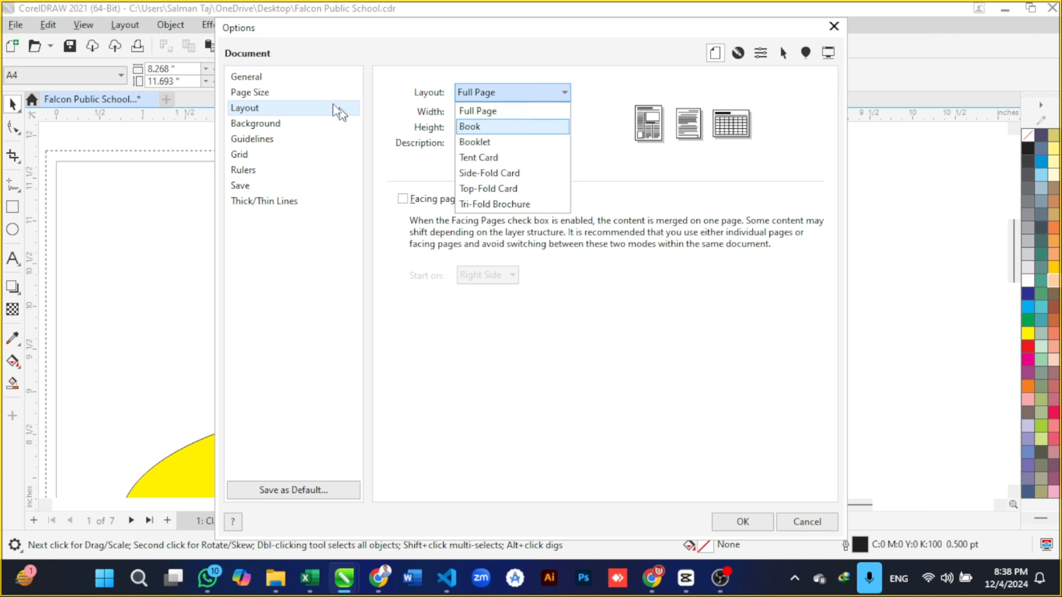
Step: Review the Page Size, Layout and Background options, keep Full Page, and cancel without applying changes
{"action": "left_click", "coordinate": [314, 96]}
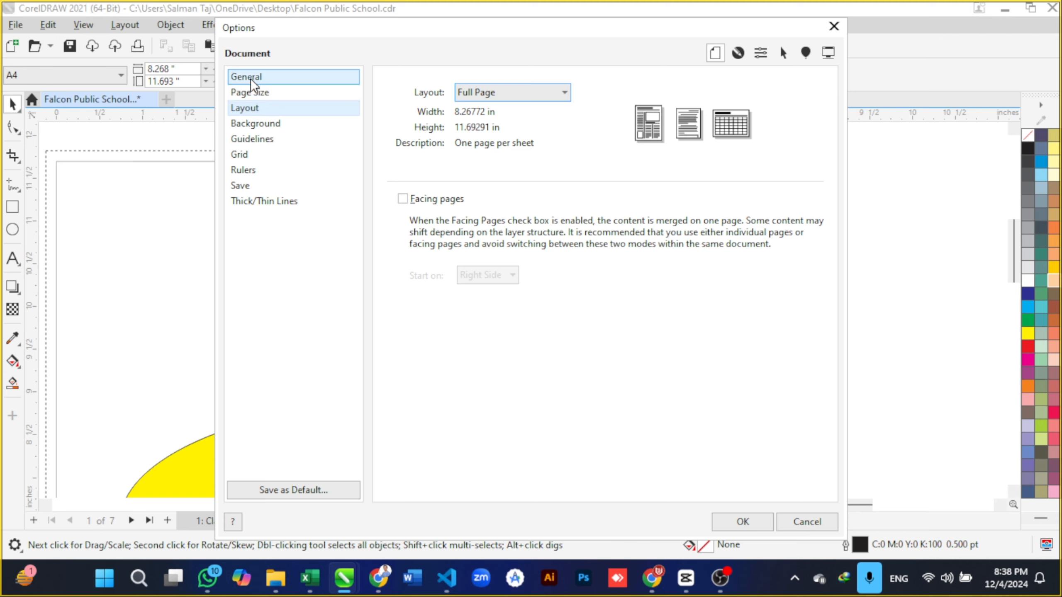
{"action": "left_click", "coordinate": [267, 92]}
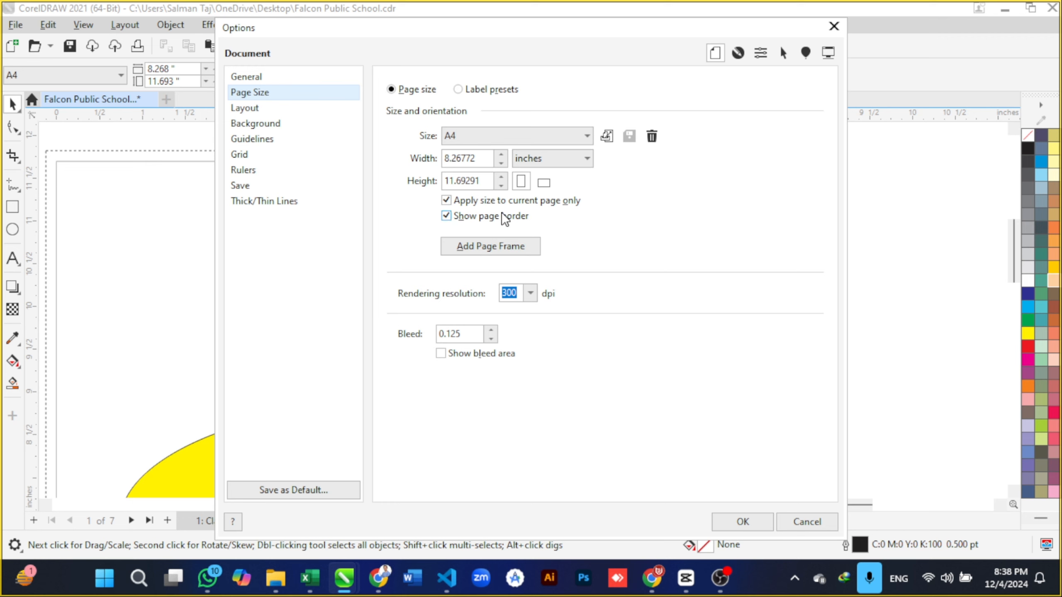
{"action": "left_click", "coordinate": [249, 109]}
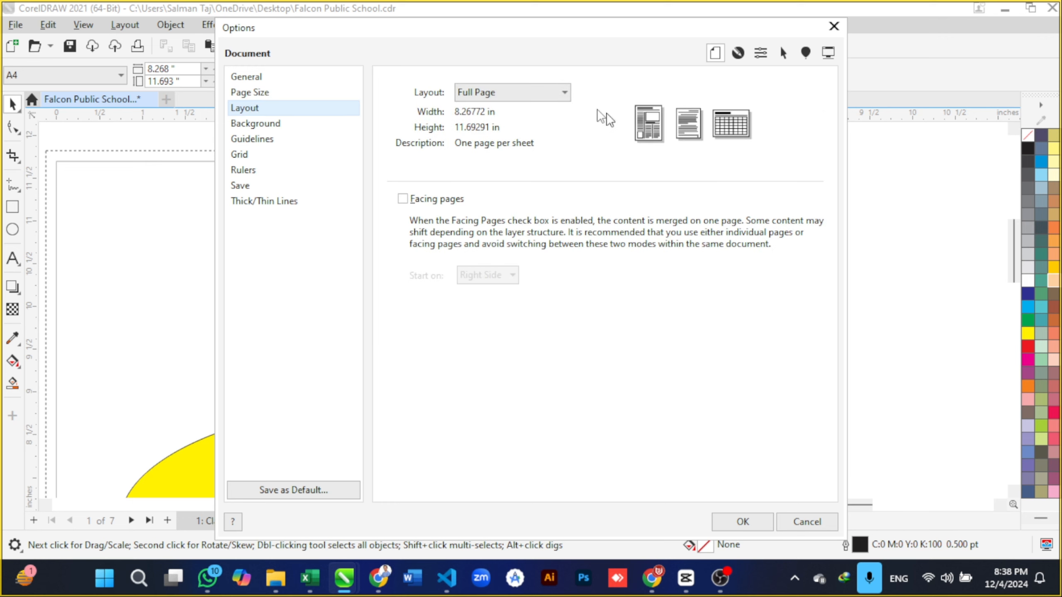
{"action": "left_click", "coordinate": [563, 93]}
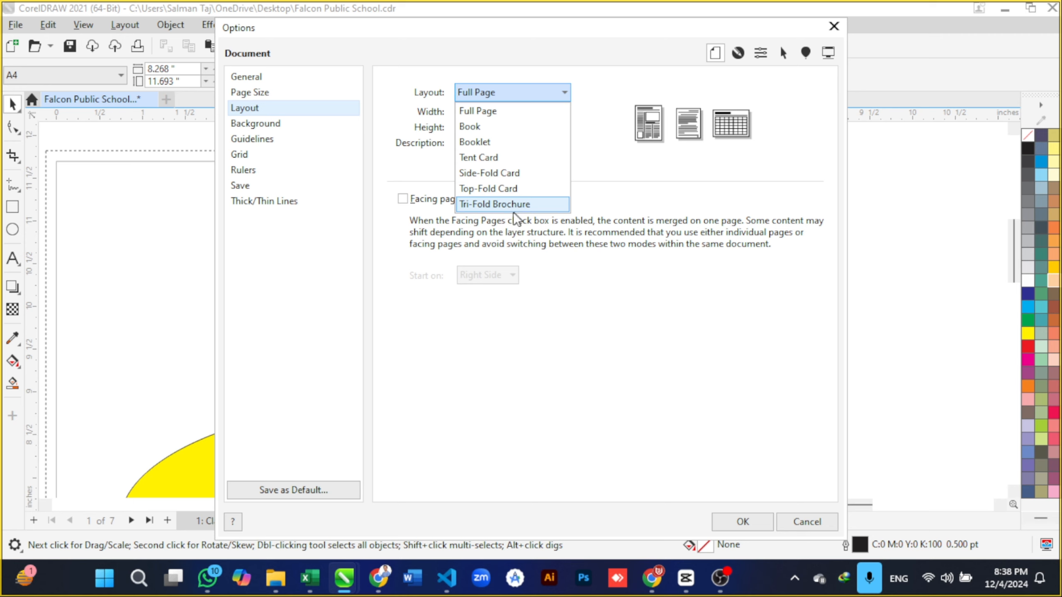
{"action": "left_click", "coordinate": [282, 122]}
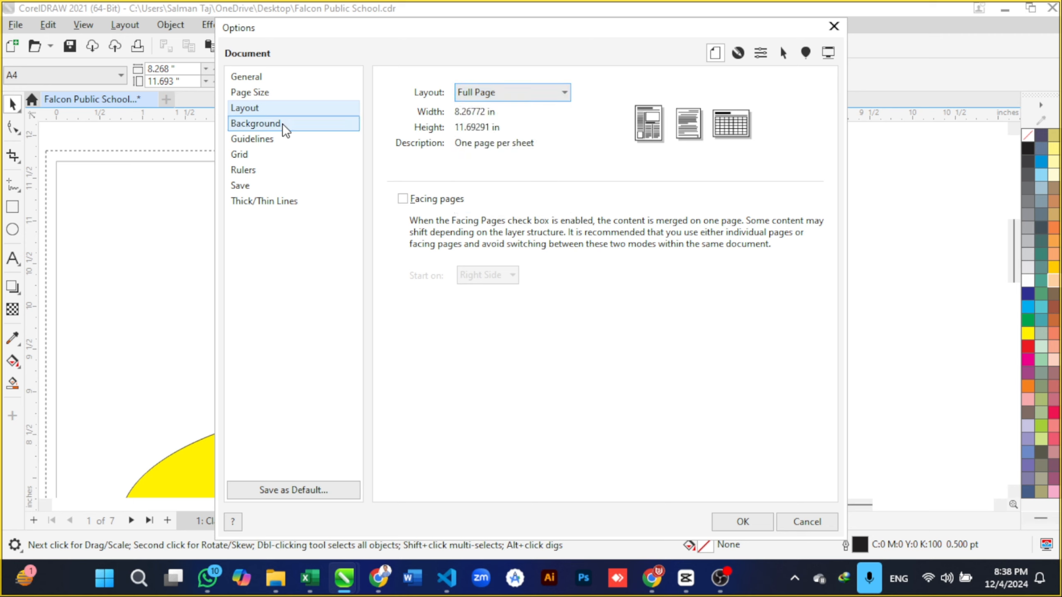
{"action": "left_click", "coordinate": [282, 123]}
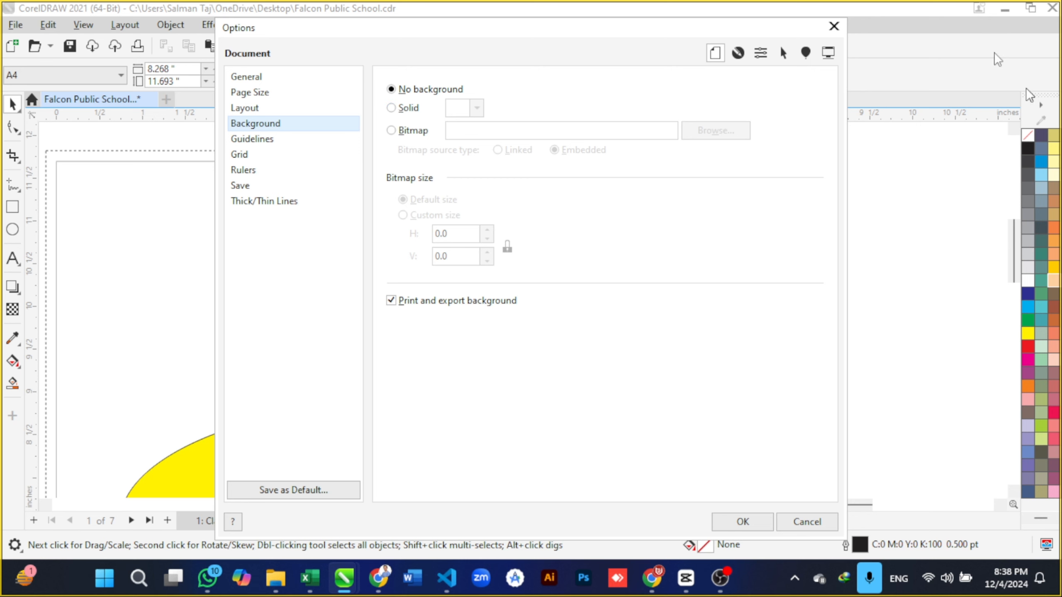
{"action": "left_click", "coordinate": [808, 524]}
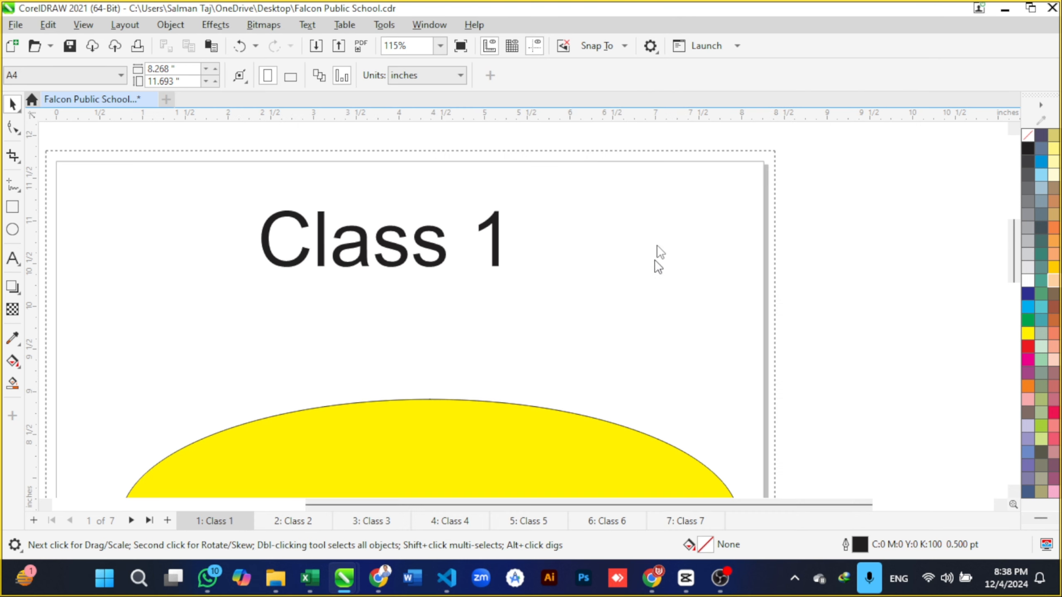
Step: Give the document pages a solid pink background through the Page Size options
{"action": "left_click", "coordinate": [133, 26]}
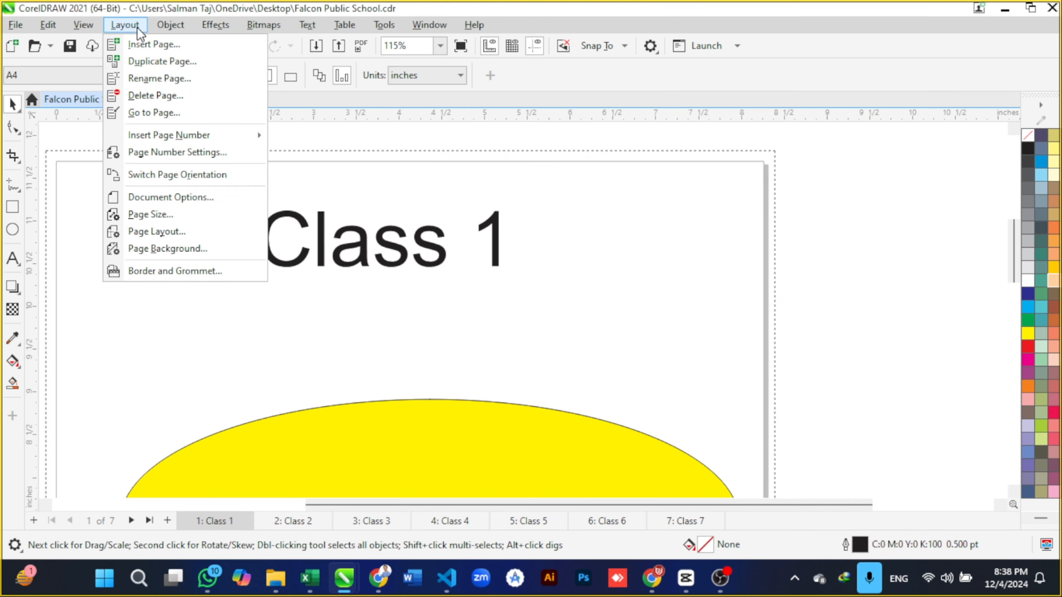
{"action": "left_click", "coordinate": [160, 214]}
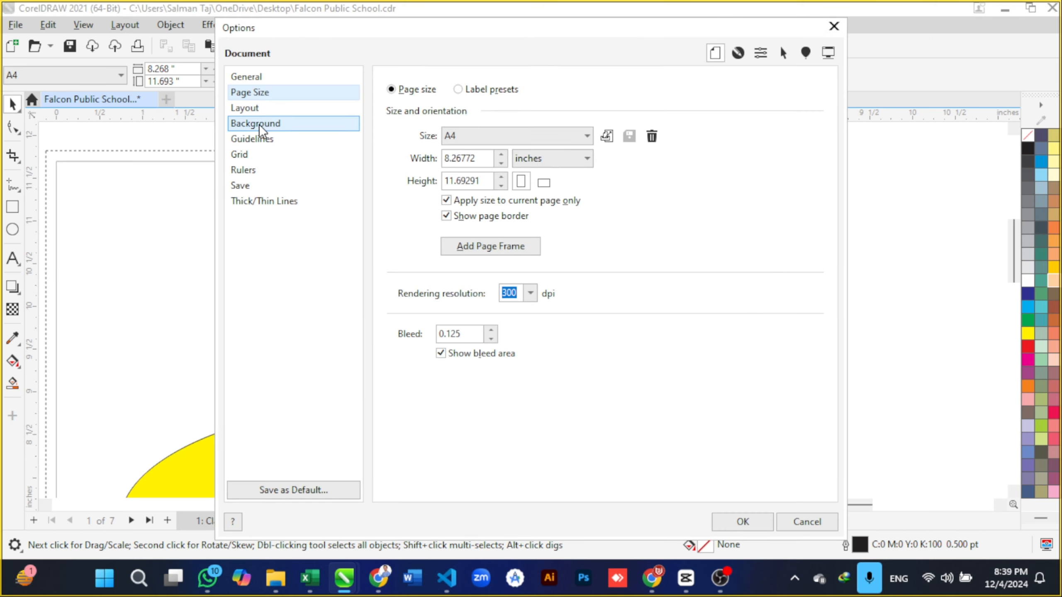
{"action": "left_click", "coordinate": [259, 125]}
{"action": "left_click", "coordinate": [404, 109]}
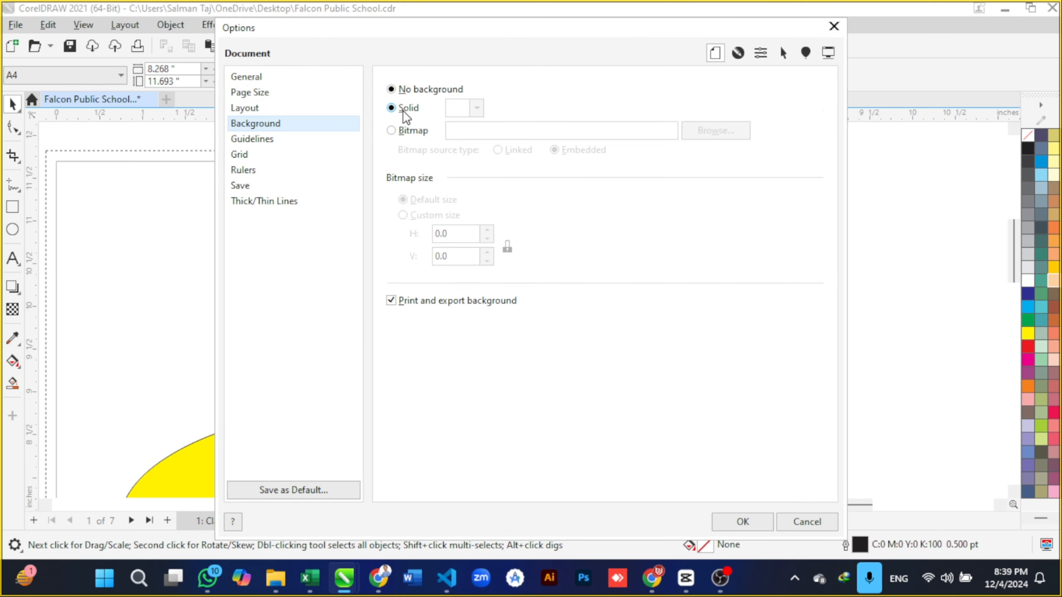
{"action": "left_click", "coordinate": [476, 109]}
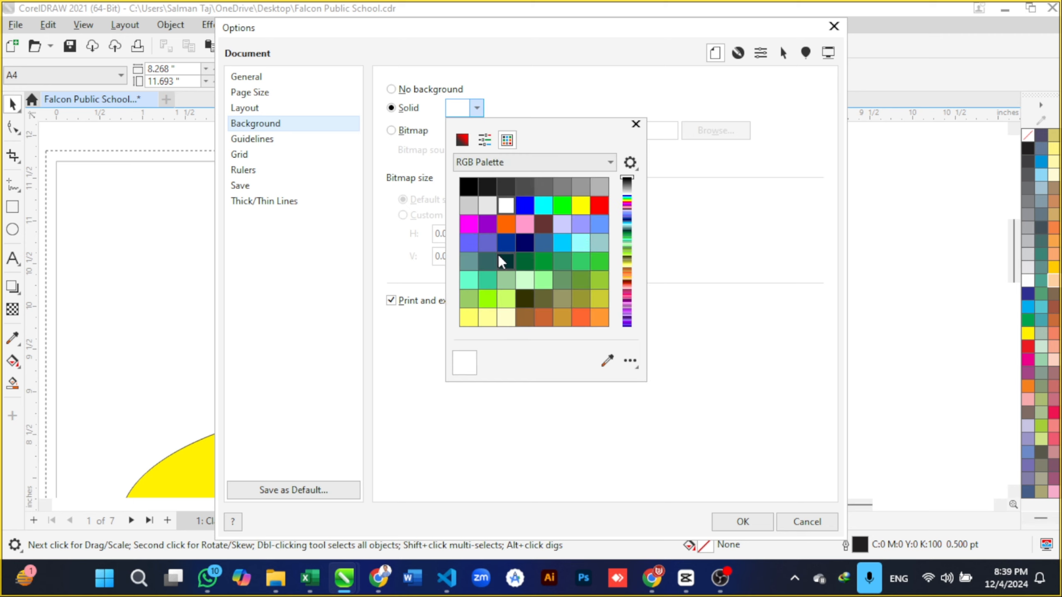
{"action": "left_click", "coordinate": [525, 224]}
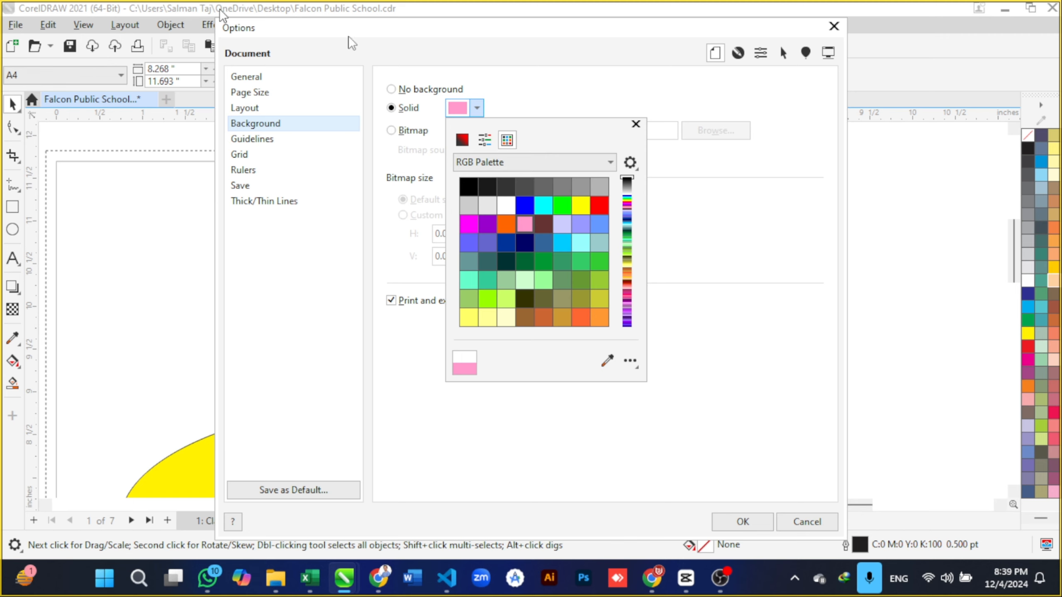
{"action": "left_click", "coordinate": [742, 522]}
{"action": "left_click", "coordinate": [742, 523]}
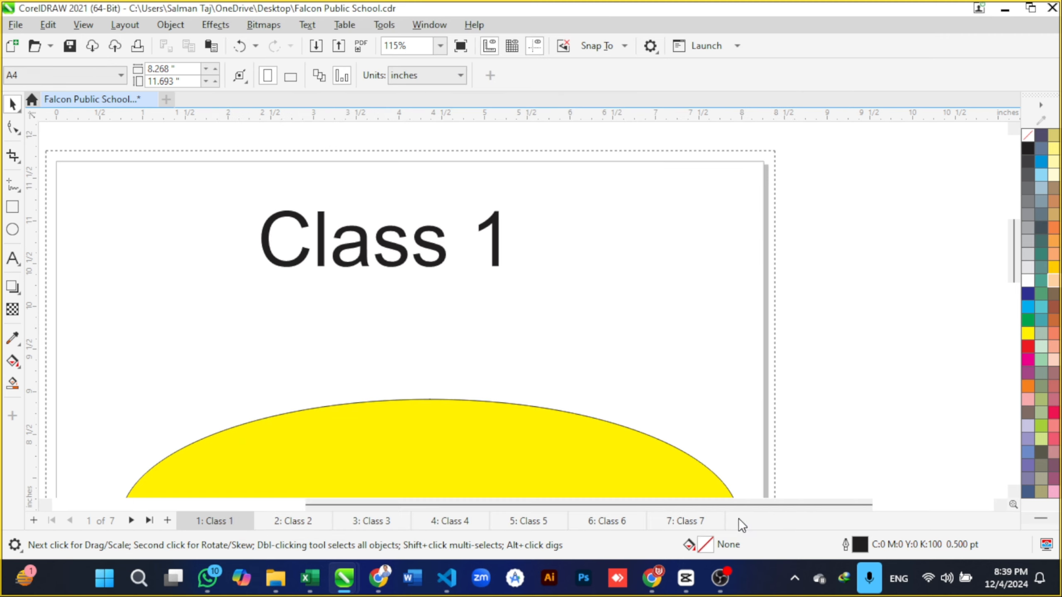
Step: Check the Class 2 to Class 5 pages, then undo the pink background
{"action": "scroll", "coordinate": [656, 296], "scroll_direction": "down", "scroll_amount": 2}
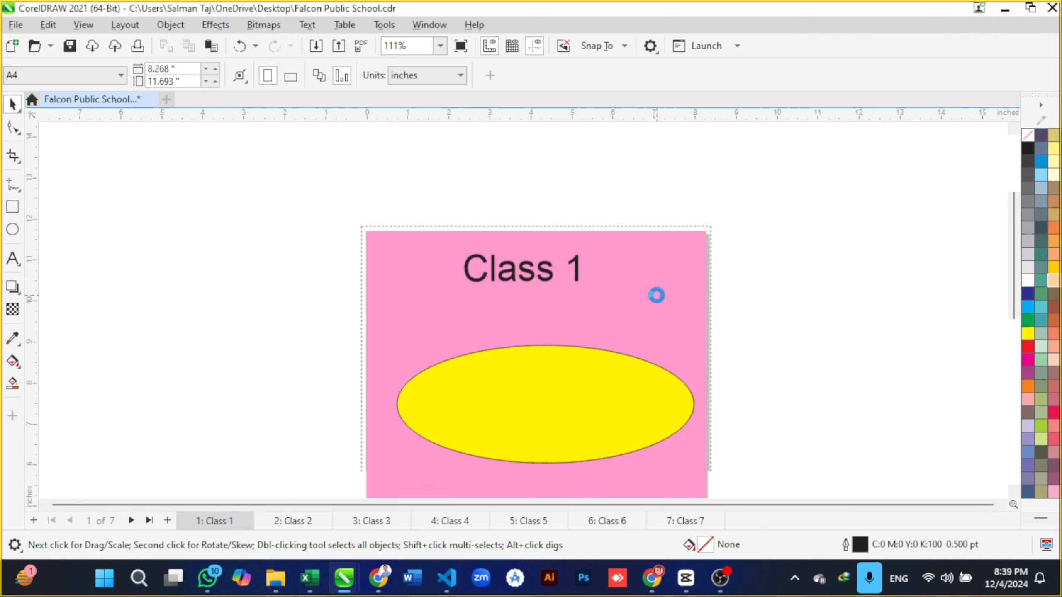
{"action": "left_click", "coordinate": [308, 527]}
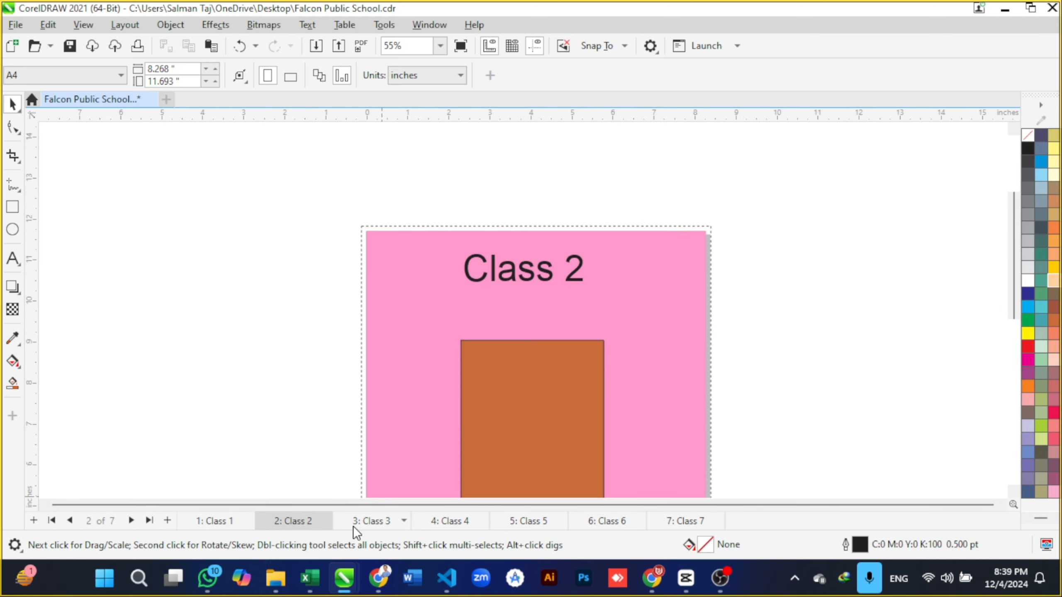
{"action": "left_click", "coordinate": [376, 523]}
{"action": "left_click", "coordinate": [456, 523]}
{"action": "left_click", "coordinate": [515, 524]}
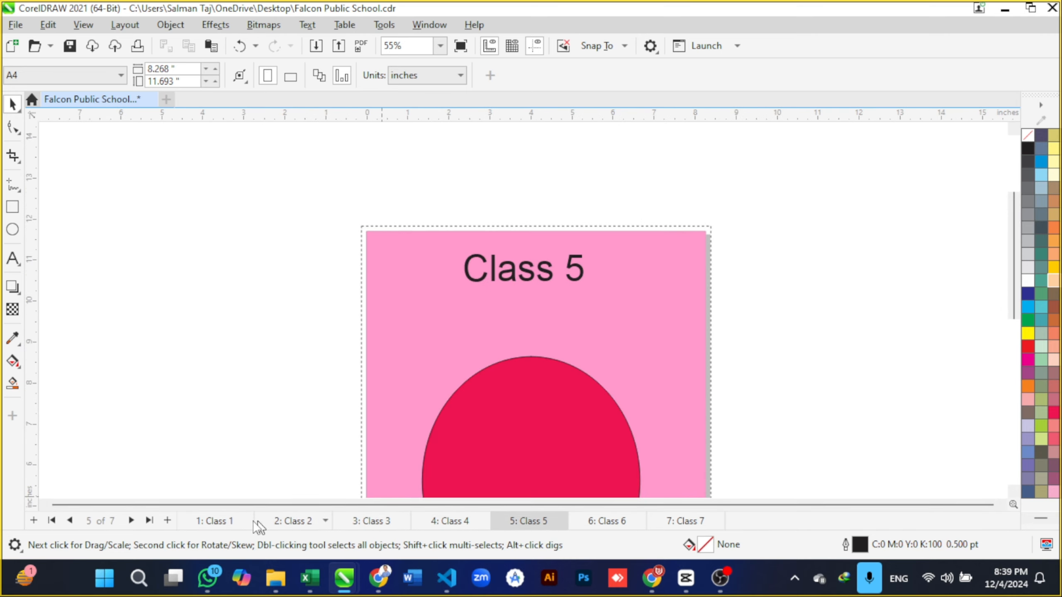
{"action": "key", "text": "ctrl+z"}
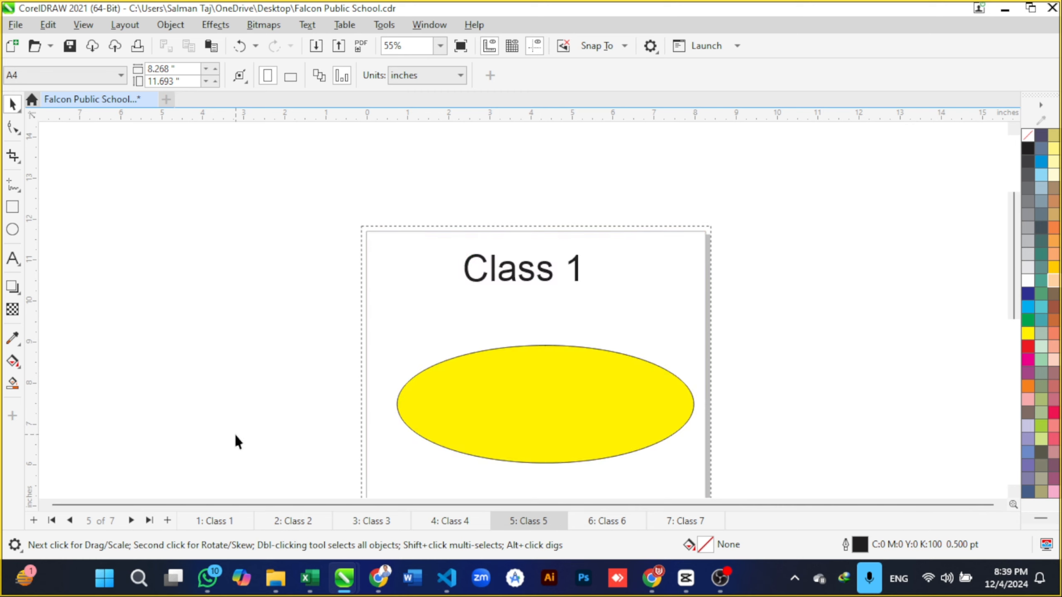
Step: Look through the Layout menu, then bring up the PDF notes in Chrome
{"action": "left_click", "coordinate": [131, 27]}
{"action": "left_click", "coordinate": [129, 27]}
{"action": "left_click", "coordinate": [130, 26]}
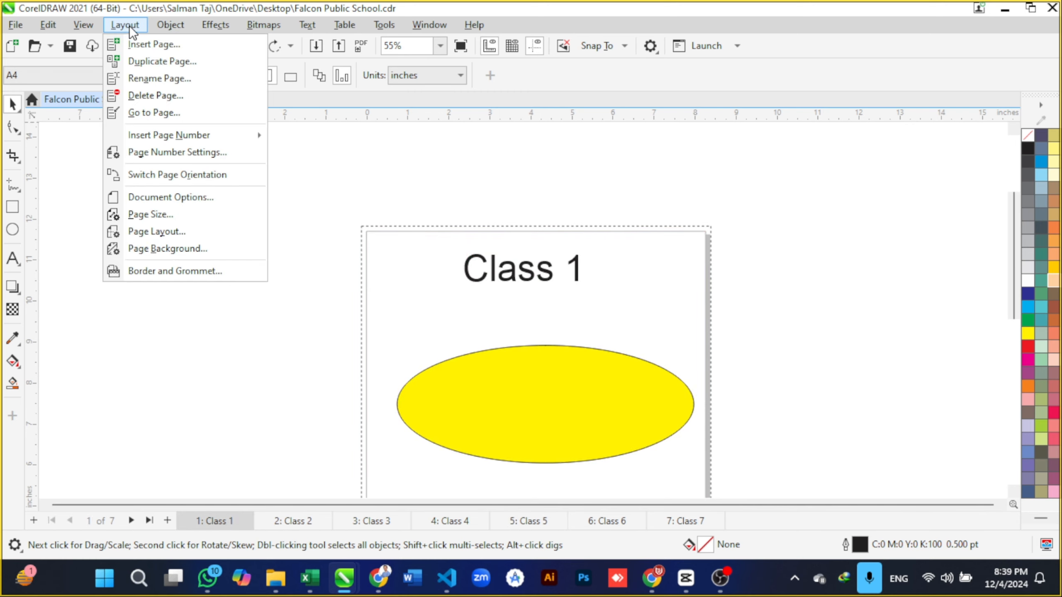
{"action": "left_click", "coordinate": [130, 26]}
{"action": "left_click", "coordinate": [129, 26]}
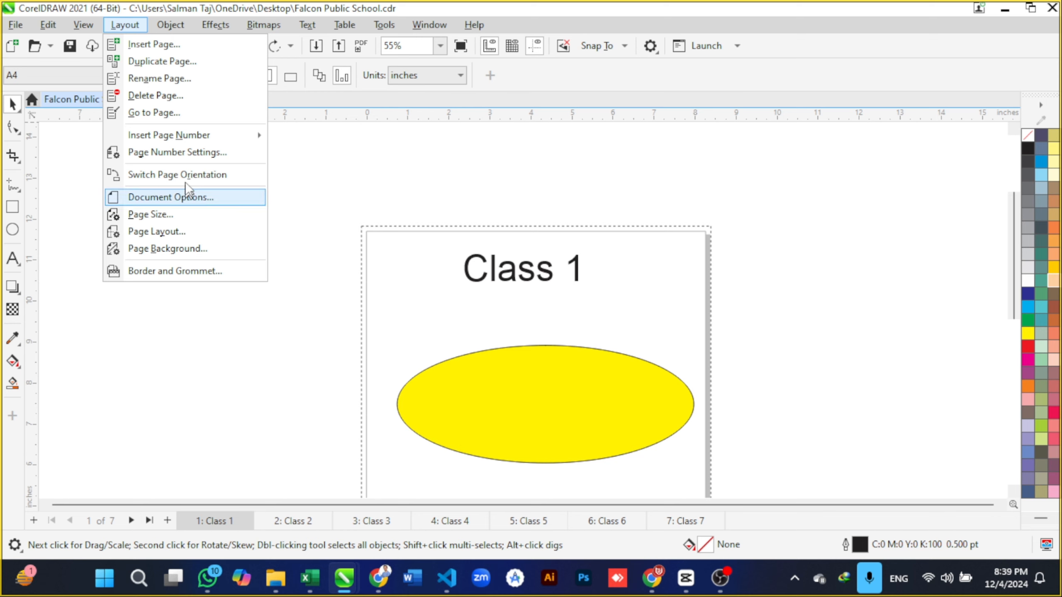
{"action": "left_click", "coordinate": [481, 212]}
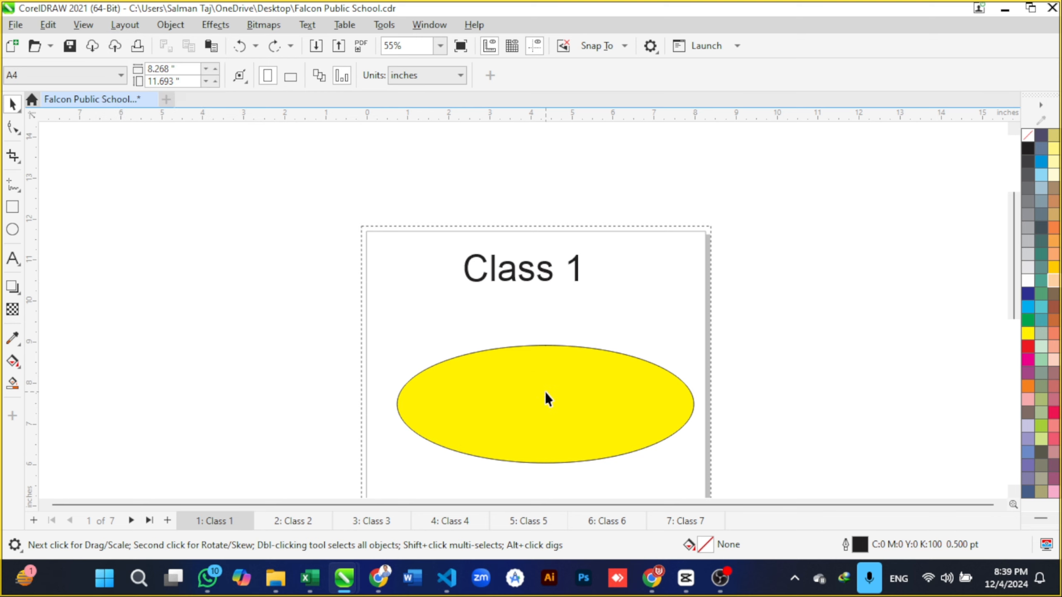
{"action": "left_click", "coordinate": [385, 583]}
Step: Scroll the notes to the Text Formatting Commands, highlight CTRL + T, then return to CorelDRAW
{"action": "scroll", "coordinate": [444, 350], "scroll_direction": "down", "scroll_amount": 5}
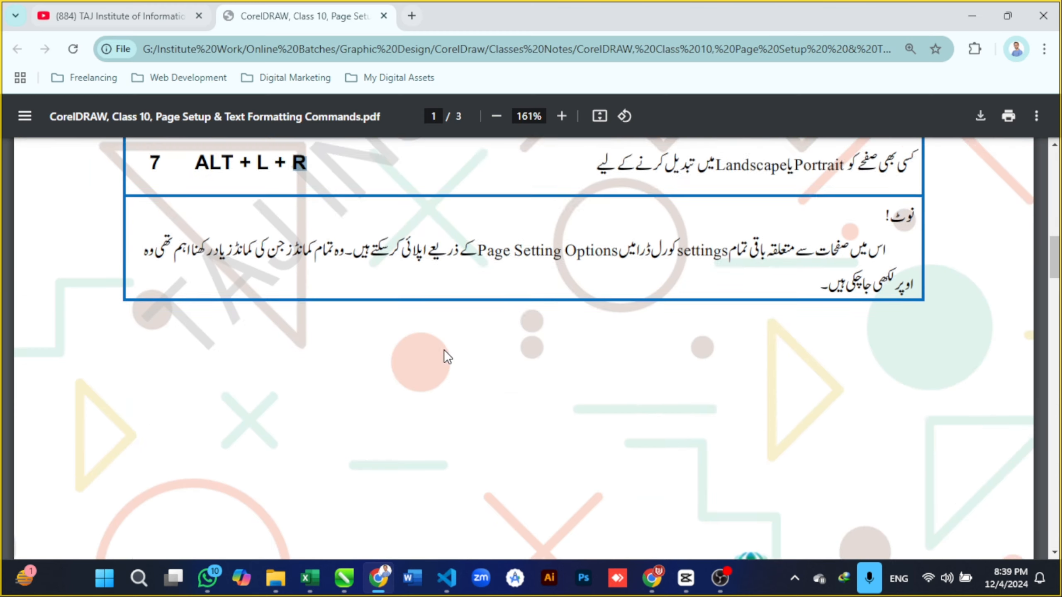
{"action": "scroll", "coordinate": [444, 350], "scroll_direction": "up", "scroll_amount": 4}
{"action": "scroll", "coordinate": [444, 350], "scroll_direction": "down", "scroll_amount": 5}
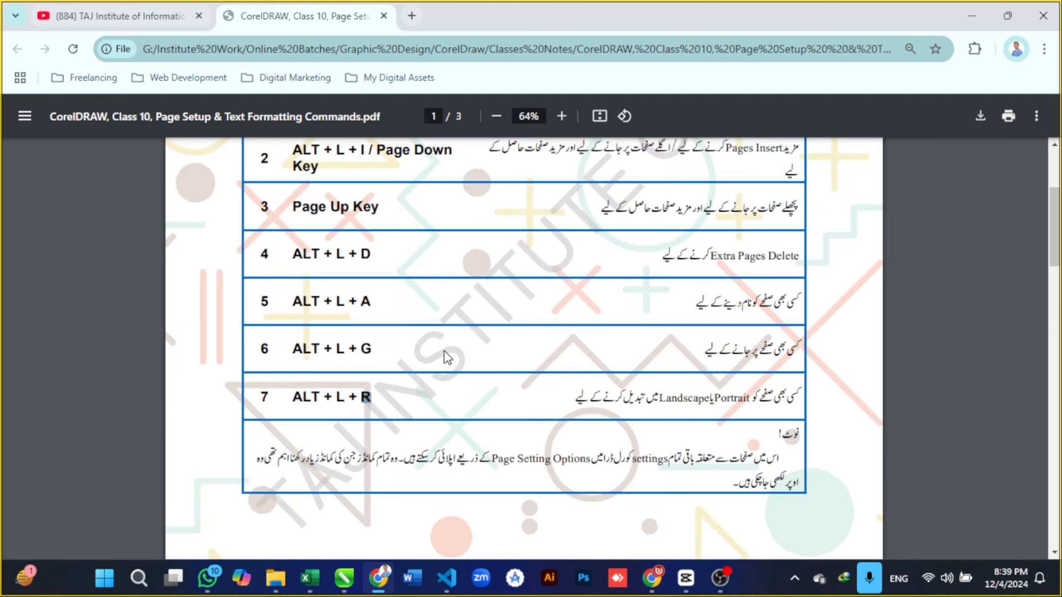
{"action": "scroll", "coordinate": [444, 350], "scroll_direction": "up", "scroll_amount": 2}
{"action": "scroll", "coordinate": [542, 209], "scroll_direction": "up", "scroll_amount": 3}
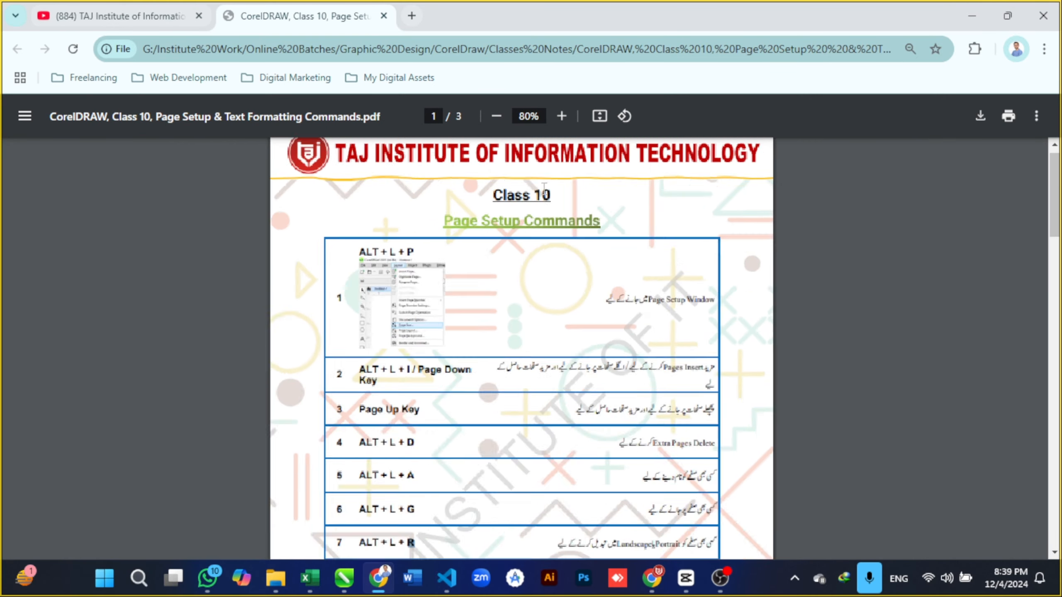
{"action": "scroll", "coordinate": [551, 297], "scroll_direction": "down", "scroll_amount": 8}
{"action": "scroll", "coordinate": [551, 309], "scroll_direction": "down", "scroll_amount": 5}
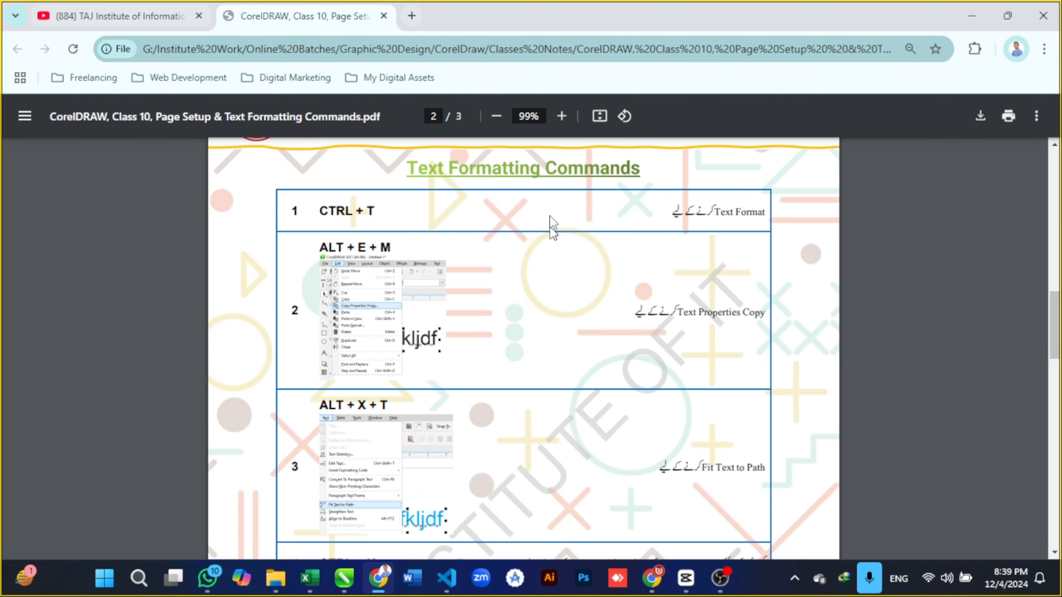
{"action": "scroll", "coordinate": [542, 202], "scroll_direction": "up", "scroll_amount": 1}
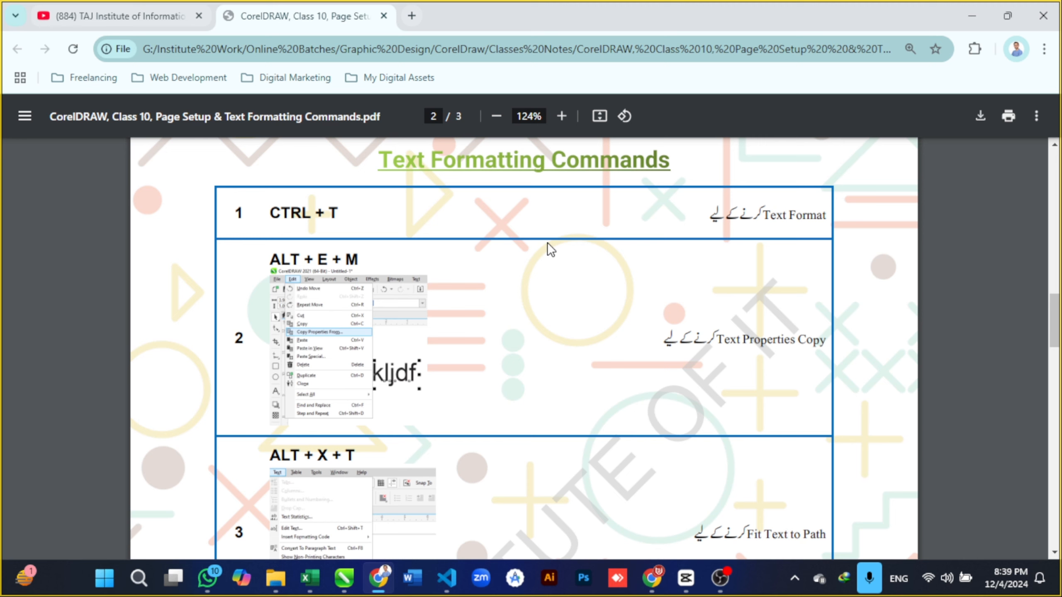
{"action": "scroll", "coordinate": [551, 231], "scroll_direction": "up", "scroll_amount": 2}
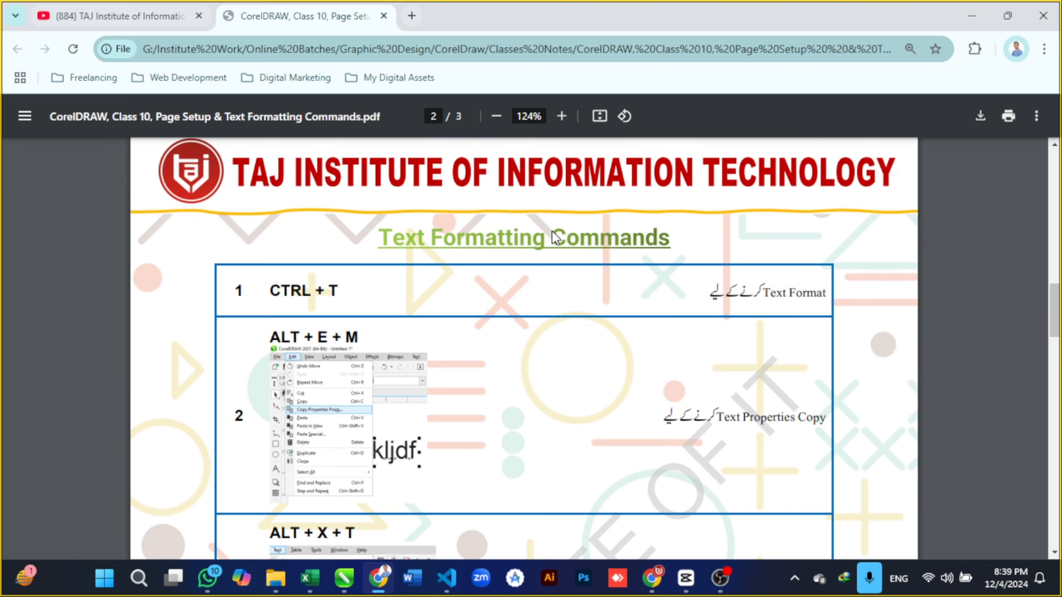
{"action": "scroll", "coordinate": [555, 310], "scroll_direction": "up", "scroll_amount": 2}
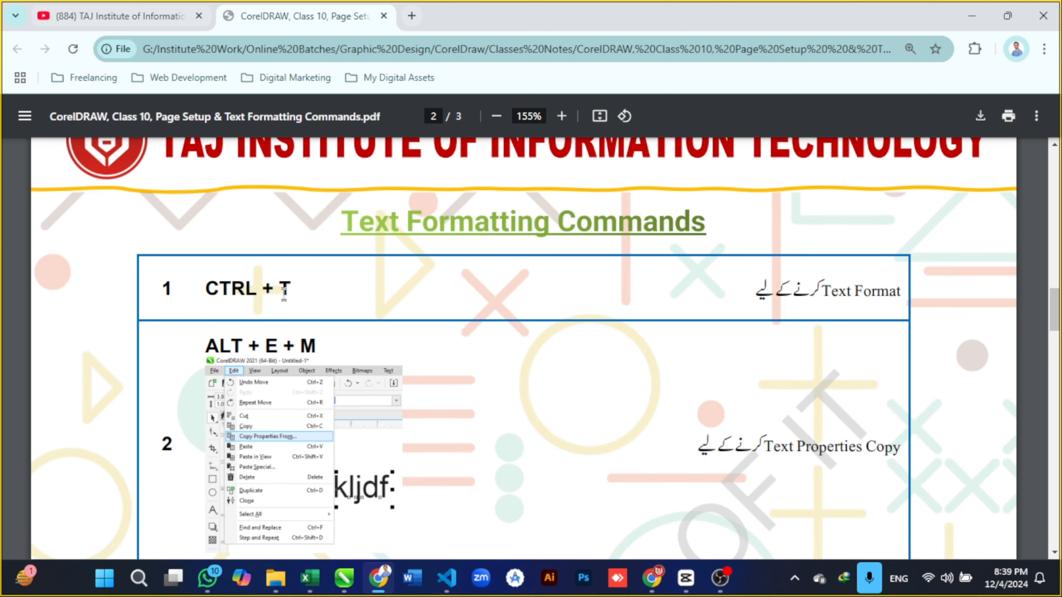
{"action": "left_click_drag", "start_coordinate": [284, 293], "coordinate": [213, 299]}
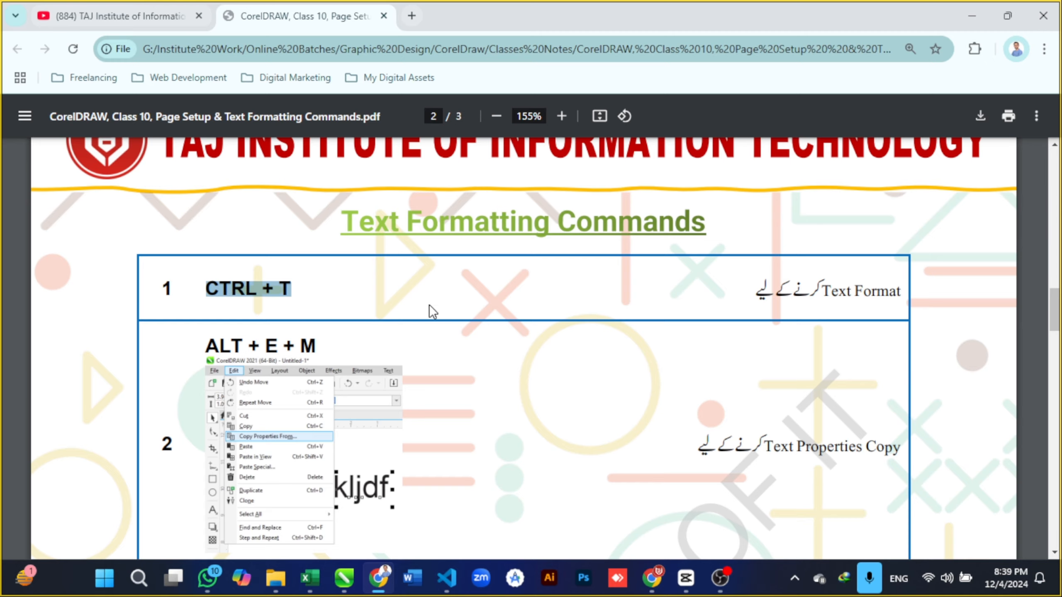
{"action": "scroll", "coordinate": [429, 304], "scroll_direction": "down", "scroll_amount": 2}
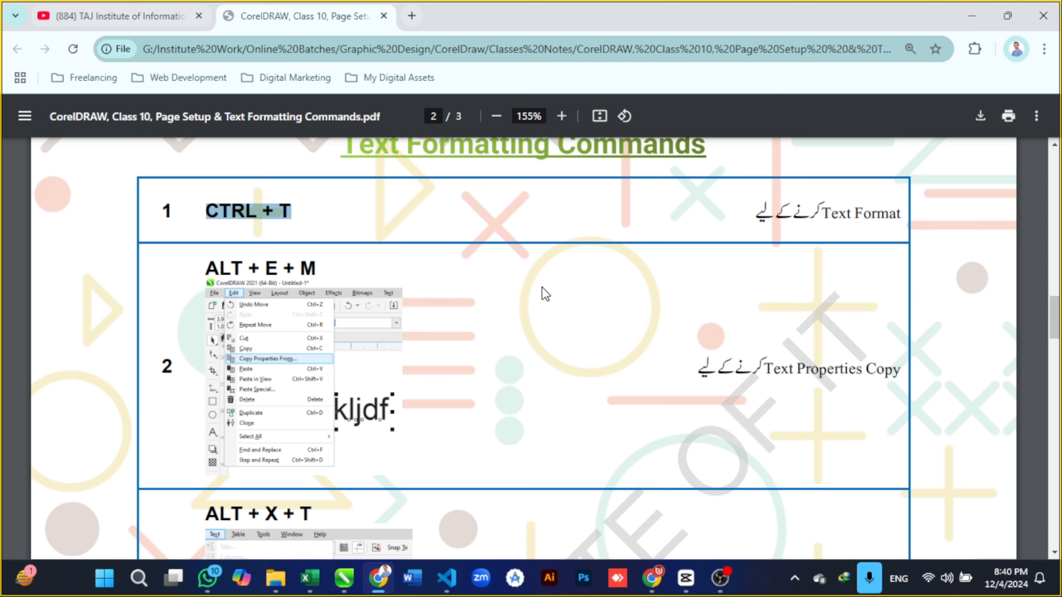
{"action": "left_click", "coordinate": [352, 574]}
{"action": "scroll", "coordinate": [501, 396], "scroll_direction": "down", "scroll_amount": 3}
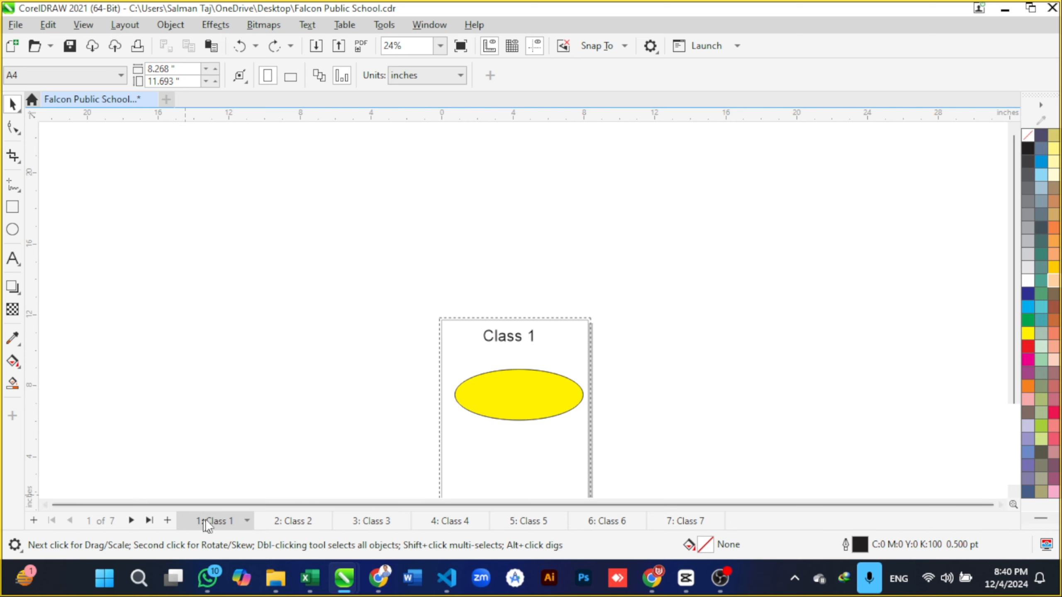
Step: Add the text TAJ INSTITUTE with the F8 Text tool and move it left
{"action": "scroll", "coordinate": [219, 251], "scroll_direction": "up", "scroll_amount": 2}
{"action": "scroll", "coordinate": [219, 249], "scroll_direction": "up", "scroll_amount": 2}
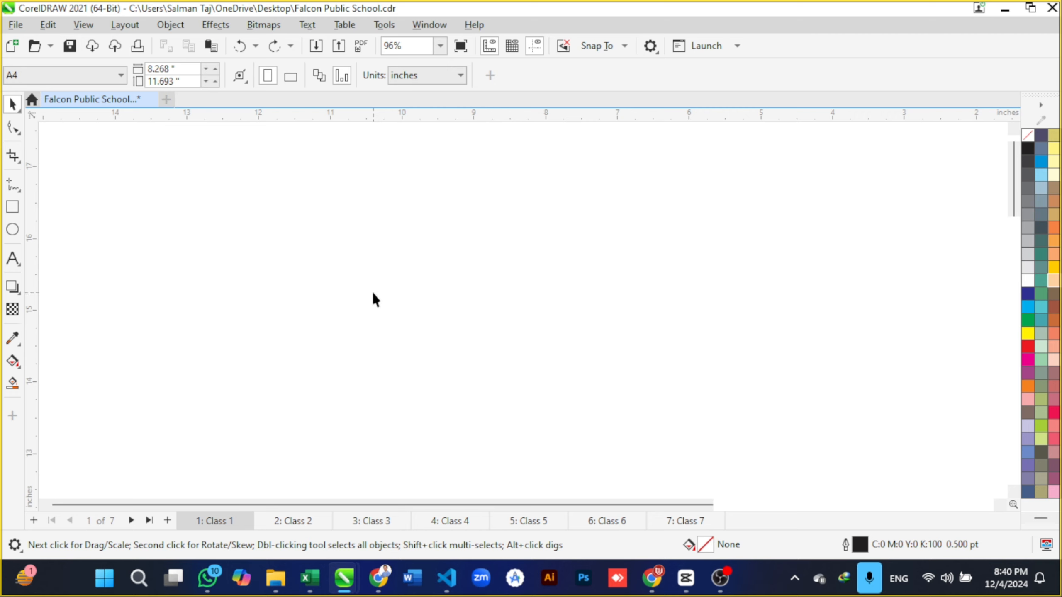
{"action": "key", "text": "F7"}
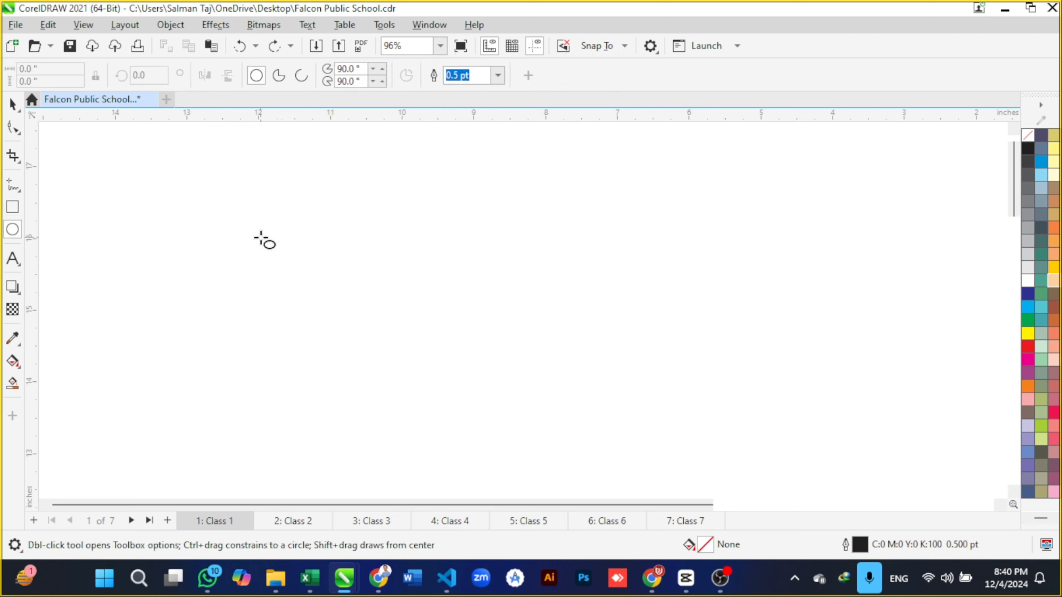
{"action": "key", "text": "F8"}
{"action": "left_click", "coordinate": [261, 234]}
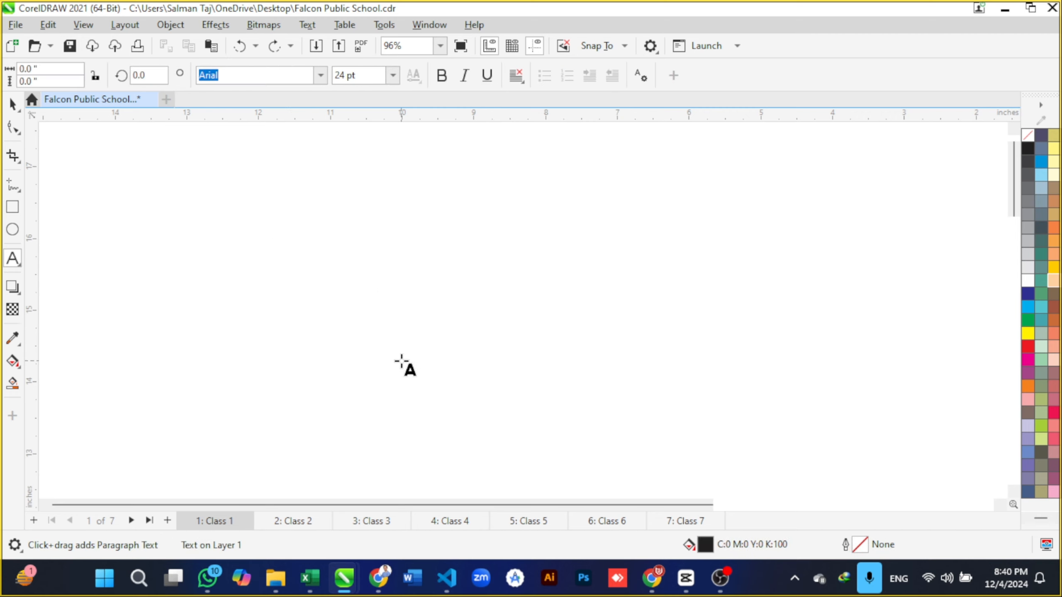
{"action": "type", "text": "TAJ"}
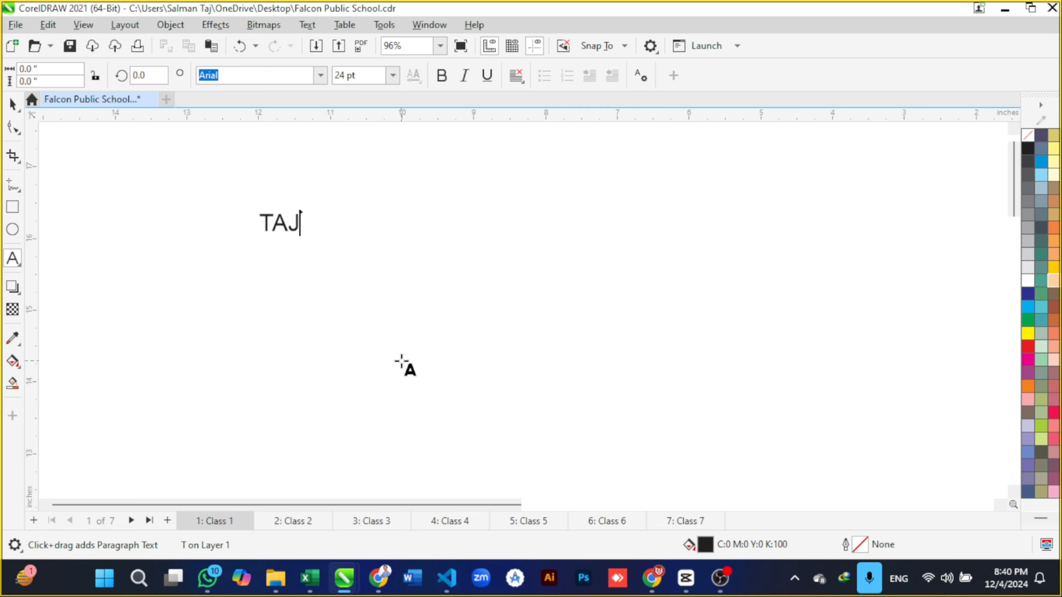
{"action": "type", "text": " INSTITUTE"}
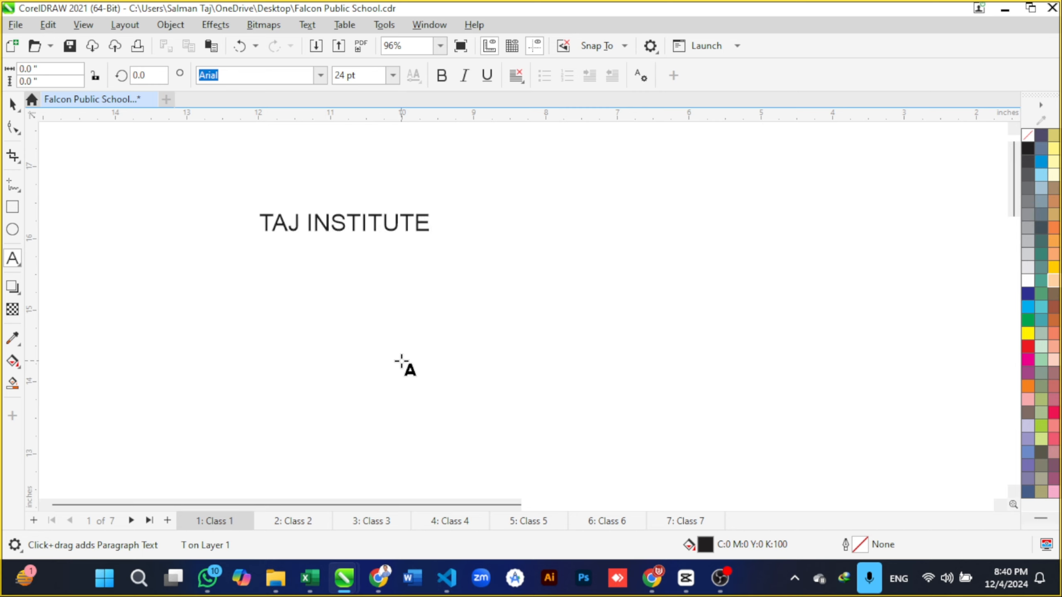
{"action": "key", "text": "ctrl+space"}
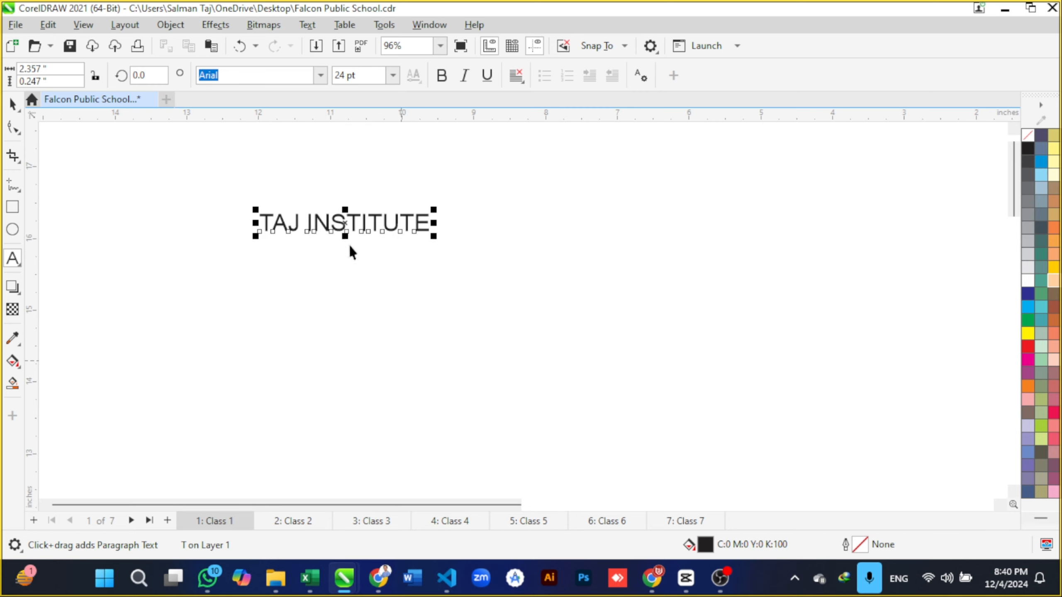
{"action": "left_click_drag", "start_coordinate": [345, 222], "coordinate": [222, 229]}
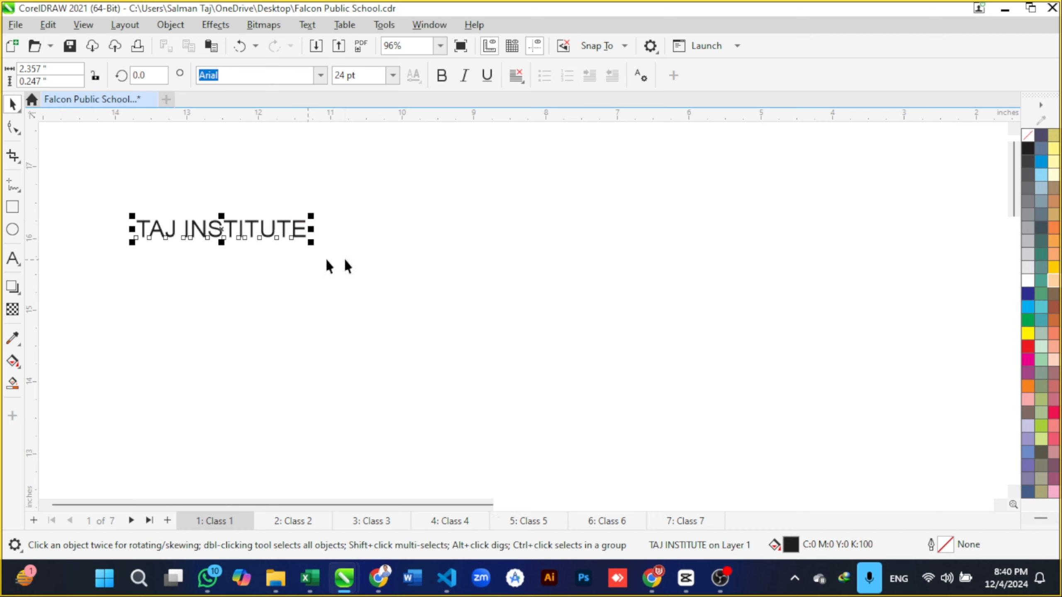
{"action": "left_click", "coordinate": [426, 268]}
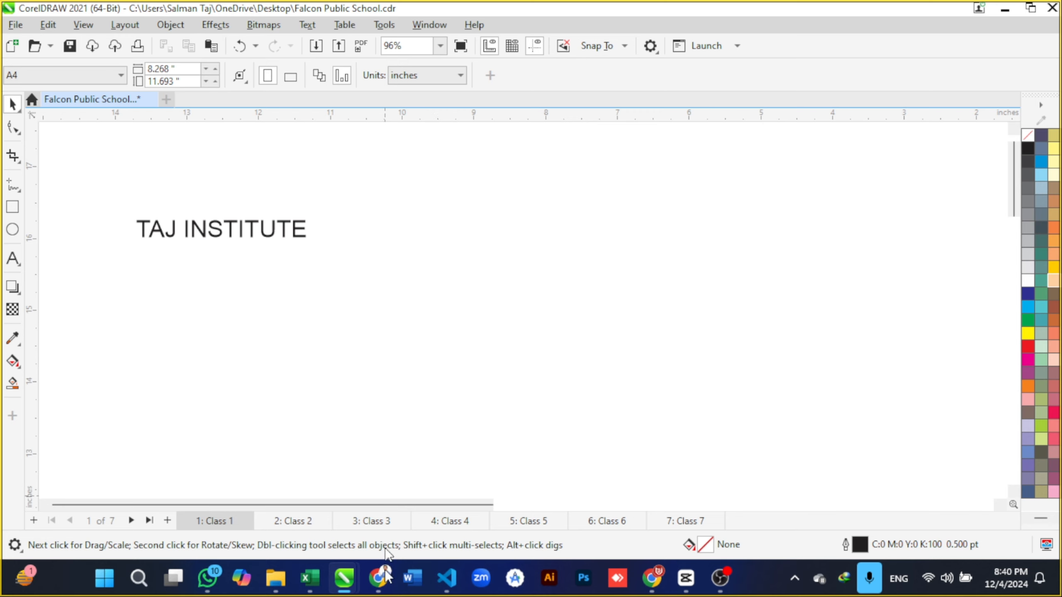
Step: Clear the CTRL + T highlight in the notes, then nudge TAJ INSTITUTE further left
{"action": "left_click", "coordinate": [378, 578]}
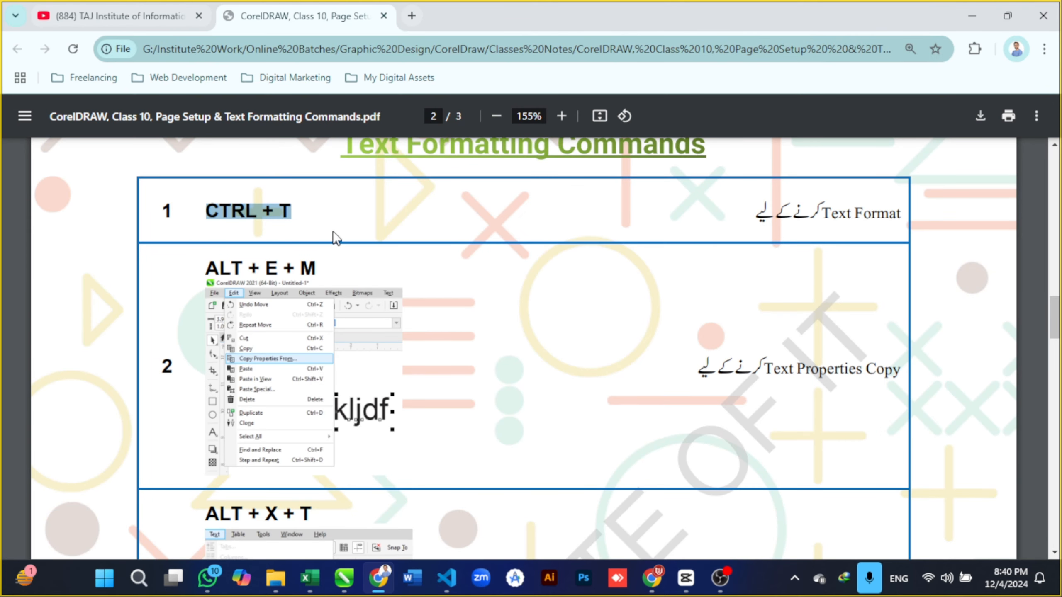
{"action": "left_click", "coordinate": [307, 221]}
{"action": "left_click", "coordinate": [346, 580]}
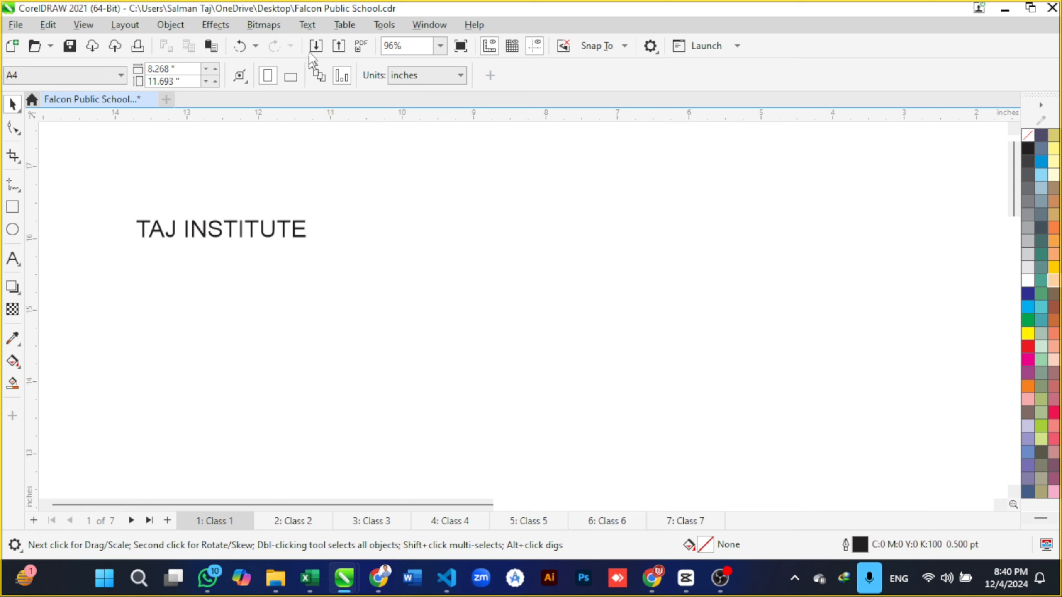
{"action": "left_click", "coordinate": [283, 221]}
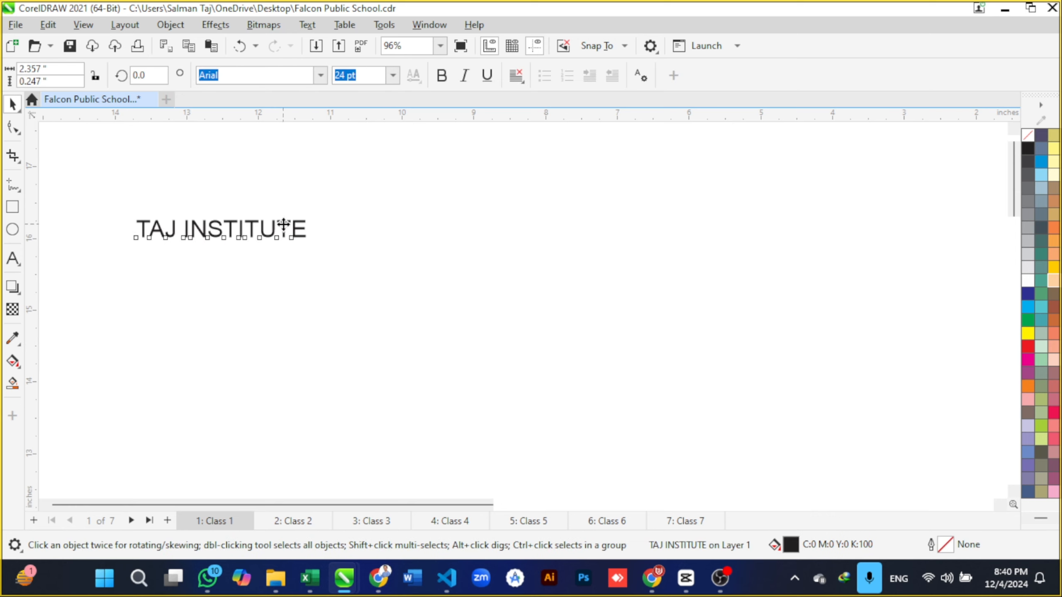
{"action": "left_click_drag", "start_coordinate": [282, 221], "coordinate": [249, 227]}
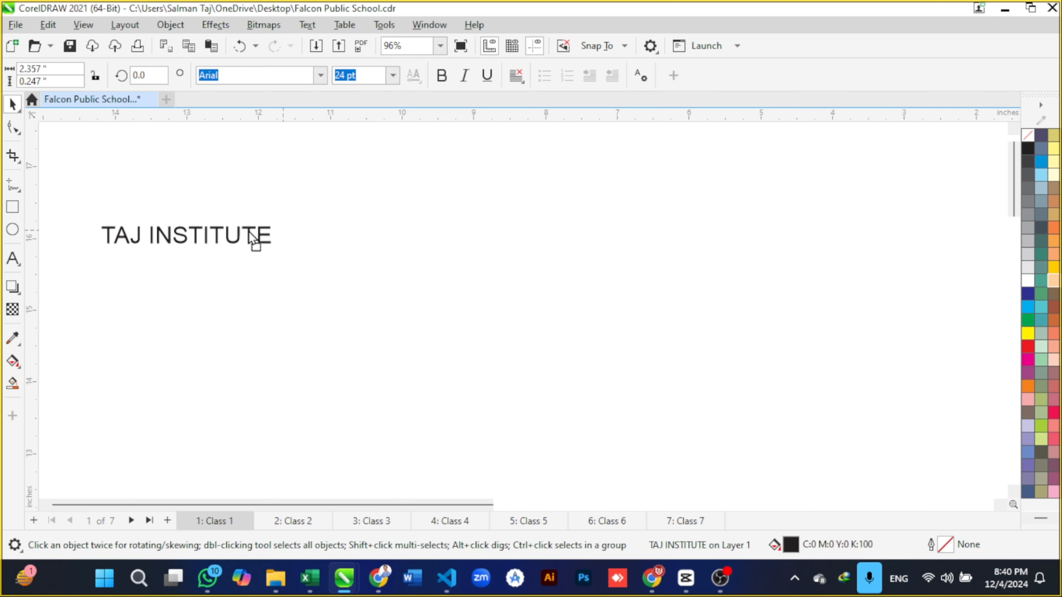
{"action": "left_click", "coordinate": [319, 23]}
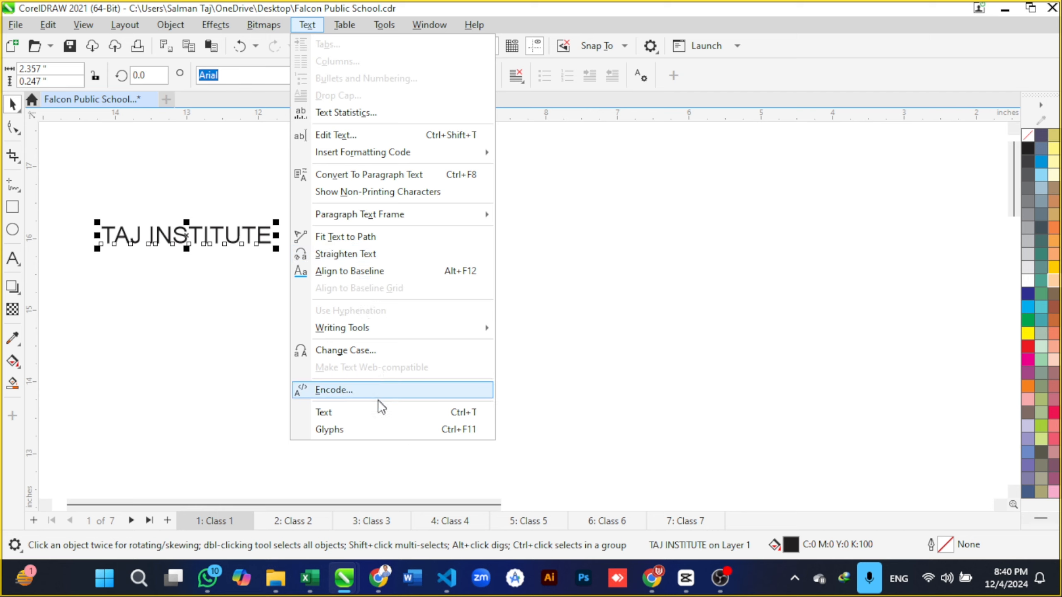
Step: Open the Text properties docker and drag TAJ INSTITUTE back right onto the page
{"action": "left_click", "coordinate": [416, 416]}
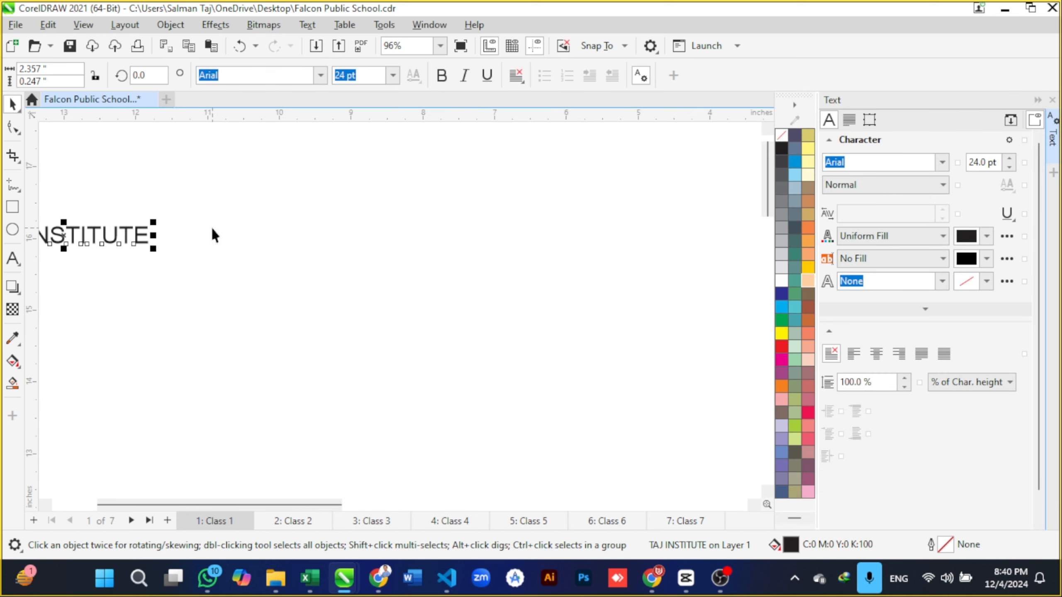
{"action": "left_click_drag", "start_coordinate": [299, 251], "coordinate": [344, 249]}
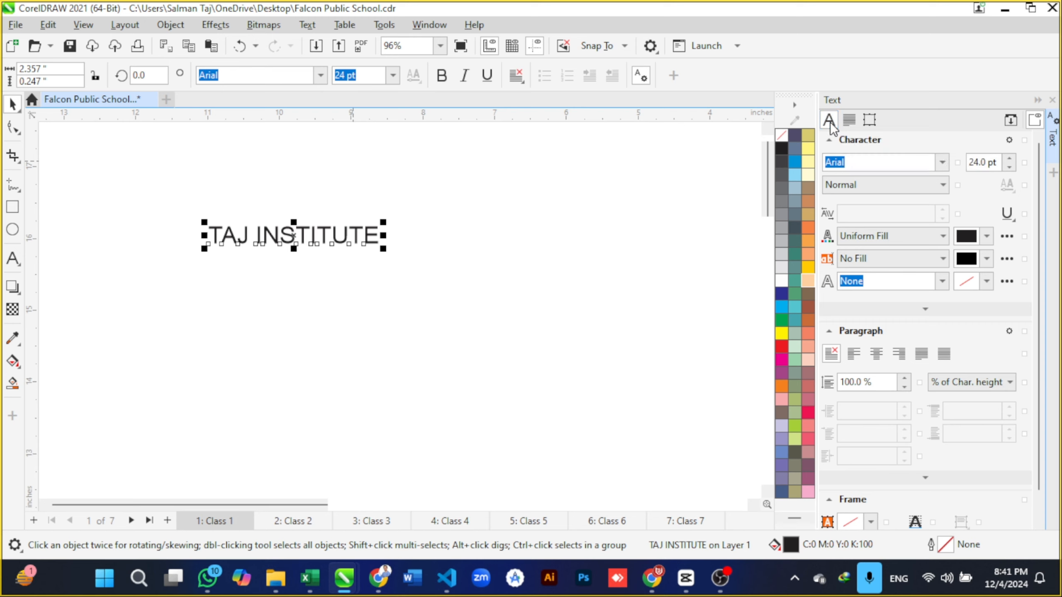
Step: Set TAJ INSTITUTE to Coolvetica Rg at 80 pt and reposition it left and down
{"action": "left_click", "coordinate": [942, 166]}
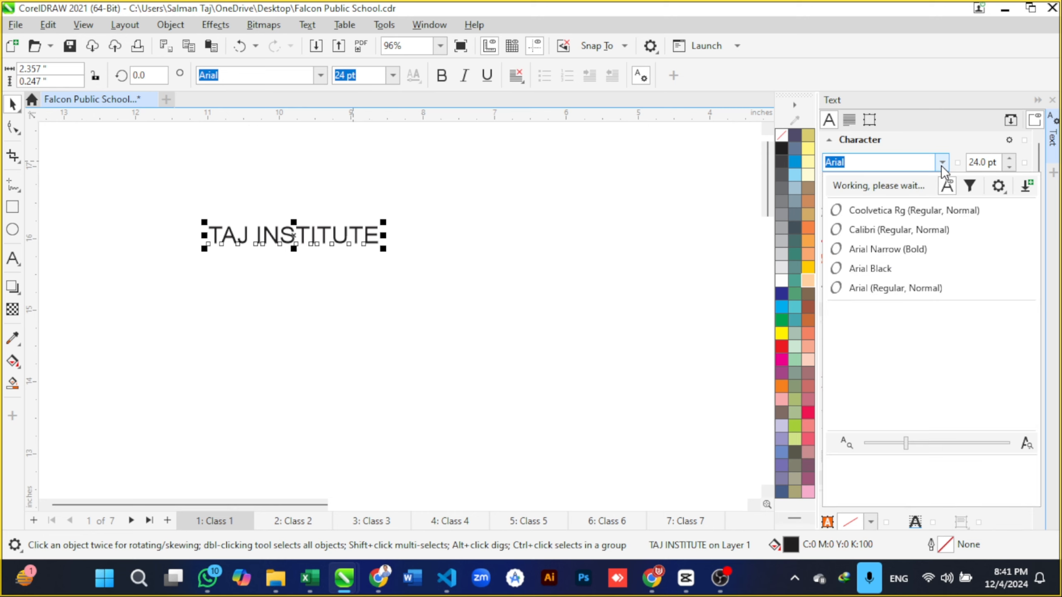
{"action": "left_click", "coordinate": [894, 209]}
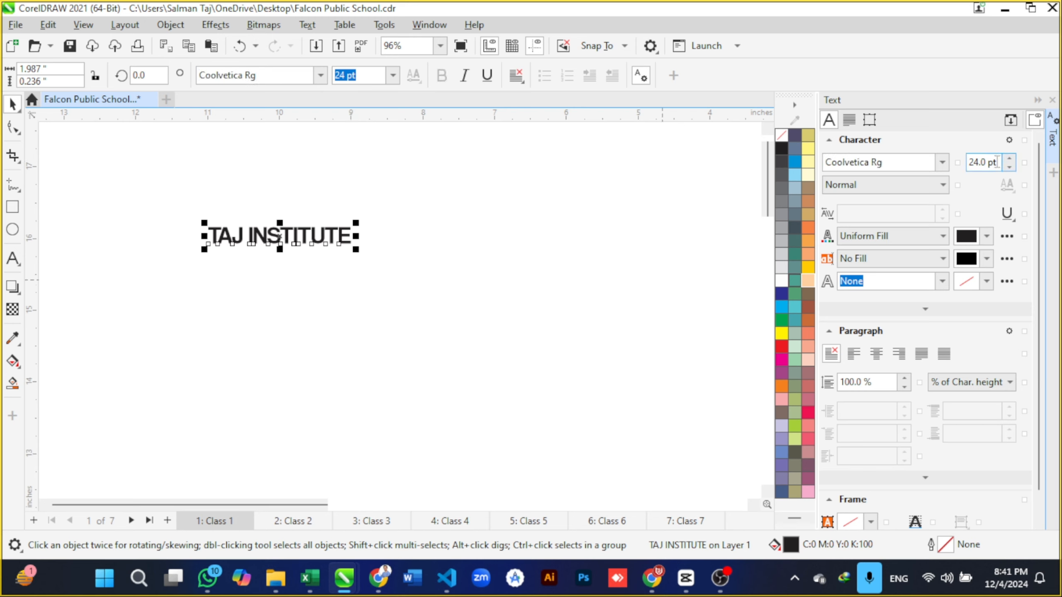
{"action": "left_click_drag", "start_coordinate": [997, 161], "coordinate": [959, 161]}
{"action": "type", "text": "50"}
{"action": "key", "text": "Return"}
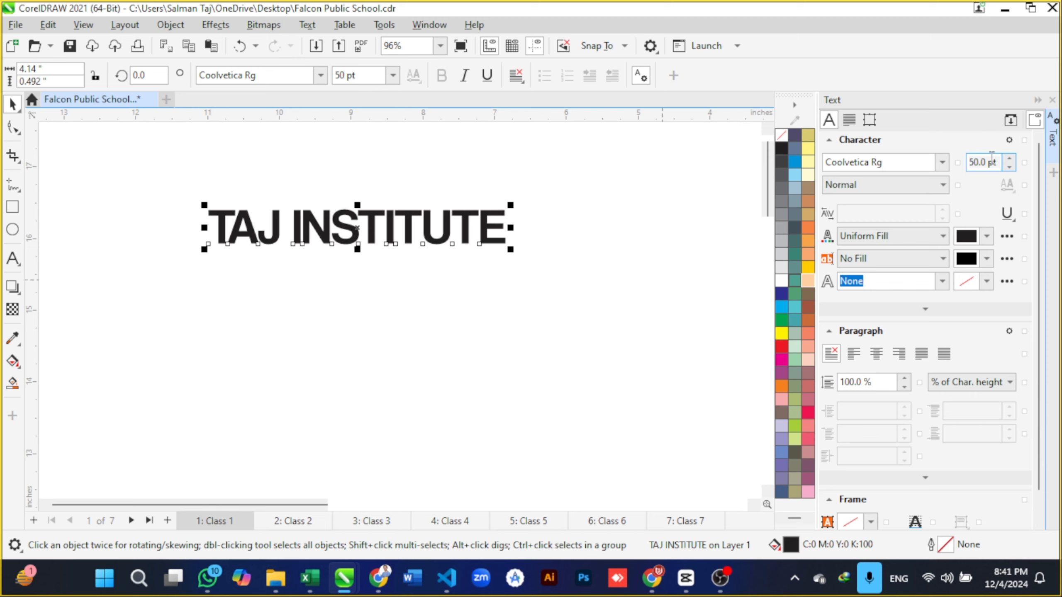
{"action": "left_click_drag", "start_coordinate": [998, 159], "coordinate": [964, 160]}
{"action": "type", "text": "80"}
{"action": "key", "text": "Return"}
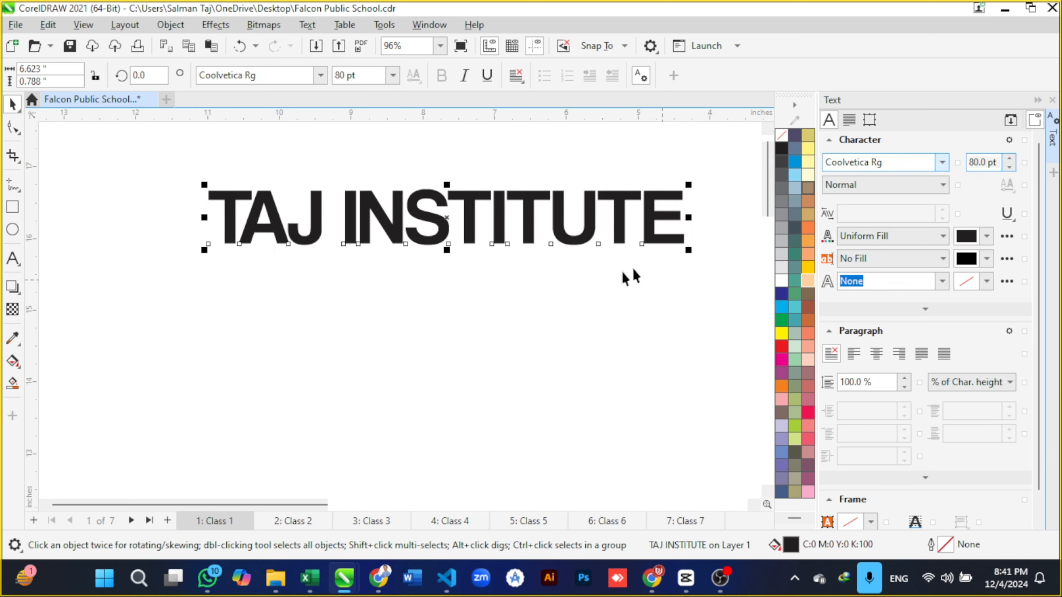
{"action": "left_click_drag", "start_coordinate": [529, 235], "coordinate": [439, 262]}
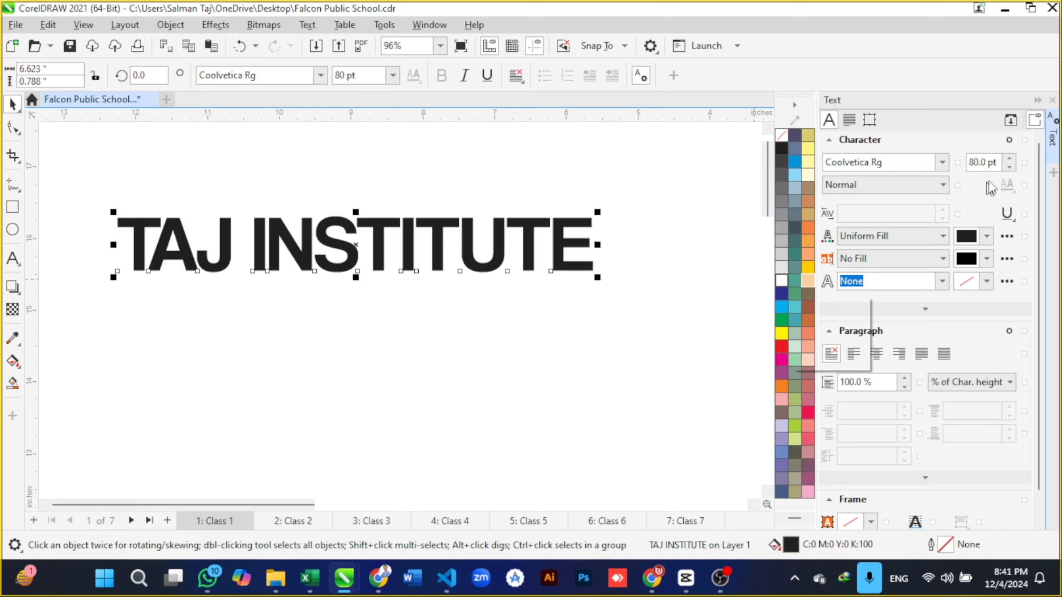
Step: Try italic, keep Normal style, and add a single thin underline
{"action": "left_click", "coordinate": [942, 185]}
{"action": "left_click", "coordinate": [883, 216]}
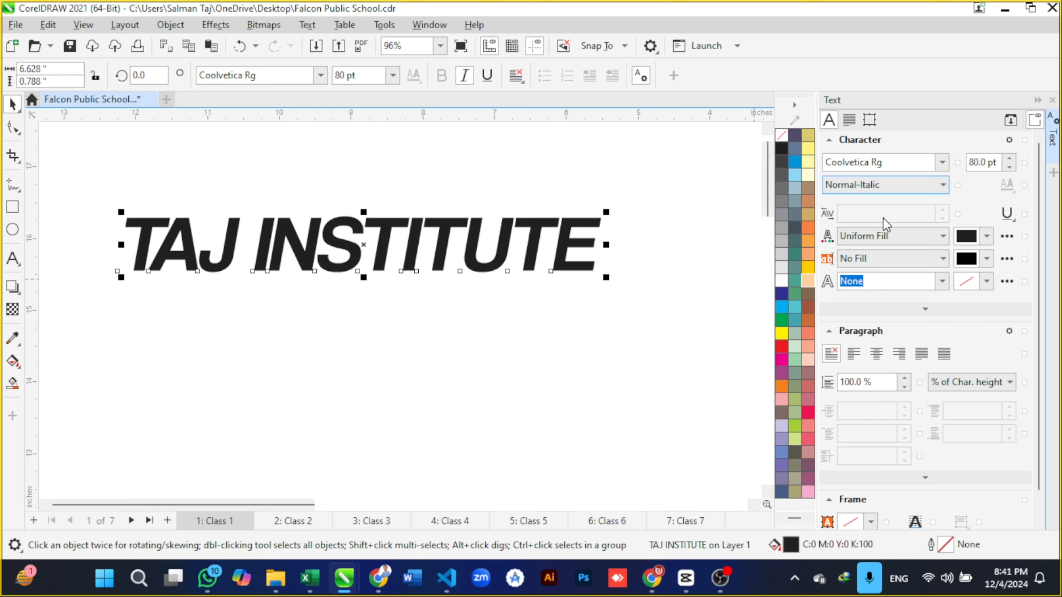
{"action": "left_click", "coordinate": [899, 187]}
{"action": "left_click", "coordinate": [895, 203]}
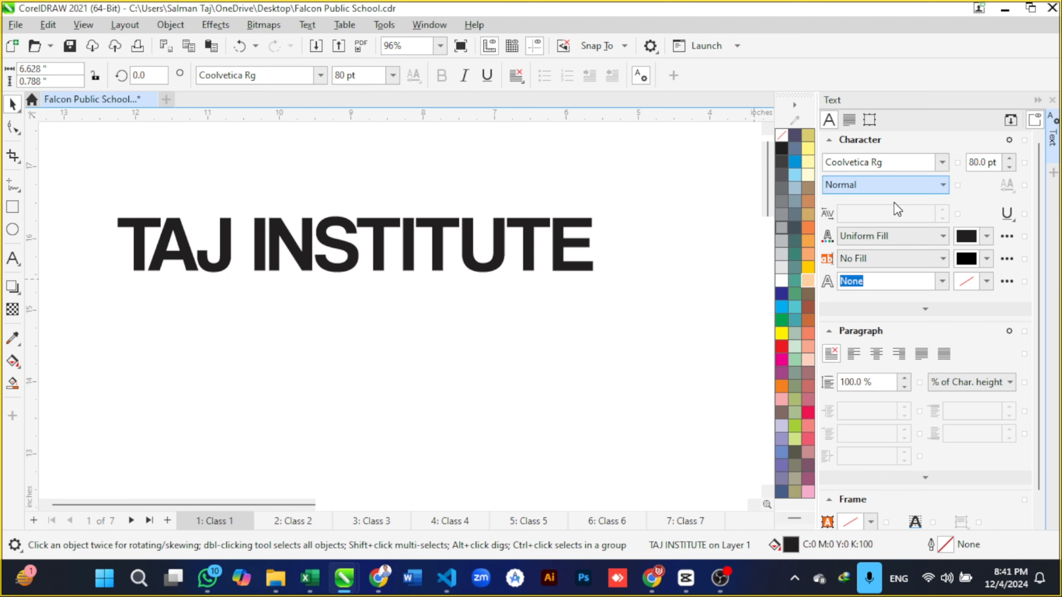
{"action": "left_click", "coordinate": [1014, 217]}
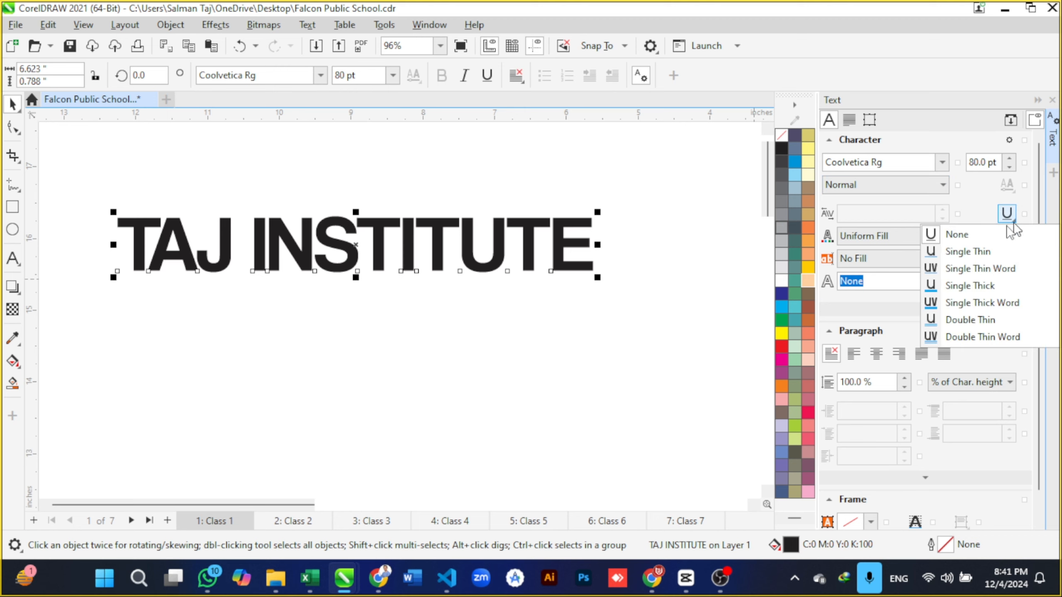
{"action": "left_click", "coordinate": [982, 252]}
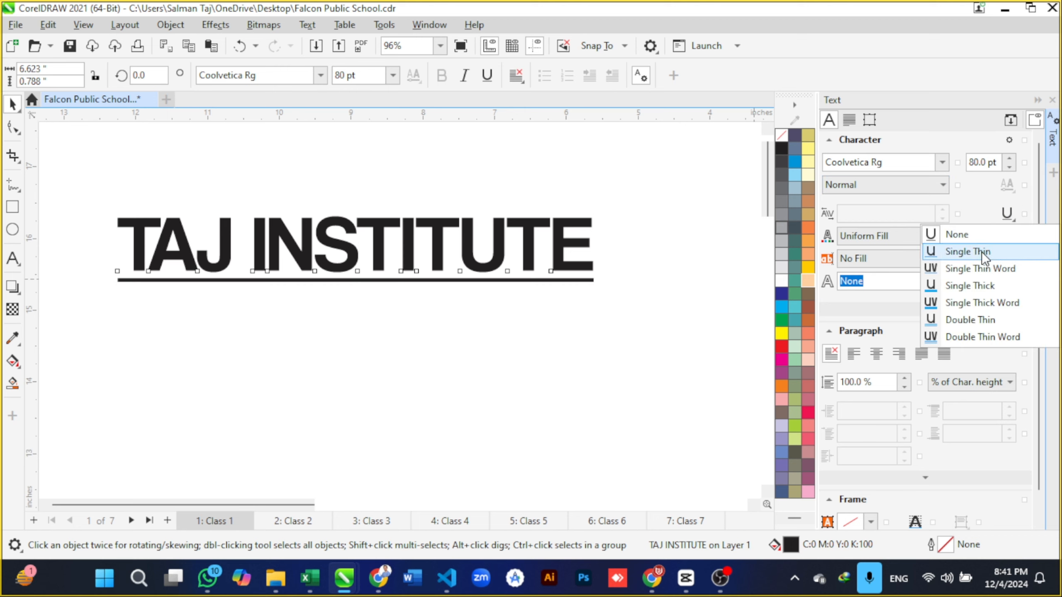
{"action": "left_click", "coordinate": [1014, 217]}
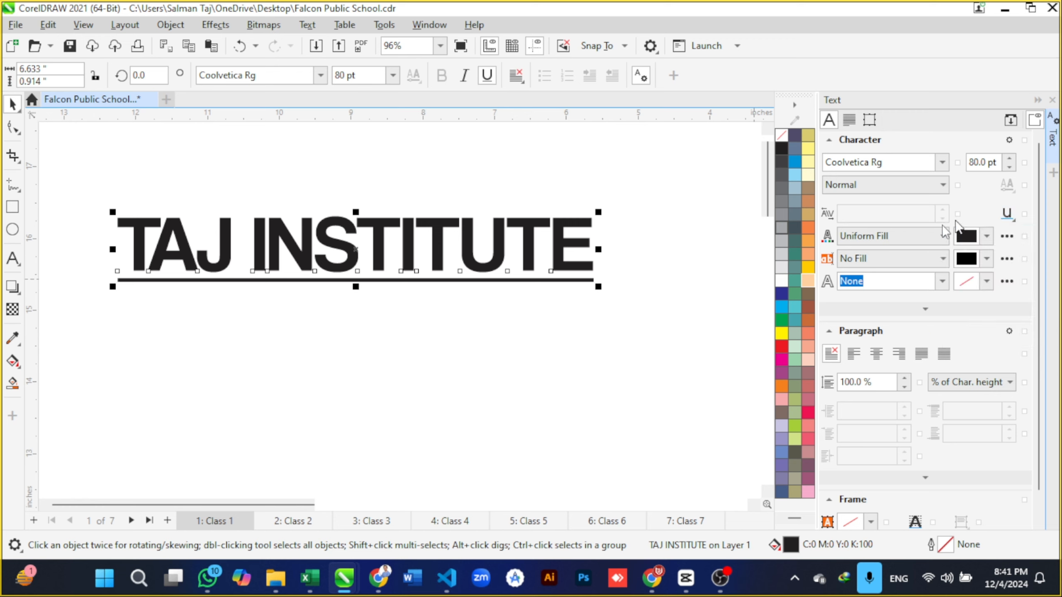
Step: Switch the text fill type to a texture fill
{"action": "left_click", "coordinate": [943, 236]}
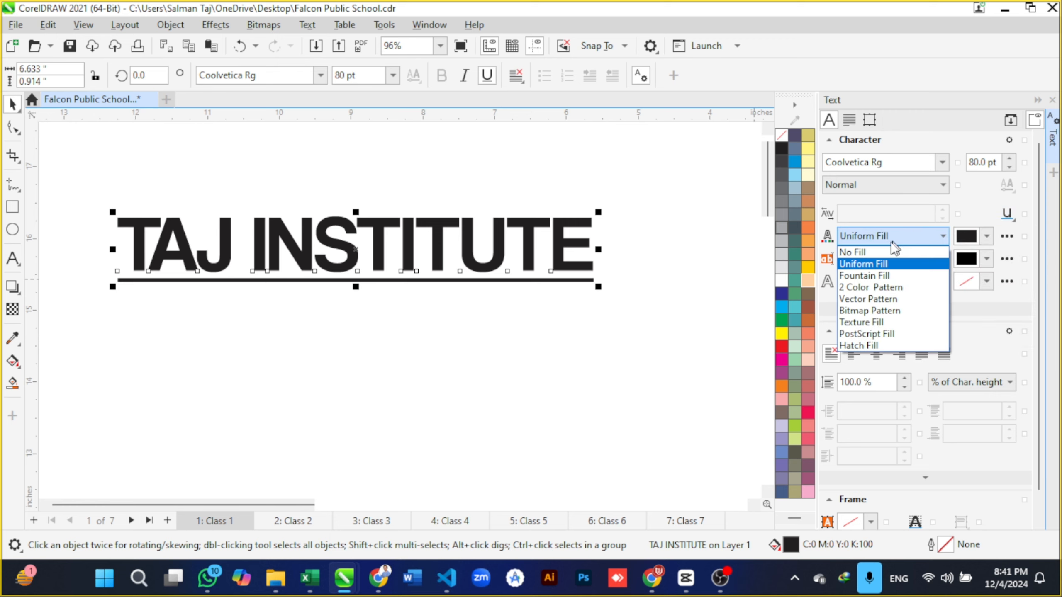
{"action": "left_click", "coordinate": [866, 322]}
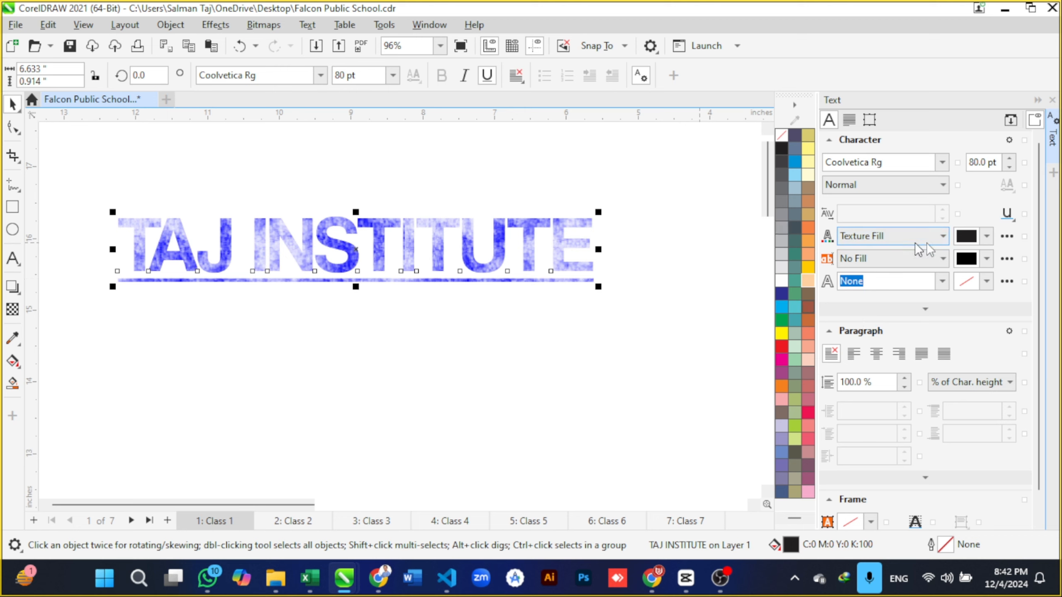
{"action": "left_click", "coordinate": [944, 236]}
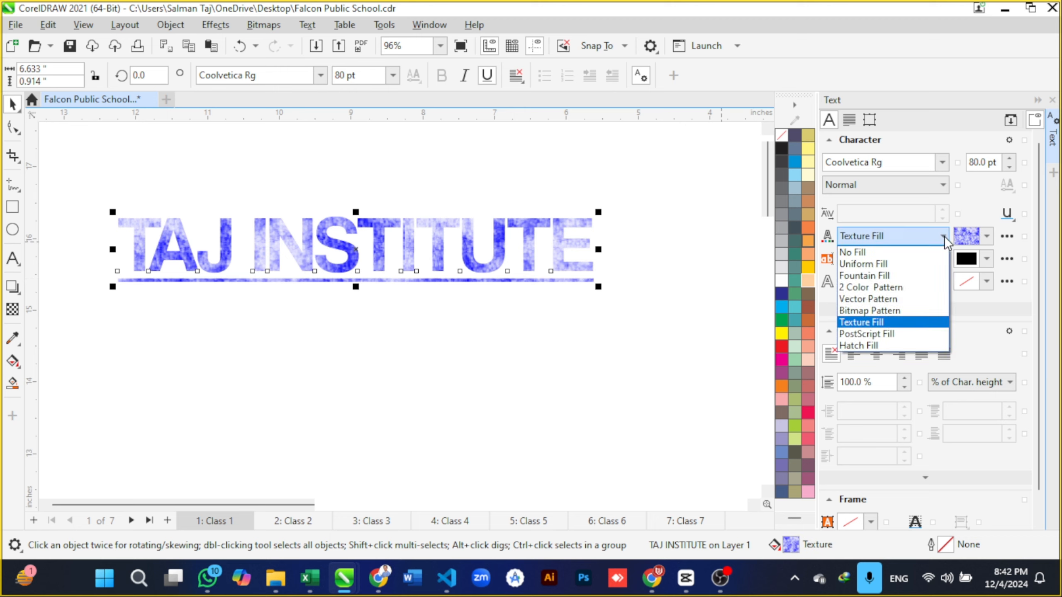
{"action": "left_click", "coordinate": [896, 320]}
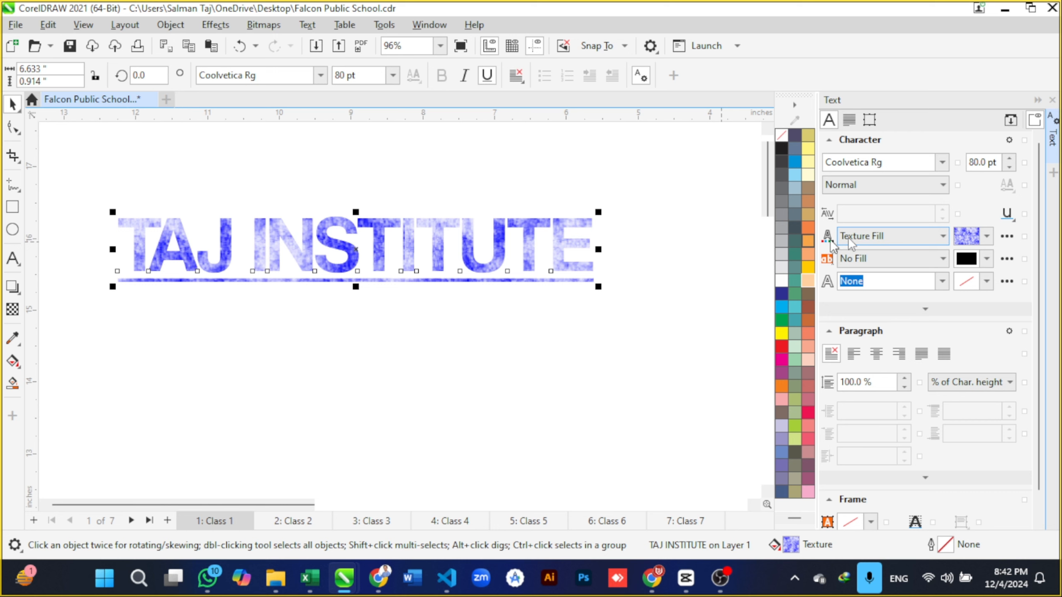
Step: Try yellow-green, purple-white and pink textures, then settle on the blue mottled texture
{"action": "left_click", "coordinate": [987, 237]}
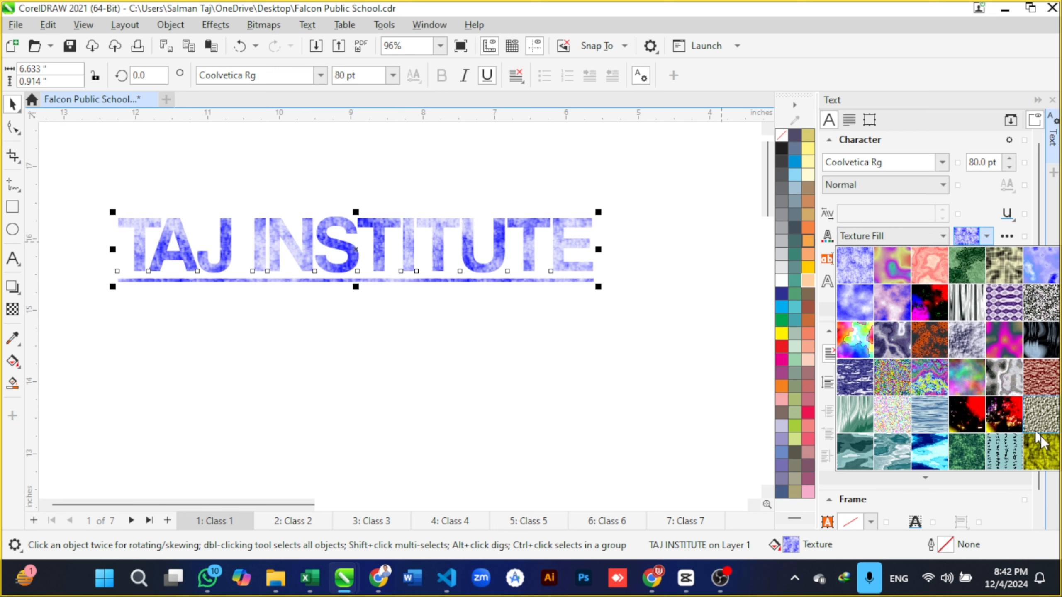
{"action": "left_click", "coordinate": [1046, 454]}
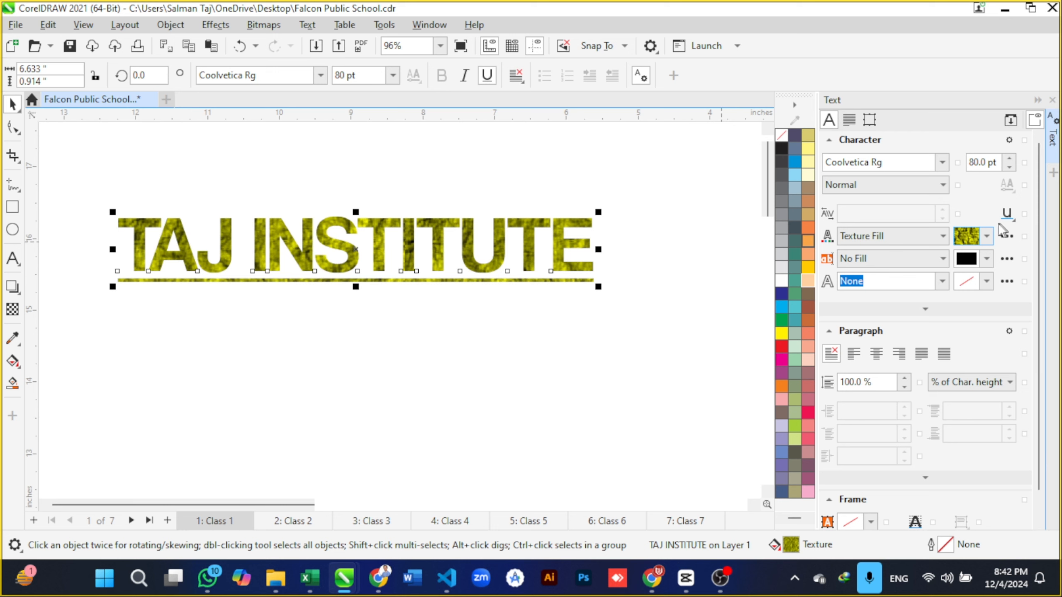
{"action": "left_click", "coordinate": [987, 237]}
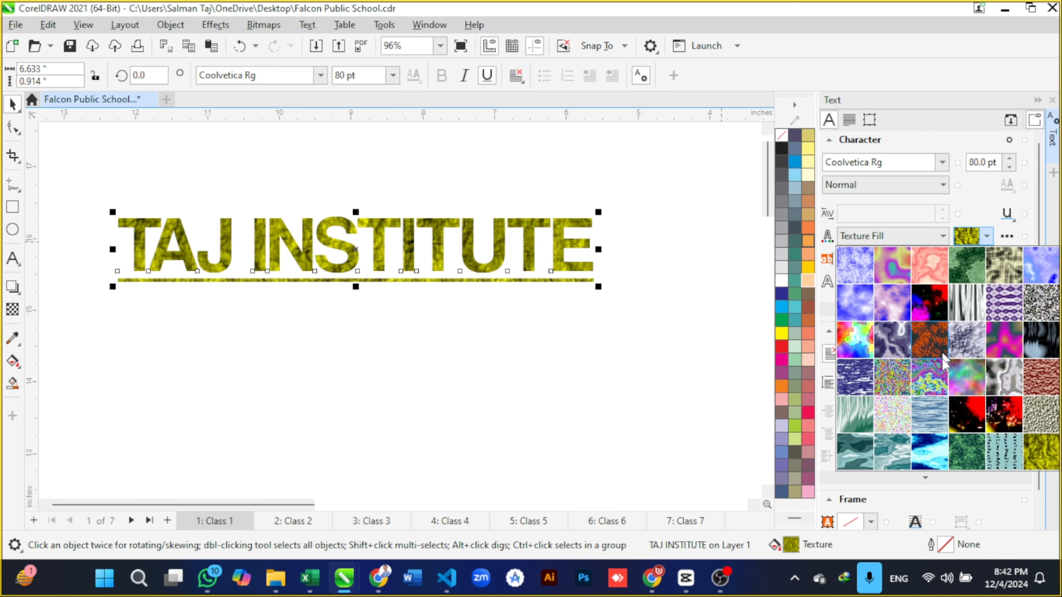
{"action": "left_click", "coordinate": [1010, 313]}
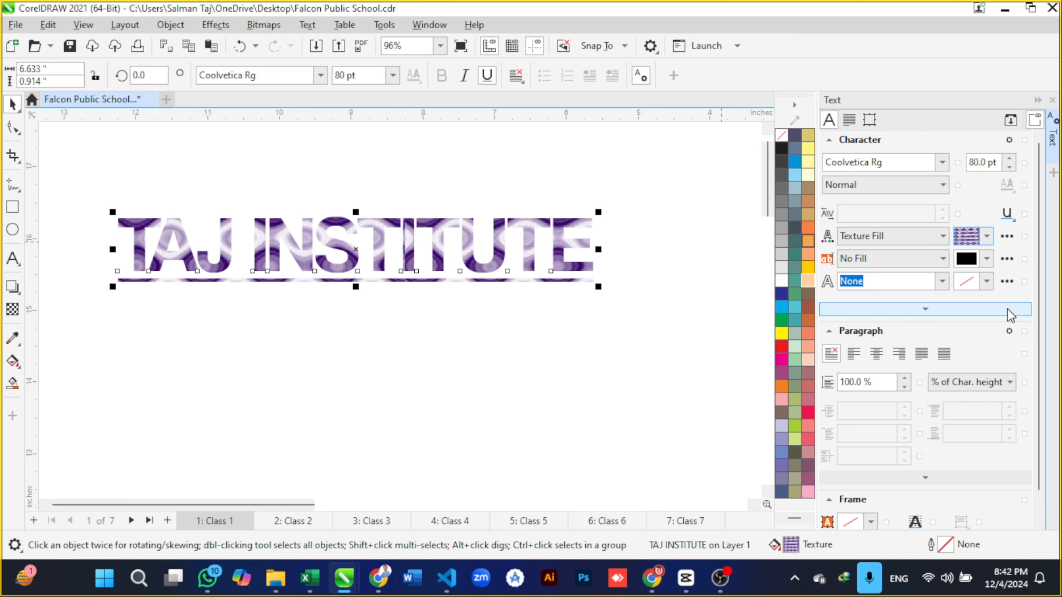
{"action": "left_click", "coordinate": [987, 237]}
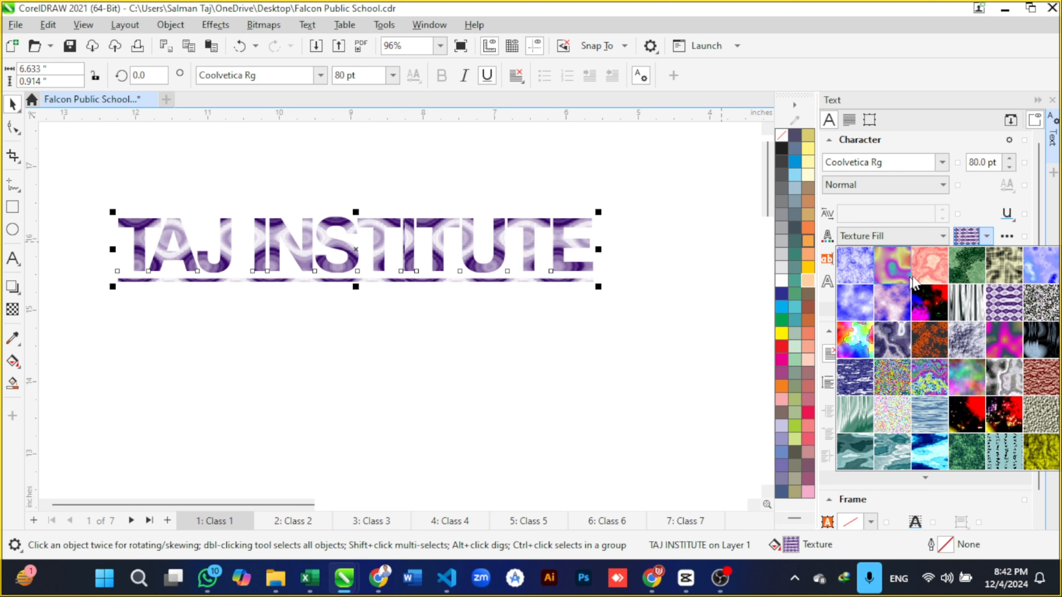
{"action": "left_click", "coordinate": [919, 276]}
{"action": "left_click", "coordinate": [987, 237]}
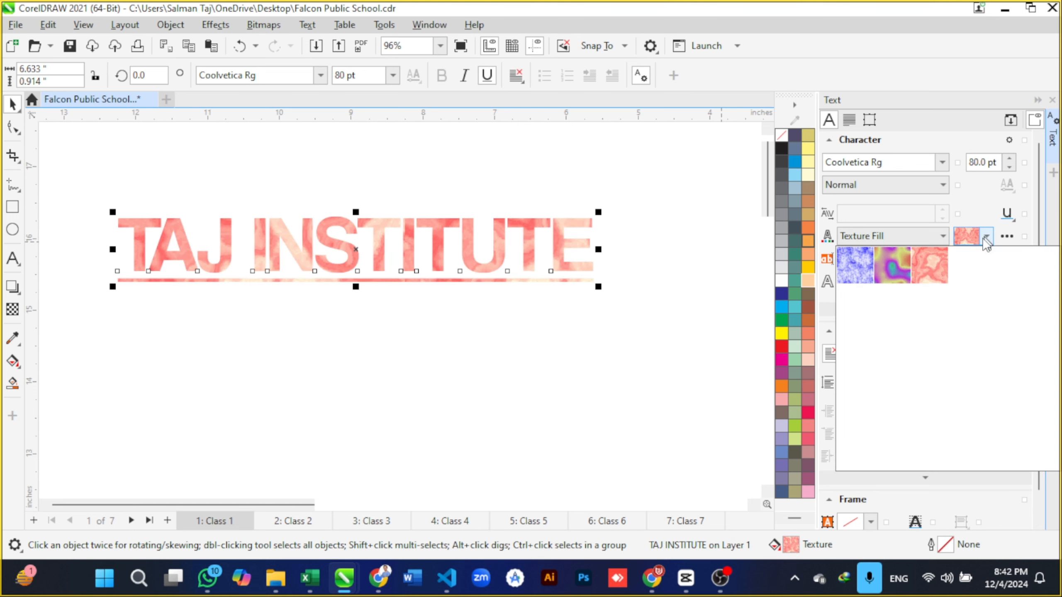
{"action": "left_click", "coordinate": [864, 280]}
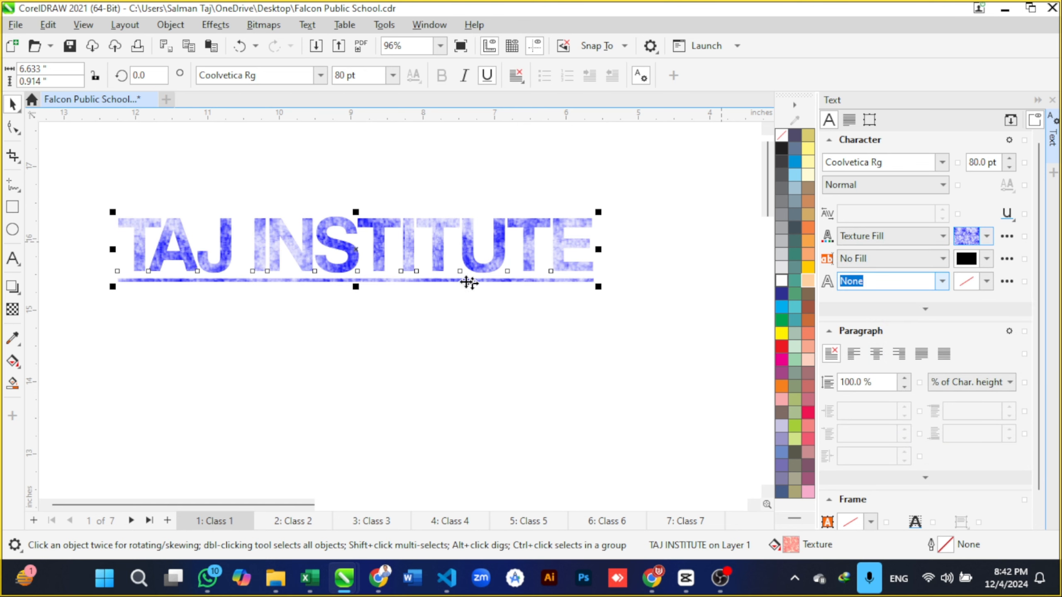
{"action": "scroll", "coordinate": [326, 255], "scroll_direction": "up", "scroll_amount": 2}
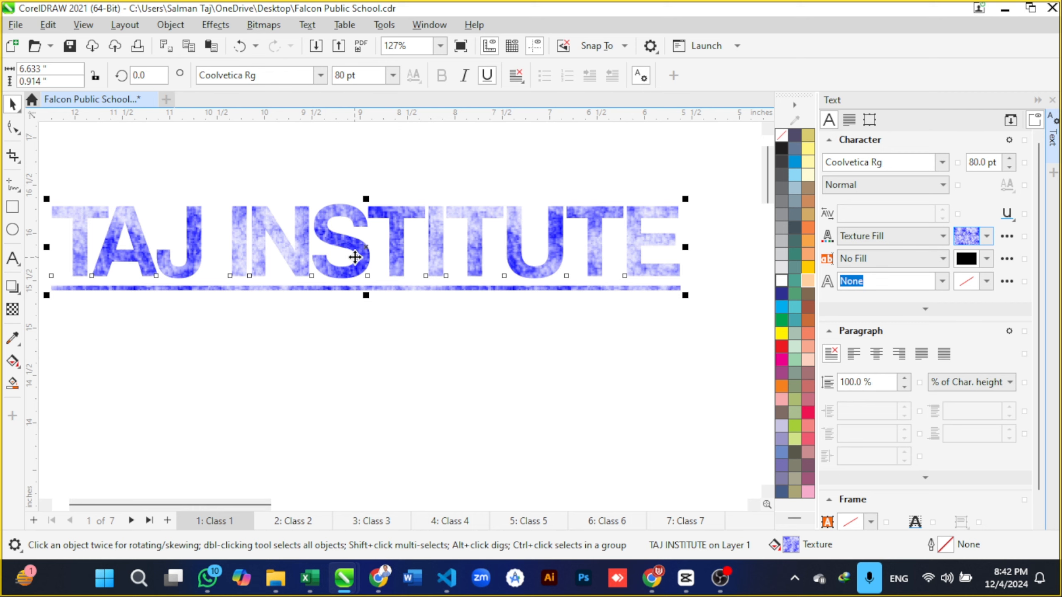
{"action": "scroll", "coordinate": [356, 257], "scroll_direction": "up", "scroll_amount": 3}
{"action": "scroll", "coordinate": [376, 262], "scroll_direction": "down", "scroll_amount": 1}
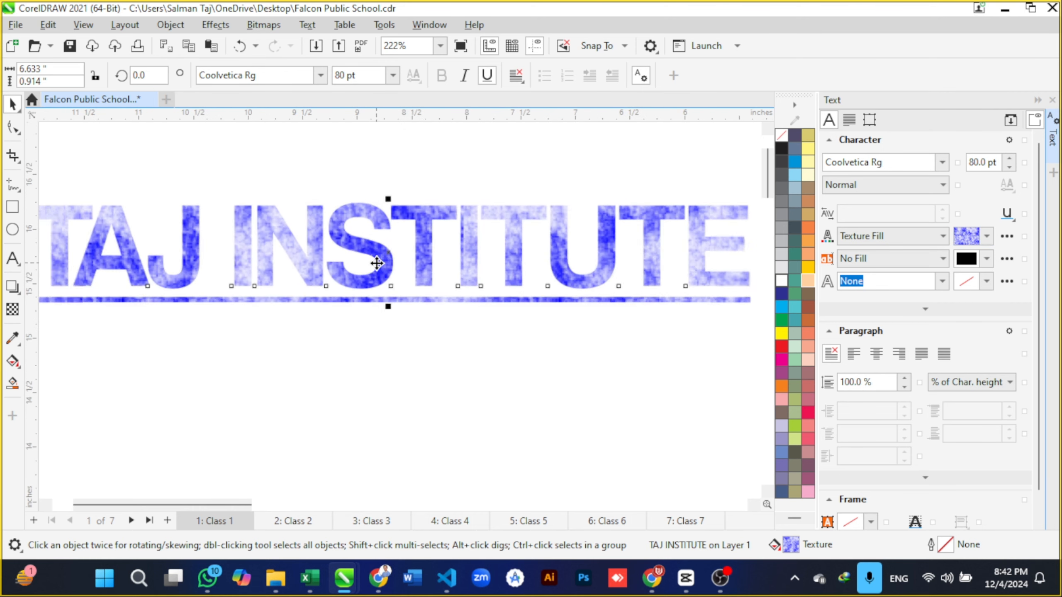
{"action": "scroll", "coordinate": [377, 263], "scroll_direction": "down", "scroll_amount": 2}
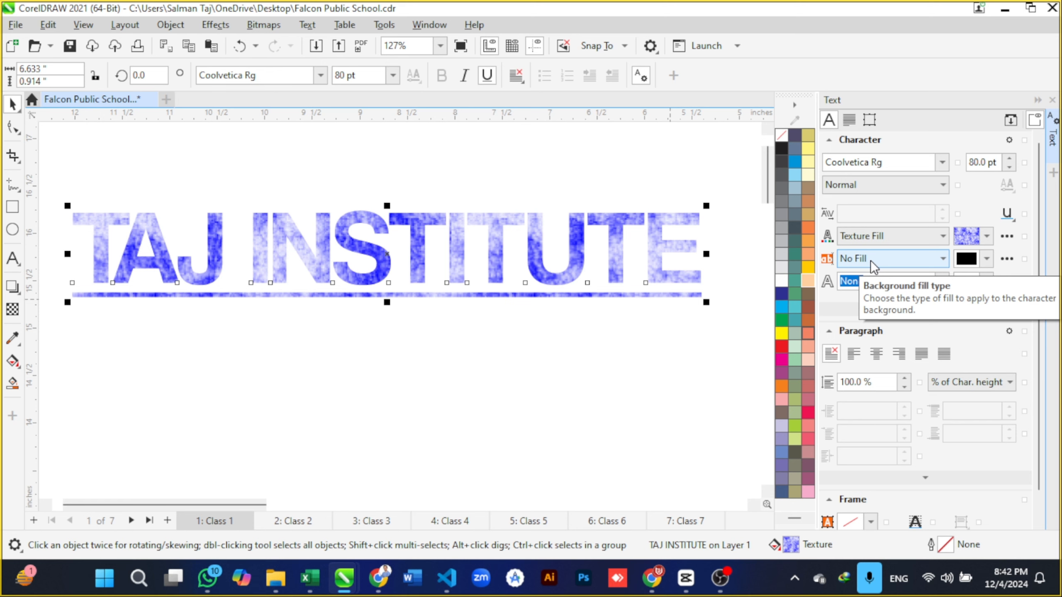
Step: Set the text background fill type to Fountain Fill
{"action": "left_click", "coordinate": [942, 259]}
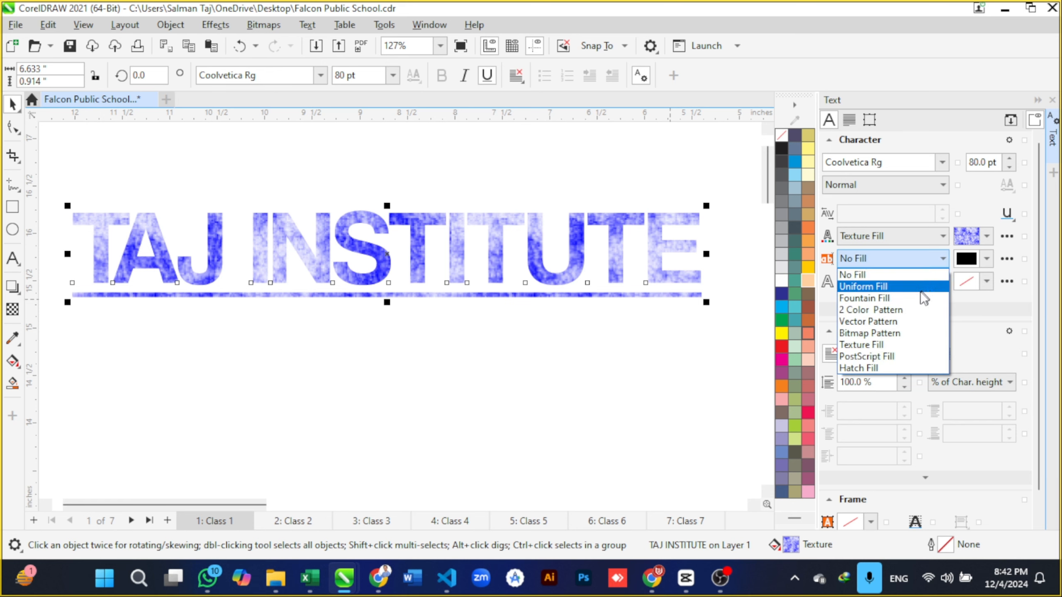
{"action": "left_click", "coordinate": [920, 299]}
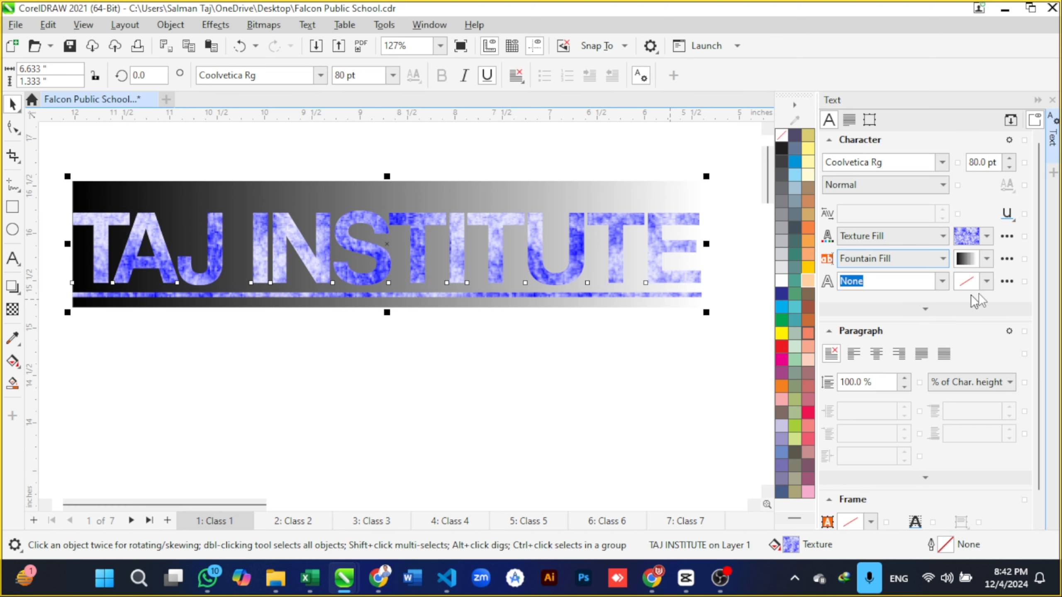
{"action": "scroll", "coordinate": [671, 281], "scroll_direction": "down", "scroll_amount": 1}
{"action": "scroll", "coordinate": [683, 280], "scroll_direction": "up", "scroll_amount": 1}
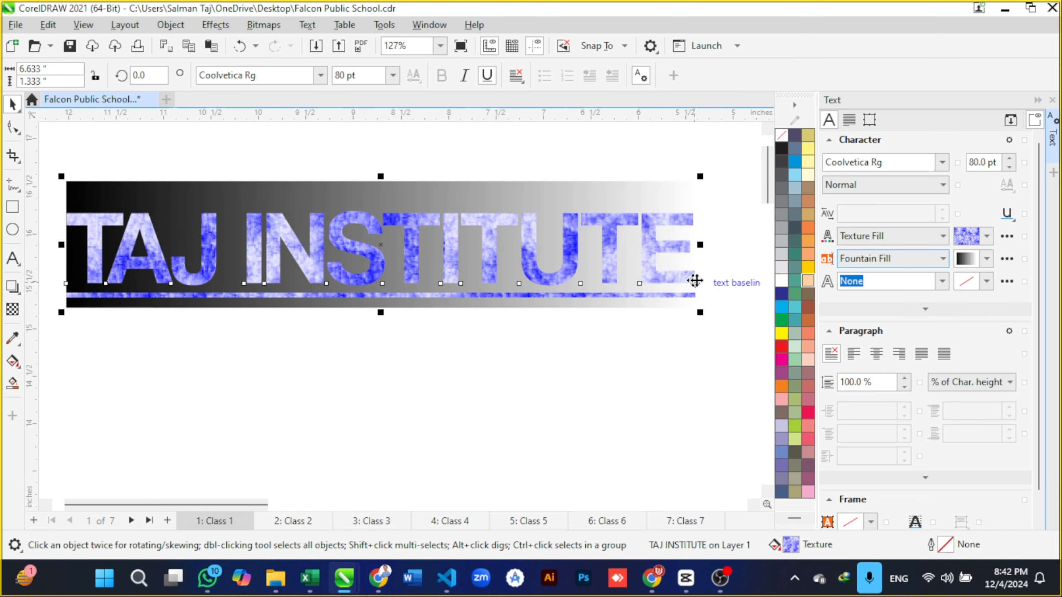
Step: Try the rainbow conical and light blue presets, then choose the light-to-dark grey gradient
{"action": "left_click", "coordinate": [987, 260]}
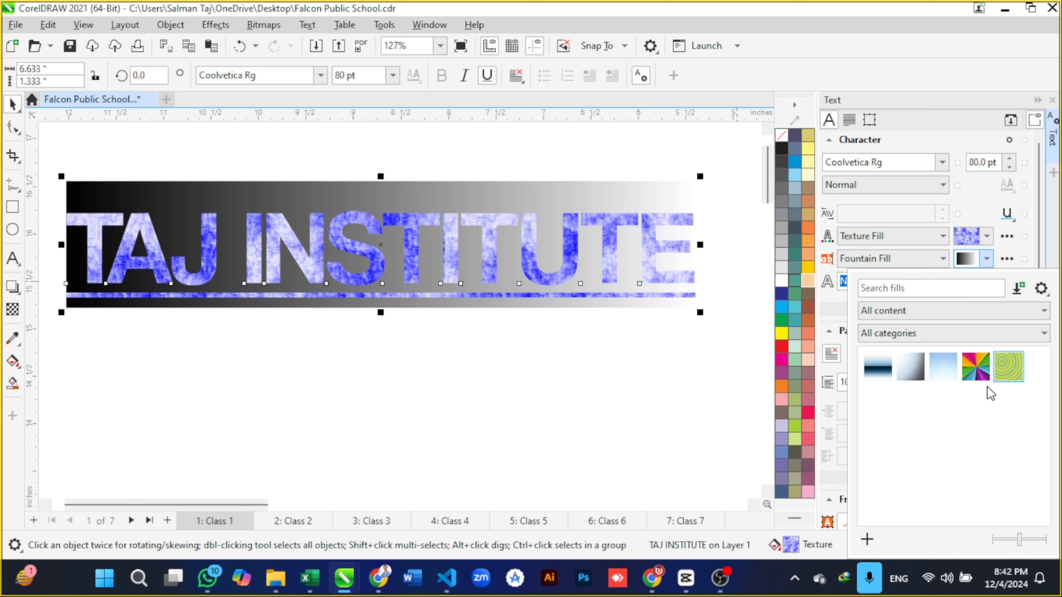
{"action": "left_click", "coordinate": [976, 372]}
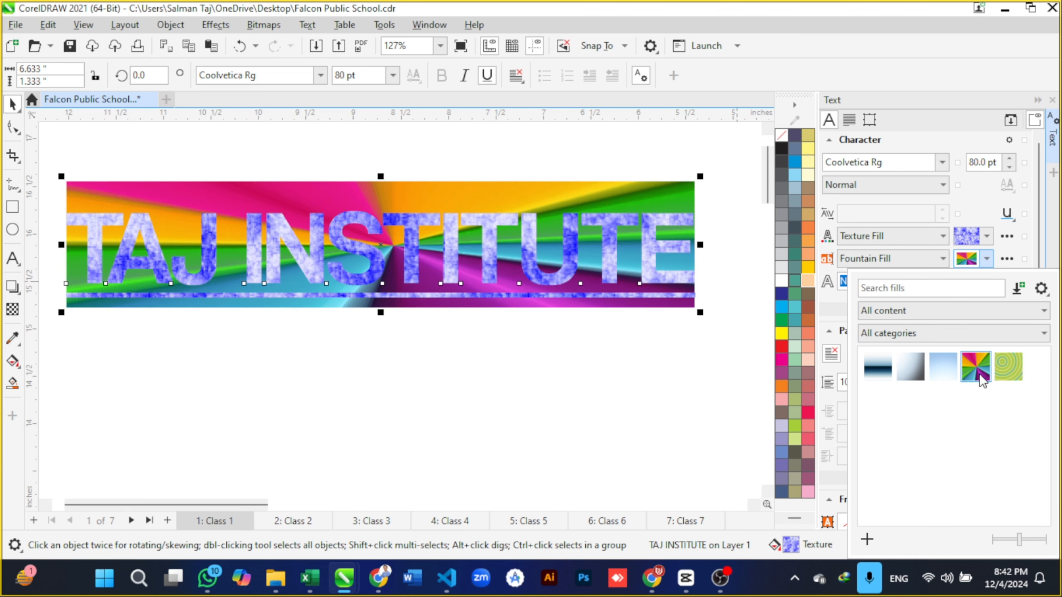
{"action": "left_click", "coordinate": [944, 368]}
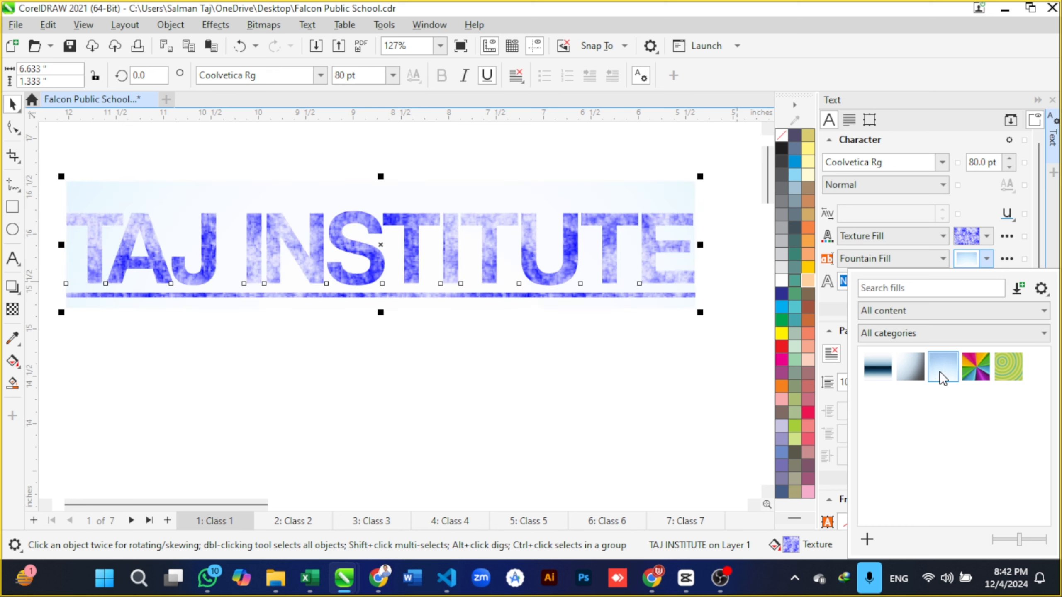
{"action": "left_click", "coordinate": [911, 366]}
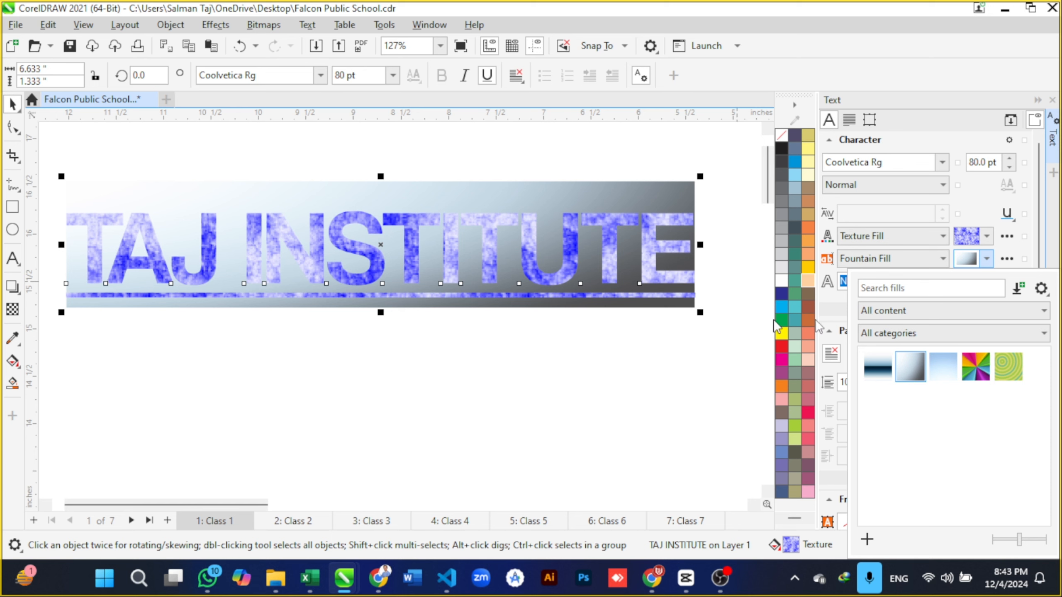
{"action": "left_click", "coordinate": [990, 258]}
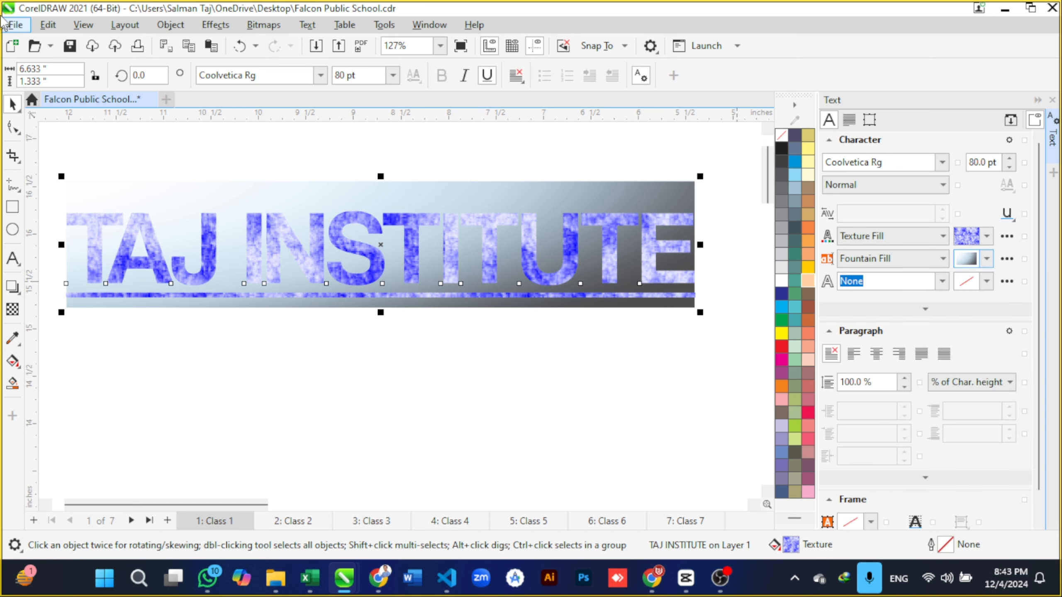
{"action": "scroll", "coordinate": [323, 267], "scroll_direction": "down", "scroll_amount": 2}
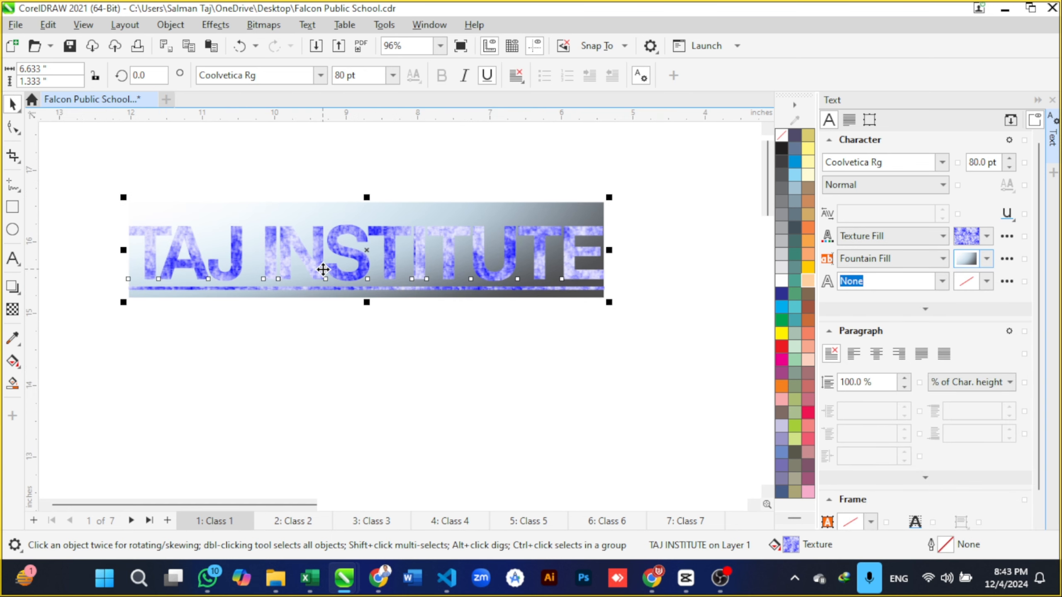
{"action": "scroll", "coordinate": [149, 270], "scroll_direction": "up", "scroll_amount": 2}
{"action": "scroll", "coordinate": [524, 283], "scroll_direction": "down", "scroll_amount": 1}
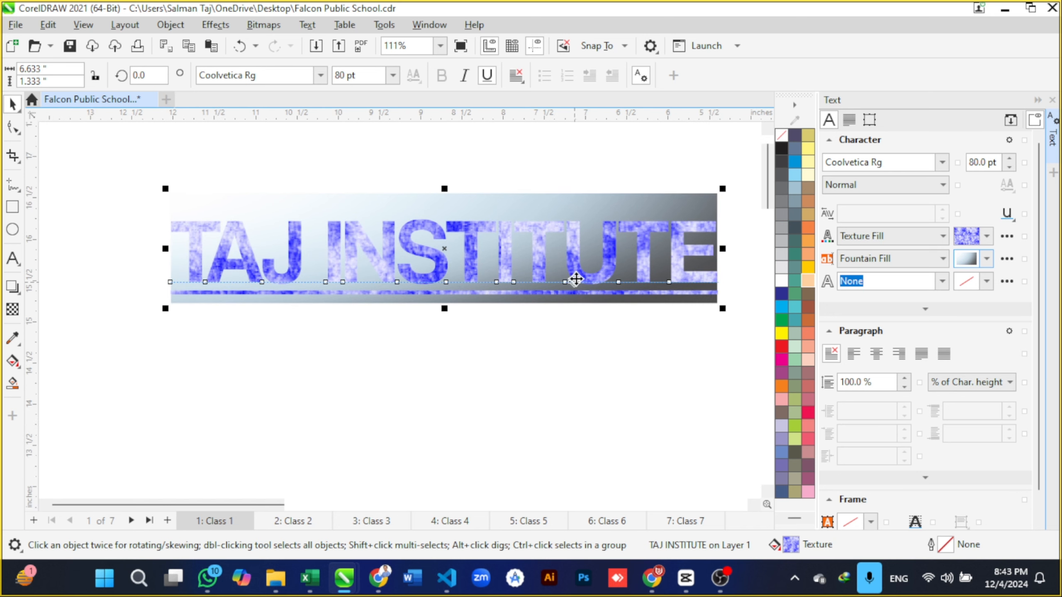
{"action": "scroll", "coordinate": [734, 259], "scroll_direction": "up", "scroll_amount": 1}
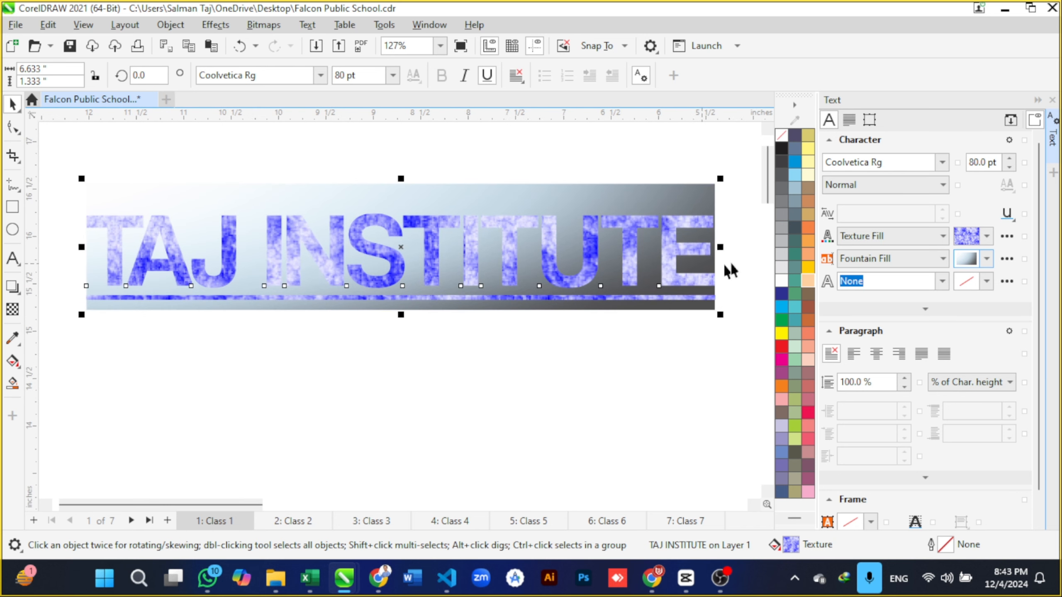
Step: Give the letters a 2.0 pt outline in RGB yellow-green (226, 247, 64)
{"action": "left_click", "coordinate": [940, 283]}
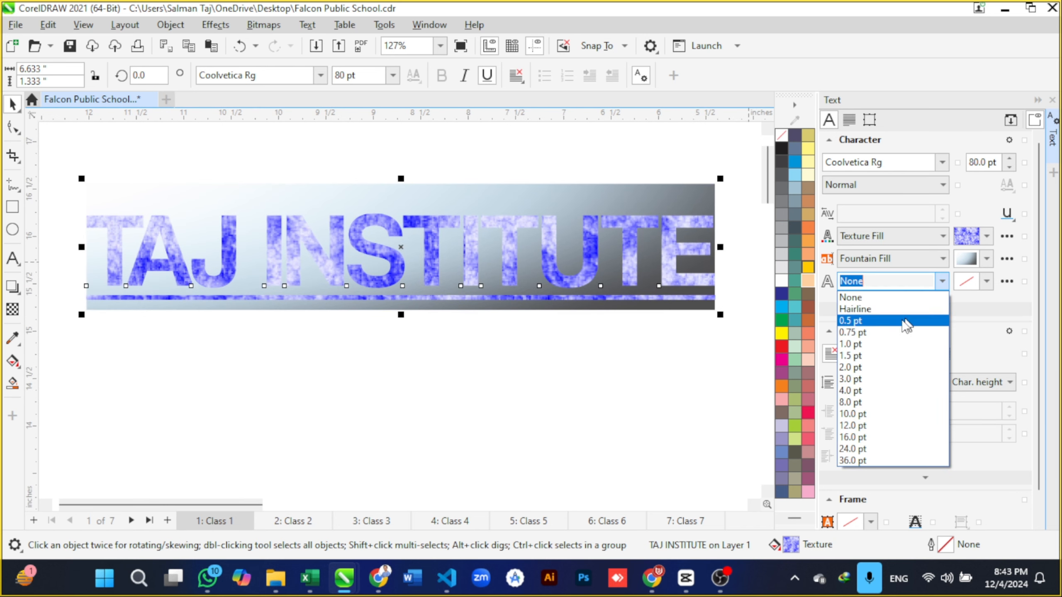
{"action": "left_click", "coordinate": [870, 365]}
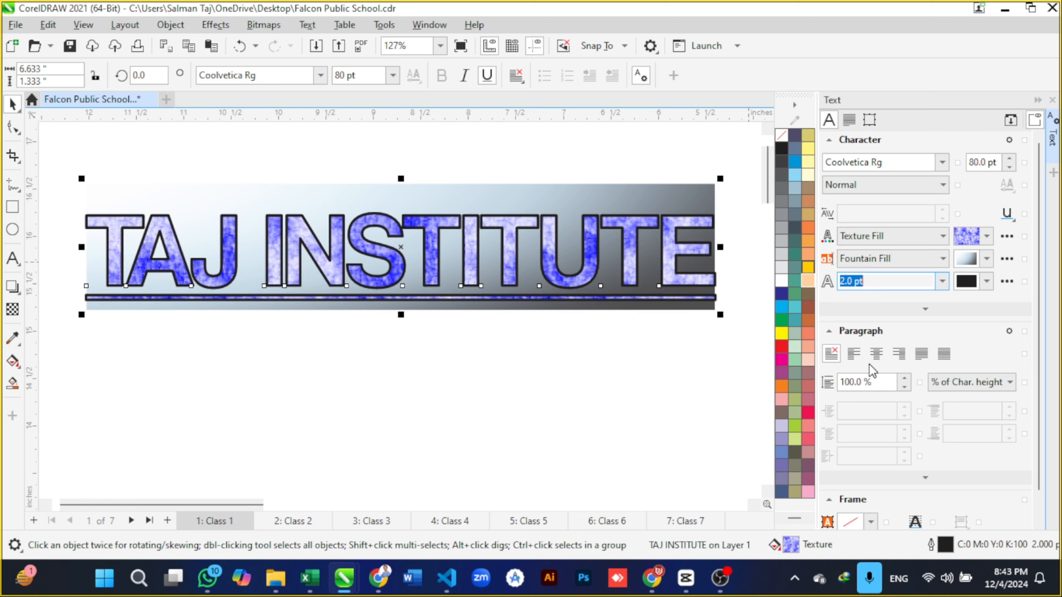
{"action": "left_click", "coordinate": [972, 291]}
{"action": "left_click", "coordinate": [972, 291]}
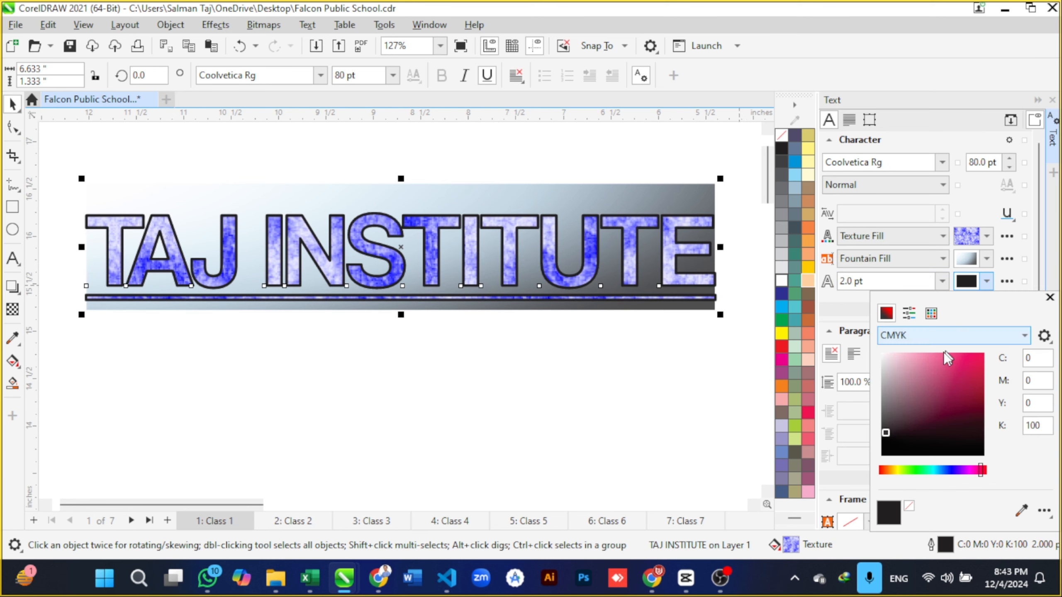
{"action": "left_click", "coordinate": [932, 339]}
{"action": "left_click", "coordinate": [923, 372]}
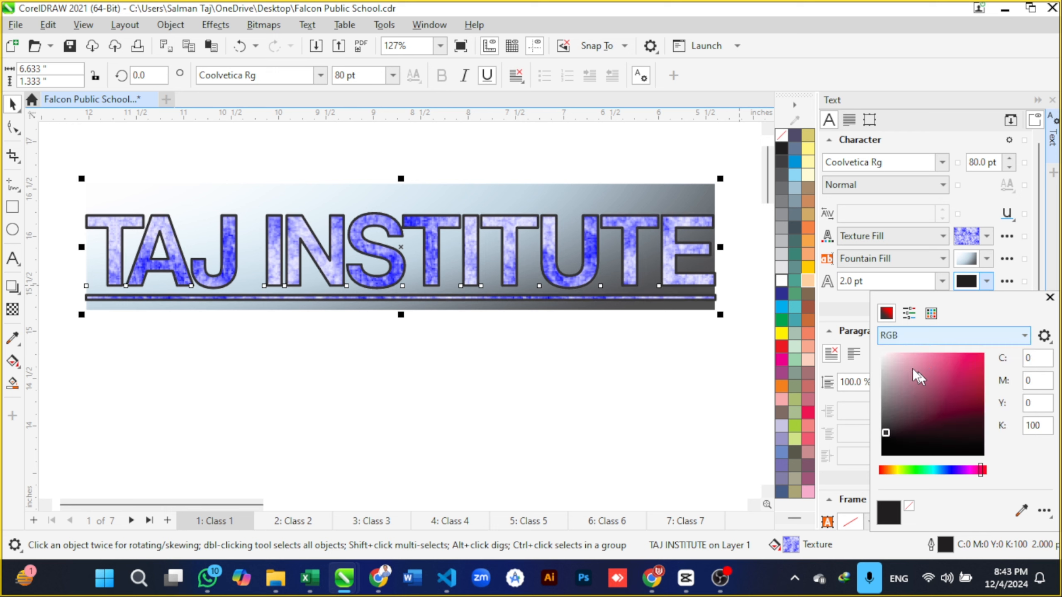
{"action": "left_click", "coordinate": [899, 469]}
{"action": "left_click_drag", "start_coordinate": [918, 433], "coordinate": [957, 356]}
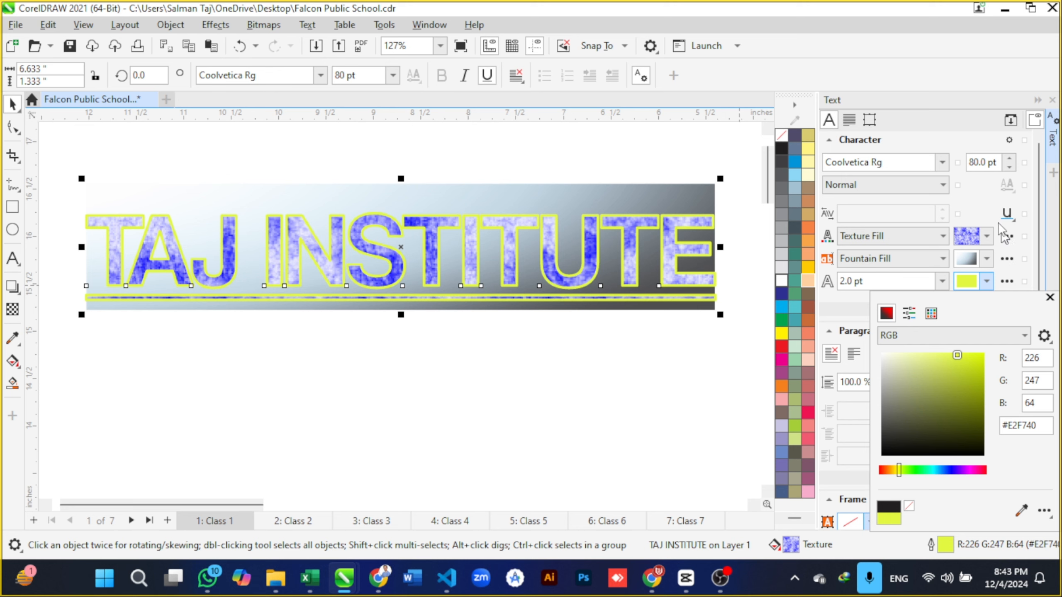
{"action": "left_click", "coordinate": [994, 208]}
{"action": "scroll", "coordinate": [615, 243], "scroll_direction": "down", "scroll_amount": 2}
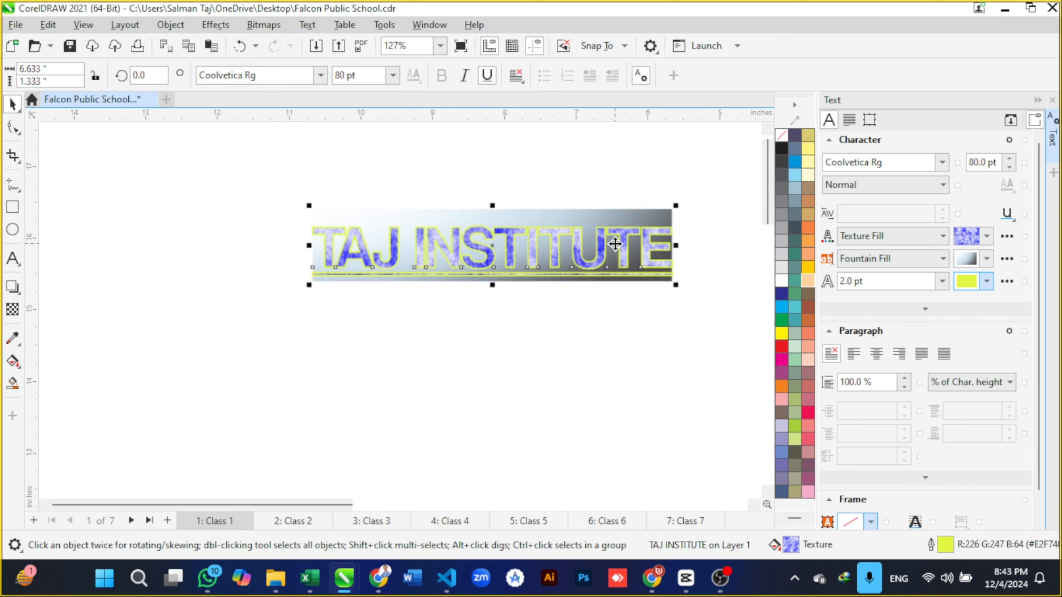
{"action": "left_click", "coordinate": [580, 321]}
{"action": "left_click", "coordinate": [551, 259]}
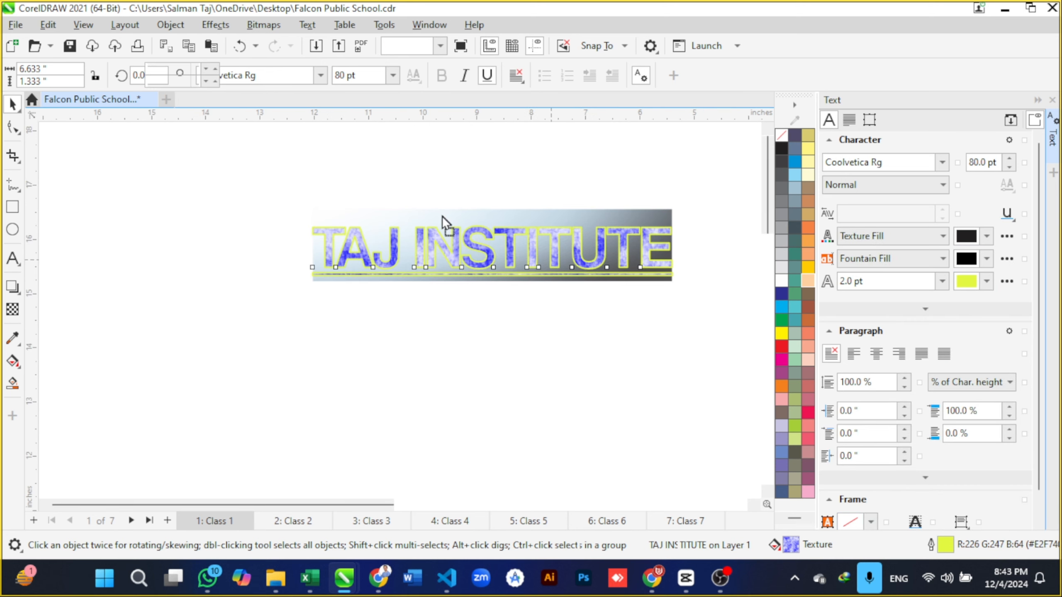
Step: Preview the artwork full screen with F9, then move TAJ INSTITUTE to the top of the page
{"action": "left_click_drag", "start_coordinate": [441, 216], "coordinate": [442, 219]}
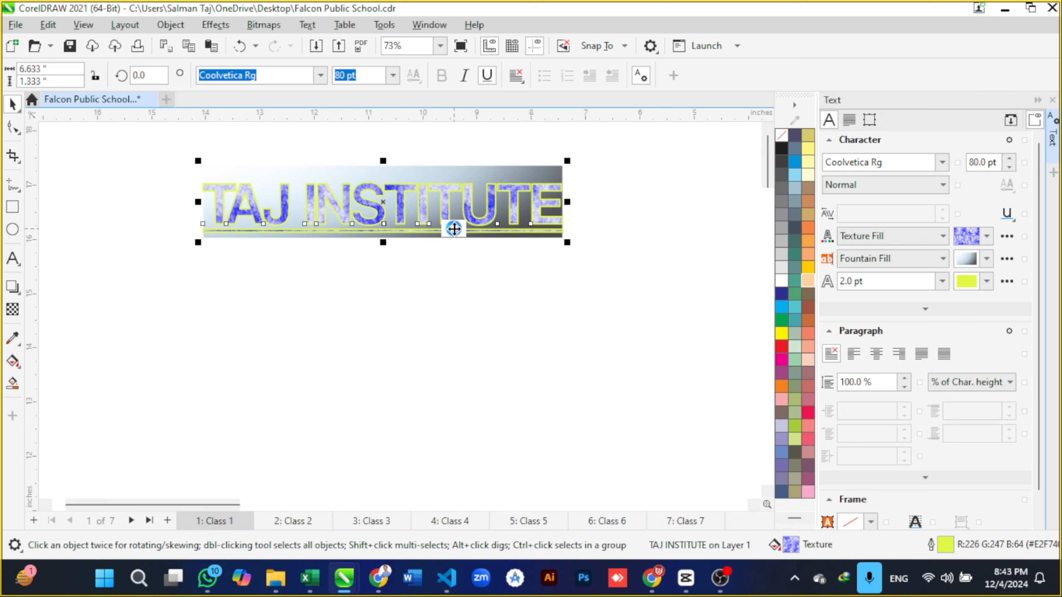
{"action": "scroll", "coordinate": [454, 229], "scroll_direction": "up", "scroll_amount": 3}
{"action": "key", "text": "F9"}
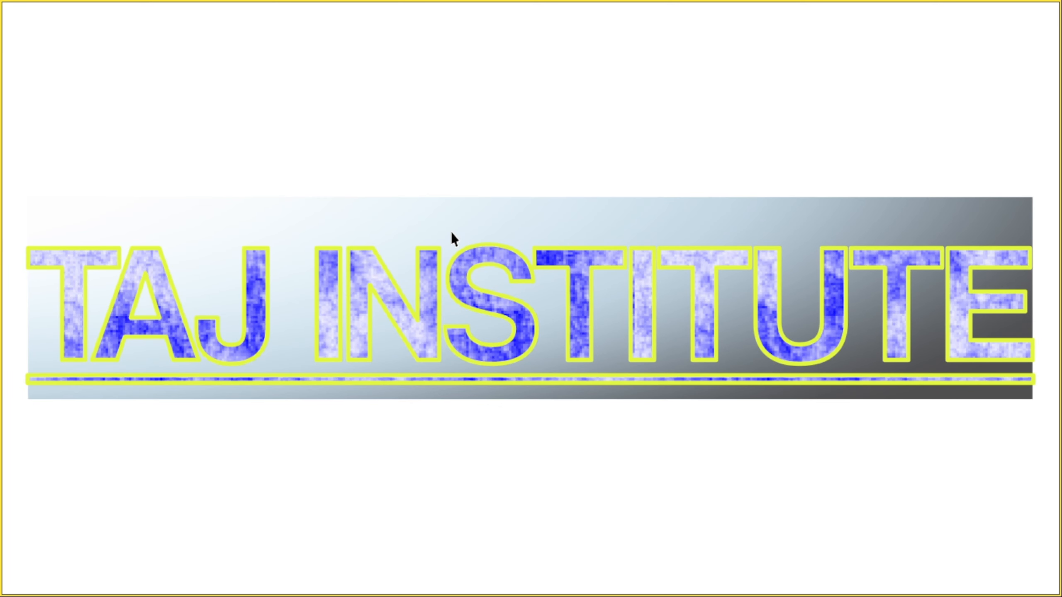
{"action": "key", "text": "Escape"}
{"action": "scroll", "coordinate": [451, 233], "scroll_direction": "down", "scroll_amount": 6}
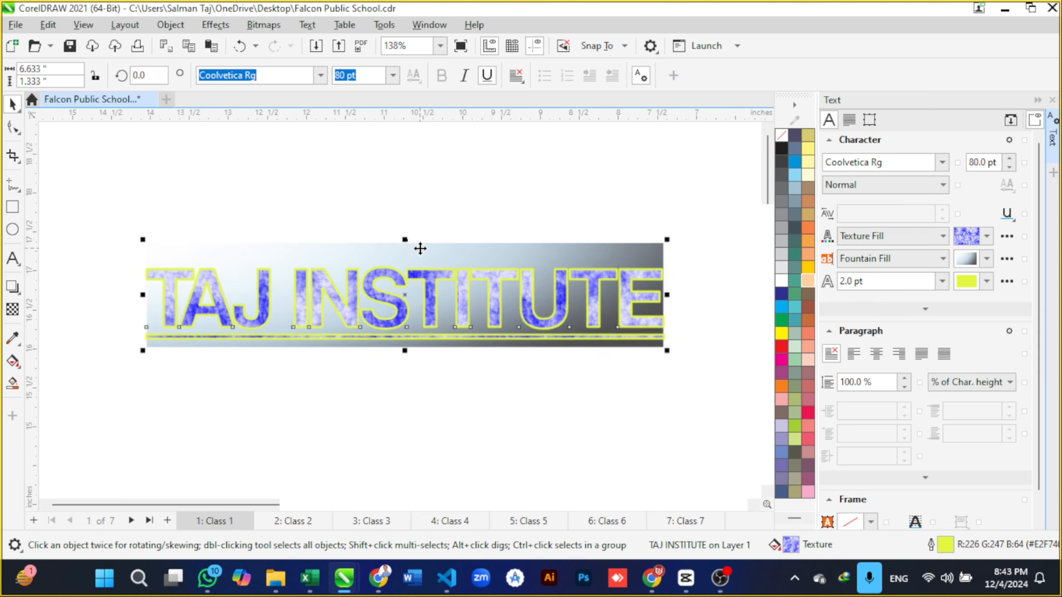
{"action": "left_click_drag", "start_coordinate": [435, 287], "coordinate": [437, 177]}
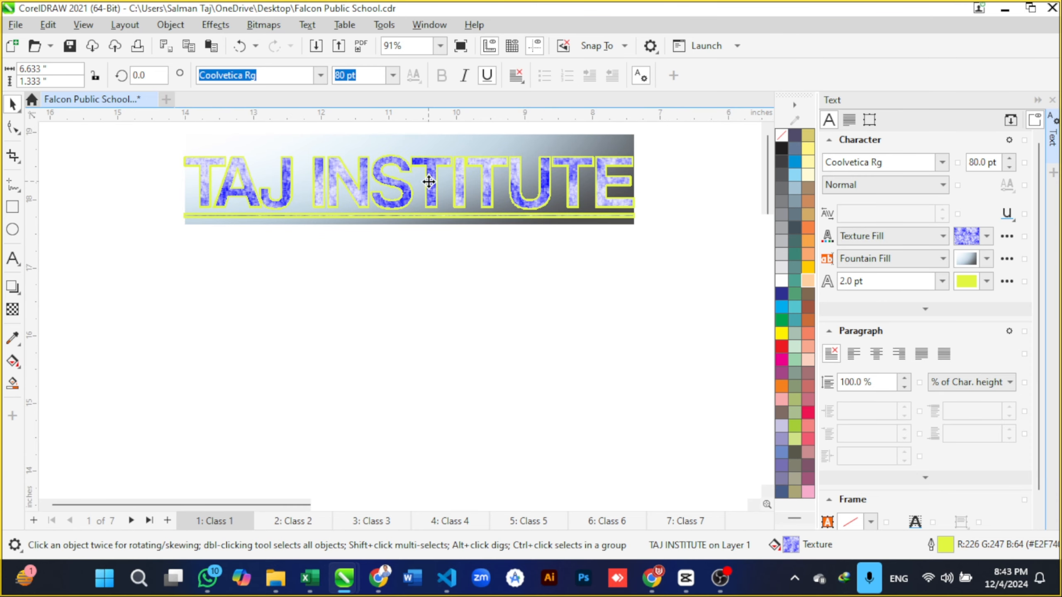
{"action": "left_click", "coordinate": [434, 251]}
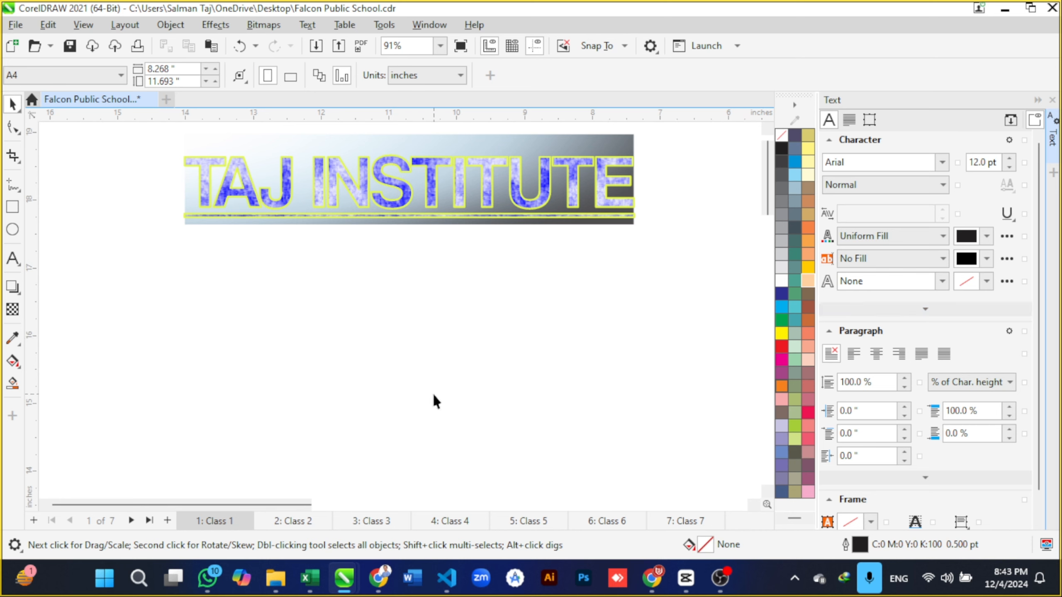
Step: Drag out a text frame with the Text tool, then switch over to Chrome
{"action": "key", "text": "F7"}
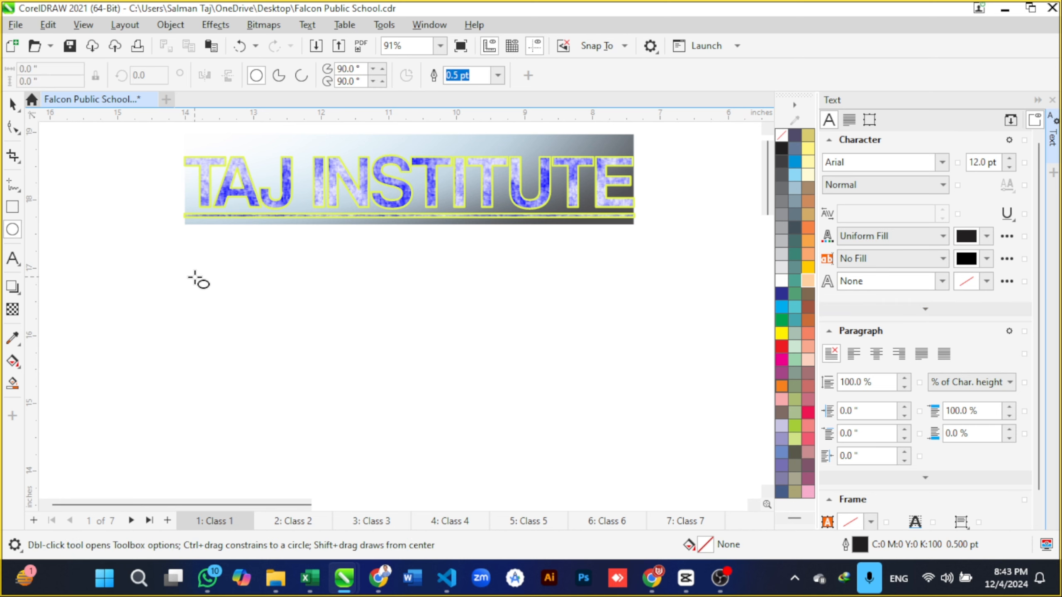
{"action": "key", "text": "F8"}
{"action": "left_click_drag", "start_coordinate": [195, 276], "coordinate": [631, 402]}
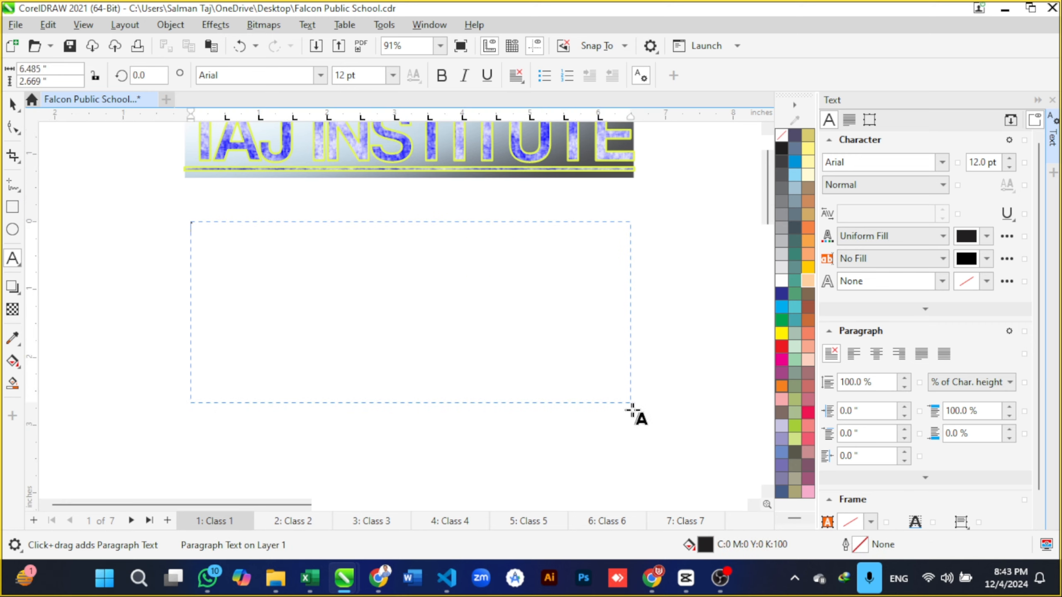
{"action": "left_click", "coordinate": [651, 579]}
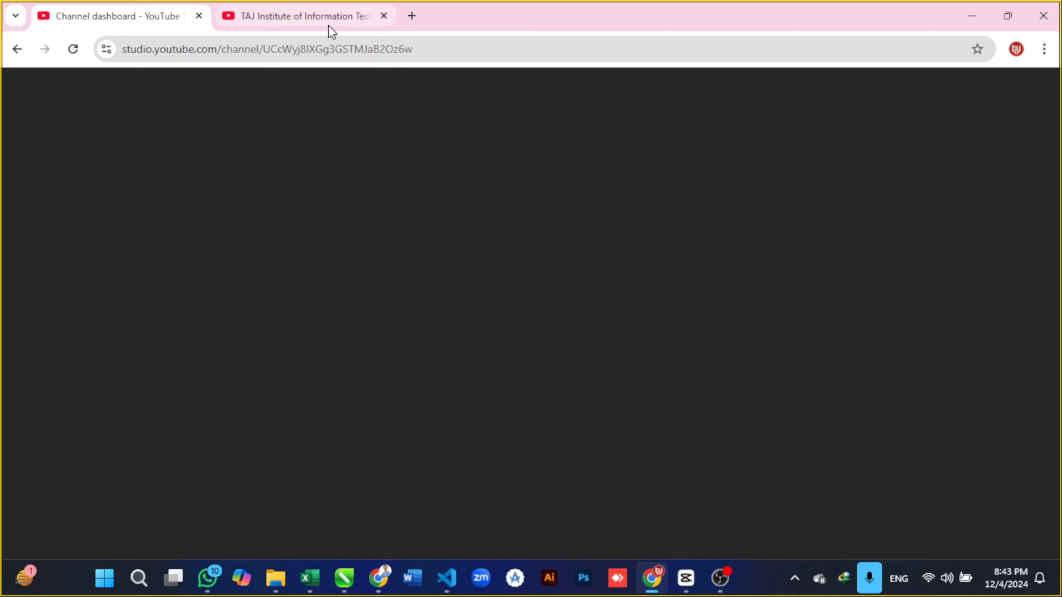
Step: Open the TAJ Institute channel's full About description, select all of it, and return to CorelDRAW
{"action": "left_click", "coordinate": [327, 21]}
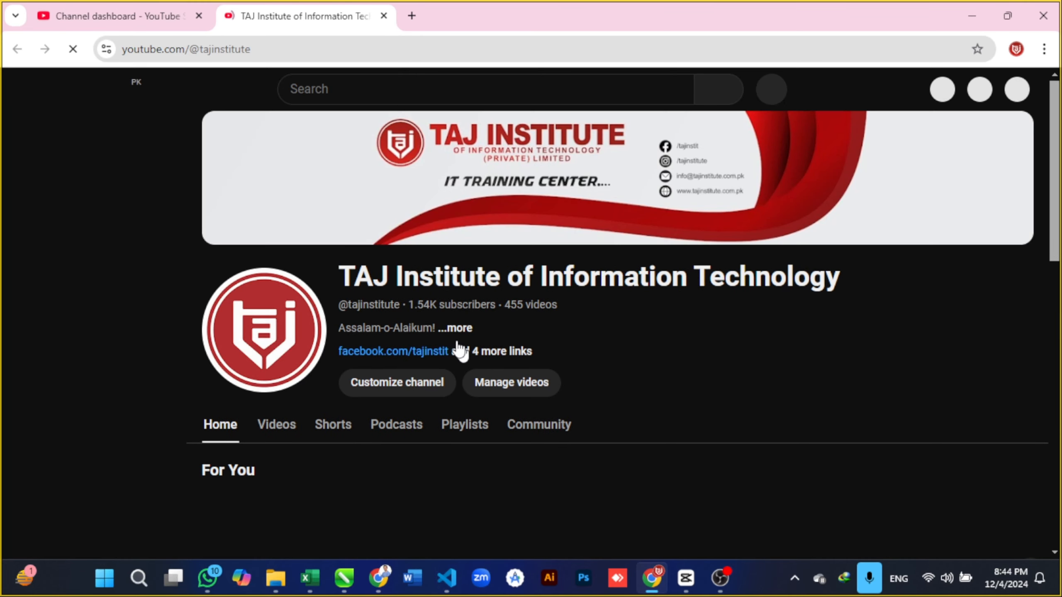
{"action": "left_click", "coordinate": [454, 330]}
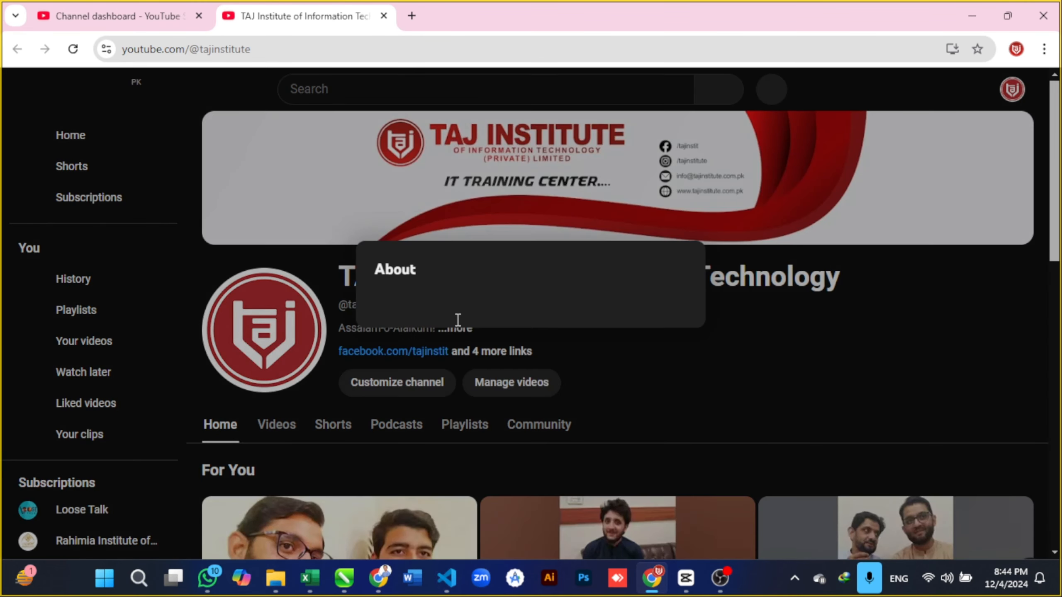
{"action": "left_click_drag", "start_coordinate": [512, 356], "coordinate": [335, 155]}
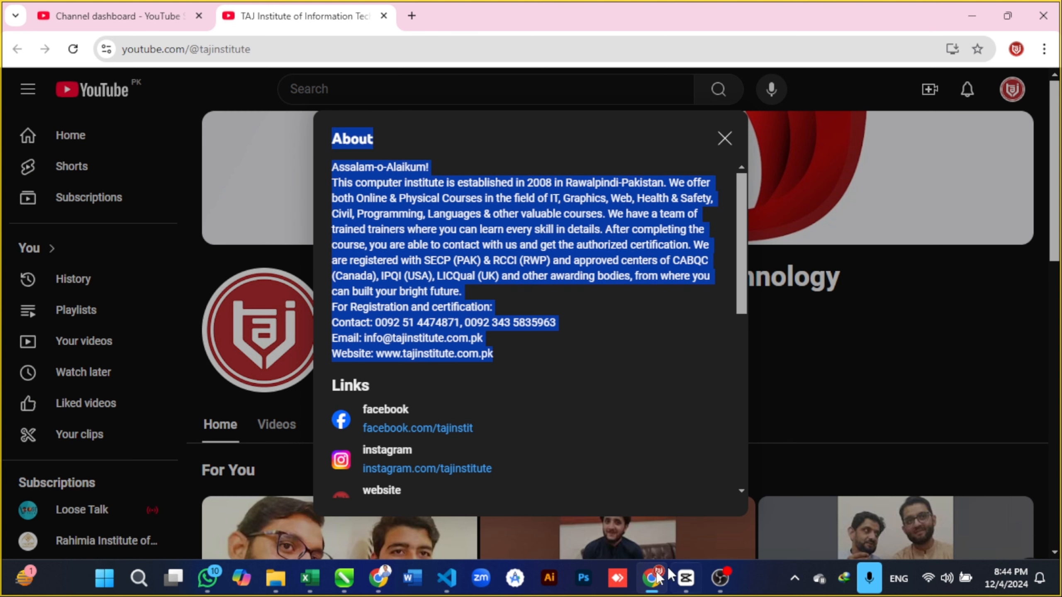
{"action": "left_click", "coordinate": [344, 585]}
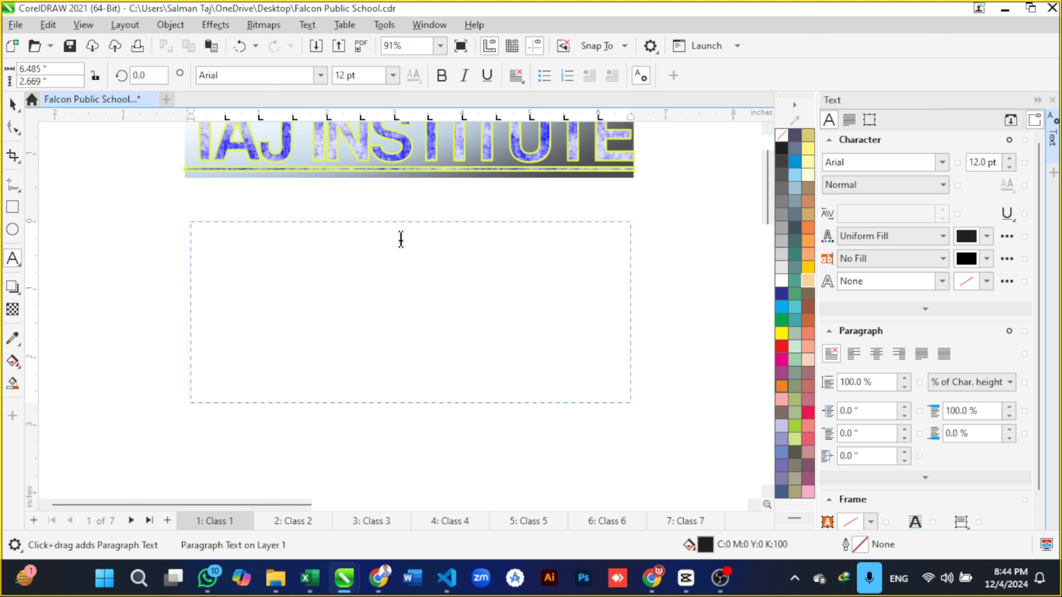
Step: Paste the About text into the empty paragraph frame and make the frame taller
{"action": "key", "text": "ctrl+v"}
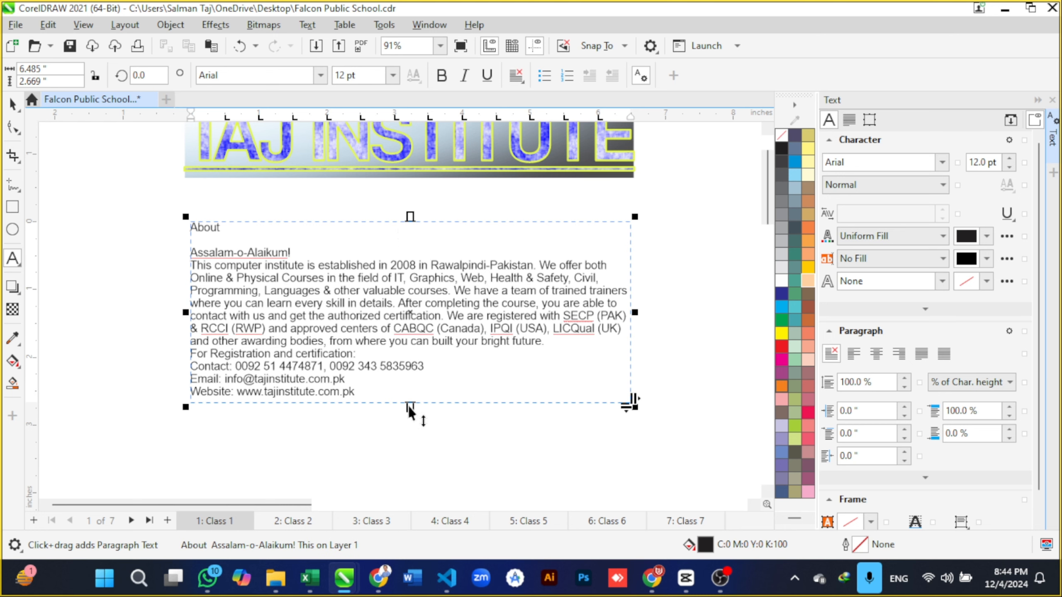
{"action": "left_click_drag", "start_coordinate": [409, 406], "coordinate": [410, 451]}
{"action": "key", "text": "ctrl+space"}
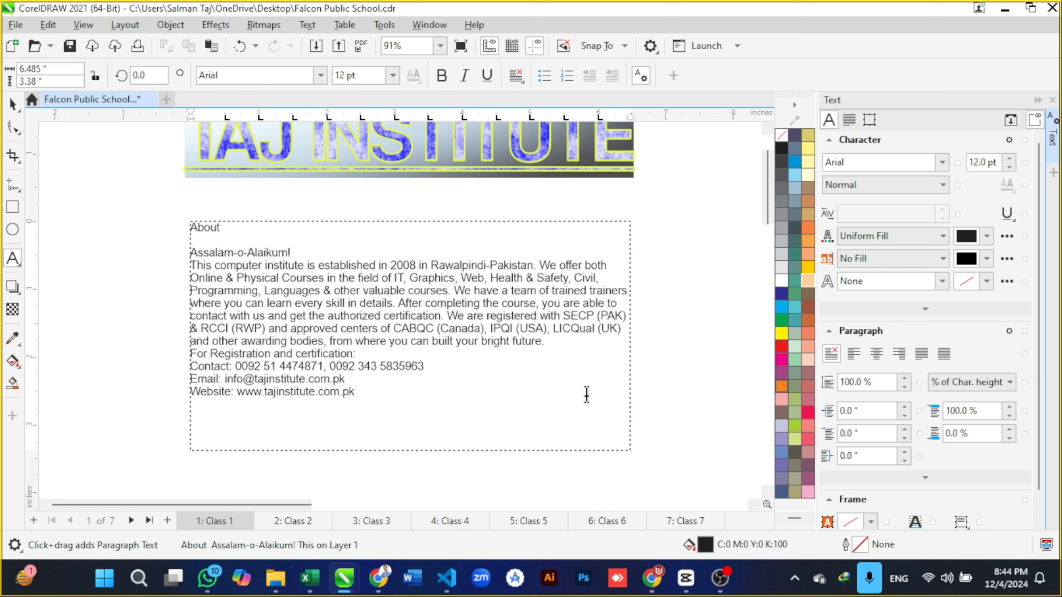
Step: Try center, right, full, force and left alignment, settling on full justification
{"action": "left_click", "coordinate": [875, 354]}
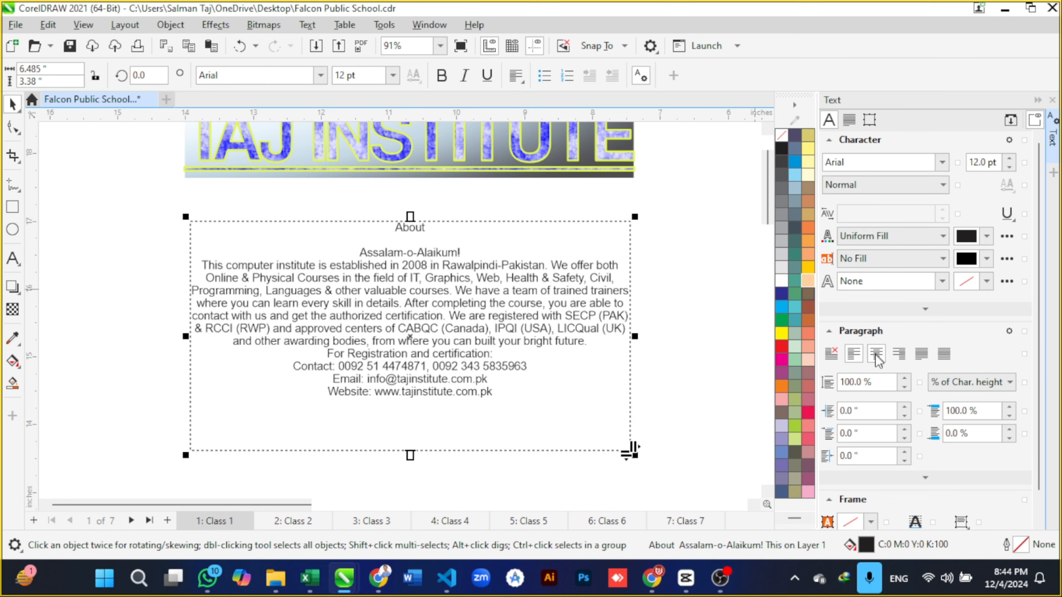
{"action": "left_click", "coordinate": [898, 359]}
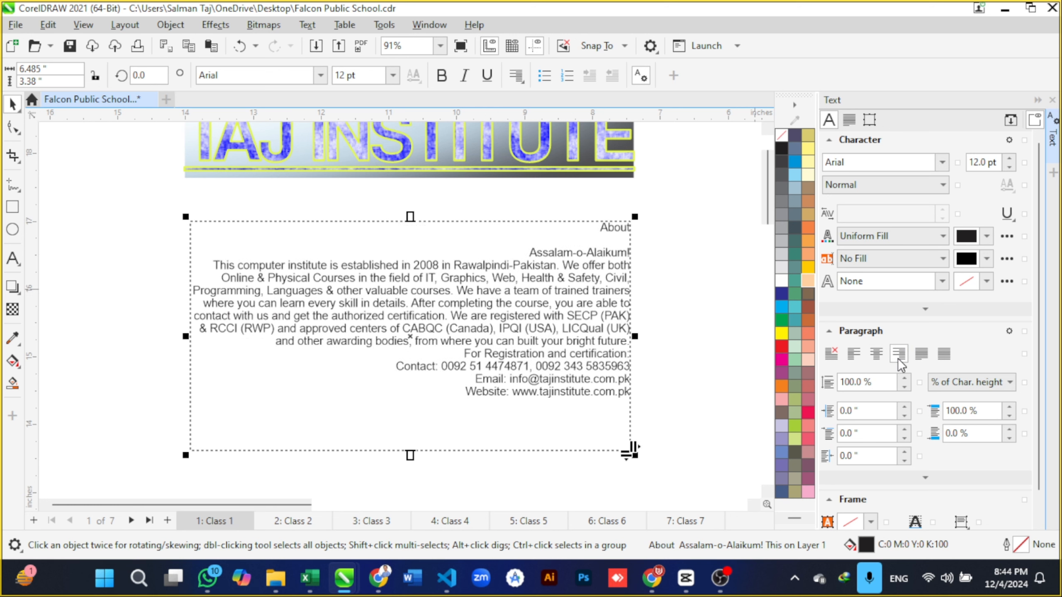
{"action": "left_click", "coordinate": [918, 358]}
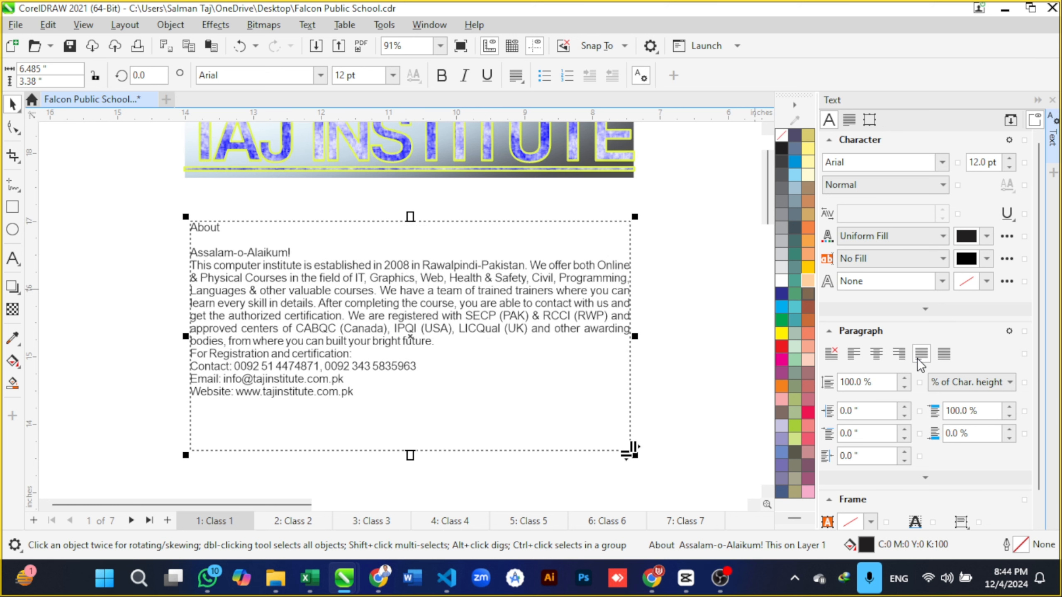
{"action": "left_click", "coordinate": [941, 358]}
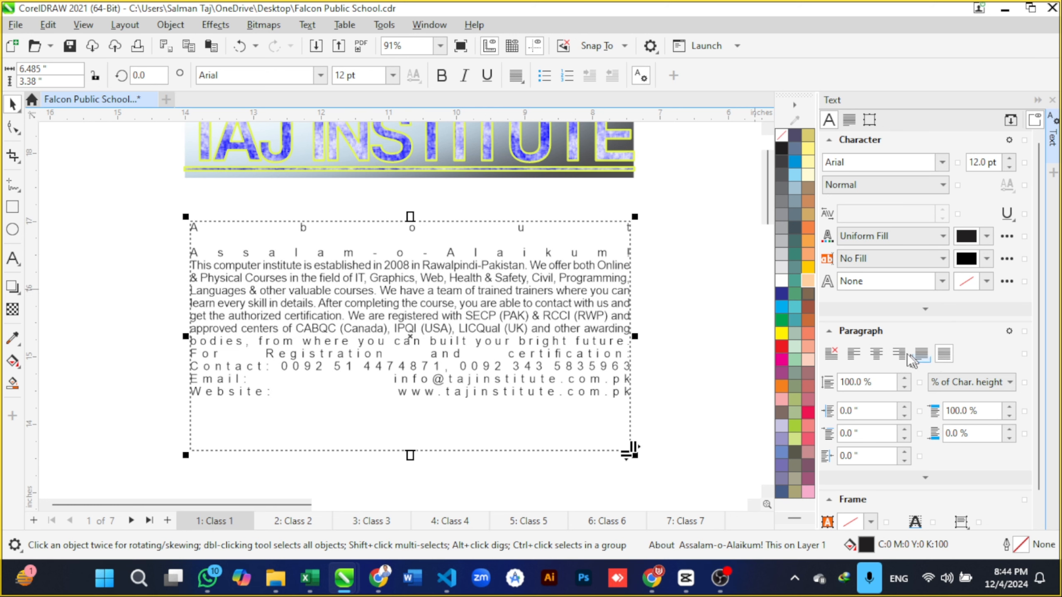
{"action": "left_click", "coordinate": [853, 360]}
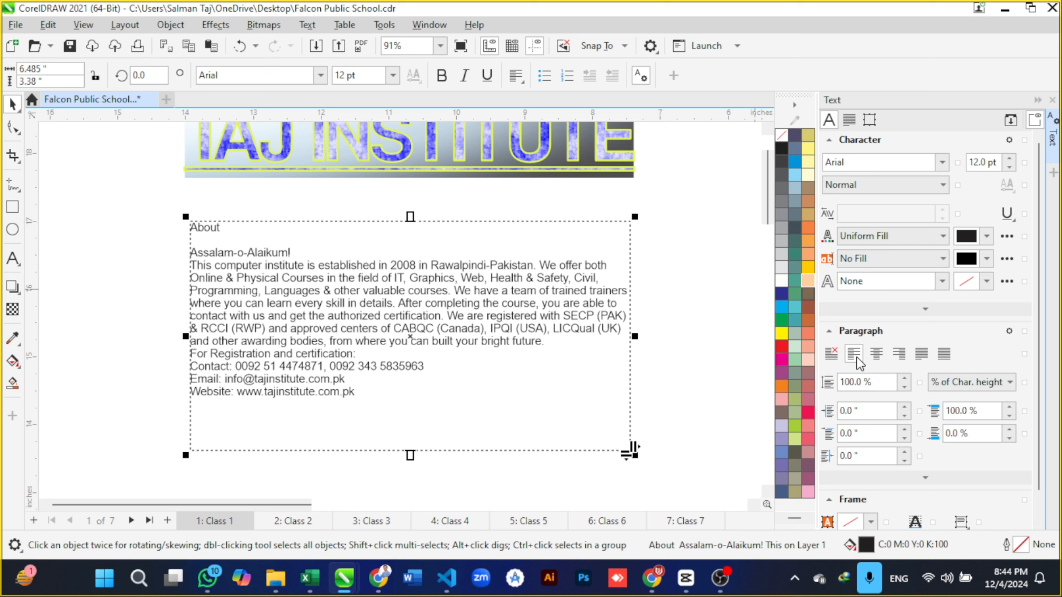
{"action": "left_click", "coordinate": [914, 355]}
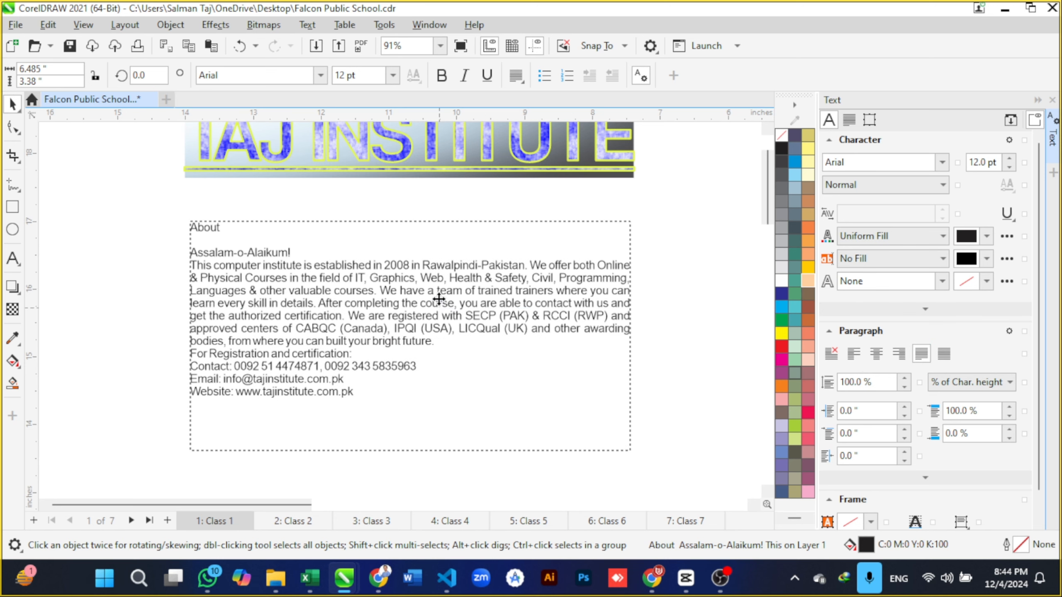
Step: Move the About text frame up toward the title and select both together
{"action": "left_click_drag", "start_coordinate": [440, 312], "coordinate": [439, 293]}
{"action": "scroll", "coordinate": [428, 283], "scroll_direction": "down", "scroll_amount": 1}
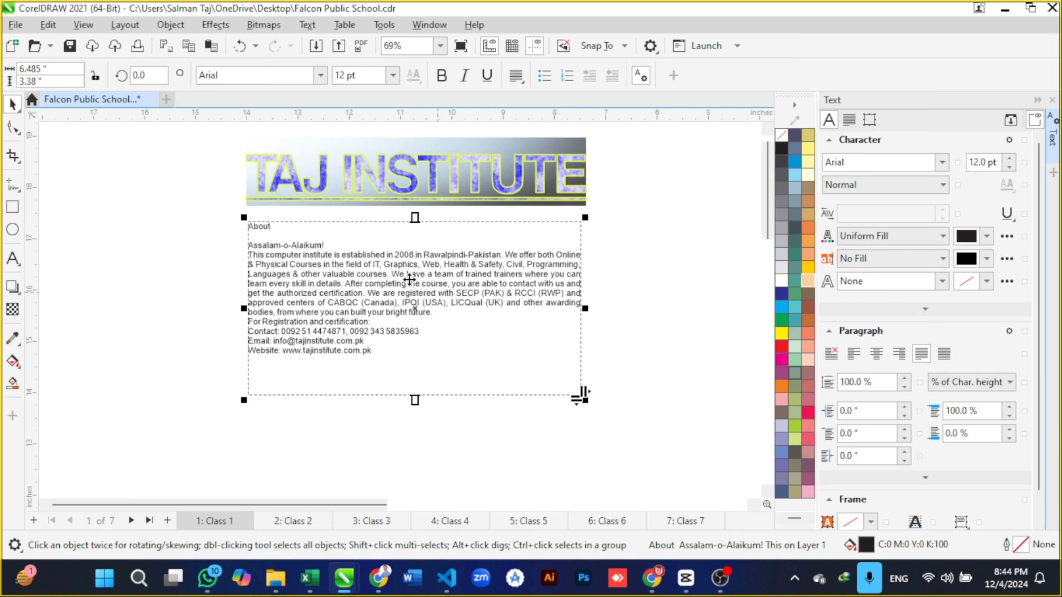
{"action": "left_click_drag", "start_coordinate": [219, 131], "coordinate": [561, 312]}
{"action": "left_click_drag", "start_coordinate": [627, 425], "coordinate": [628, 427]}
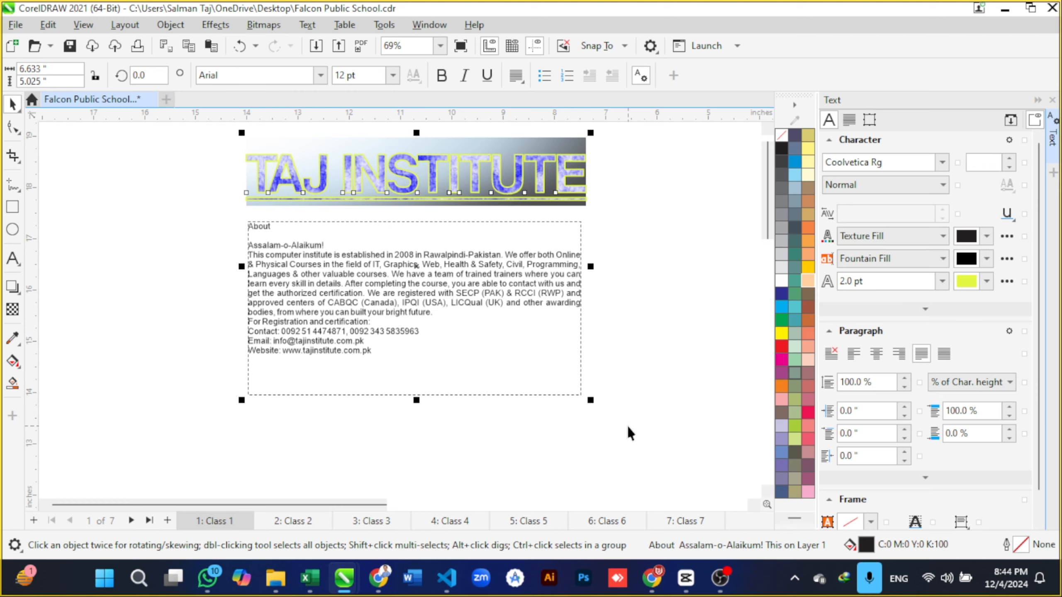
Step: Preview the page in full screen, then select only the About text frame
{"action": "scroll", "coordinate": [628, 427], "scroll_direction": "up", "scroll_amount": 2}
{"action": "key", "text": "F9"}
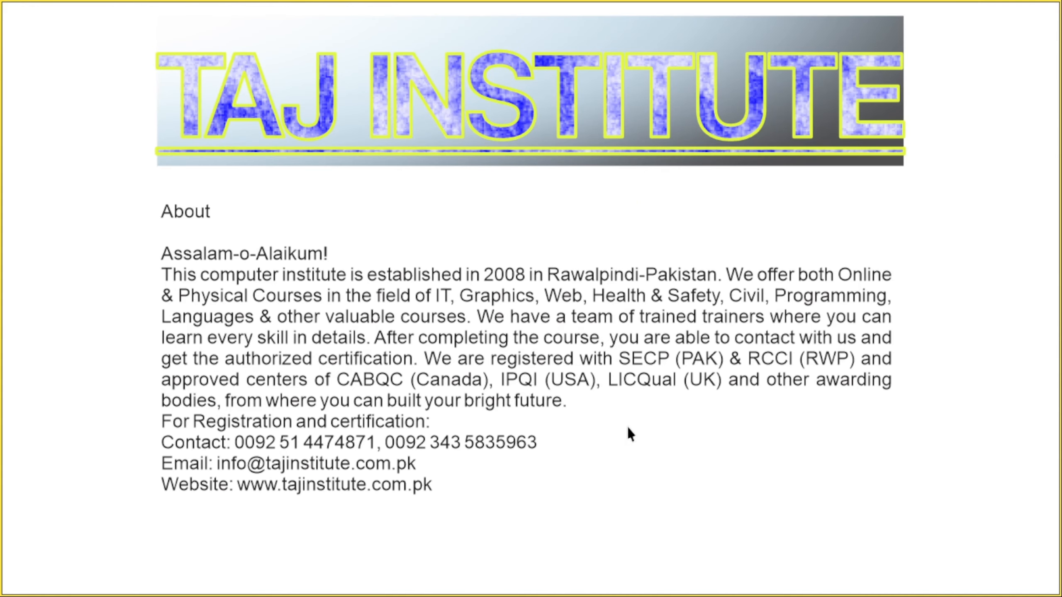
{"action": "key", "text": "F9"}
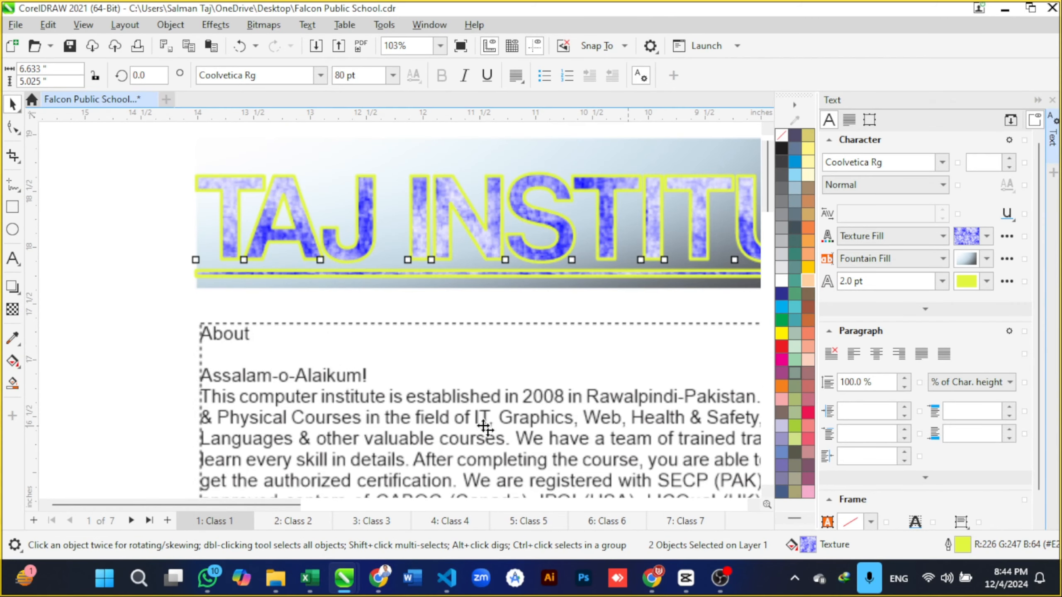
{"action": "scroll", "coordinate": [462, 402], "scroll_direction": "down", "scroll_amount": 4}
{"action": "scroll", "coordinate": [455, 390], "scroll_direction": "up", "scroll_amount": 2}
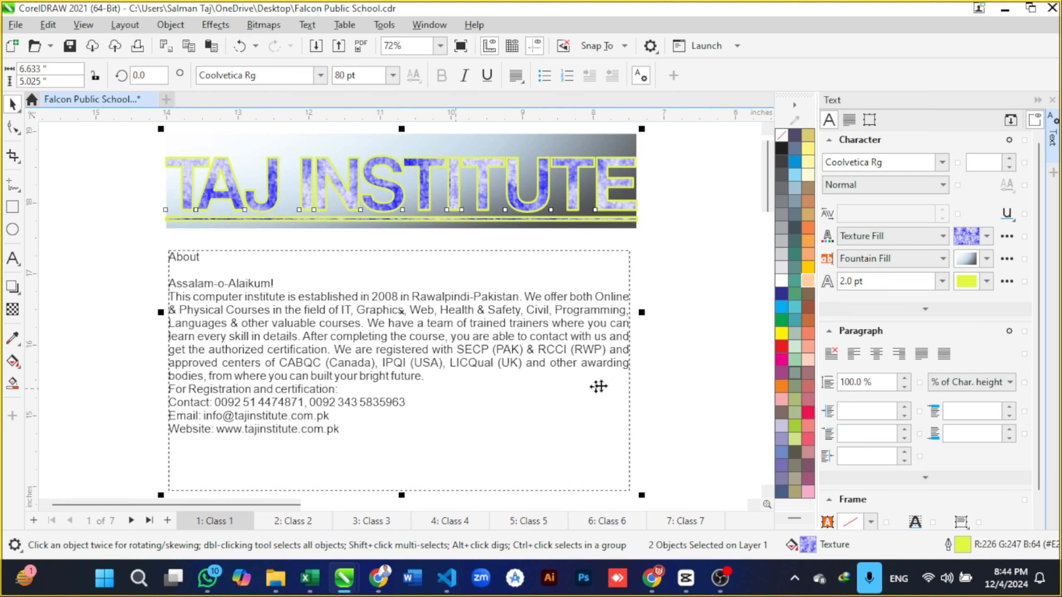
{"action": "left_click", "coordinate": [596, 357]}
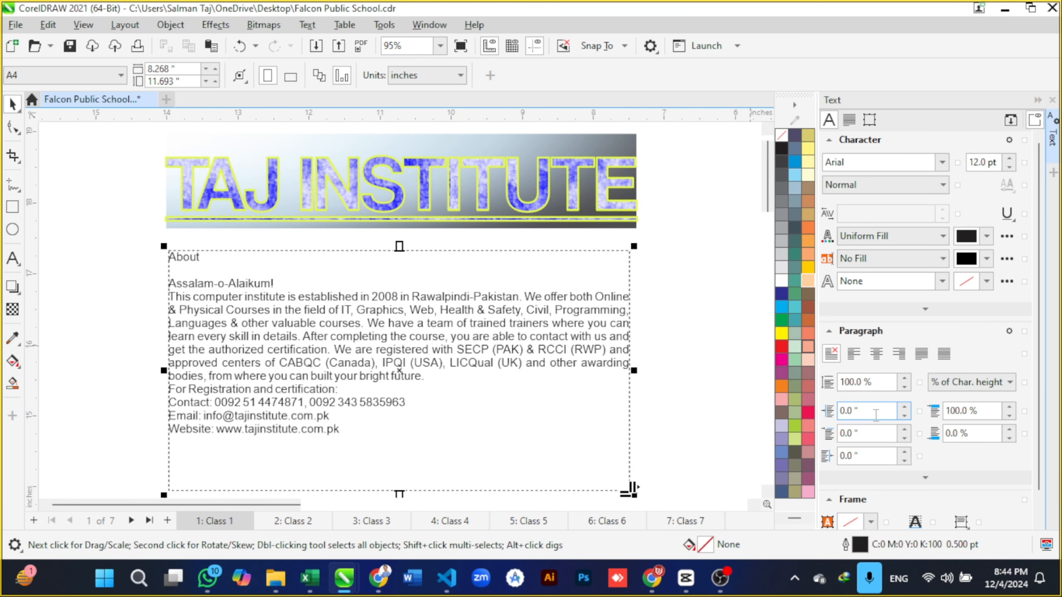
Step: Raise the paragraph's left indent, then reset it to 0
{"action": "left_click", "coordinate": [904, 408]}
{"action": "left_click", "coordinate": [905, 408]}
{"action": "left_click", "coordinate": [906, 408]}
{"action": "left_click", "coordinate": [905, 408]}
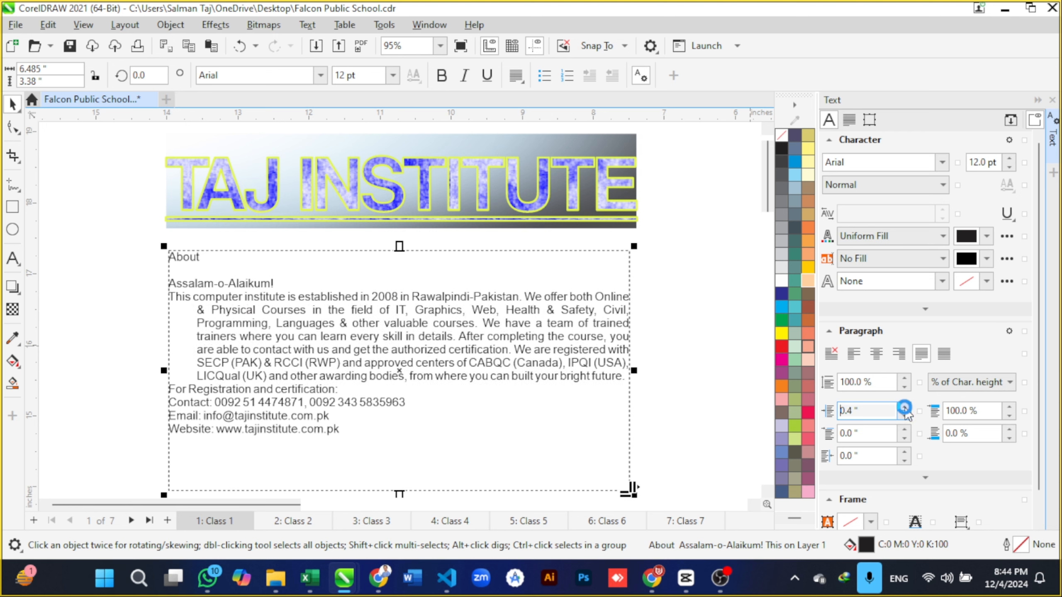
{"action": "left_click", "coordinate": [906, 408]}
{"action": "left_click", "coordinate": [906, 408]}
{"action": "left_click", "coordinate": [906, 408]}
{"action": "left_click", "coordinate": [905, 408]}
{"action": "left_click", "coordinate": [906, 408]}
{"action": "scroll", "coordinate": [867, 411], "scroll_direction": "up", "scroll_amount": 5}
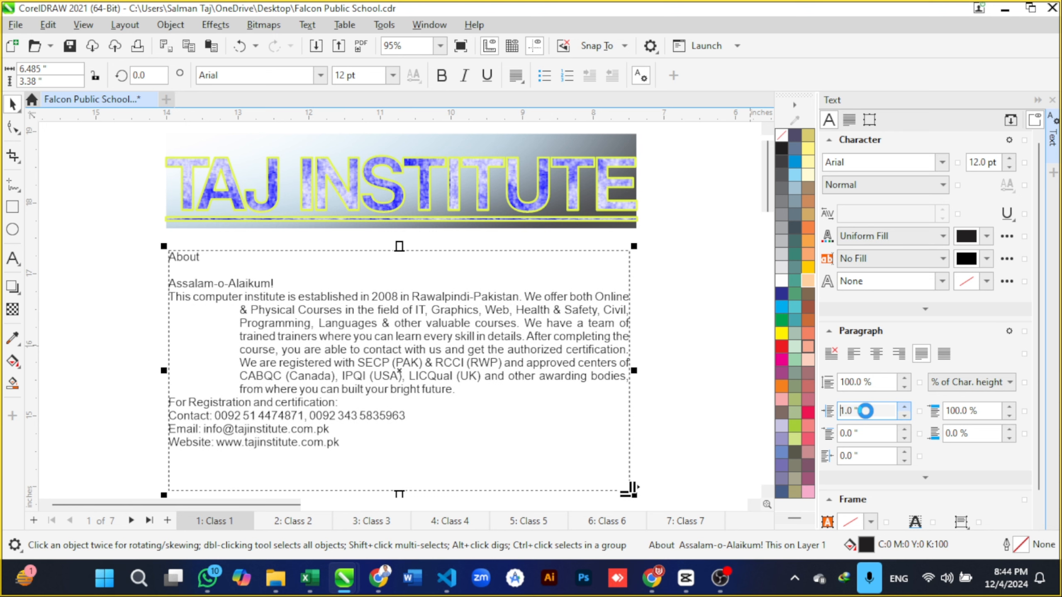
{"action": "scroll", "coordinate": [870, 410], "scroll_direction": "up", "scroll_amount": 1}
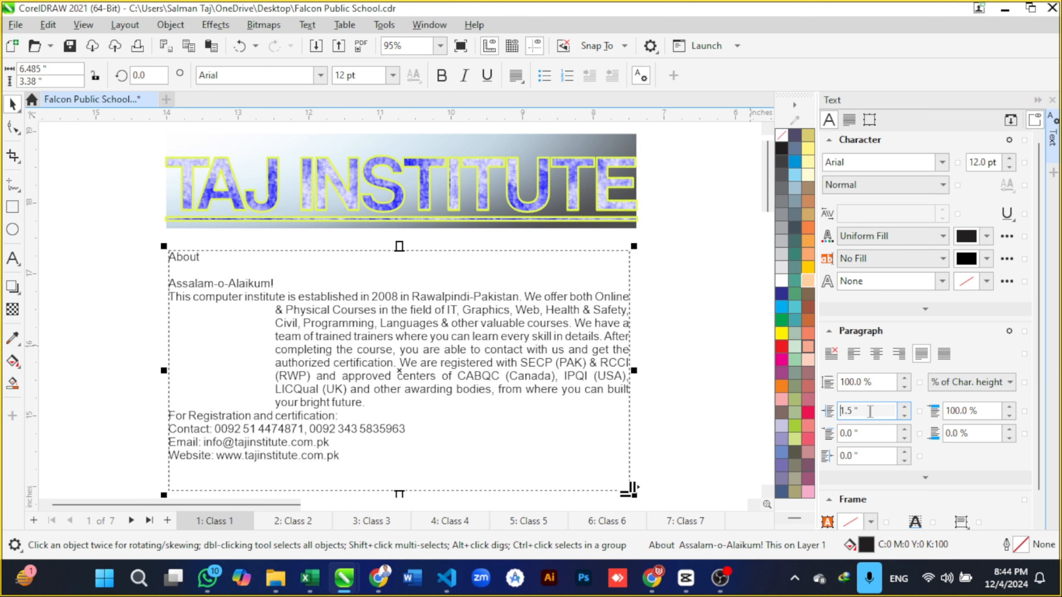
{"action": "left_click_drag", "start_coordinate": [869, 411], "coordinate": [835, 411]}
{"action": "type", "text": "0"}
{"action": "key", "text": "Return"}
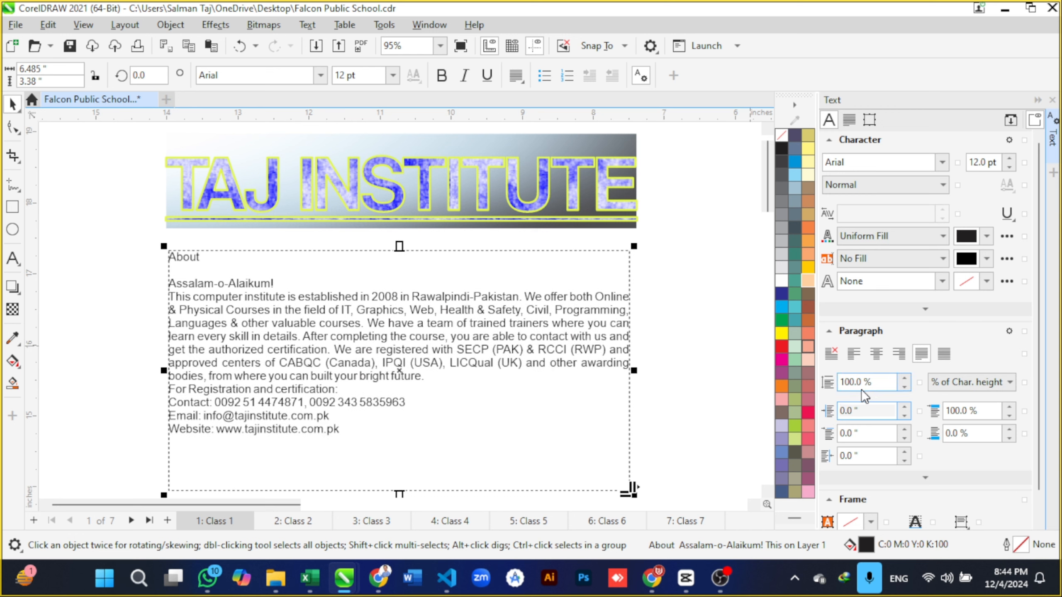
Step: Set line spacing to 50% then back to 100%, and move the frame up against the title
{"action": "left_click", "coordinate": [864, 456]}
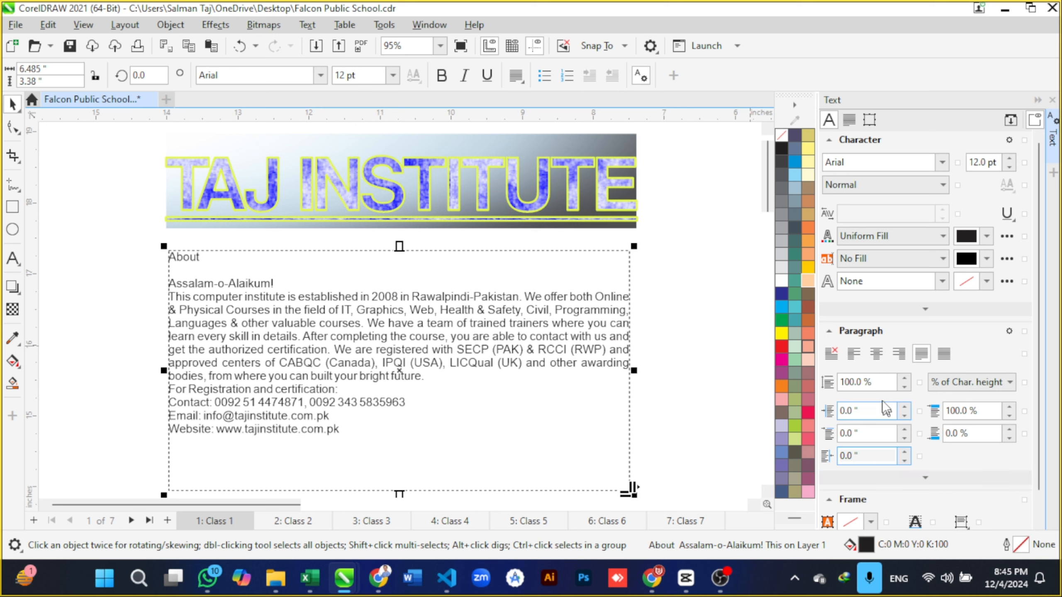
{"action": "left_click", "coordinate": [882, 382]}
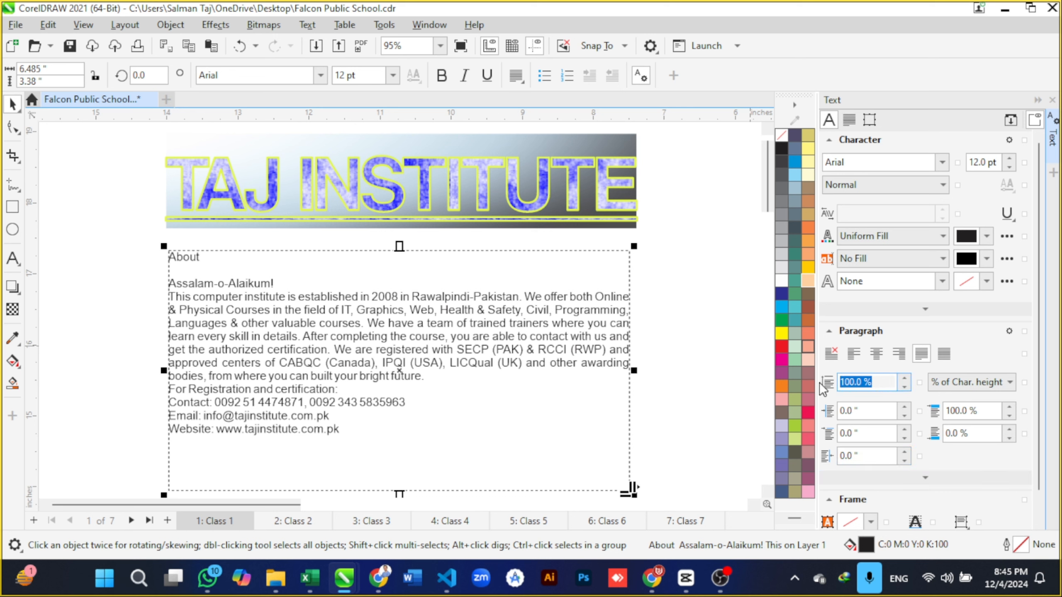
{"action": "type", "text": "50"}
{"action": "key", "text": "Return"}
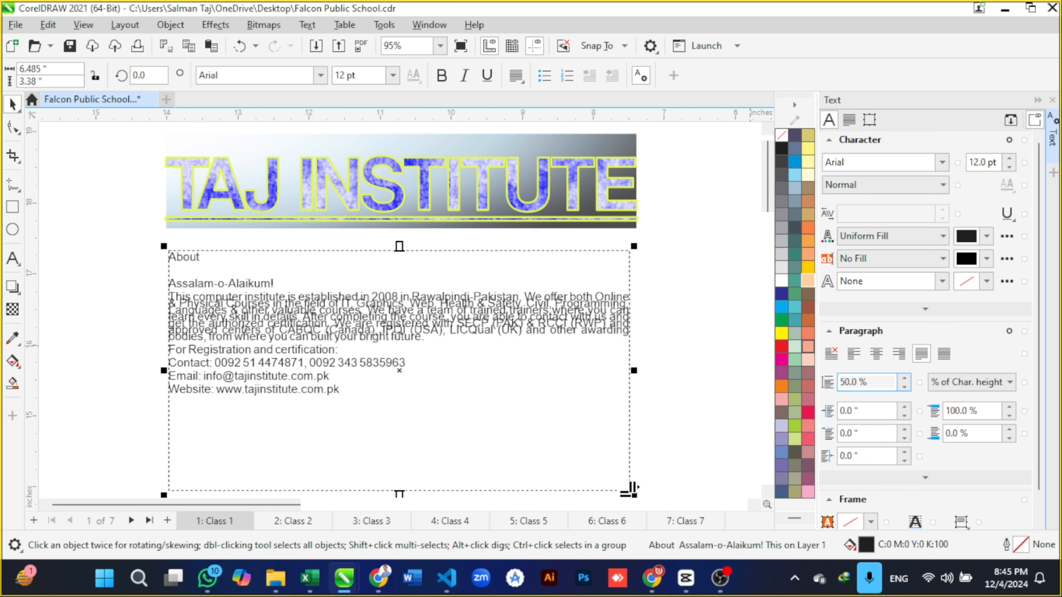
{"action": "left_click_drag", "start_coordinate": [876, 382], "coordinate": [831, 384]}
{"action": "type", "text": "100"}
{"action": "key", "text": "Return"}
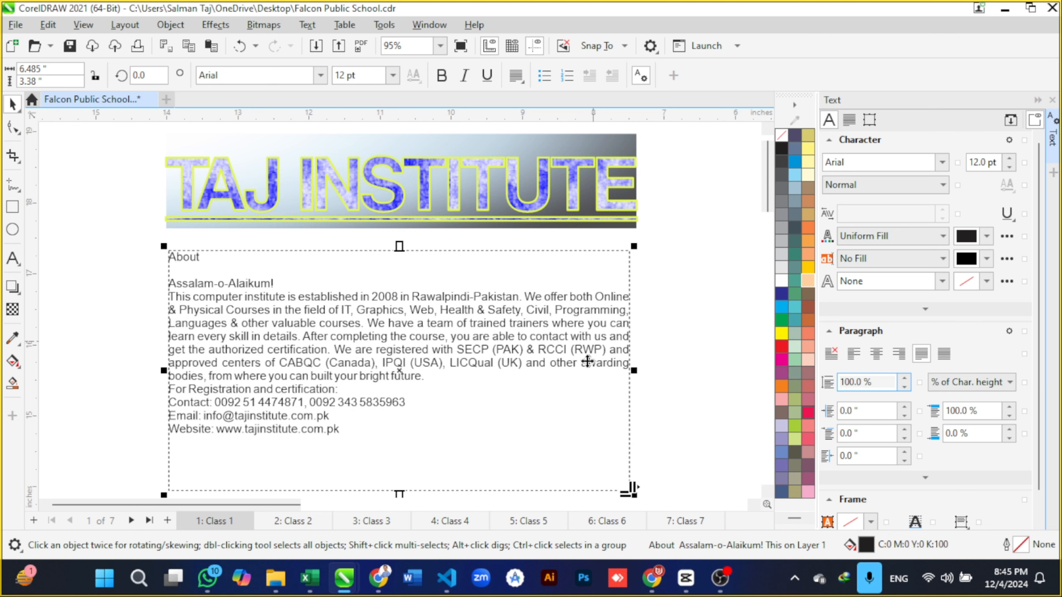
{"action": "left_click_drag", "start_coordinate": [541, 353], "coordinate": [543, 339]}
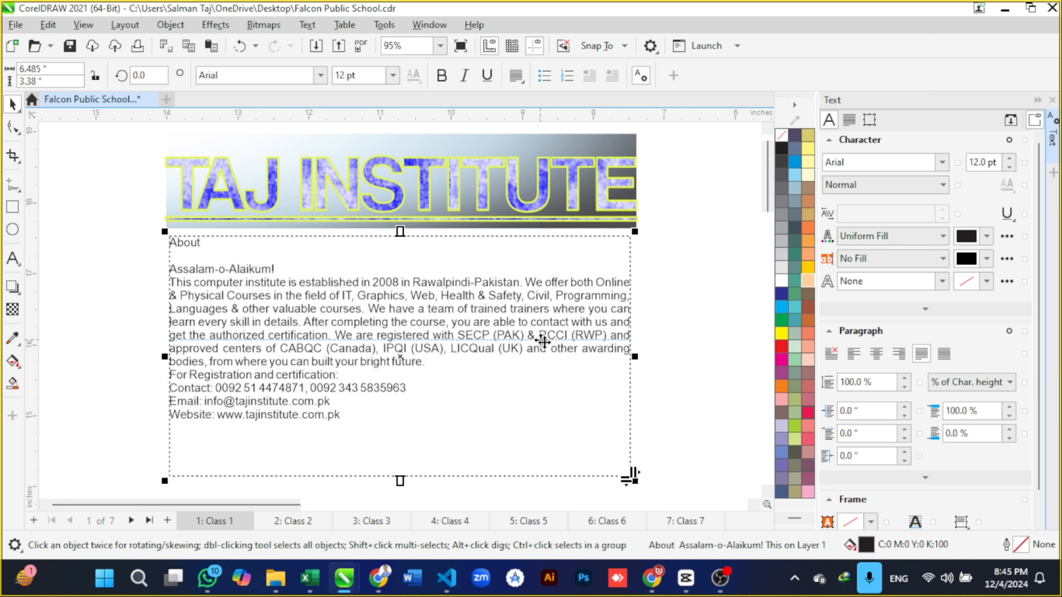
{"action": "left_click", "coordinate": [724, 368]}
{"action": "scroll", "coordinate": [630, 308], "scroll_direction": "down", "scroll_amount": 1}
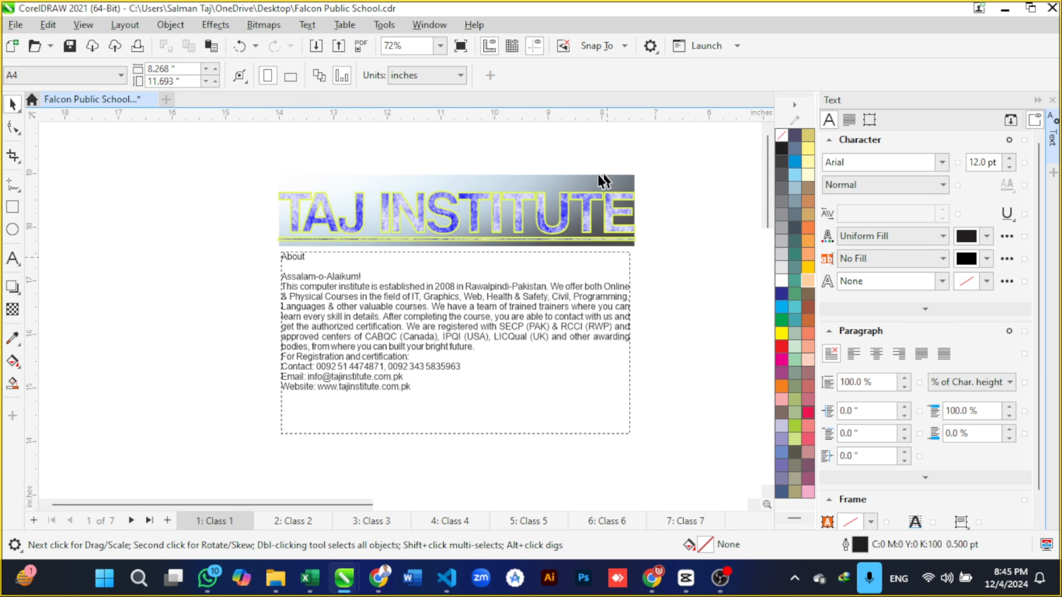
{"action": "left_click", "coordinate": [587, 191]}
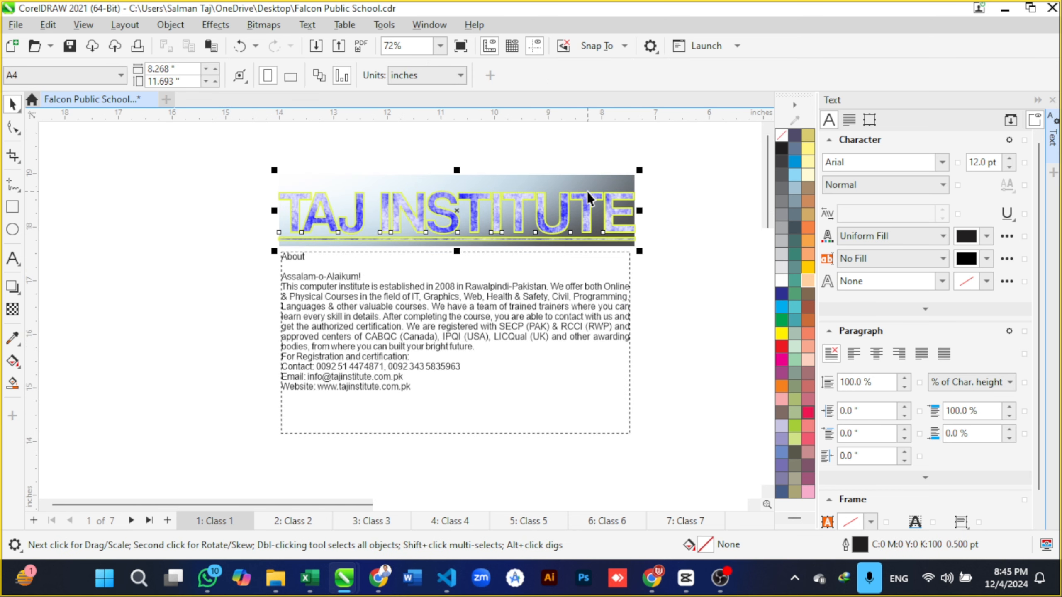
{"action": "left_click", "coordinate": [598, 342]}
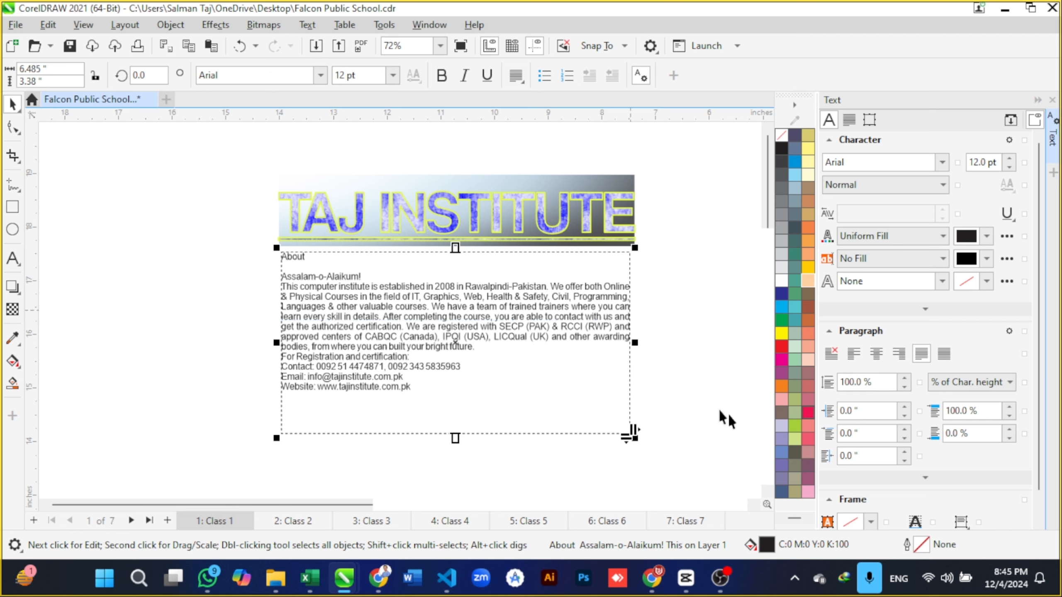
Step: Close the Text docker, highlight the Text Properties Copy entry in the Class 10 notes PDF, and return to CorelDRAW
{"action": "left_click", "coordinate": [1053, 101]}
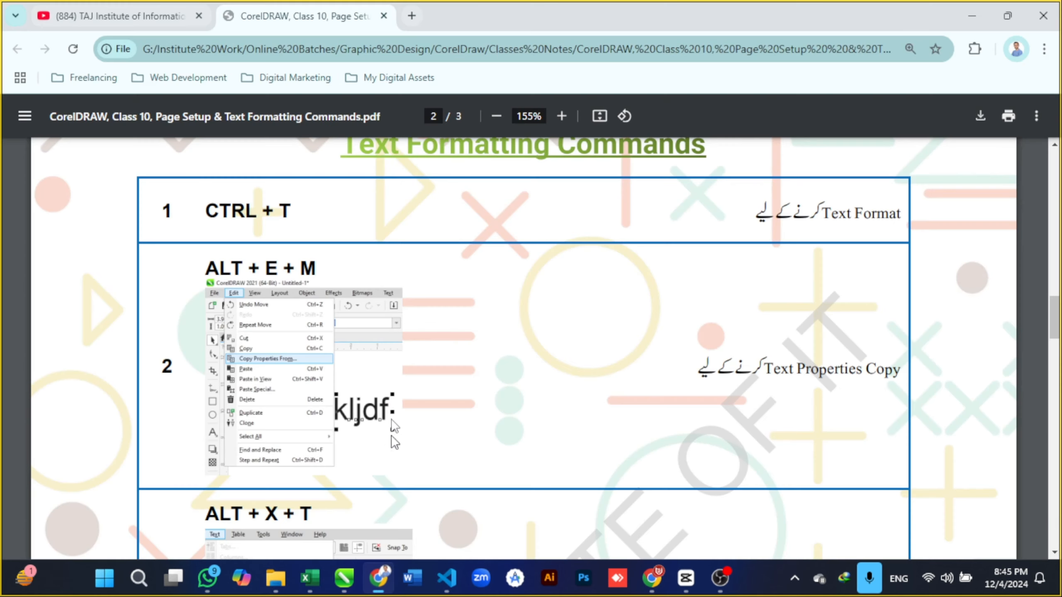
{"action": "left_click", "coordinate": [381, 578]}
{"action": "left_click_drag", "start_coordinate": [701, 371], "coordinate": [886, 376]}
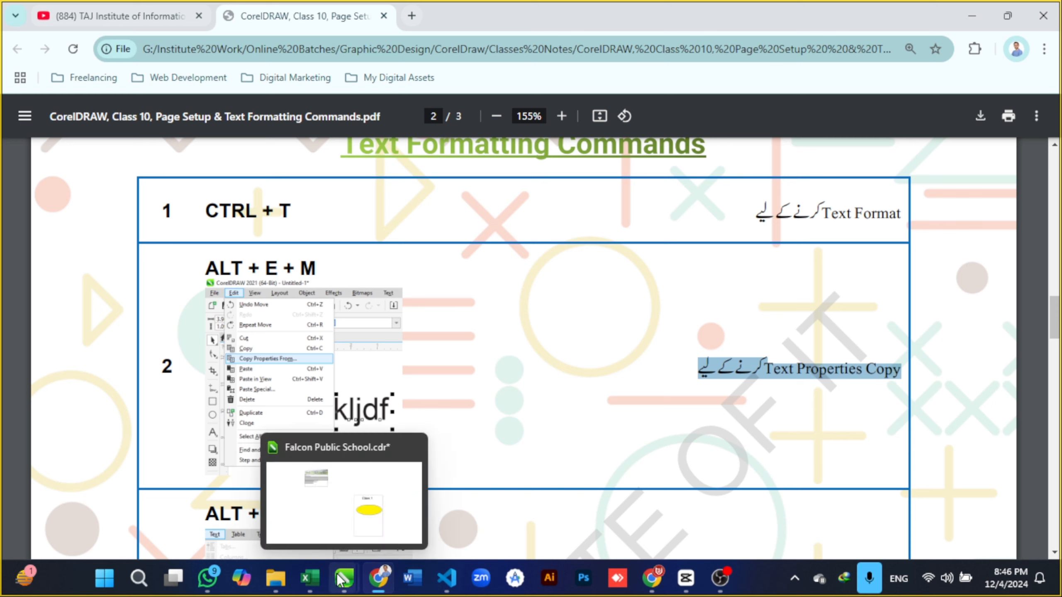
{"action": "left_click", "coordinate": [375, 520]}
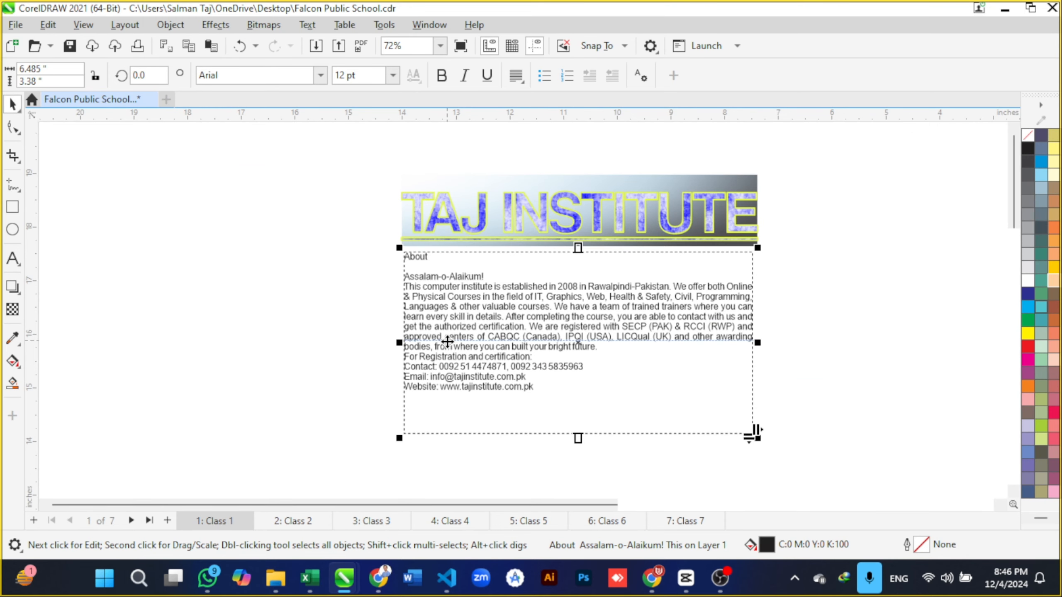
Step: Move the TAJ INSTITUTE banner up and scale it to about 11.137" x 2.239"
{"action": "scroll", "coordinate": [439, 339], "scroll_direction": "down", "scroll_amount": 1}
{"action": "left_click", "coordinate": [136, 279]}
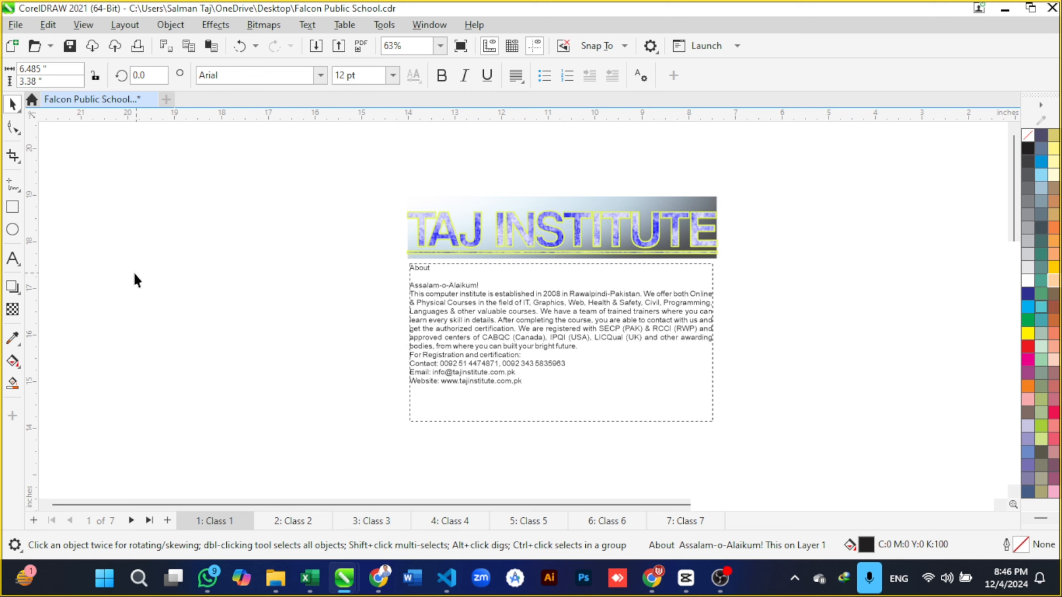
{"action": "scroll", "coordinate": [321, 304], "scroll_direction": "down", "scroll_amount": 1}
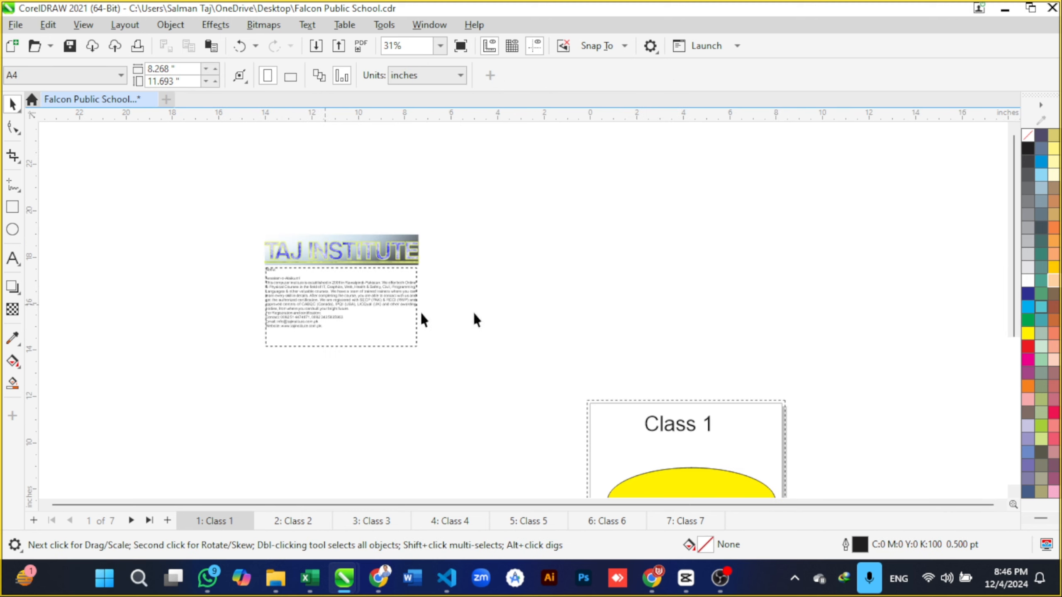
{"action": "scroll", "coordinate": [614, 268], "scroll_direction": "up", "scroll_amount": 4}
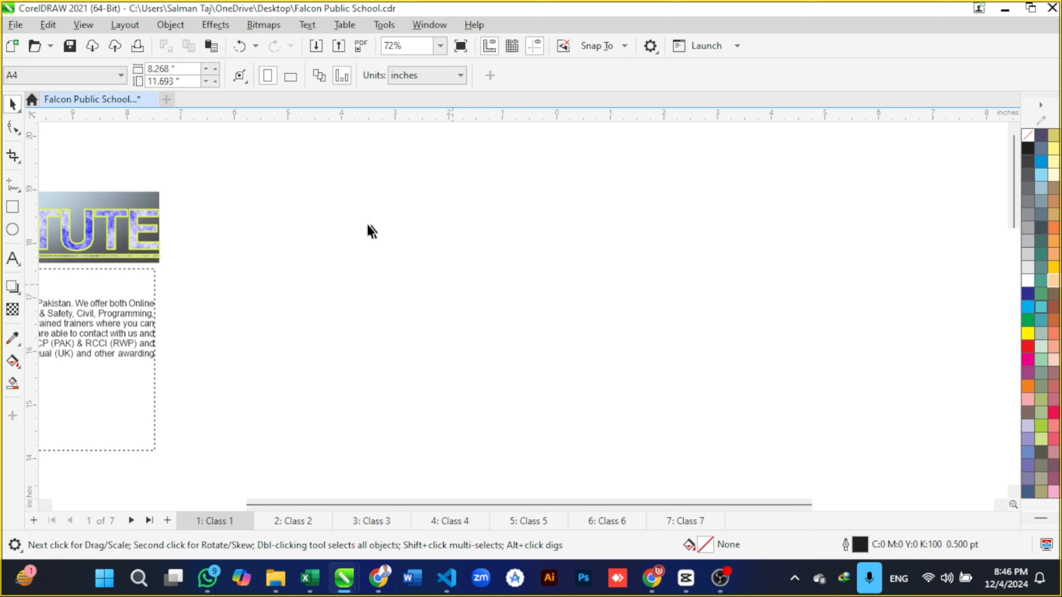
{"action": "scroll", "coordinate": [341, 251], "scroll_direction": "down", "scroll_amount": 4}
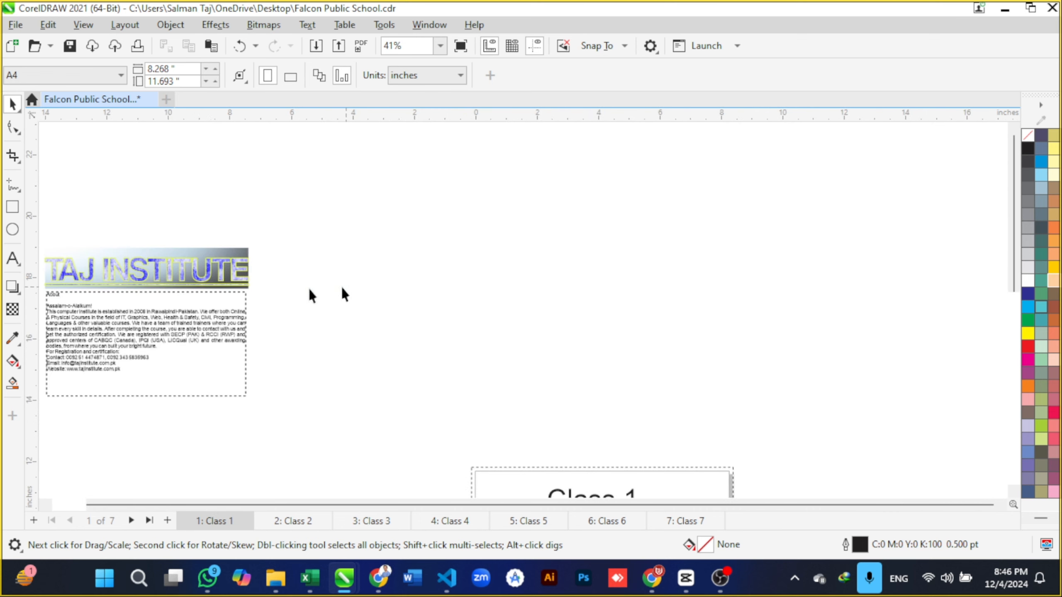
{"action": "left_click_drag", "start_coordinate": [149, 273], "coordinate": [300, 214]}
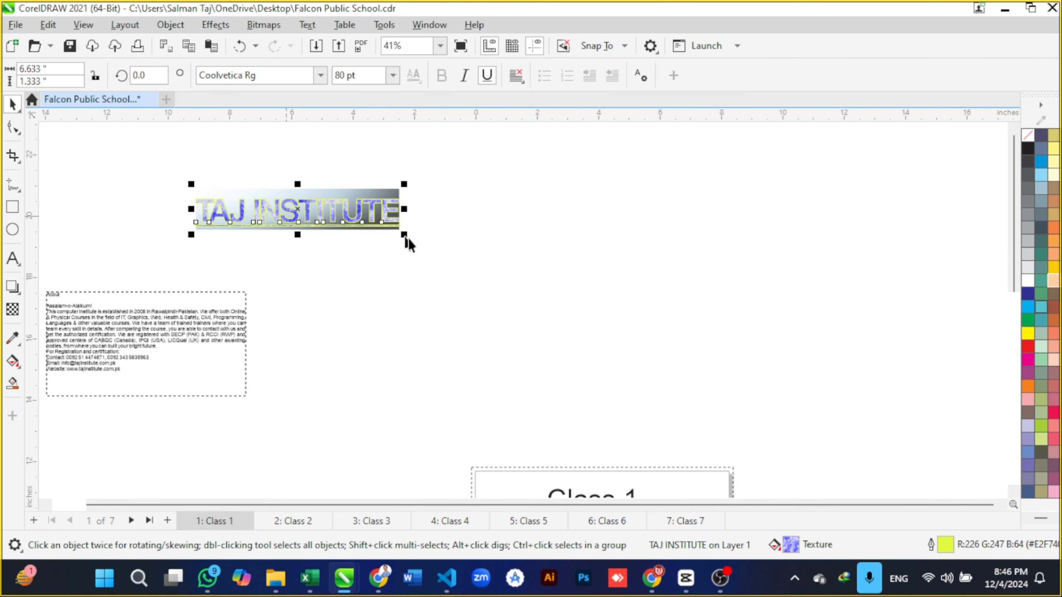
{"action": "left_click_drag", "start_coordinate": [406, 236], "coordinate": [543, 301]}
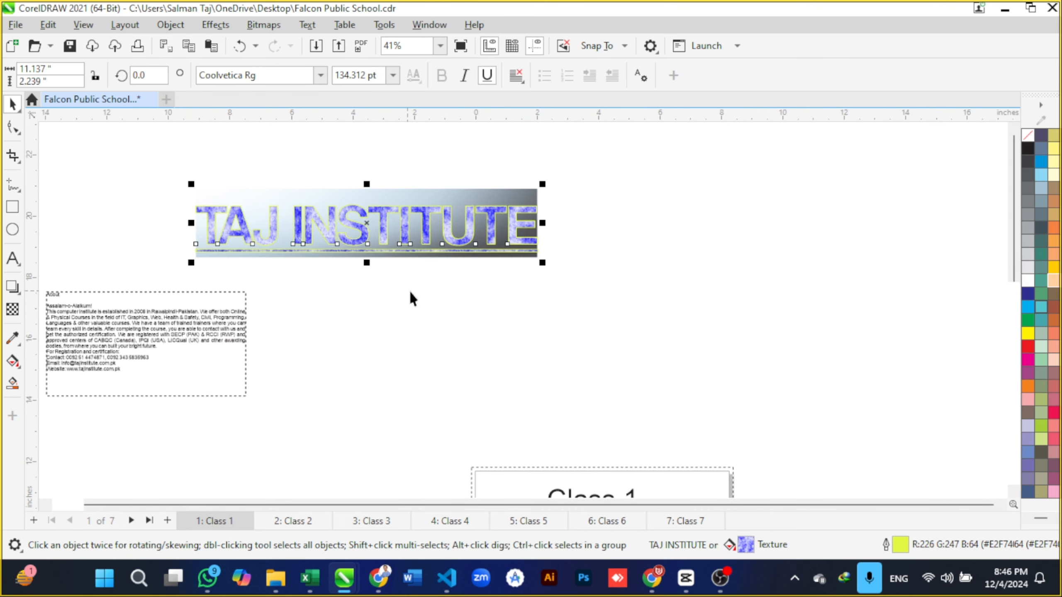
Step: Check the class notes PDF in Chrome and come back to the drawing
{"action": "scroll", "coordinate": [411, 297], "scroll_direction": "up", "scroll_amount": 3}
{"action": "left_click", "coordinate": [370, 272]}
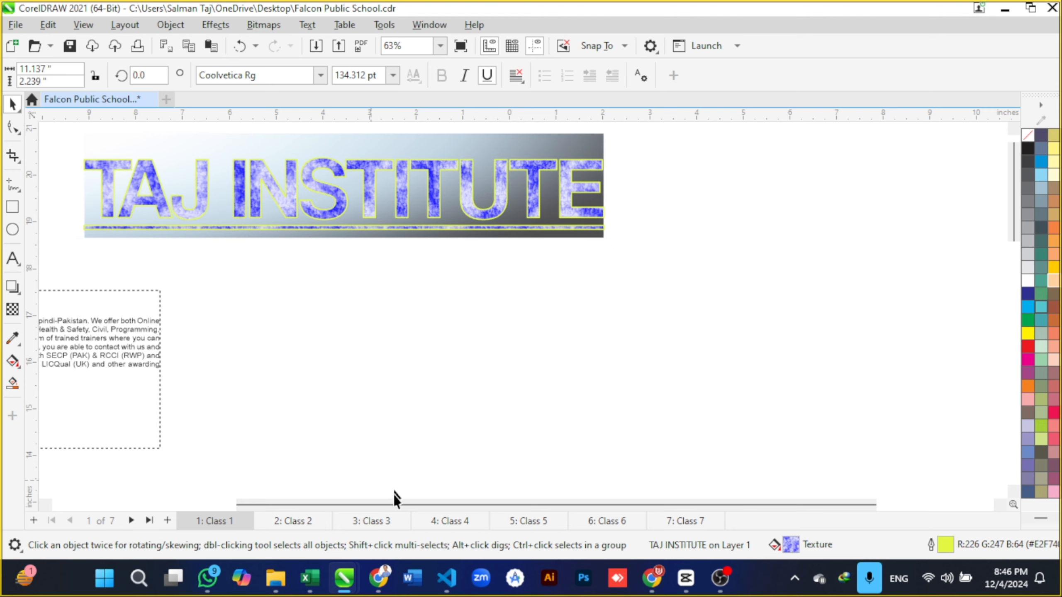
{"action": "left_click", "coordinate": [377, 583]}
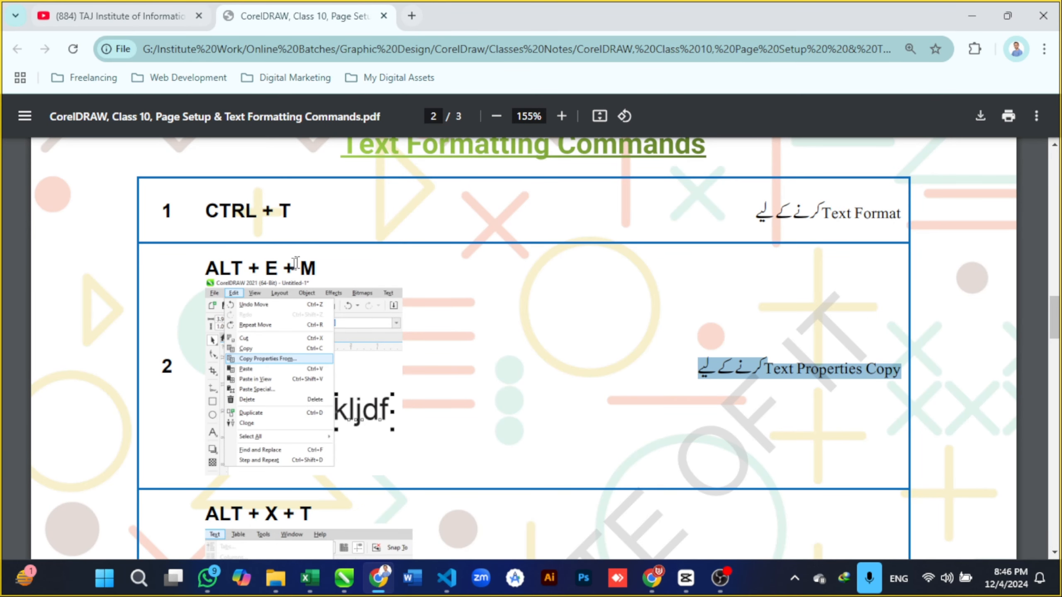
{"action": "left_click", "coordinate": [344, 578]}
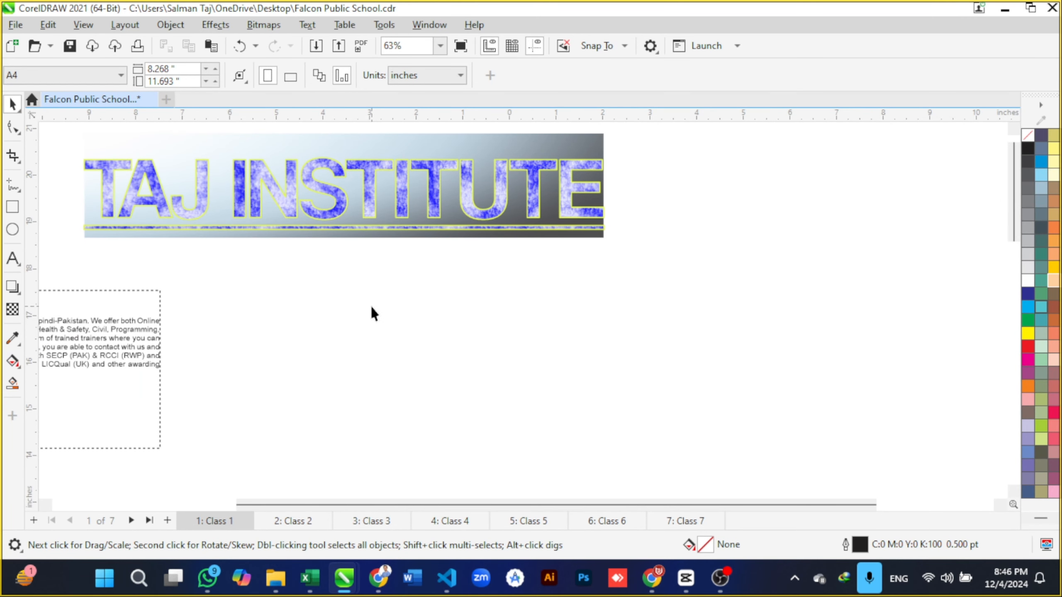
Step: Add a plain text line with a person's name below the TAJ INSTITUTE banner
{"action": "key", "text": "F8"}
{"action": "left_click", "coordinate": [387, 342]}
{"action": "type", "text": "SARFARAZ"}
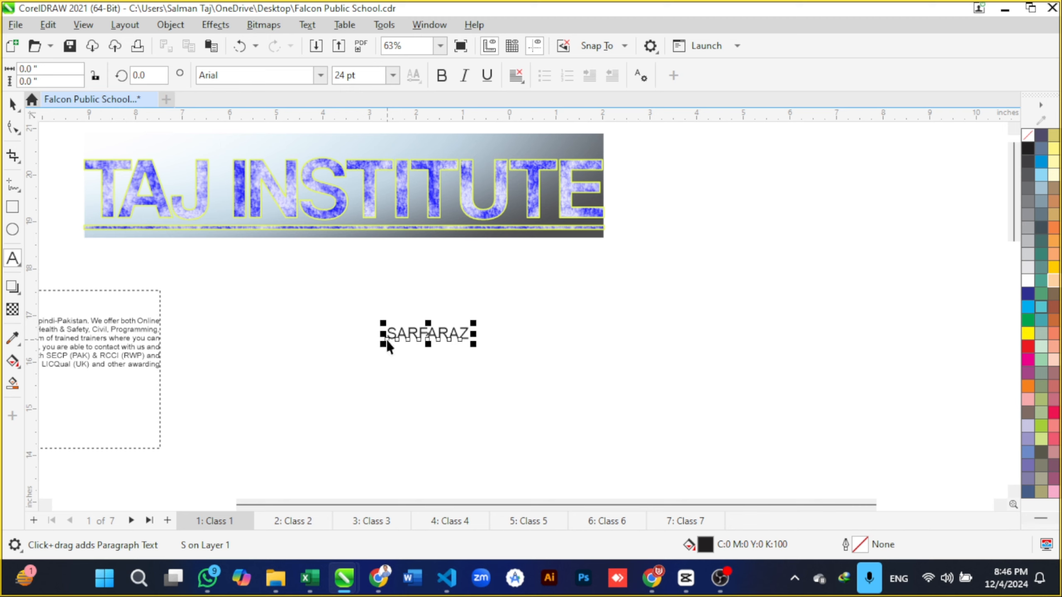
{"action": "key", "text": "ctrl+space"}
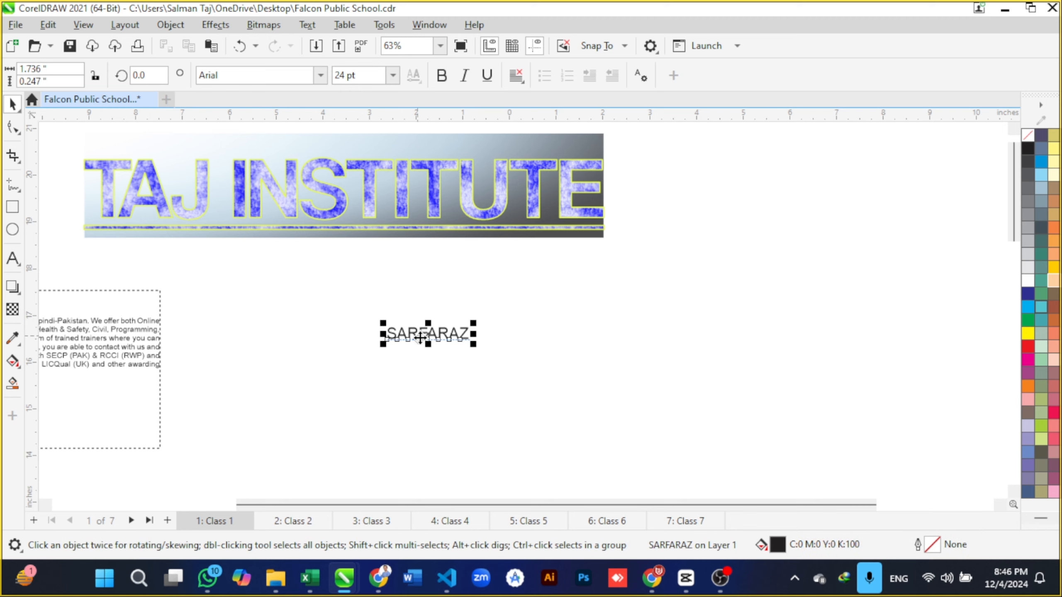
{"action": "scroll", "coordinate": [424, 322], "scroll_direction": "up", "scroll_amount": 5}
{"action": "scroll", "coordinate": [394, 330], "scroll_direction": "down", "scroll_amount": 6}
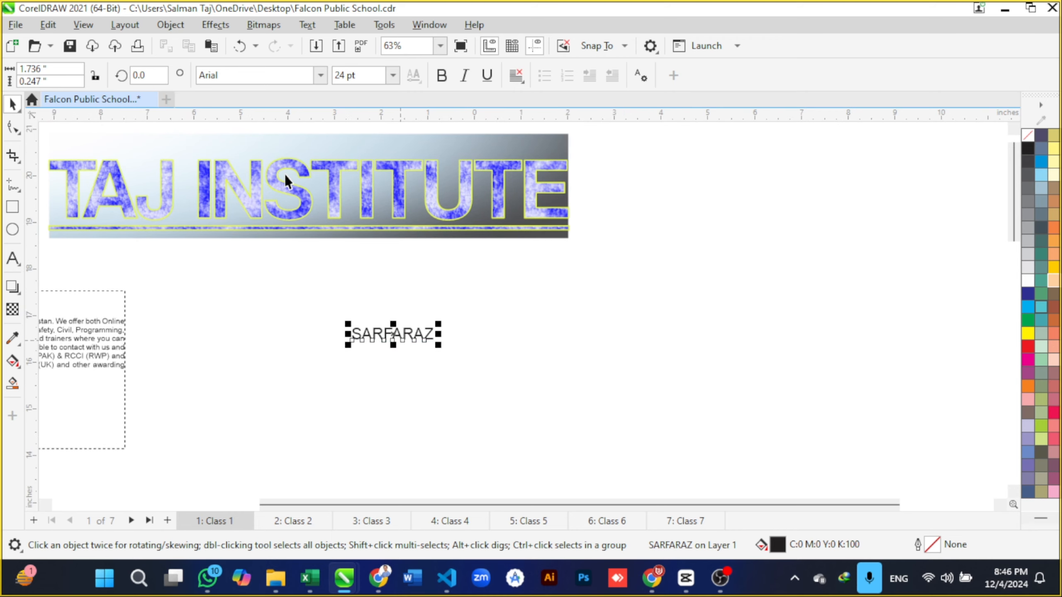
{"action": "scroll", "coordinate": [285, 178], "scroll_direction": "up", "scroll_amount": 4}
{"action": "scroll", "coordinate": [284, 175], "scroll_direction": "down", "scroll_amount": 4}
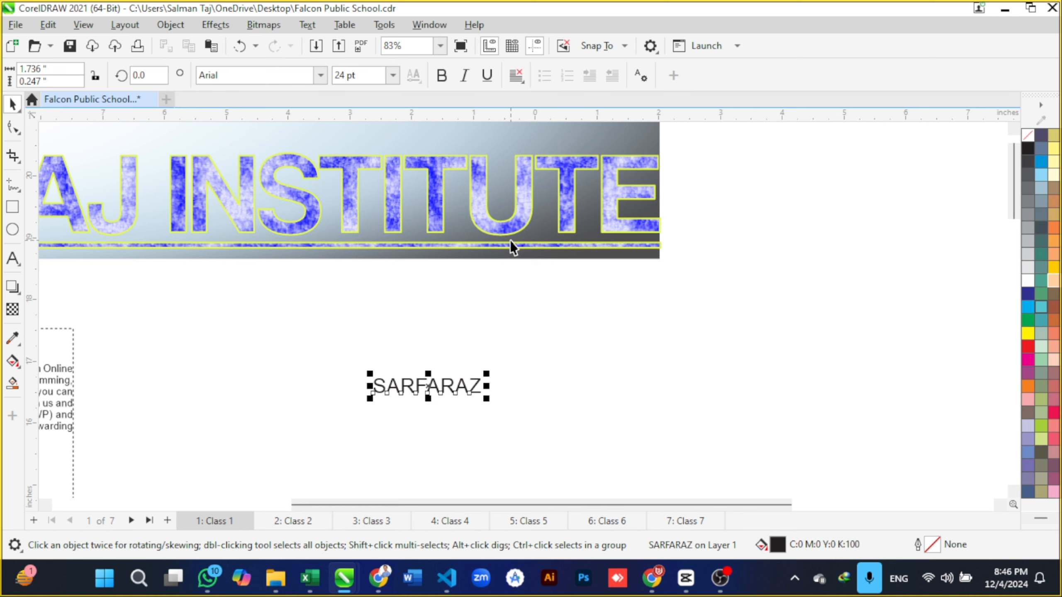
Step: Shift the TAJ INSTITUTE banner slightly right, then select the name text
{"action": "left_click", "coordinate": [442, 244]}
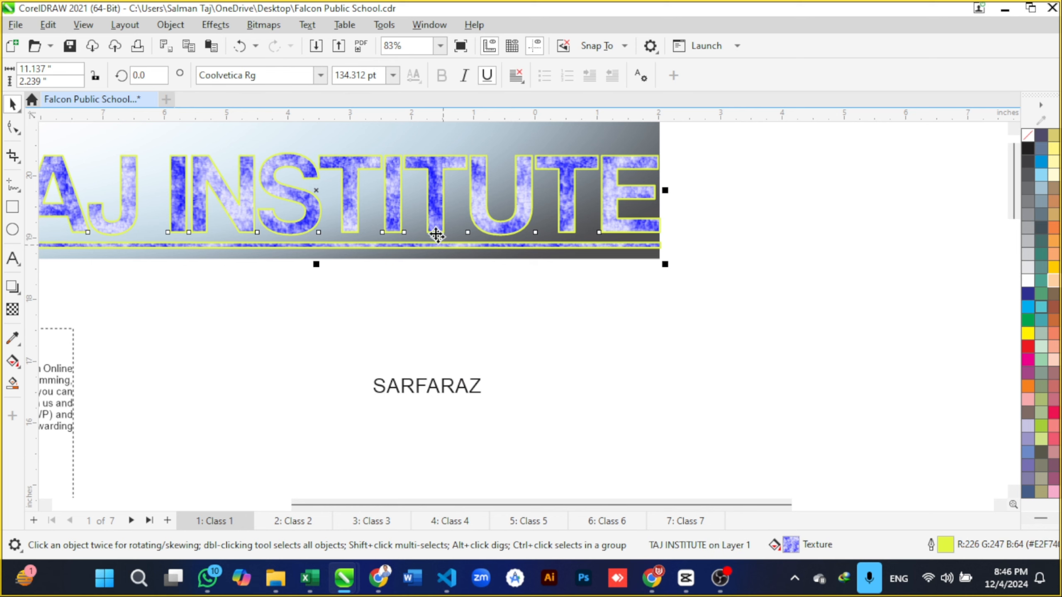
{"action": "left_click_drag", "start_coordinate": [537, 247], "coordinate": [573, 255]}
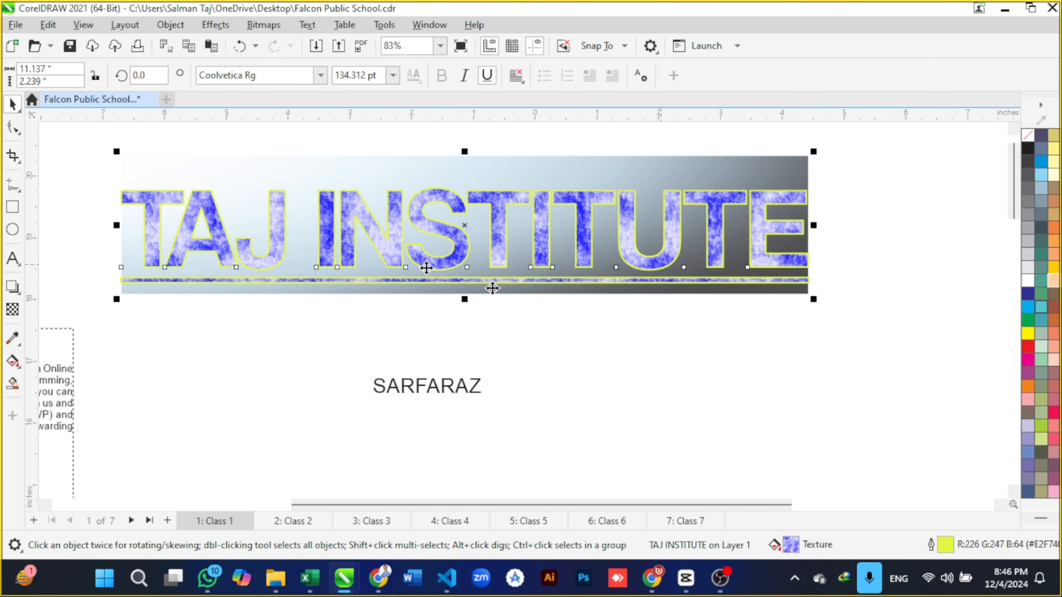
{"action": "left_click", "coordinate": [474, 392]}
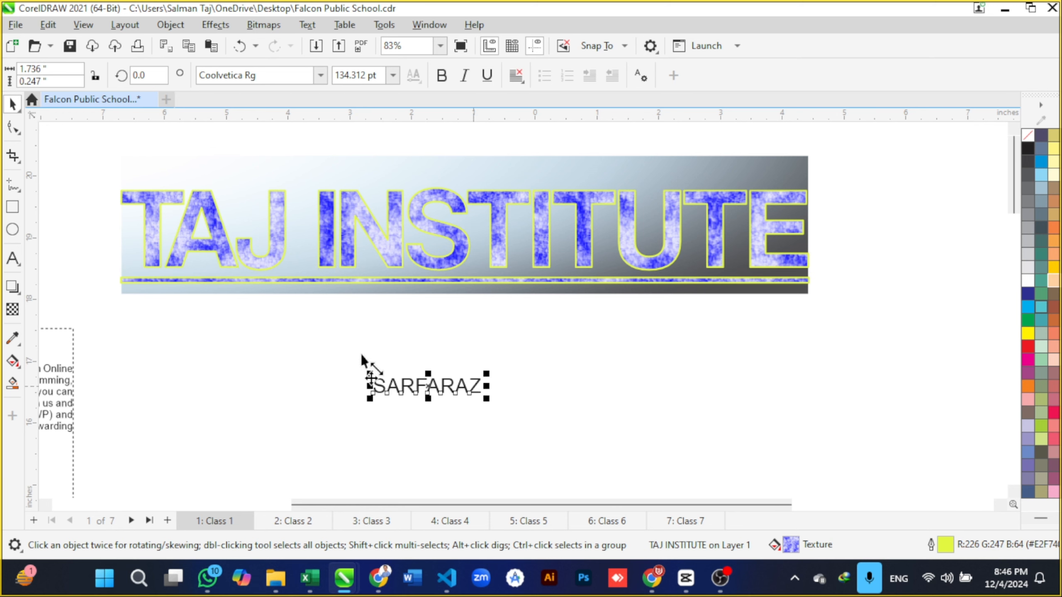
Step: Bring the class notes PDF forward and highlight the ALT + E + M Text Properties Copy entry
{"action": "left_click", "coordinate": [531, 376]}
{"action": "left_click", "coordinate": [379, 579]}
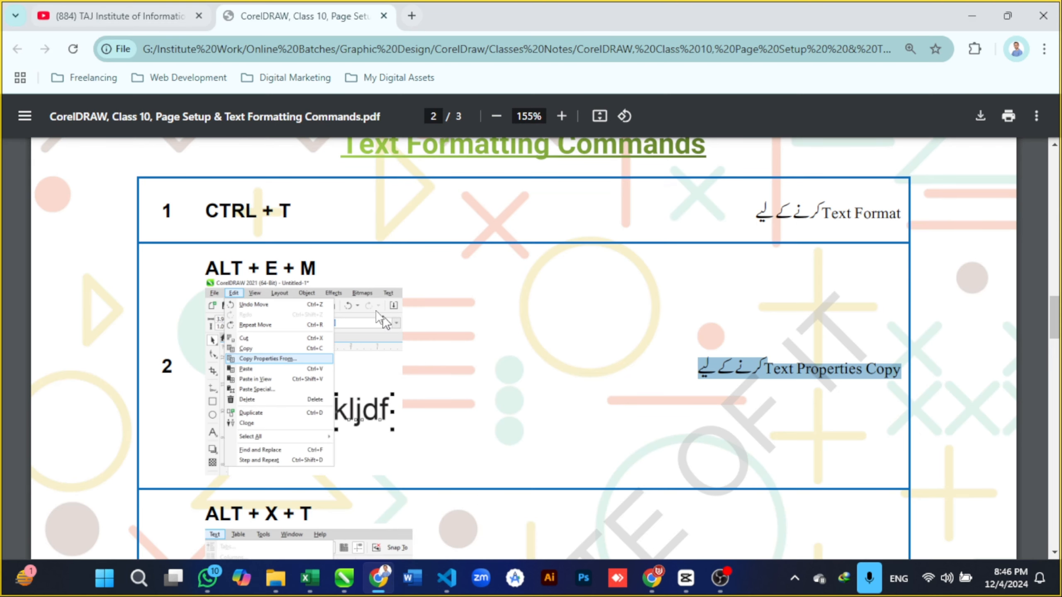
{"action": "left_click_drag", "start_coordinate": [318, 269], "coordinate": [205, 268]}
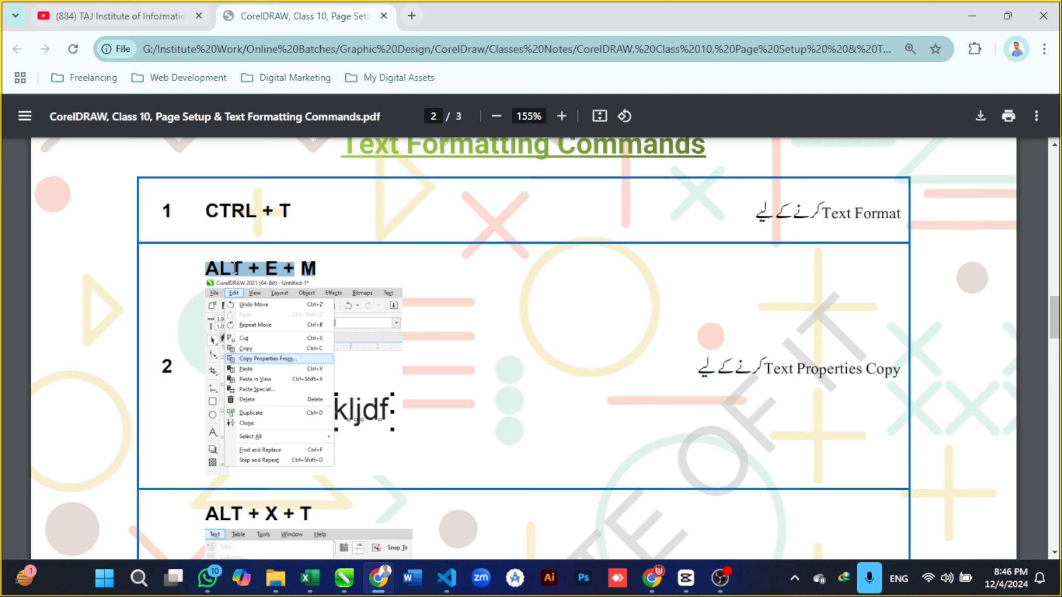
{"action": "left_click_drag", "start_coordinate": [764, 370], "coordinate": [863, 370]}
{"action": "left_click", "coordinate": [722, 214]}
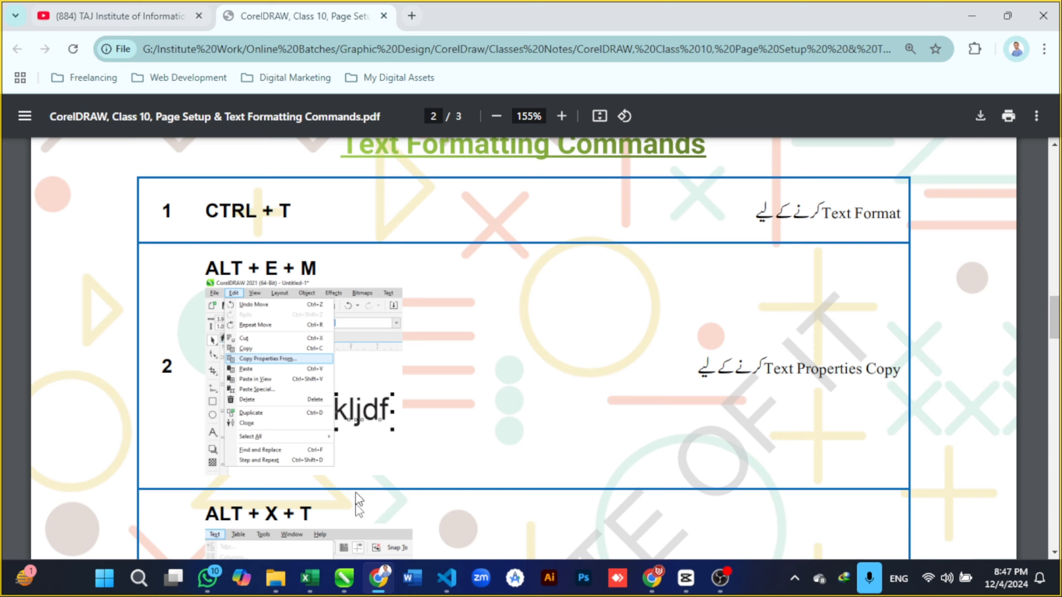
Step: Copy outline pen, outline colour and text properties from TAJ INSTITUTE onto the name text
{"action": "left_click", "coordinate": [346, 577]}
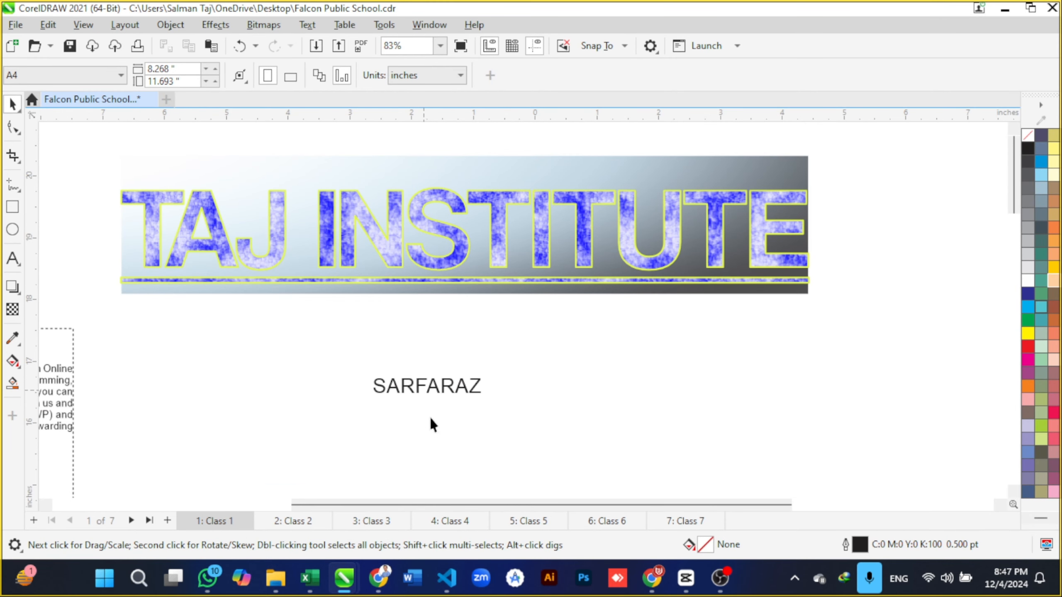
{"action": "left_click_drag", "start_coordinate": [461, 395], "coordinate": [521, 419]}
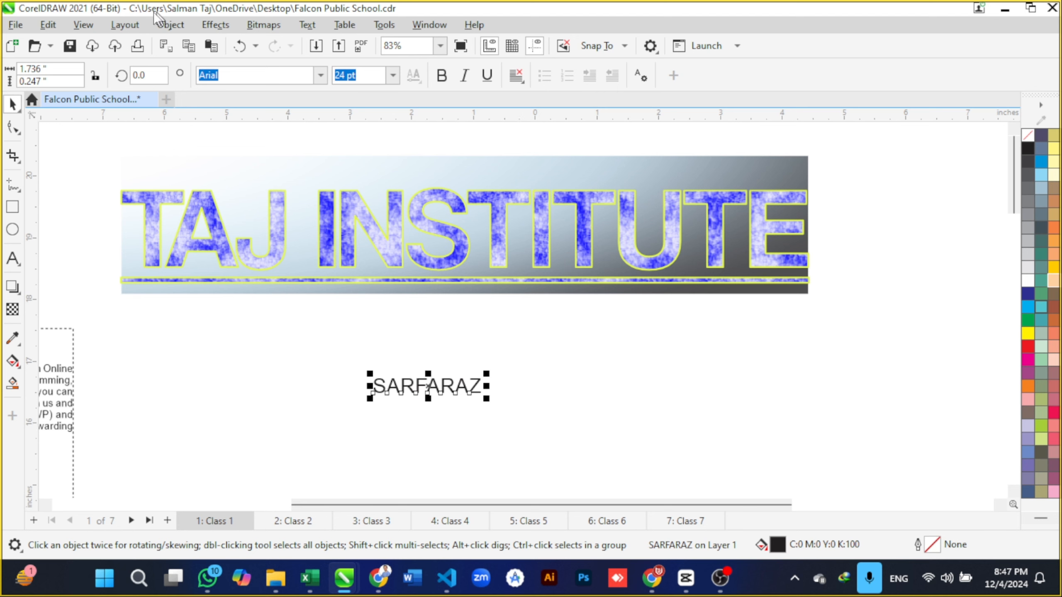
{"action": "left_click", "coordinate": [51, 25]}
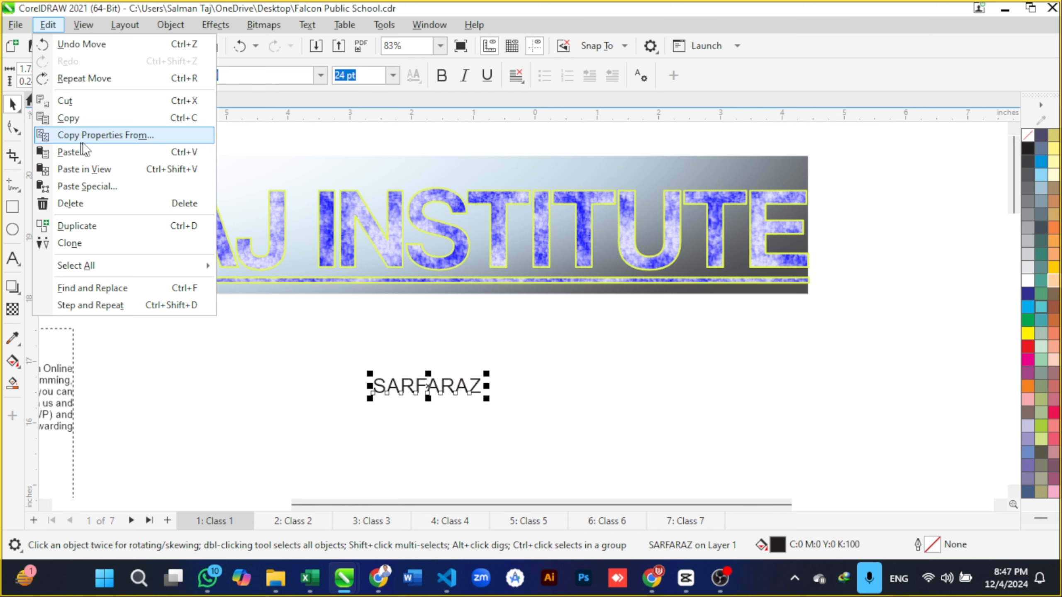
{"action": "left_click", "coordinate": [110, 138]}
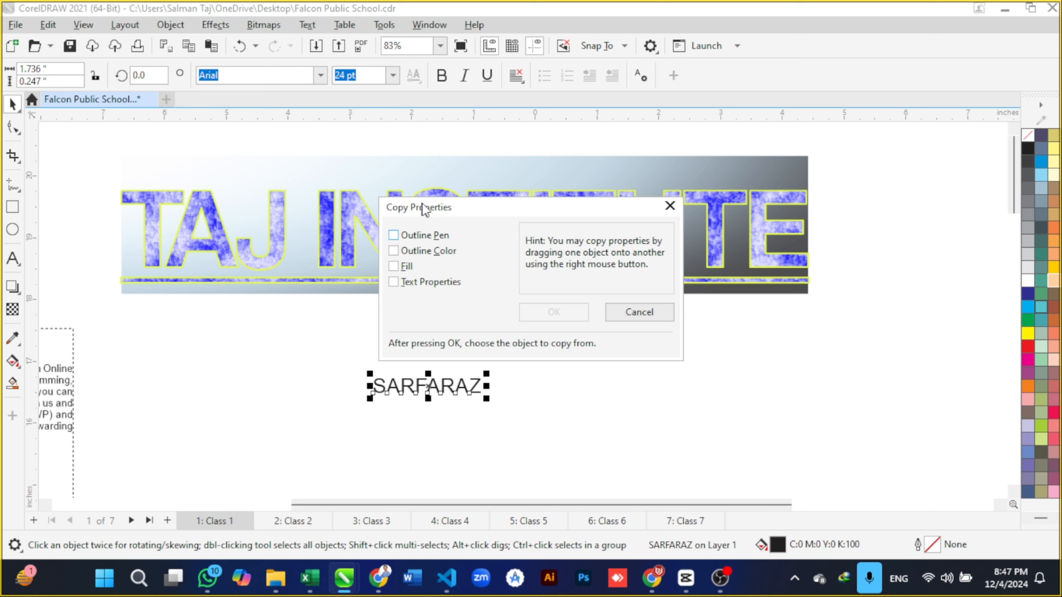
{"action": "left_click_drag", "start_coordinate": [424, 209], "coordinate": [639, 323]}
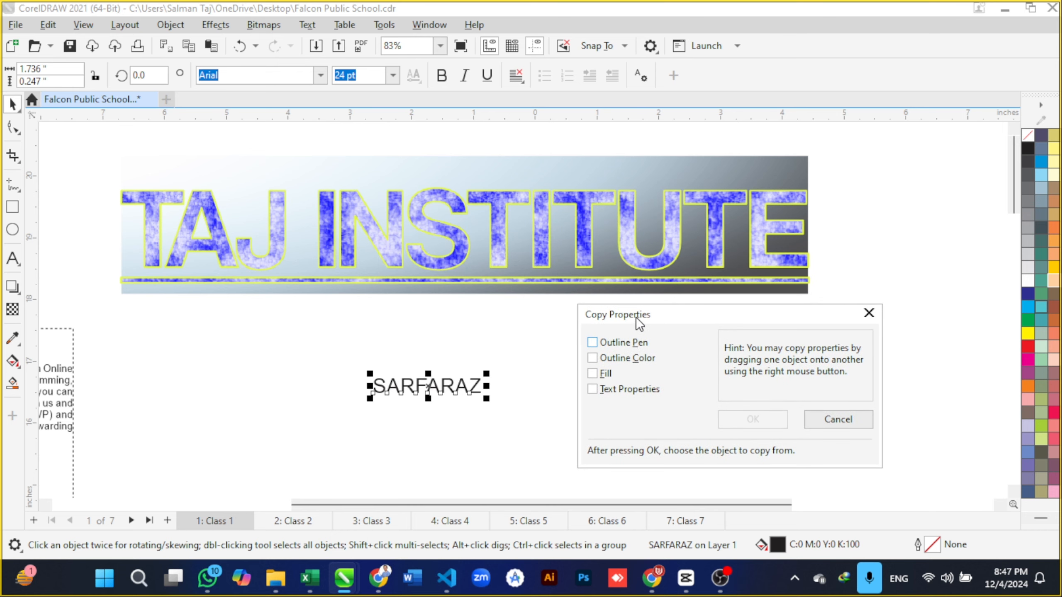
{"action": "left_click", "coordinate": [619, 344]}
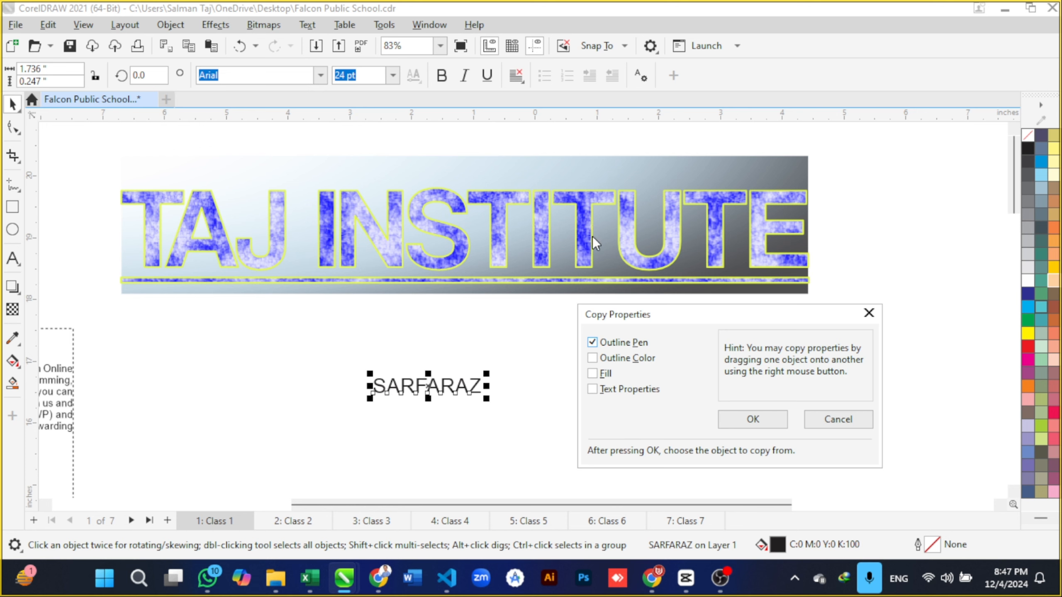
{"action": "left_click", "coordinate": [593, 359]}
{"action": "left_click", "coordinate": [591, 389]}
{"action": "left_click", "coordinate": [722, 423]}
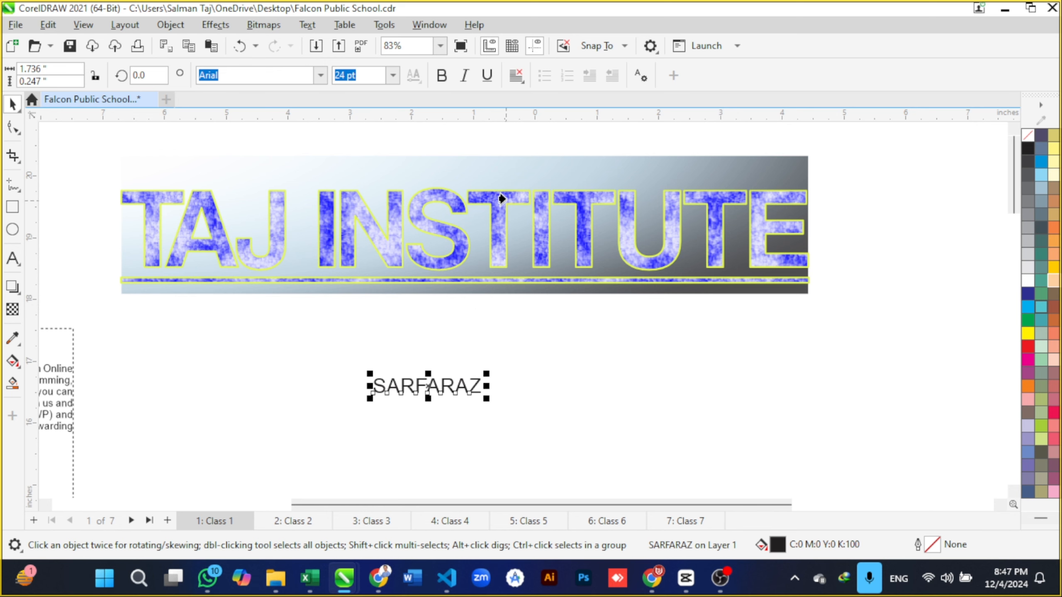
{"action": "left_click", "coordinate": [465, 165]}
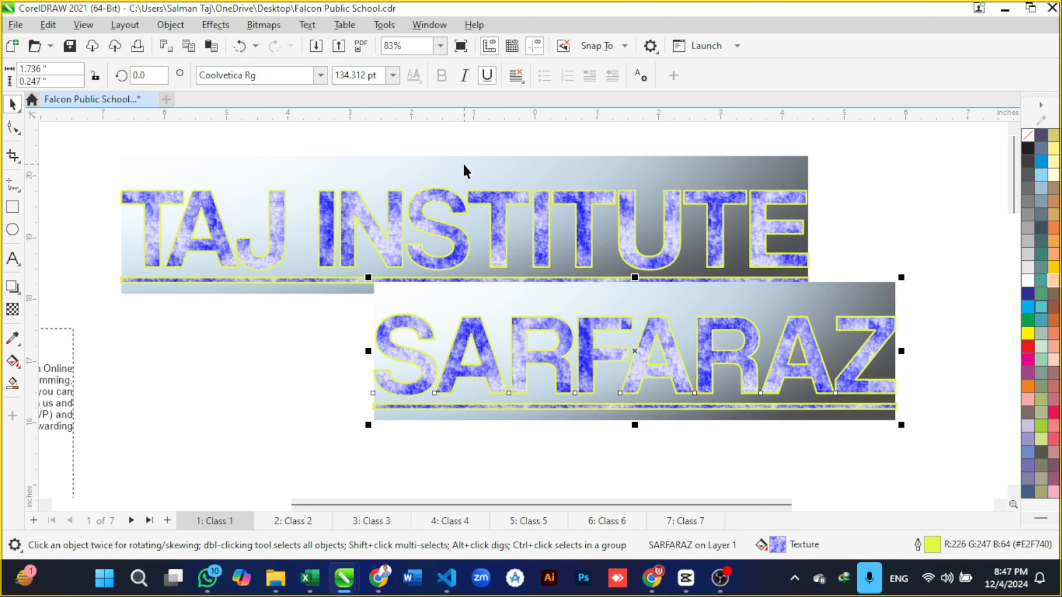
Step: Position the restyled name banner beneath TAJ INSTITUTE, nudging it left
{"action": "left_click_drag", "start_coordinate": [565, 394], "coordinate": [406, 436]}
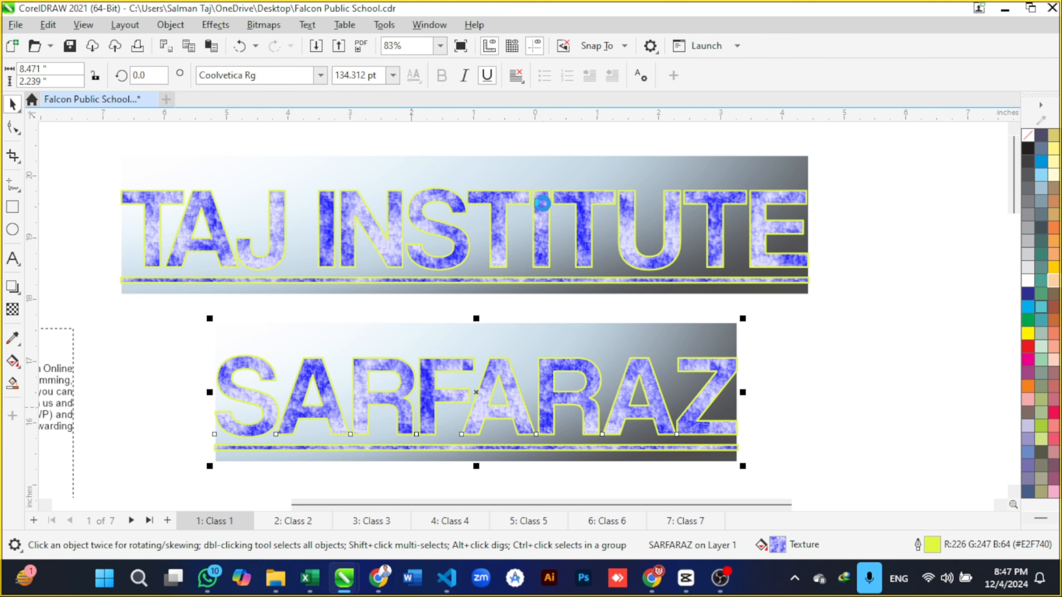
{"action": "scroll", "coordinate": [696, 341], "scroll_direction": "down", "scroll_amount": 3}
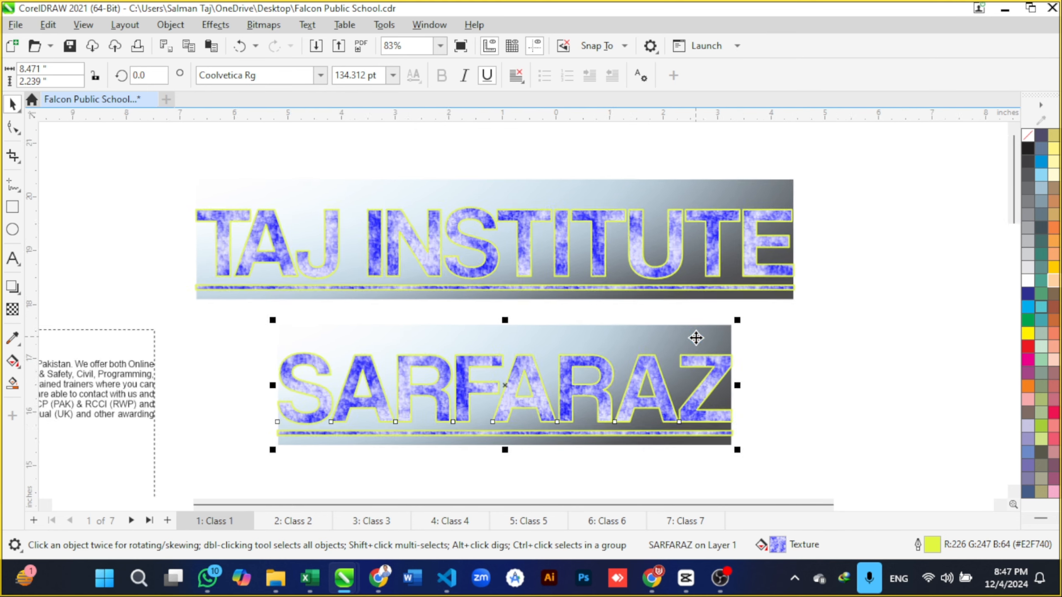
{"action": "left_click_drag", "start_coordinate": [699, 384], "coordinate": [645, 381]}
{"action": "scroll", "coordinate": [793, 286], "scroll_direction": "up", "scroll_amount": 2}
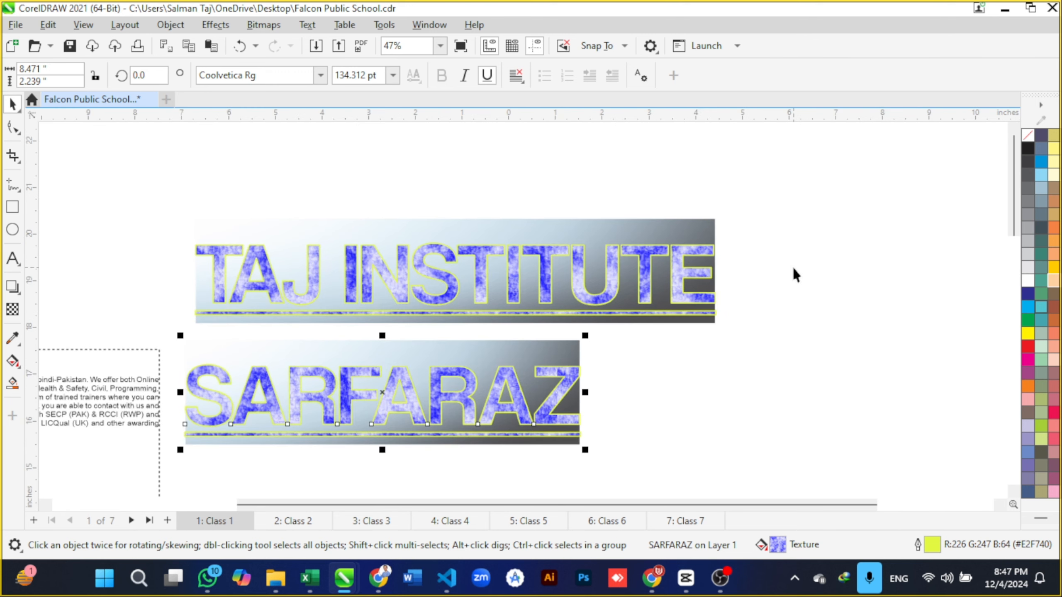
Step: Add a new TAJ text line to the right of the name banner
{"action": "left_click", "coordinate": [778, 383]}
{"action": "key", "text": "F8"}
{"action": "left_click", "coordinate": [663, 382]}
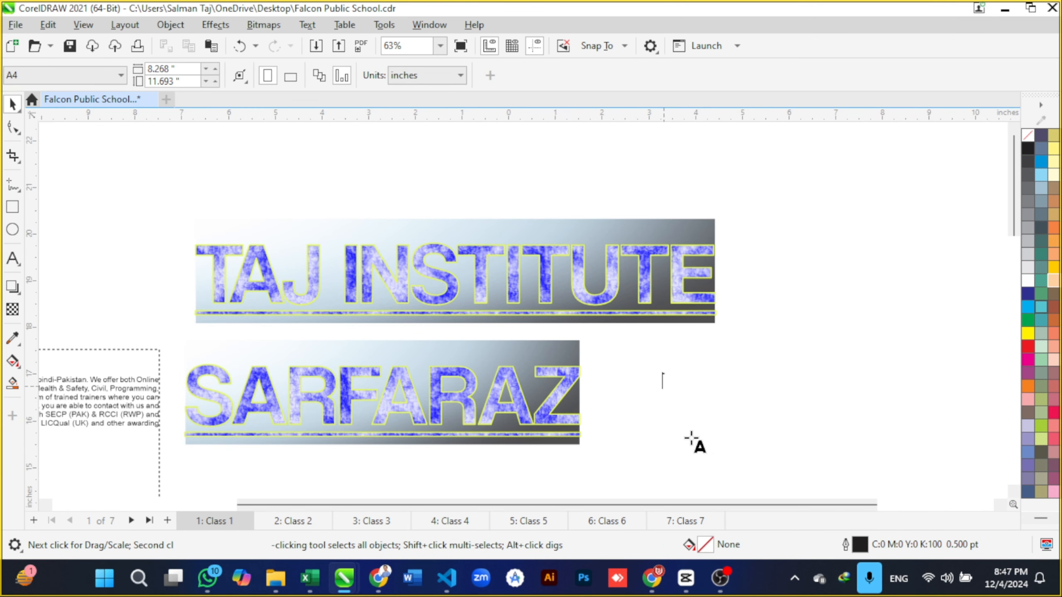
{"action": "type", "text": "TAJ"}
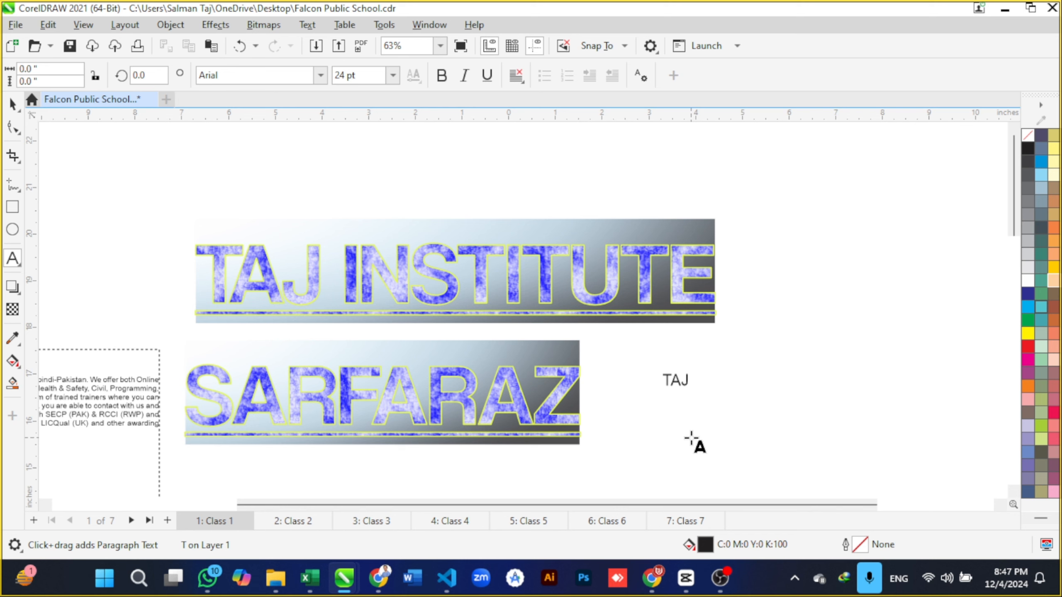
{"action": "key", "text": "ctrl+space"}
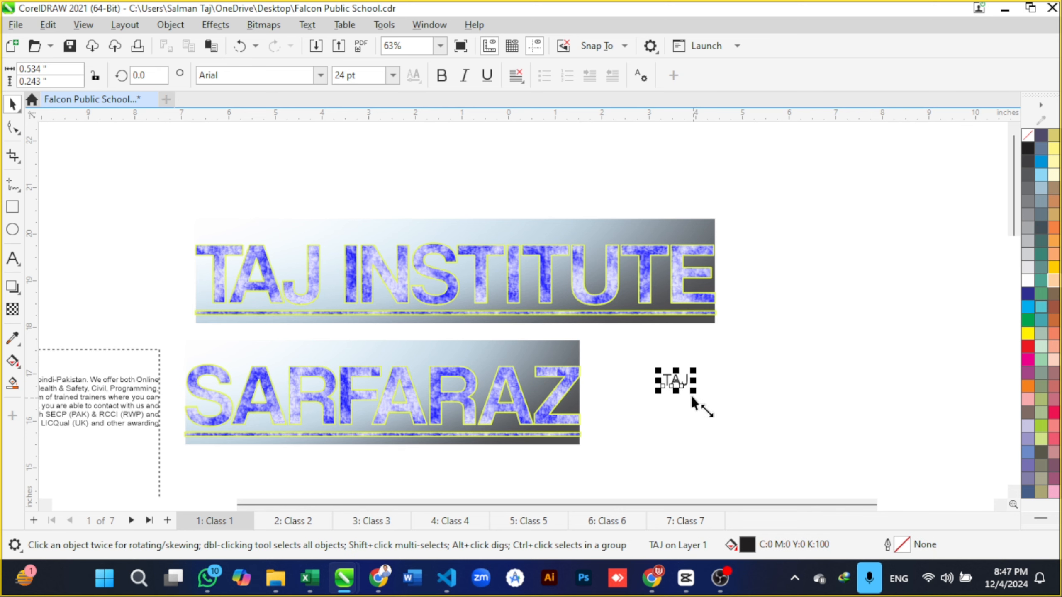
{"action": "scroll", "coordinate": [690, 399], "scroll_direction": "up", "scroll_amount": 1}
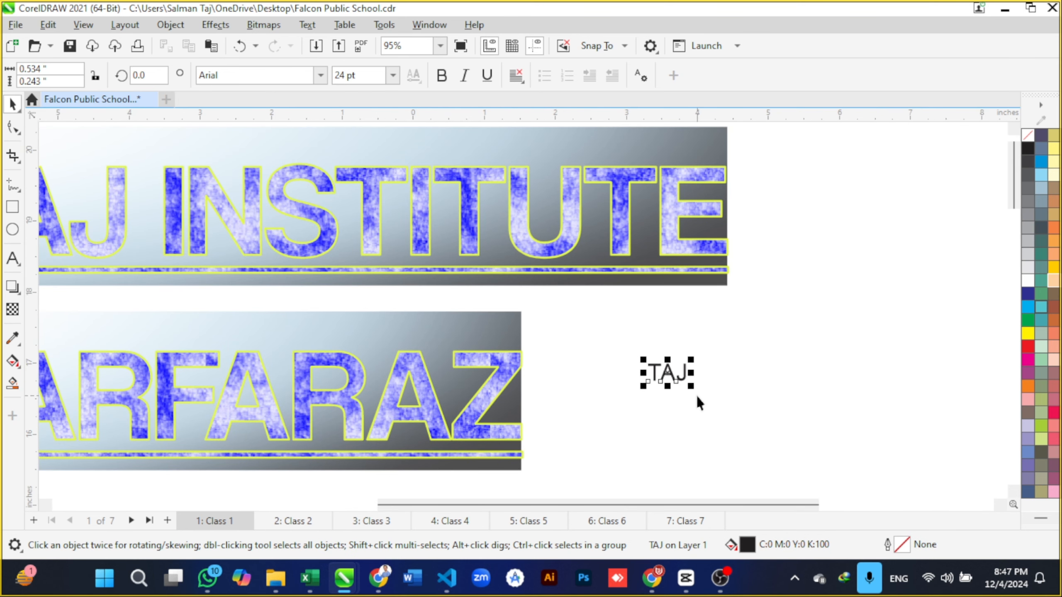
{"action": "left_click", "coordinate": [695, 396]}
{"action": "left_click_drag", "start_coordinate": [623, 339], "coordinate": [713, 404]}
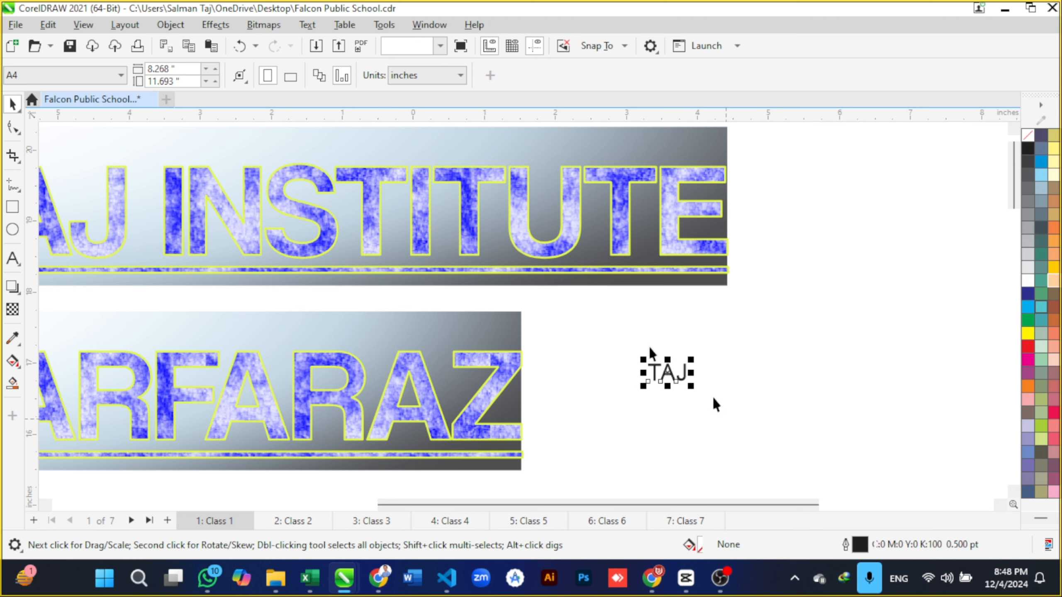
Step: Copy outline, fill and text properties from TAJ INSTITUTE onto TAJ and set it beside the name
{"action": "left_click", "coordinate": [48, 24]}
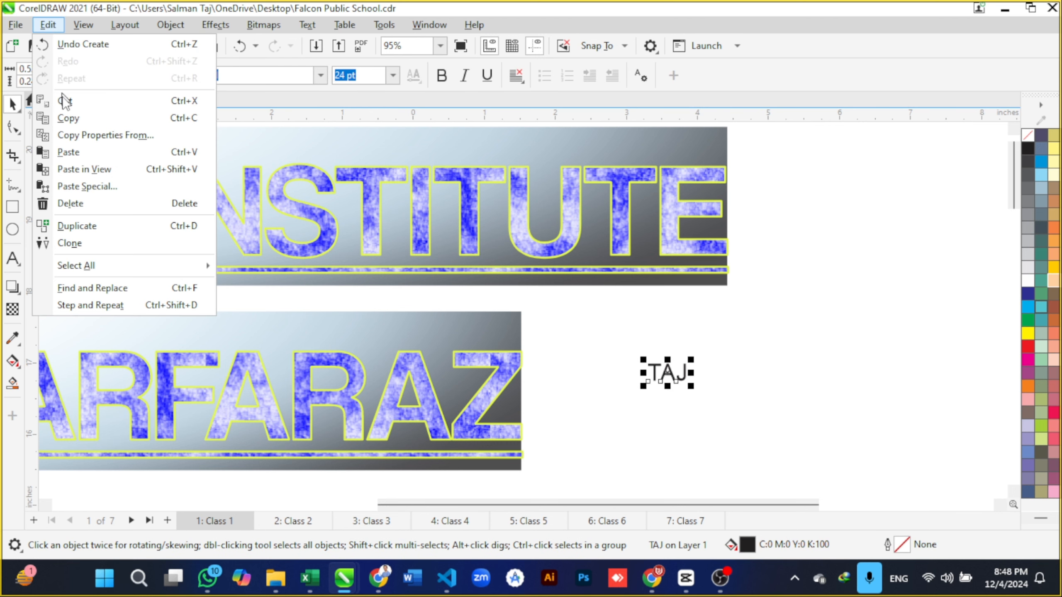
{"action": "left_click", "coordinate": [70, 135]}
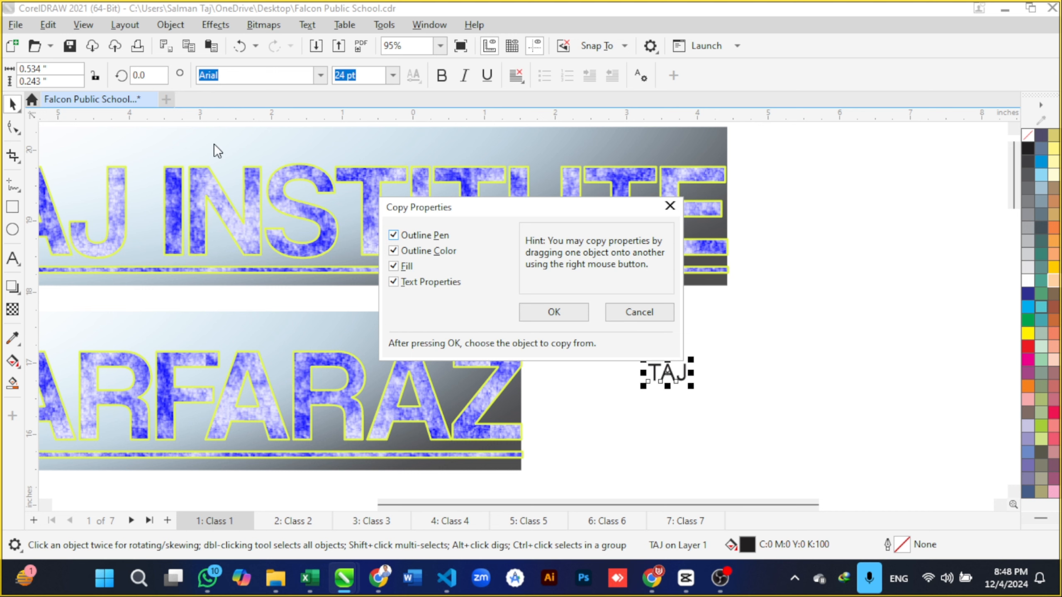
{"action": "left_click", "coordinate": [534, 312]}
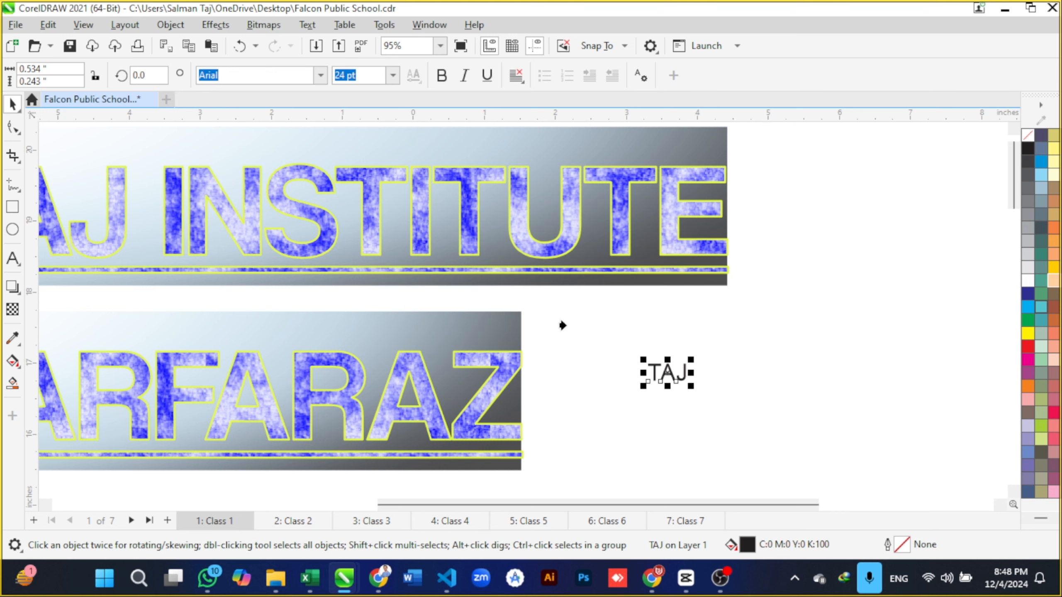
{"action": "left_click", "coordinate": [568, 202]}
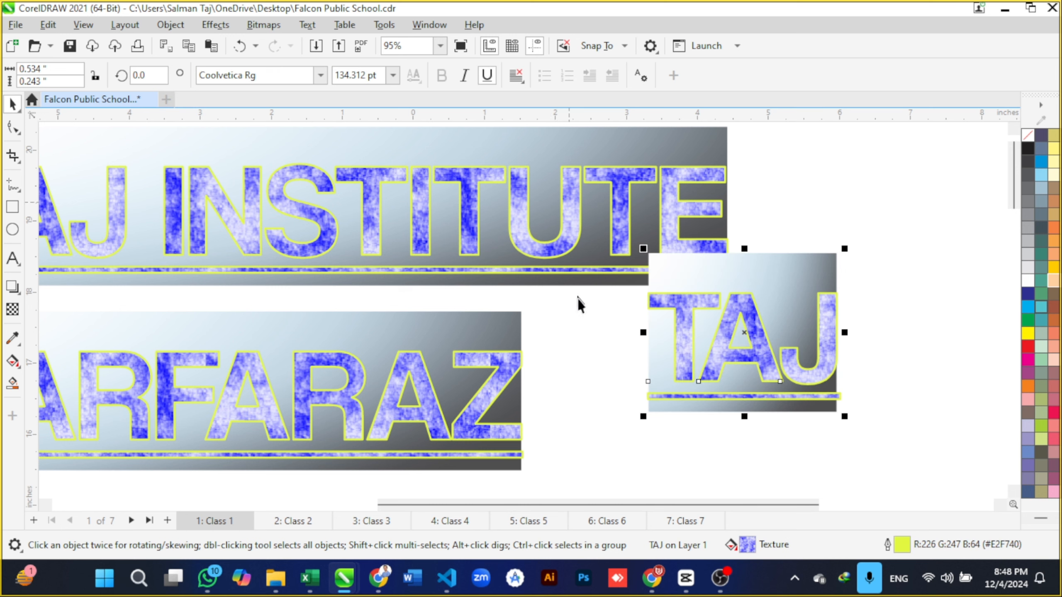
{"action": "left_click_drag", "start_coordinate": [711, 310], "coordinate": [638, 361]}
Step: Switch to the class notes PDF at the ALT + X + T Fit Text to Path entry
{"action": "scroll", "coordinate": [682, 316], "scroll_direction": "down", "scroll_amount": 2}
{"action": "scroll", "coordinate": [711, 330], "scroll_direction": "down", "scroll_amount": 3}
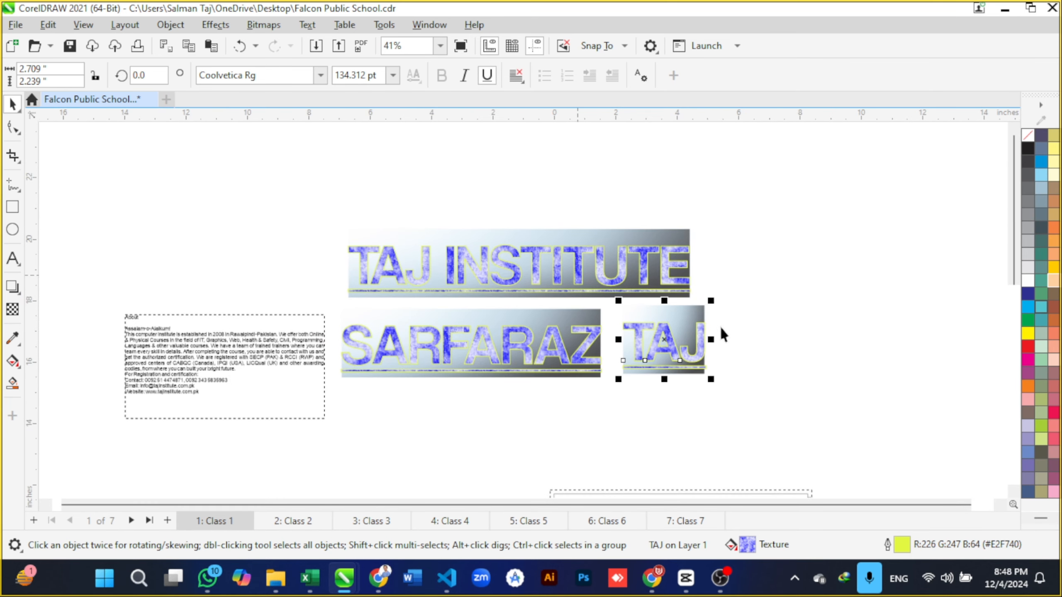
{"action": "left_click", "coordinate": [738, 335]}
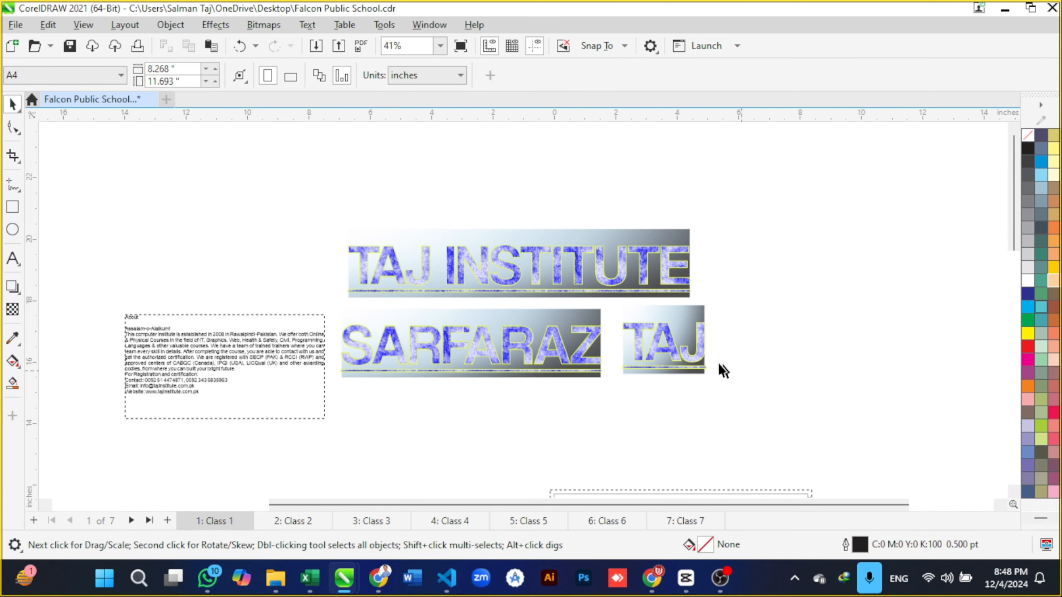
{"action": "scroll", "coordinate": [717, 367], "scroll_direction": "up", "scroll_amount": 2}
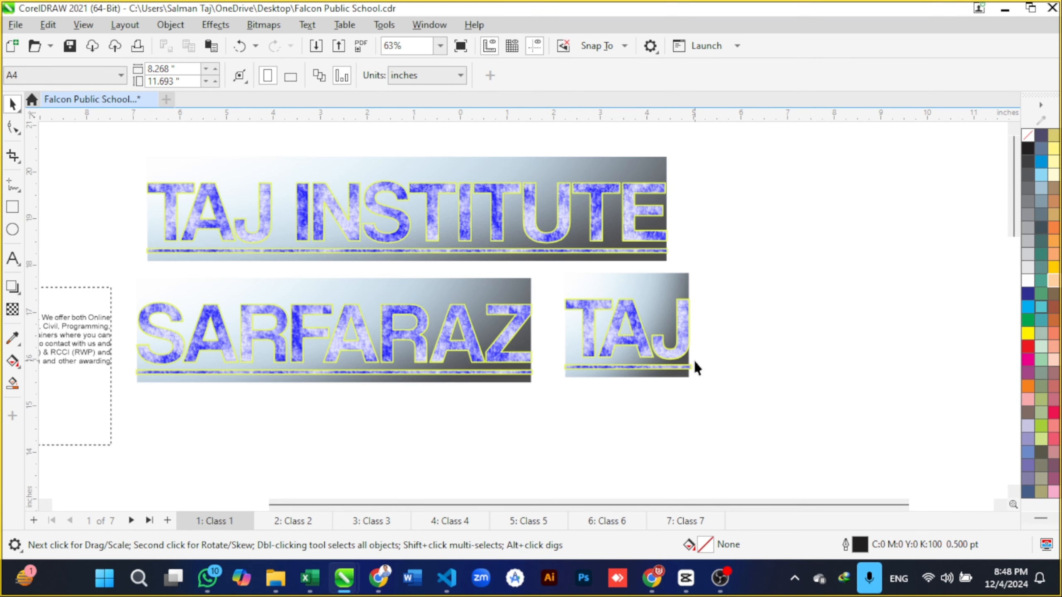
{"action": "left_click", "coordinate": [379, 578]}
{"action": "scroll", "coordinate": [433, 327], "scroll_direction": "down", "scroll_amount": 6}
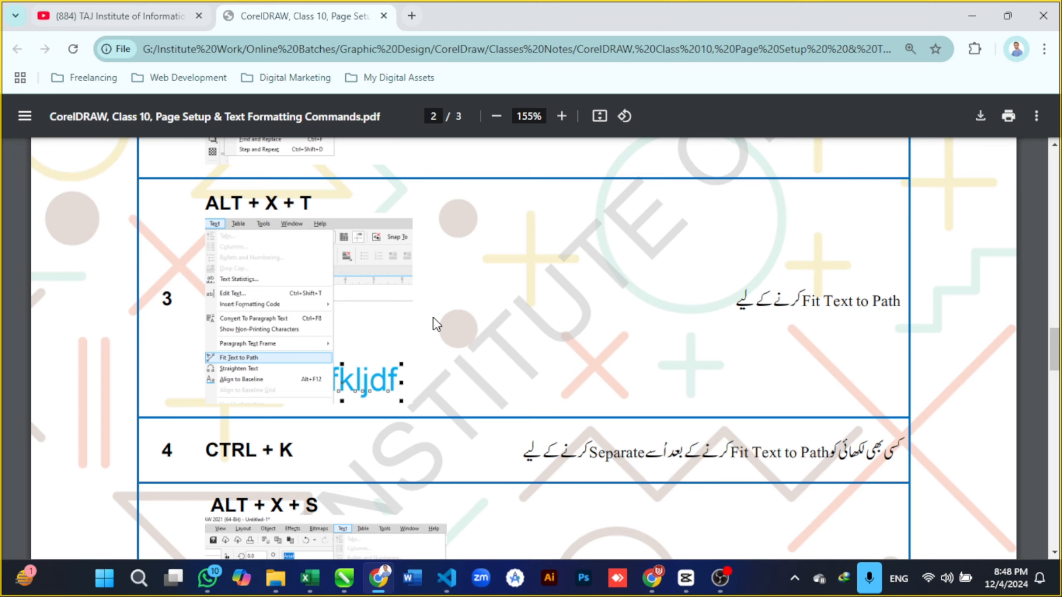
Step: Scroll the class PDF and highlight the Fit Text to Path note, then return to CorelDRAW
{"action": "scroll", "coordinate": [433, 317], "scroll_direction": "up", "scroll_amount": 6}
{"action": "scroll", "coordinate": [422, 321], "scroll_direction": "down", "scroll_amount": 6}
{"action": "scroll", "coordinate": [418, 320], "scroll_direction": "down", "scroll_amount": 7}
{"action": "scroll", "coordinate": [415, 321], "scroll_direction": "up", "scroll_amount": 5}
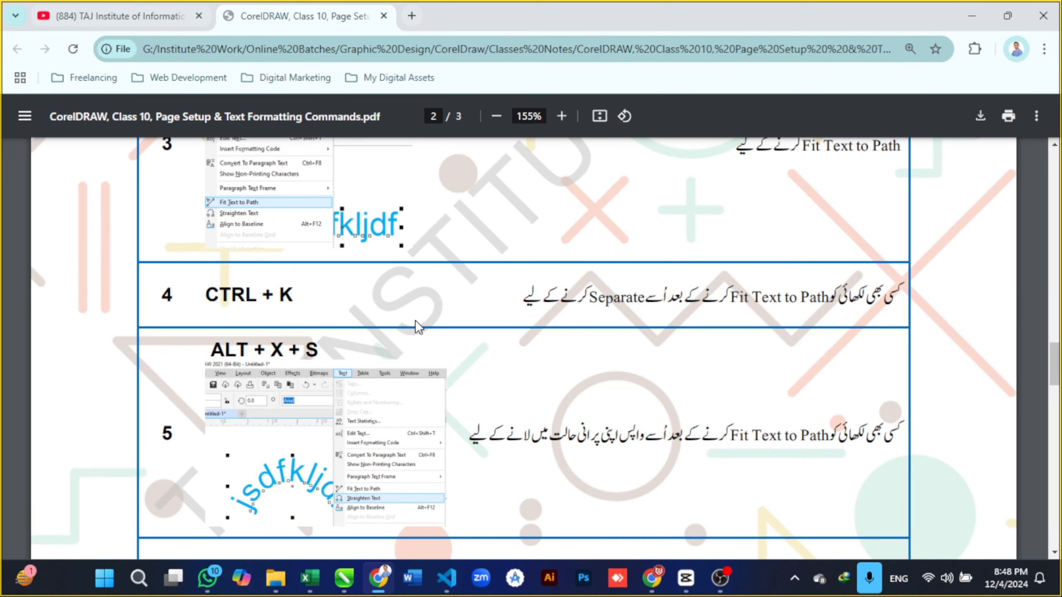
{"action": "scroll", "coordinate": [415, 320], "scroll_direction": "up", "scroll_amount": 3}
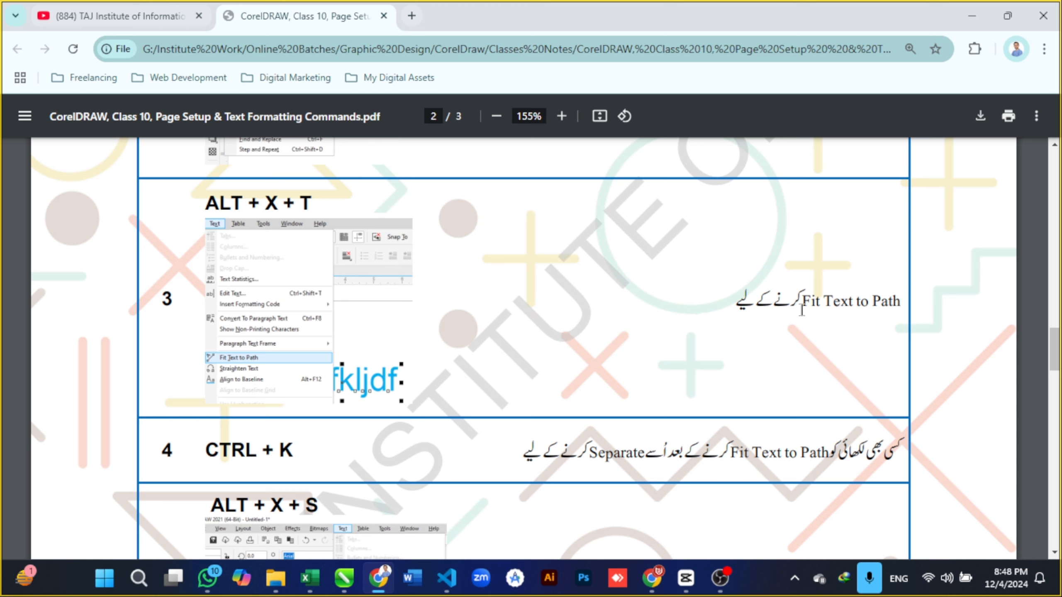
{"action": "left_click_drag", "start_coordinate": [805, 302], "coordinate": [884, 314]}
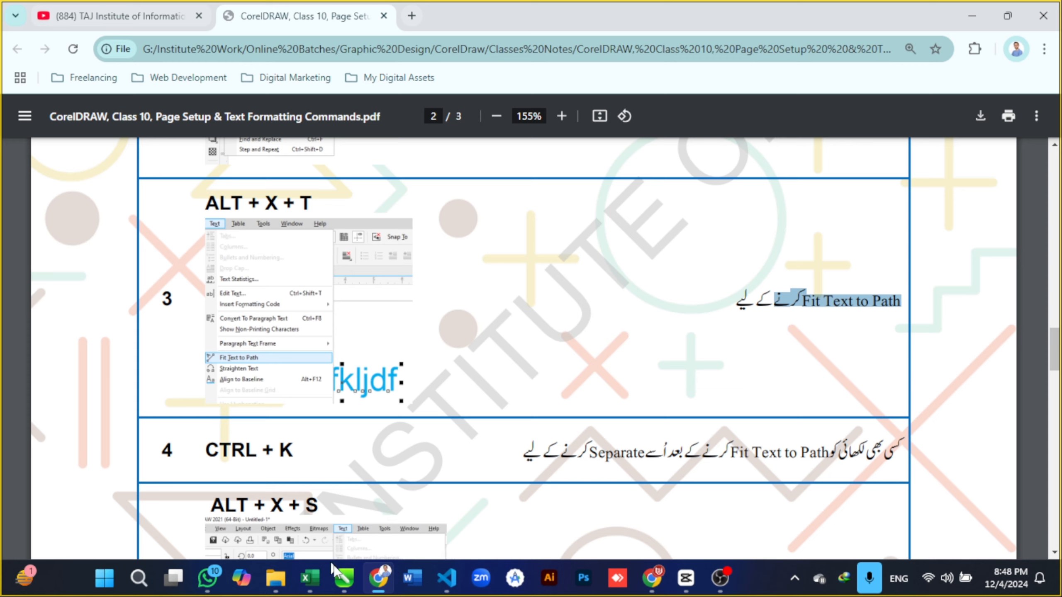
{"action": "left_click", "coordinate": [344, 578]}
Step: Draw concentric circles about 3.8 and 4.9 inches across on the empty page area
{"action": "scroll", "coordinate": [455, 400], "scroll_direction": "down", "scroll_amount": 5}
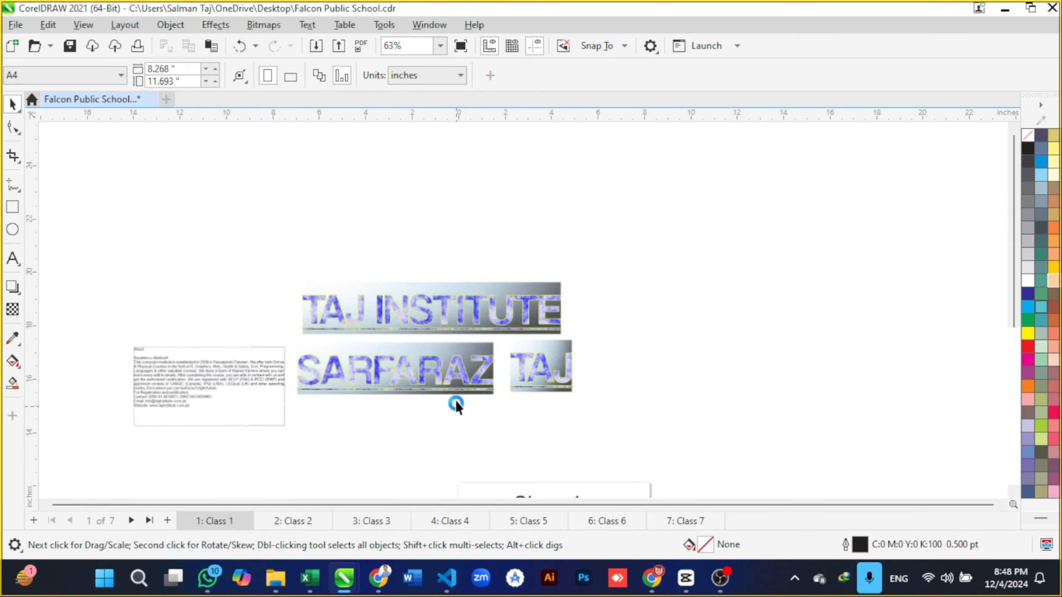
{"action": "scroll", "coordinate": [668, 355], "scroll_direction": "up", "scroll_amount": 4}
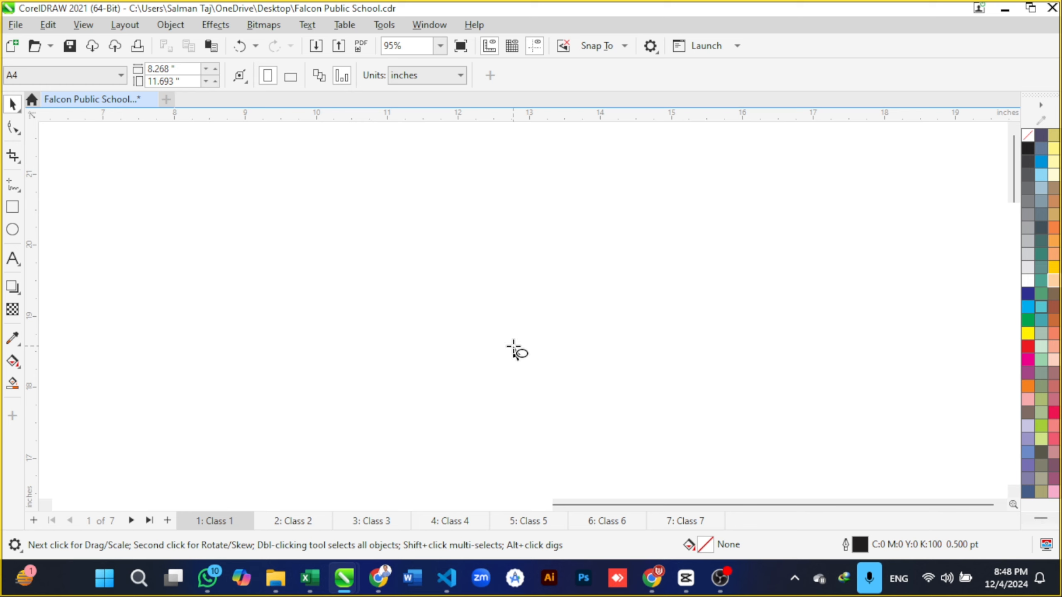
{"action": "key", "text": "F7"}
{"action": "mouse_move", "coordinate": [353, 212]}
{"action": "left_mouse_down"}
{"action": "mouse_move", "coordinate": [601, 440]}
{"action": "mouse_move", "coordinate": [621, 475]}
{"action": "mouse_move", "coordinate": [685, 508]}
{"action": "mouse_move", "coordinate": [661, 434]}
{"action": "mouse_move", "coordinate": [704, 460]}
{"action": "left_mouse_up"}
{"action": "key", "text": "space"}
{"action": "scroll", "coordinate": [648, 367], "scroll_direction": "down", "scroll_amount": 2}
{"action": "left_click", "coordinate": [731, 370]}
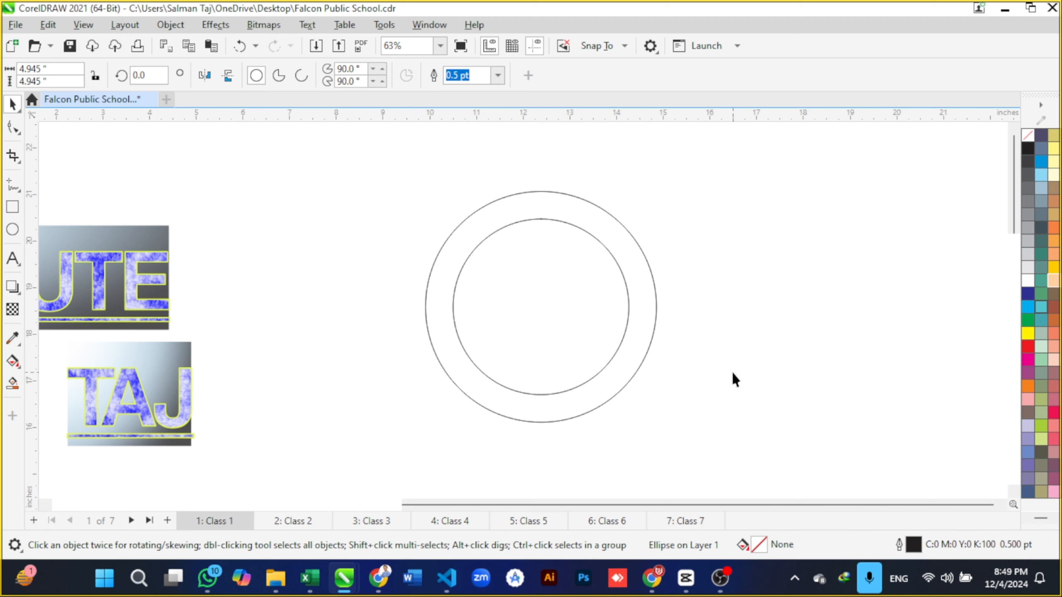
{"action": "scroll", "coordinate": [903, 288], "scroll_direction": "up", "scroll_amount": 1}
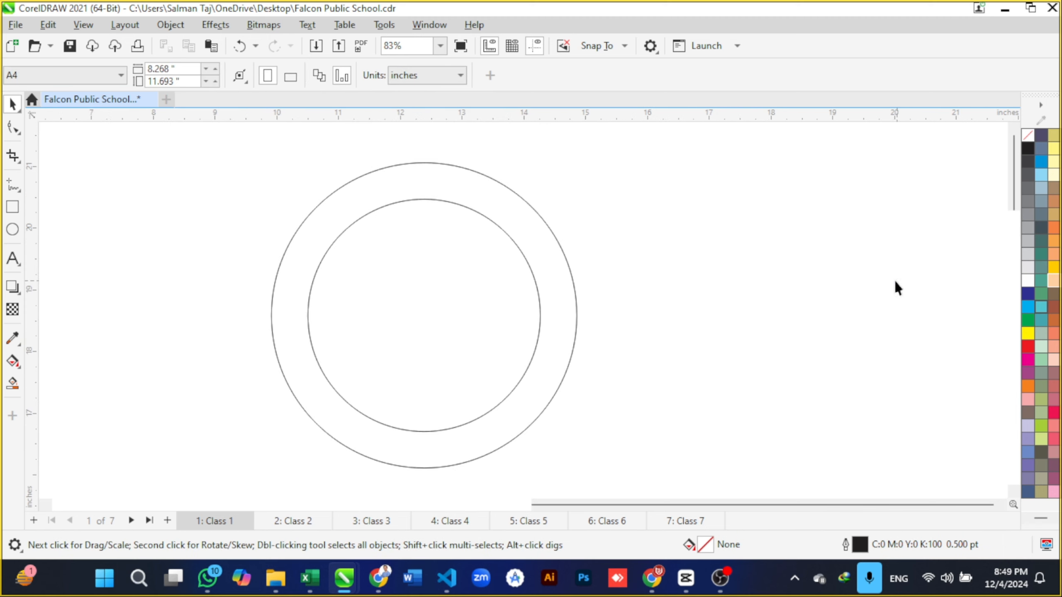
{"action": "key", "text": "F7"}
Step: Type the heading 'NIMRA PUBLIC SECONDARY SCHOOL' to the right of the circles
{"action": "key", "text": "F6"}
{"action": "key", "text": "F8"}
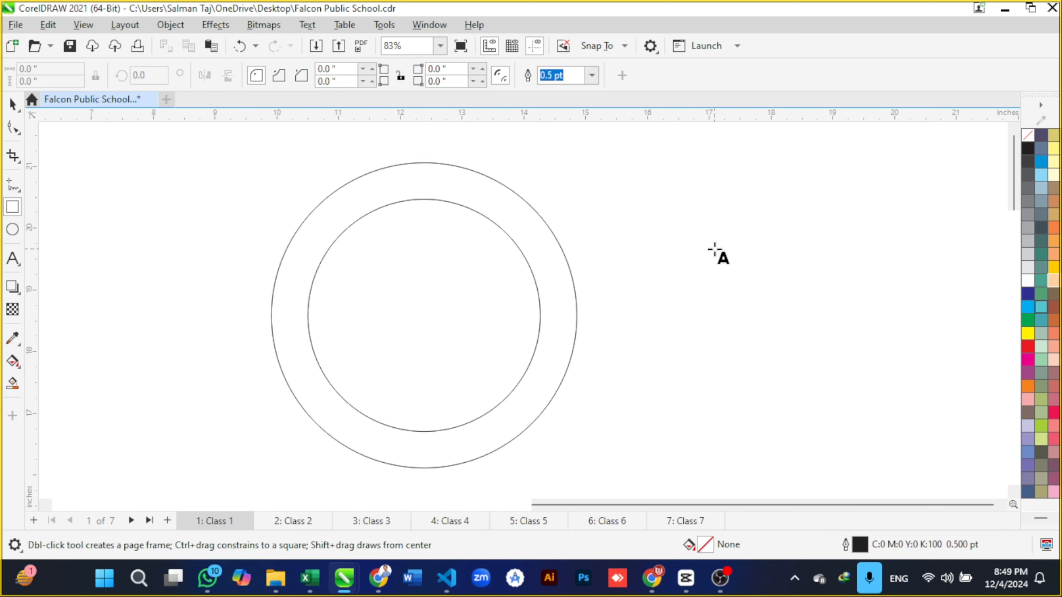
{"action": "left_click", "coordinate": [675, 239]}
{"action": "type", "text": "NI"}
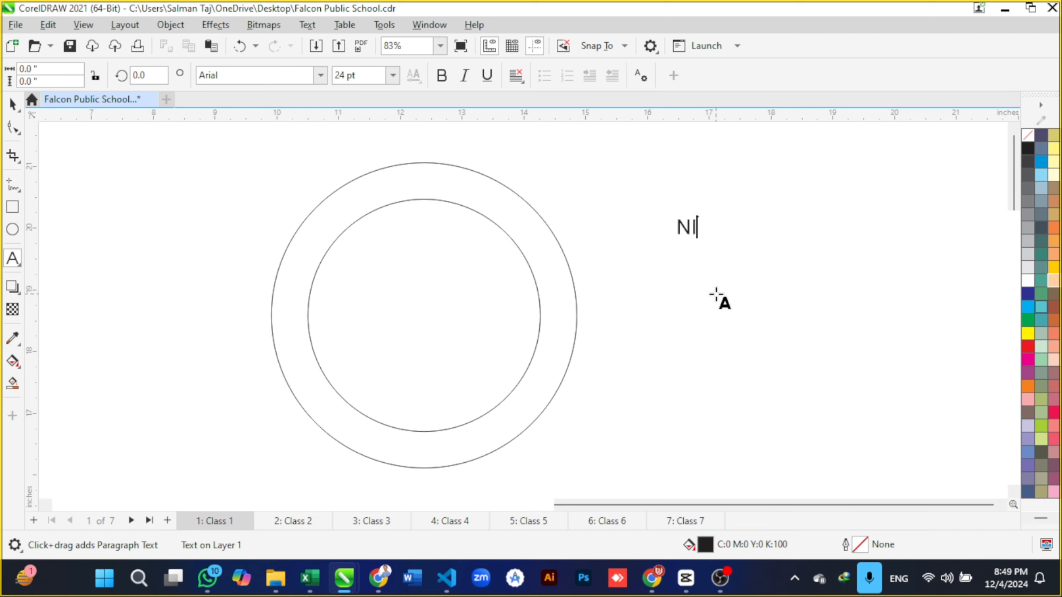
{"action": "type", "text": "MRA PUBLIC"}
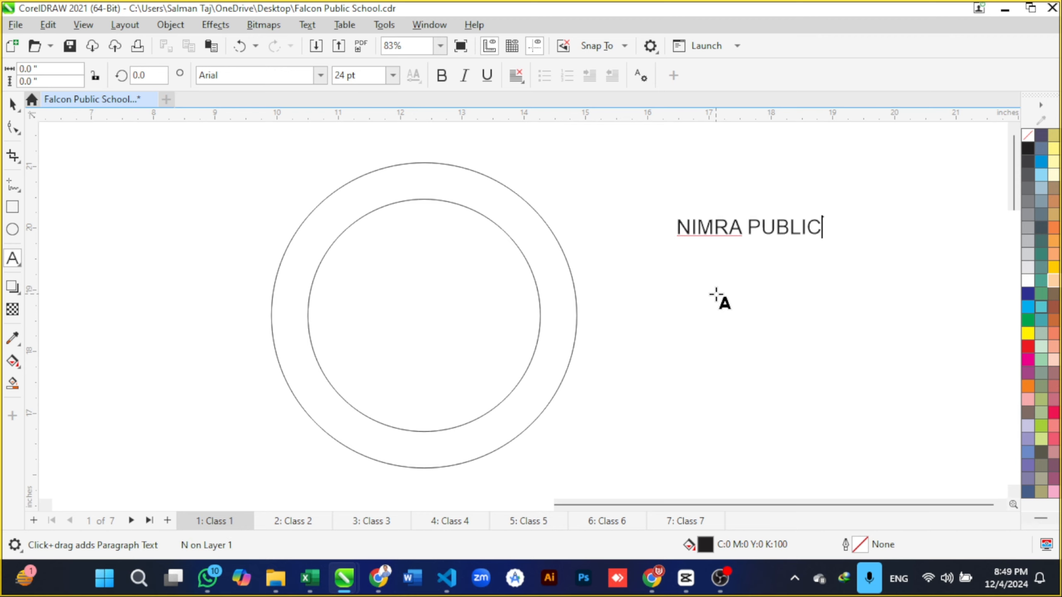
{"action": "type", "text": " SECONDARY S"}
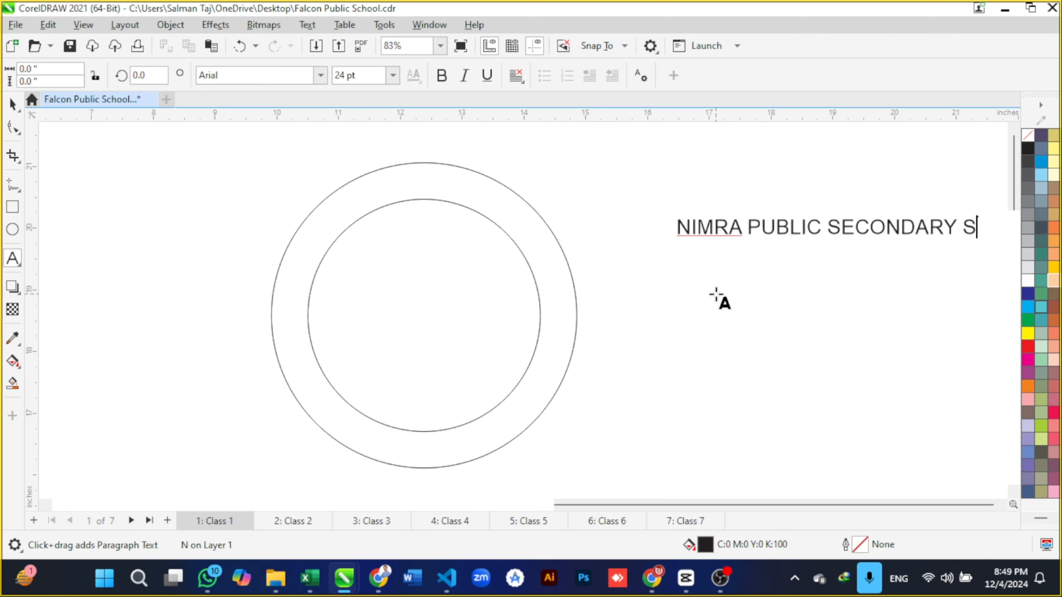
{"action": "type", "text": "CHOOL"}
{"action": "key", "text": "ctrl+space"}
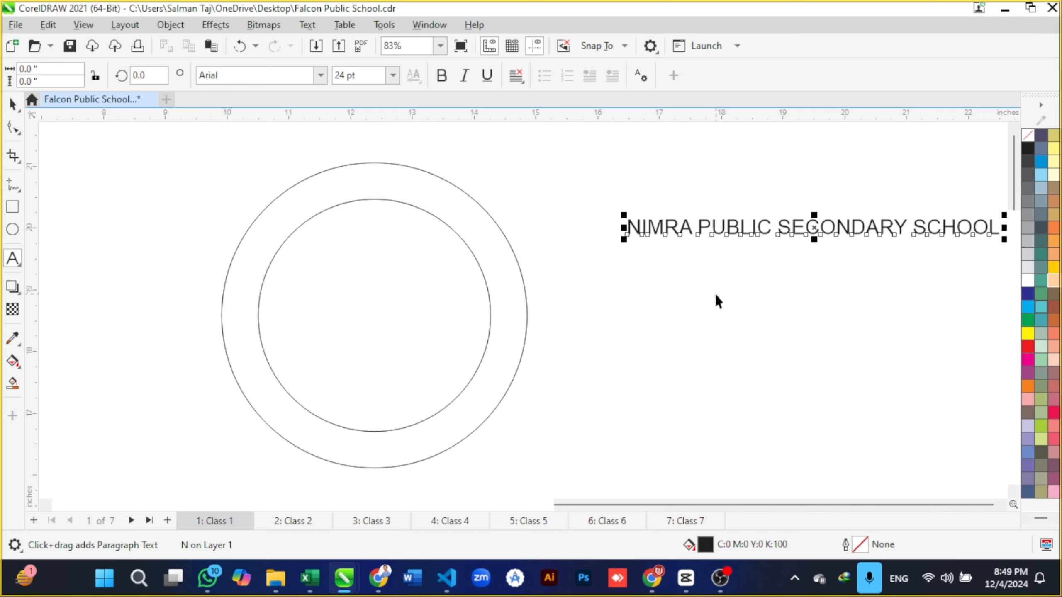
Step: Make the heading bold, enlarge it to about 29.8 pt, move it up-left, and select the outer circle
{"action": "left_click", "coordinate": [442, 76]}
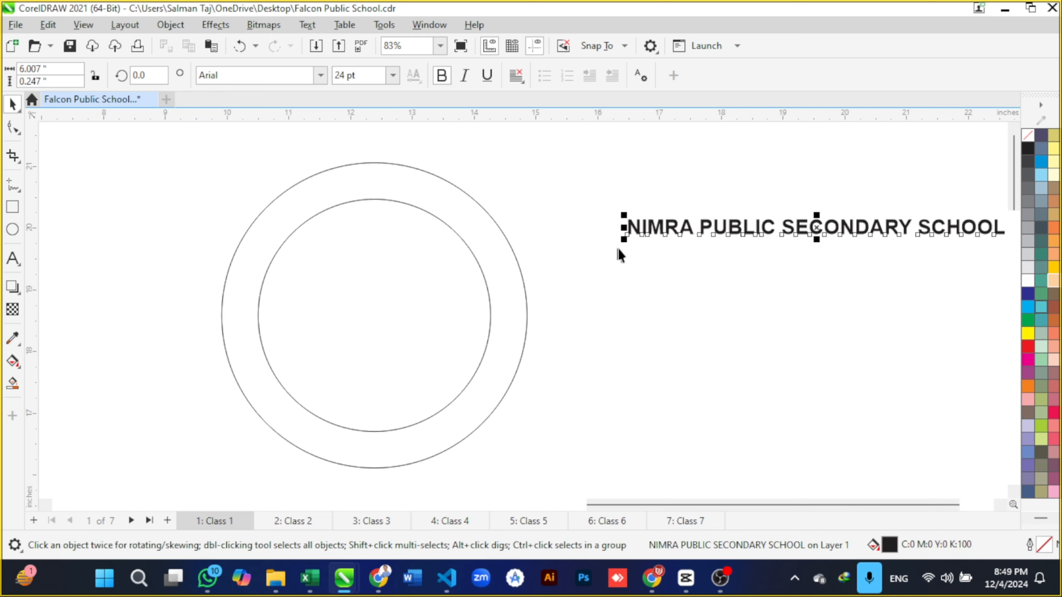
{"action": "left_click_drag", "start_coordinate": [624, 239], "coordinate": [534, 267]}
{"action": "left_click_drag", "start_coordinate": [656, 231], "coordinate": [650, 163]}
{"action": "key", "text": "Escape"}
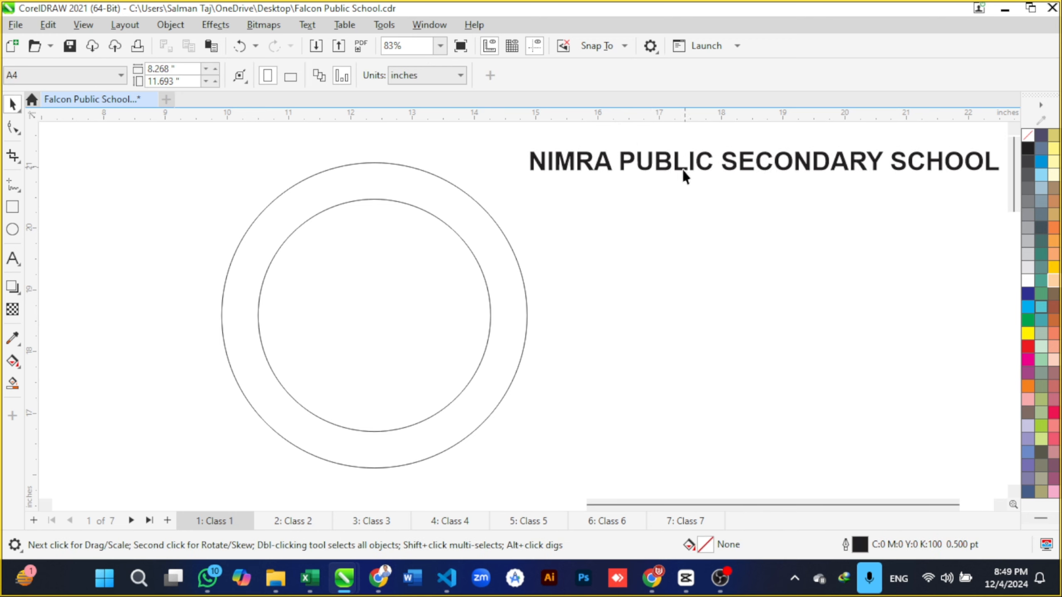
{"action": "left_click_drag", "start_coordinate": [660, 164], "coordinate": [640, 178]}
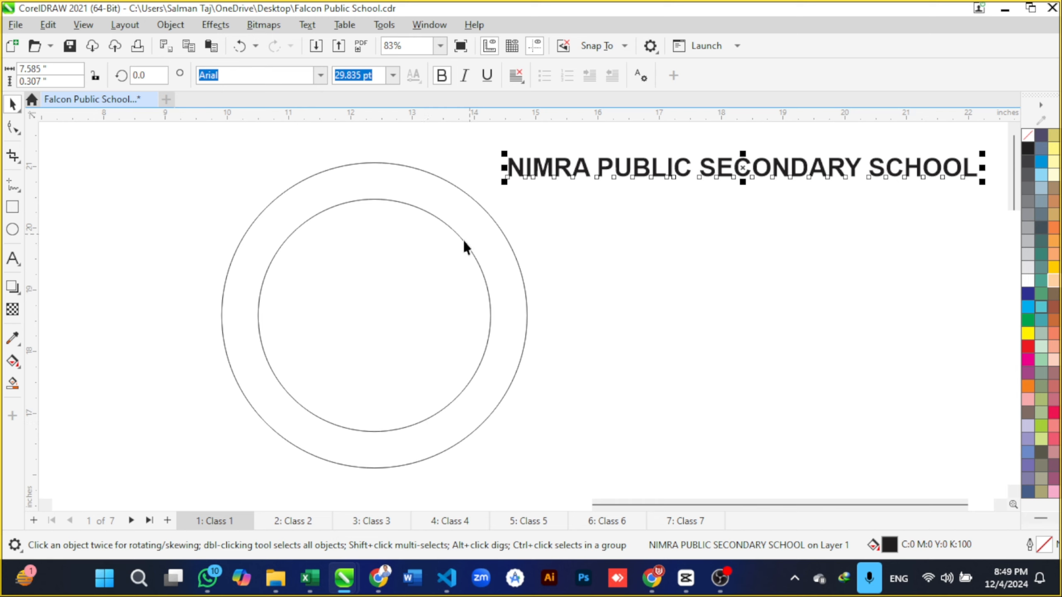
{"action": "left_click_drag", "start_coordinate": [493, 221], "coordinate": [757, 284]}
Step: Delete the outer circle, shift the remaining circle left, and enlarge the heading to about 33.7 pt beside it
{"action": "key", "text": "Delete"}
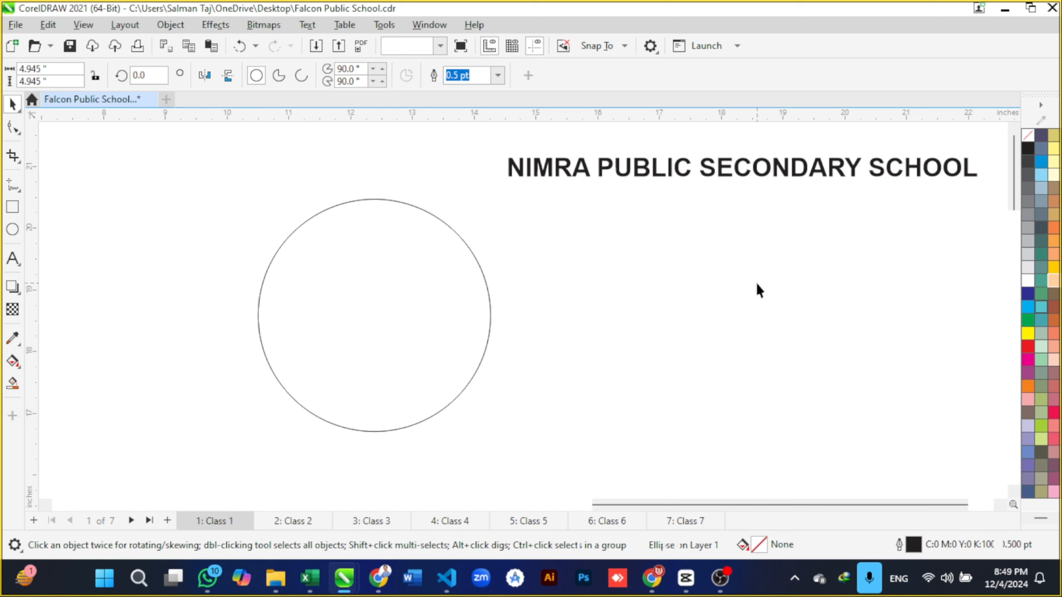
{"action": "left_click", "coordinate": [470, 257]}
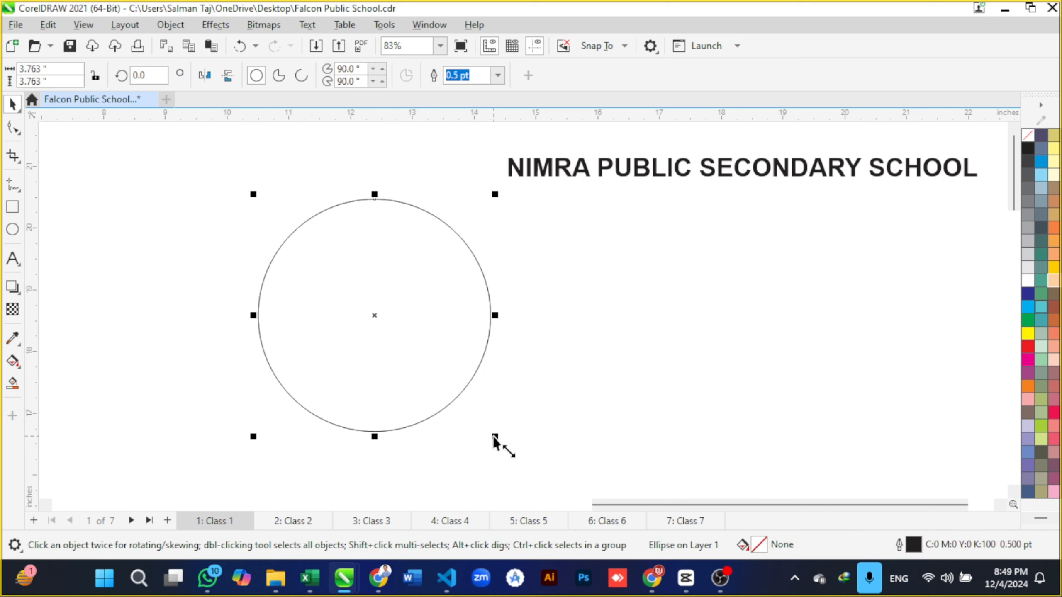
{"action": "left_click_drag", "start_coordinate": [495, 438], "coordinate": [580, 482]}
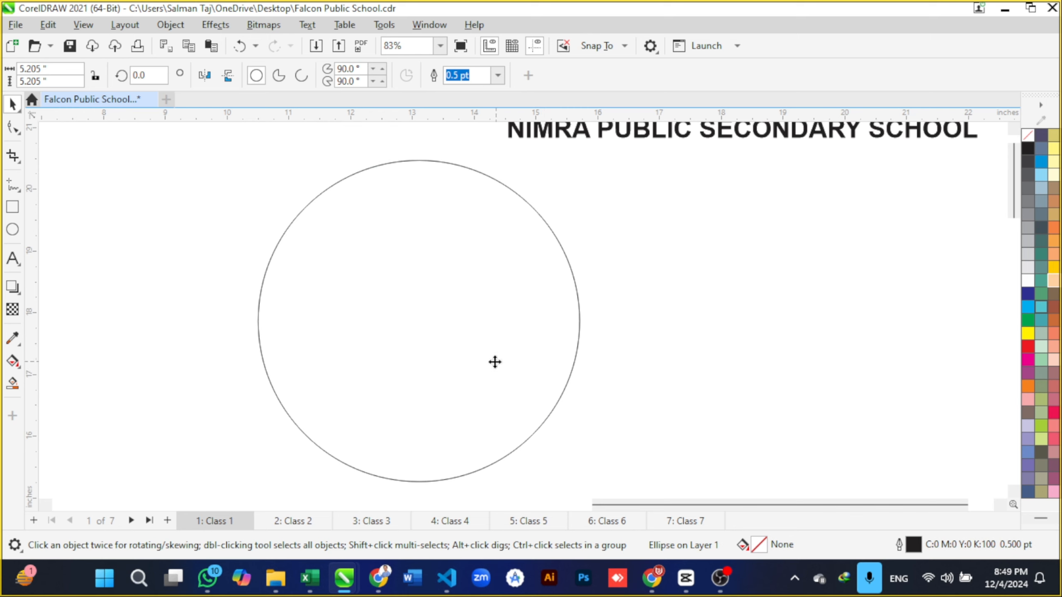
{"action": "left_click_drag", "start_coordinate": [495, 362], "coordinate": [463, 362]}
{"action": "scroll", "coordinate": [463, 362], "scroll_direction": "down", "scroll_amount": 1}
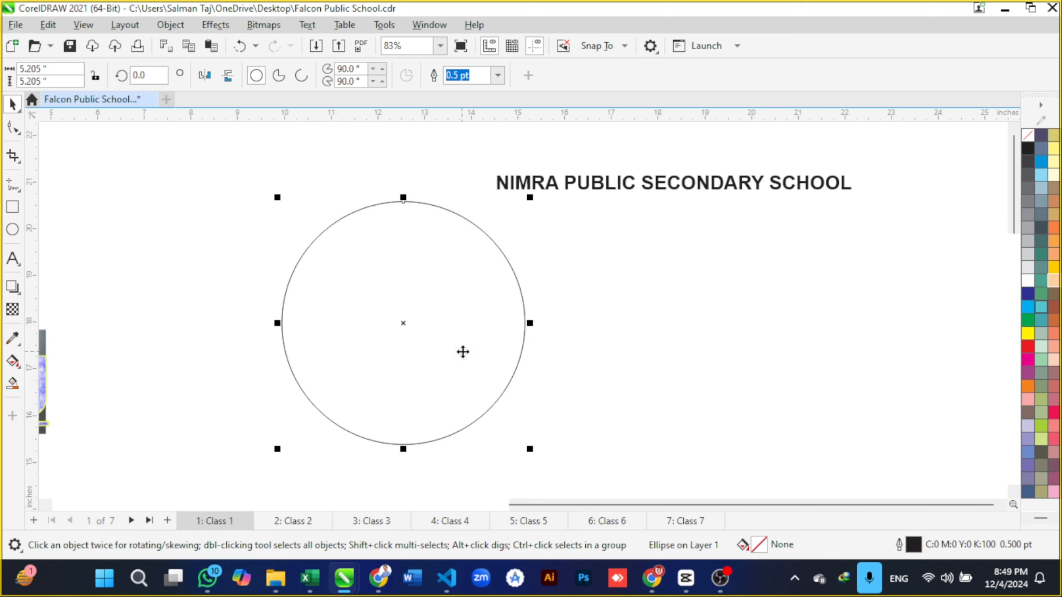
{"action": "left_click", "coordinate": [593, 185]}
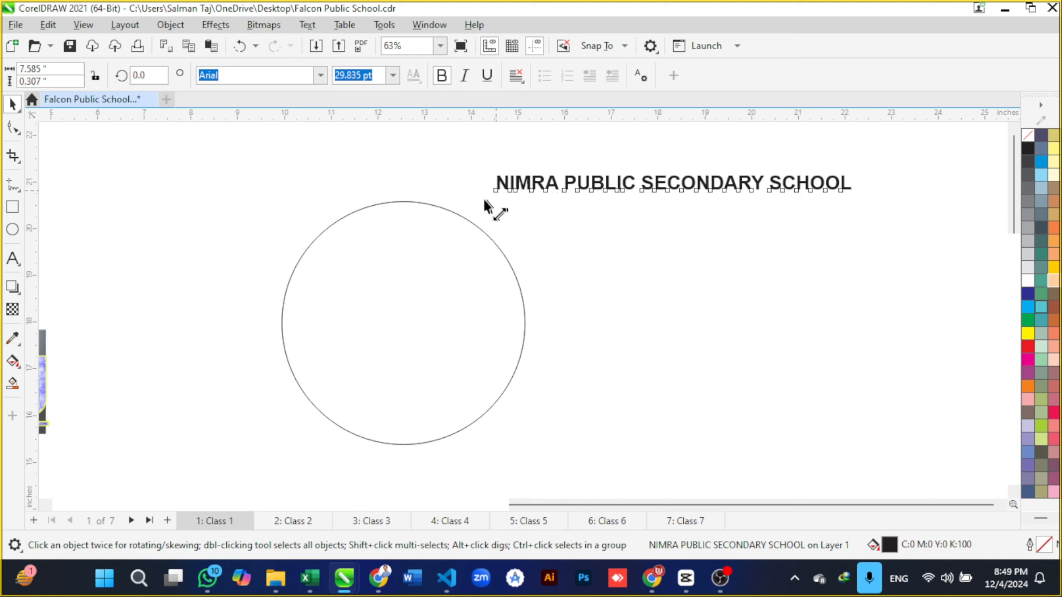
{"action": "left_click_drag", "start_coordinate": [483, 199], "coordinate": [447, 210]}
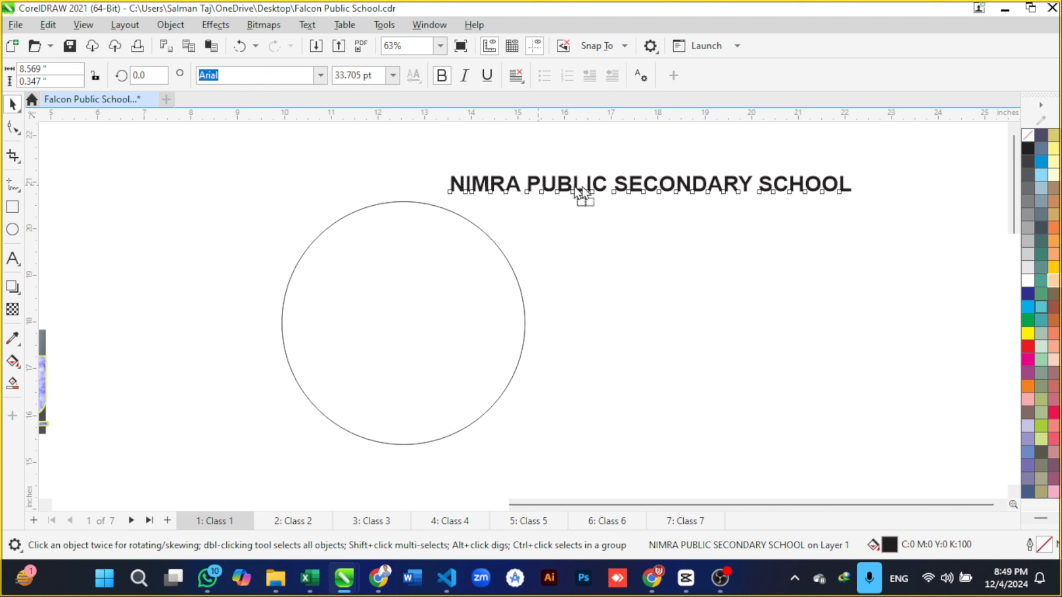
{"action": "left_click_drag", "start_coordinate": [581, 193], "coordinate": [649, 195]}
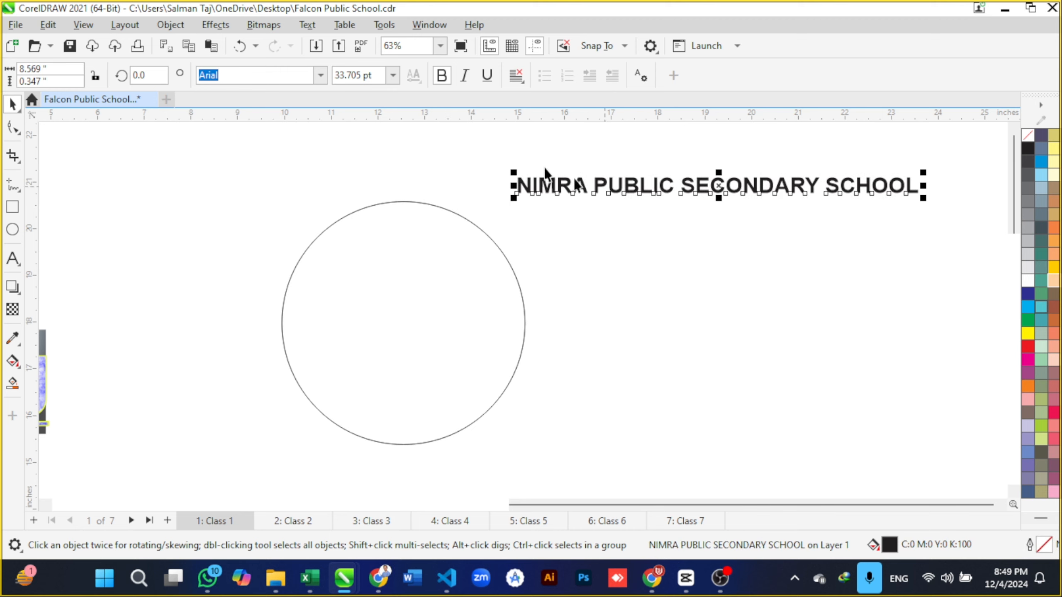
Step: Fit the heading text along the circle's top edge with Fit Text to Path
{"action": "left_click", "coordinate": [307, 26]}
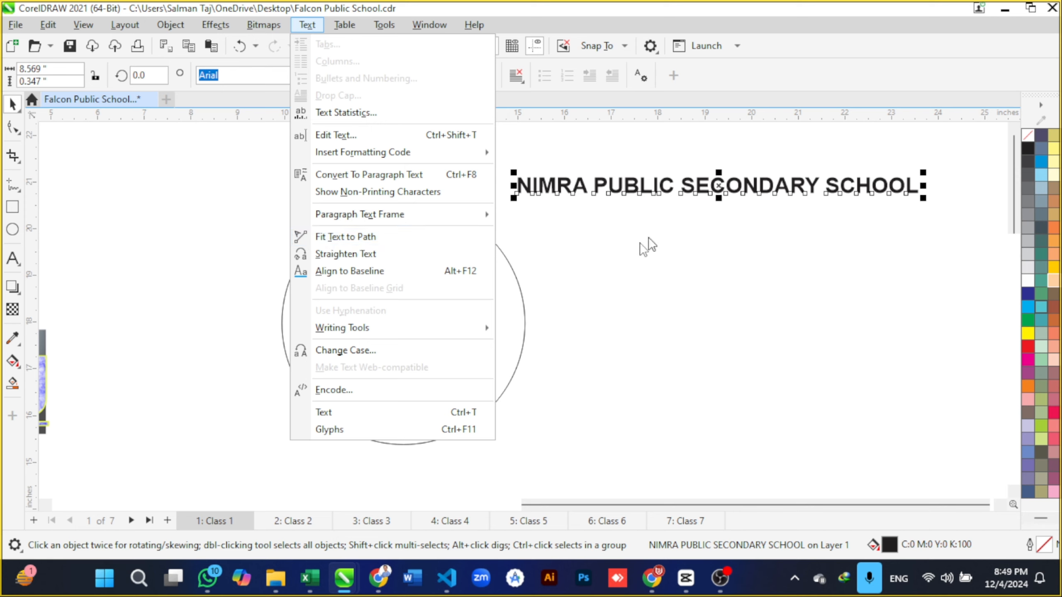
{"action": "left_click", "coordinate": [402, 238]}
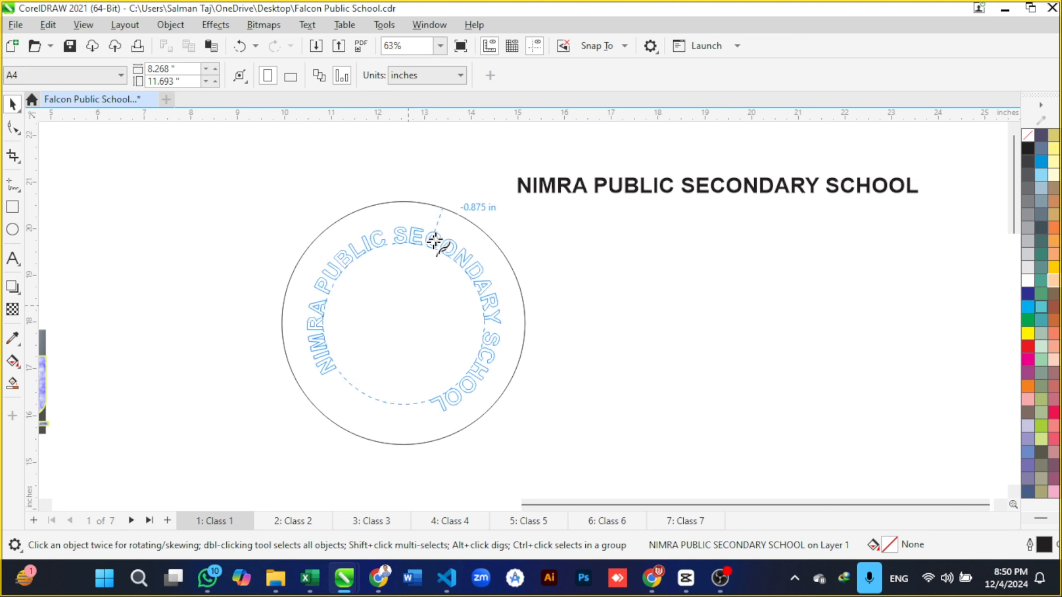
{"action": "left_click", "coordinate": [404, 181]}
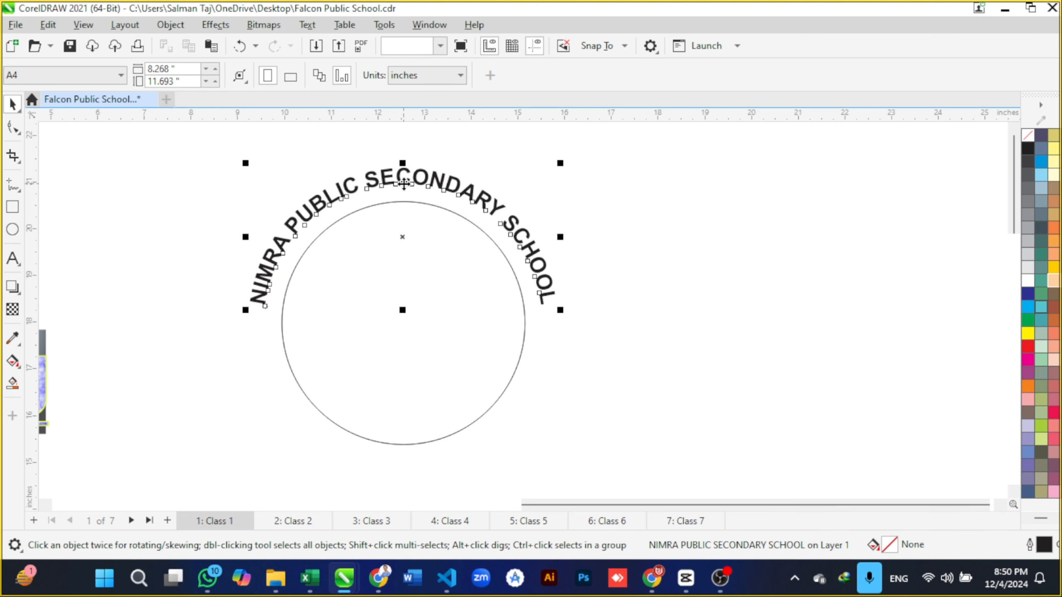
{"action": "left_click", "coordinate": [610, 296]}
{"action": "scroll", "coordinate": [611, 297], "scroll_direction": "down", "scroll_amount": 1}
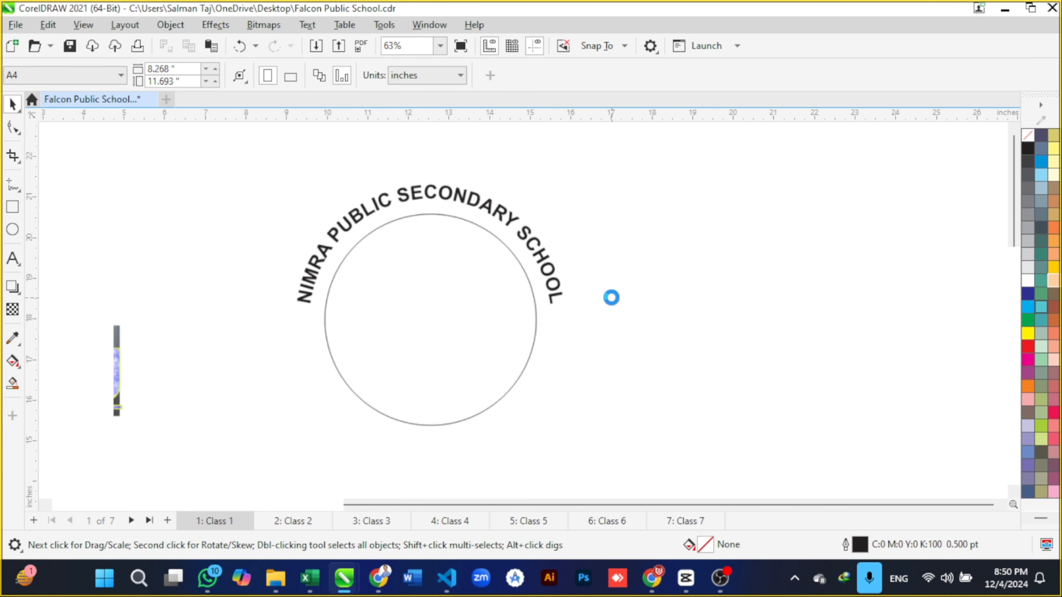
Step: Reapply Fit Text to Path to the arched text and adjust its distance from the circle
{"action": "left_click", "coordinate": [500, 221]}
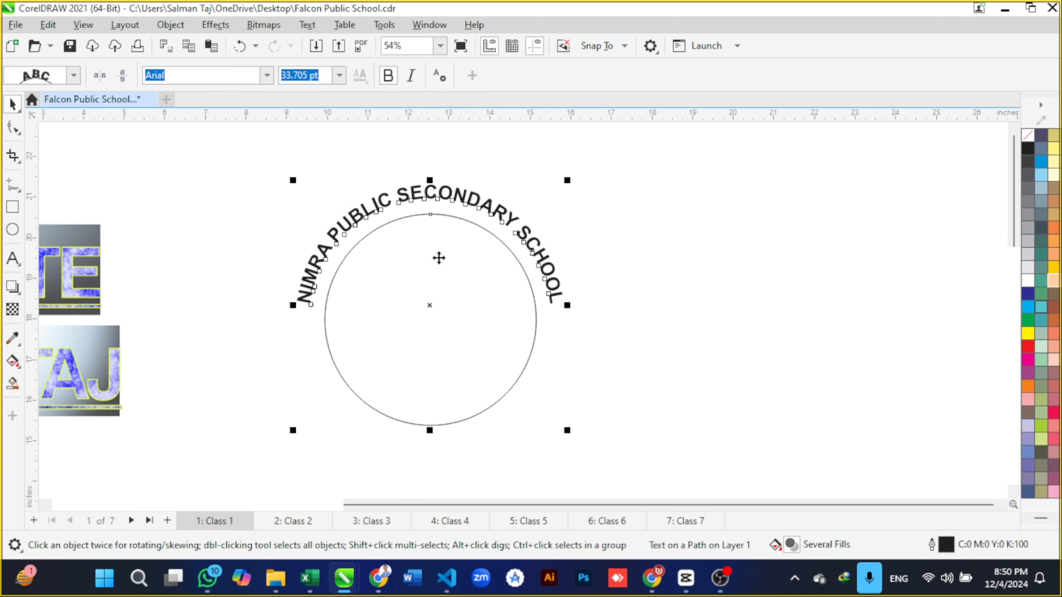
{"action": "left_click", "coordinate": [307, 25]}
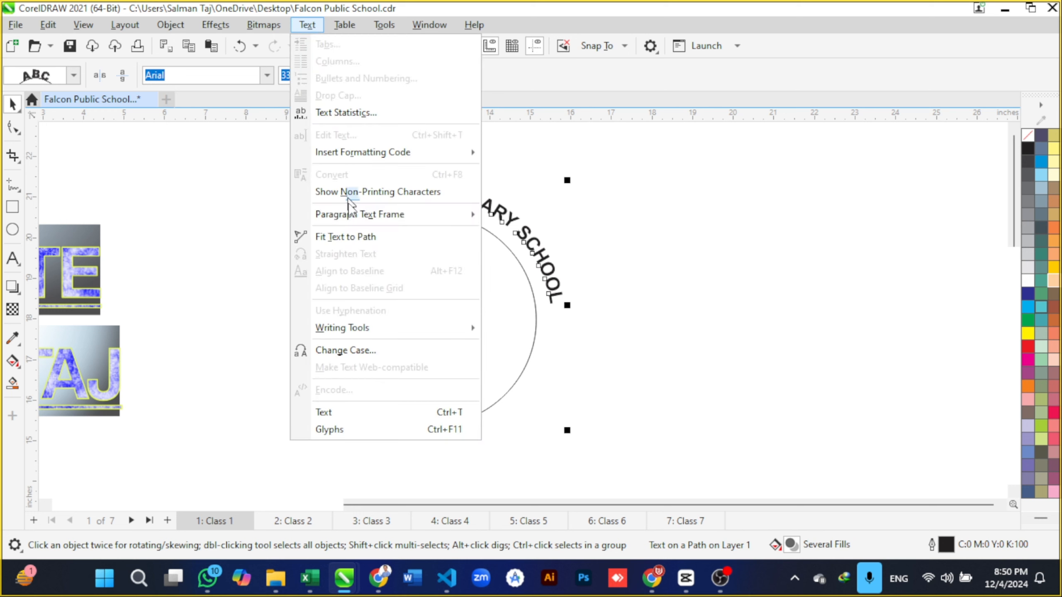
{"action": "left_click", "coordinate": [357, 242]}
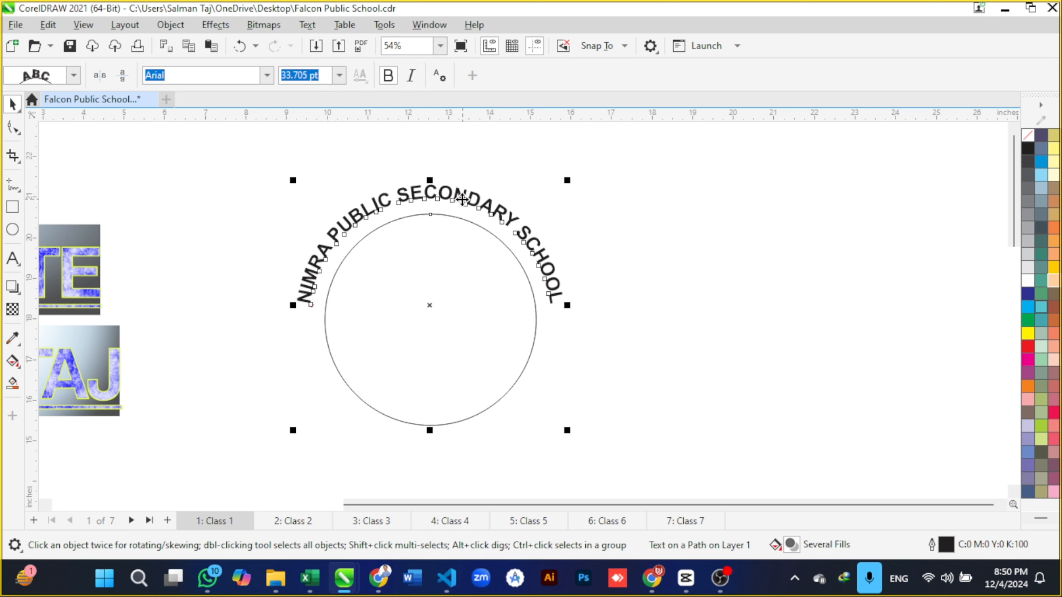
{"action": "left_click_drag", "start_coordinate": [462, 200], "coordinate": [458, 205]}
{"action": "scroll", "coordinate": [415, 216], "scroll_direction": "up", "scroll_amount": 1}
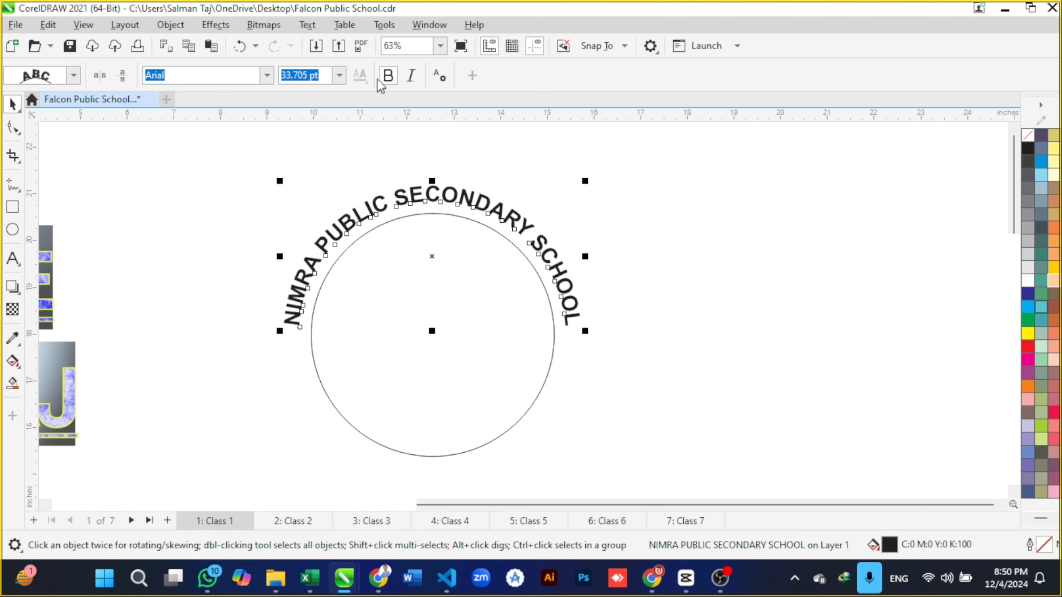
Step: Push the arched text slightly outward, keeping the font size, regular arc style and Arial font
{"action": "left_click", "coordinate": [340, 80]}
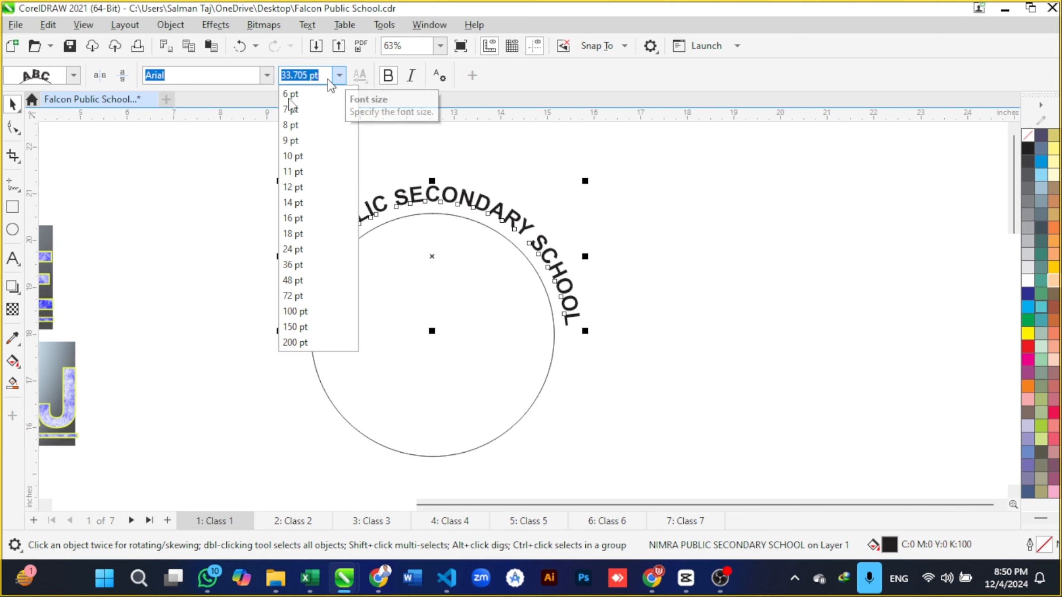
{"action": "left_click", "coordinate": [340, 81]}
{"action": "left_click", "coordinate": [73, 76]}
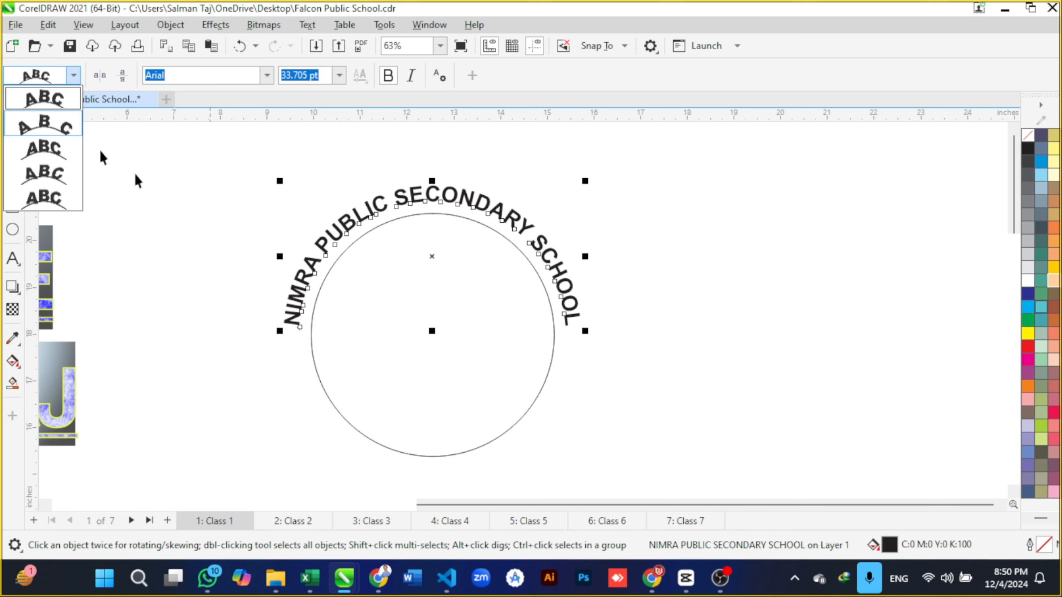
{"action": "left_click", "coordinate": [414, 195]}
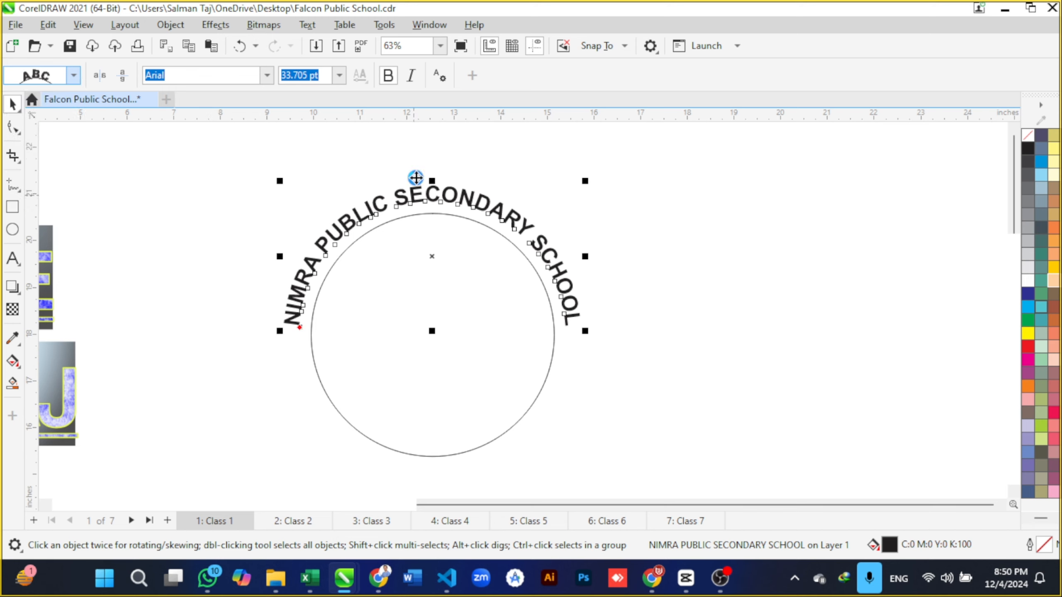
{"action": "mouse_move", "coordinate": [417, 191]}
{"action": "left_mouse_down"}
{"action": "mouse_move", "coordinate": [421, 164]}
{"action": "mouse_move", "coordinate": [417, 196]}
{"action": "left_mouse_up"}
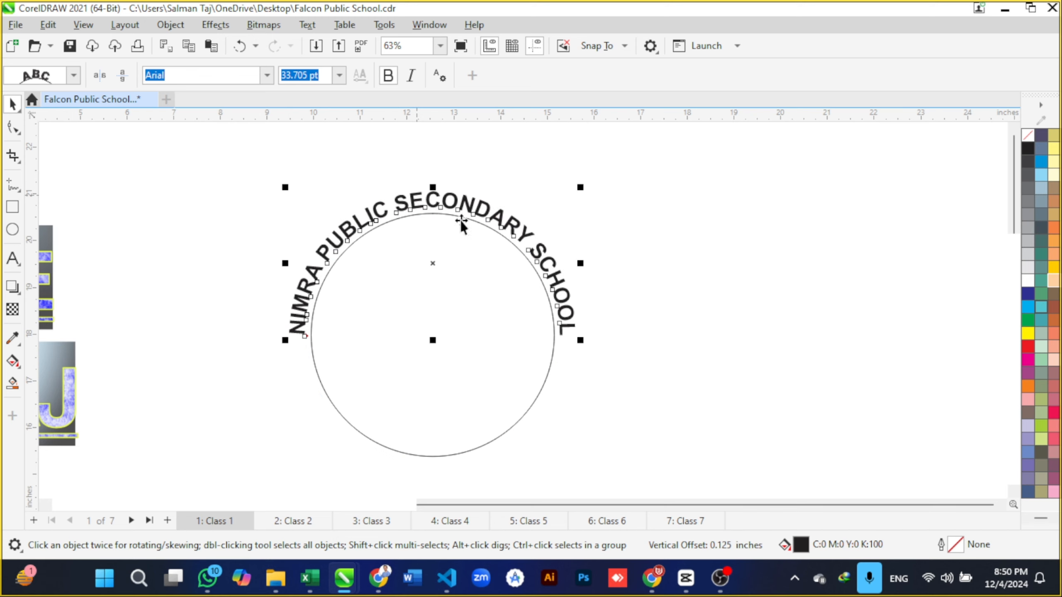
{"action": "left_click", "coordinate": [73, 76]}
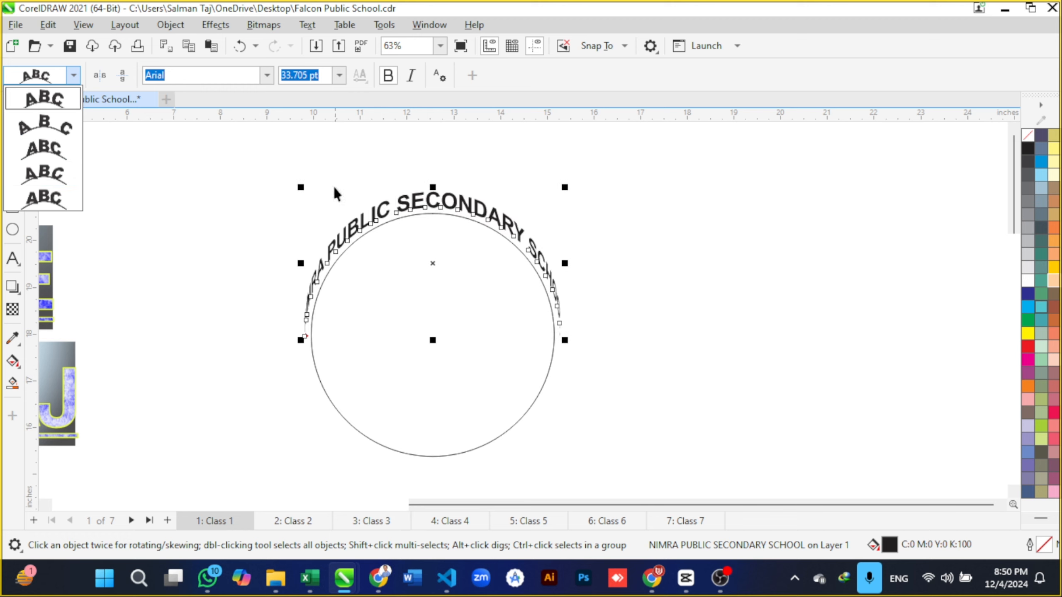
{"action": "left_click", "coordinate": [334, 171]}
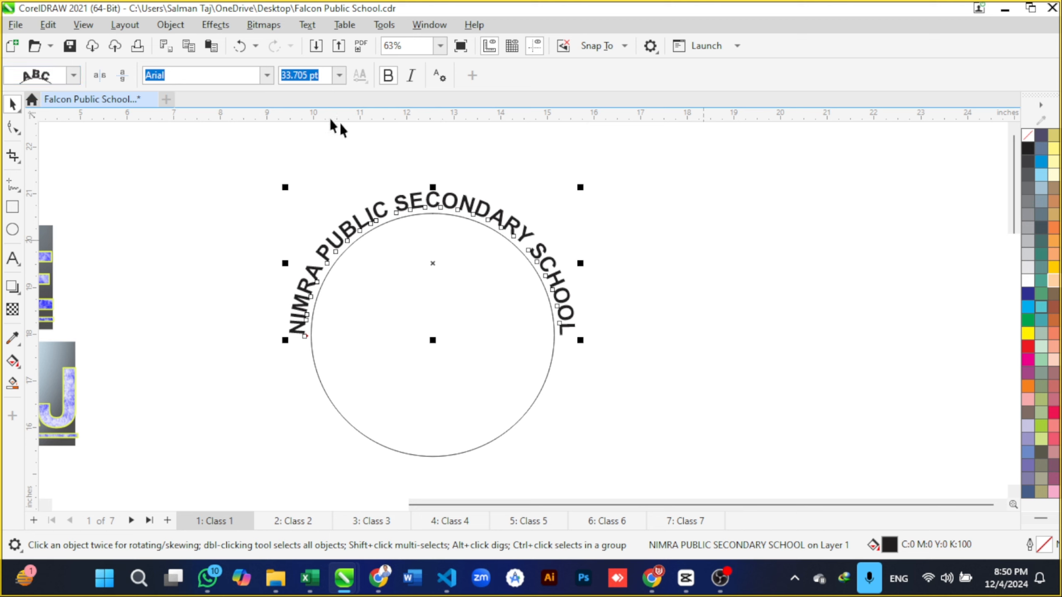
{"action": "left_click", "coordinate": [266, 77]}
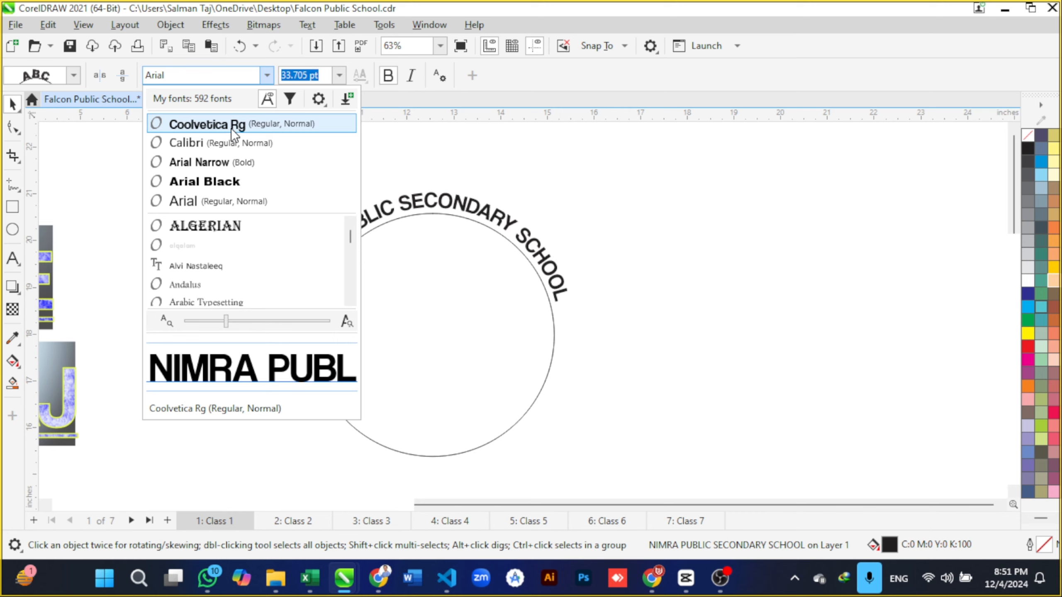
{"action": "key", "text": "Escape"}
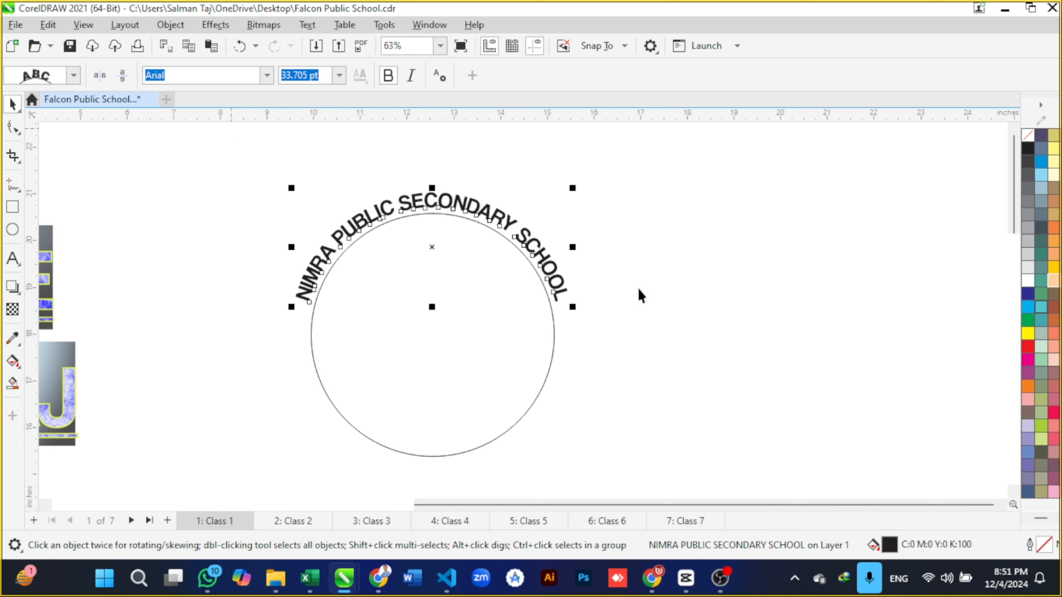
{"action": "left_click", "coordinate": [596, 364]}
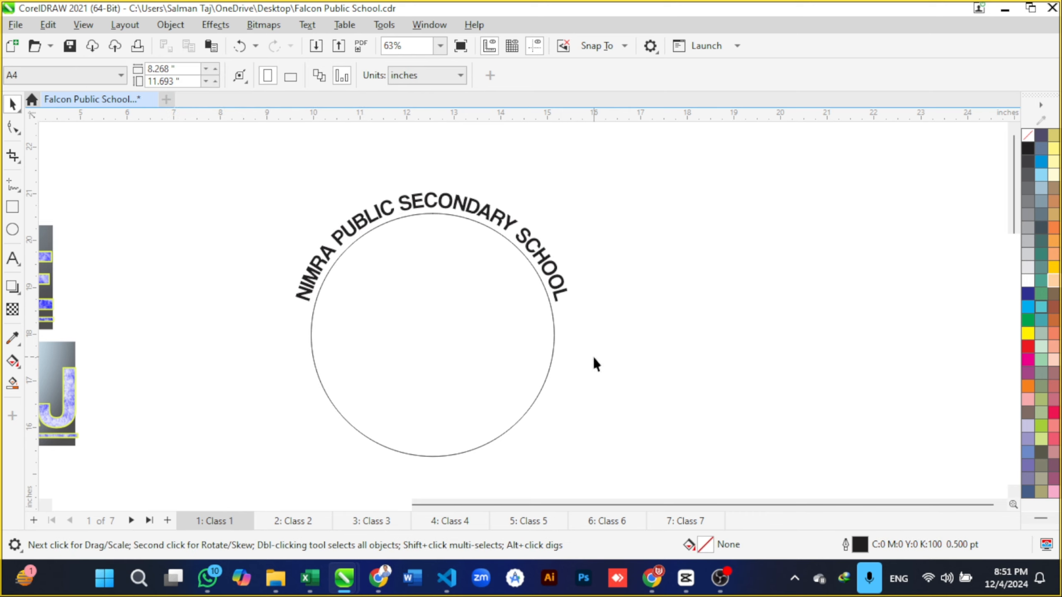
{"action": "left_click", "coordinate": [553, 353]}
Step: Draw a larger circle, about 6.6 inches across, enclosing the arched school name and inner circle
{"action": "left_click", "coordinate": [641, 363]}
{"action": "key", "text": "F8"}
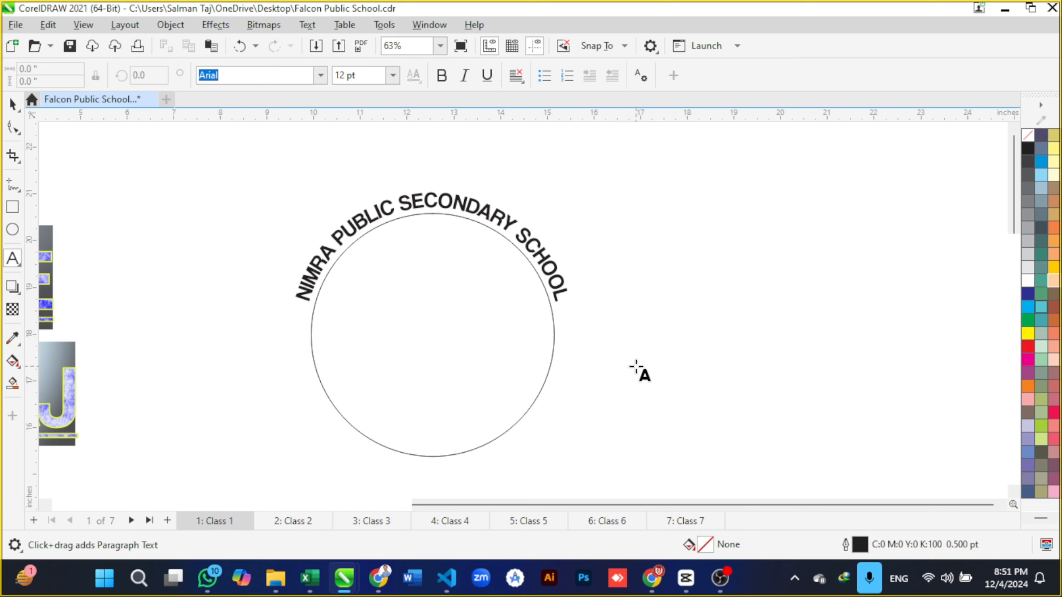
{"action": "key", "text": "F7"}
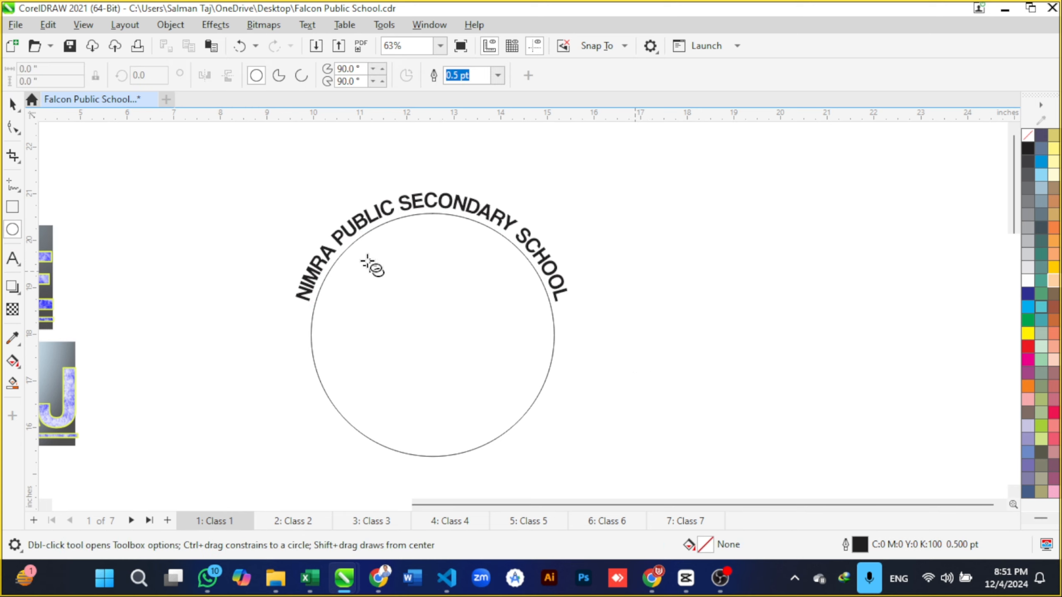
{"action": "left_click_drag", "start_coordinate": [267, 179], "coordinate": [580, 396]}
{"action": "key", "text": "space"}
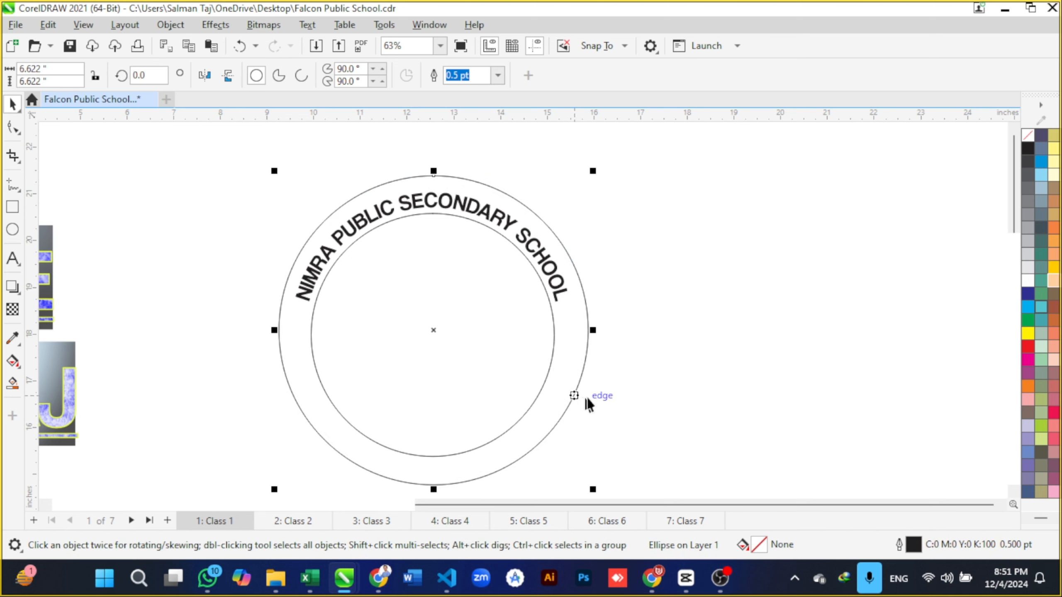
{"action": "scroll", "coordinate": [634, 335], "scroll_direction": "down", "scroll_amount": 1}
{"action": "left_click", "coordinate": [440, 287]}
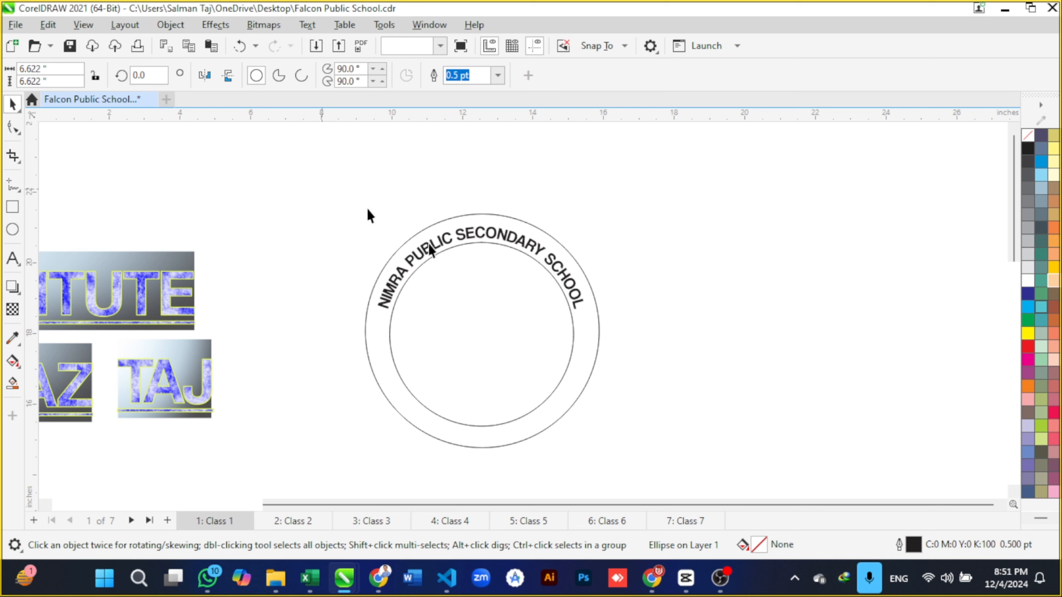
{"action": "left_click_drag", "start_coordinate": [322, 190], "coordinate": [624, 464]}
{"action": "scroll", "coordinate": [546, 349], "scroll_direction": "up", "scroll_amount": 1}
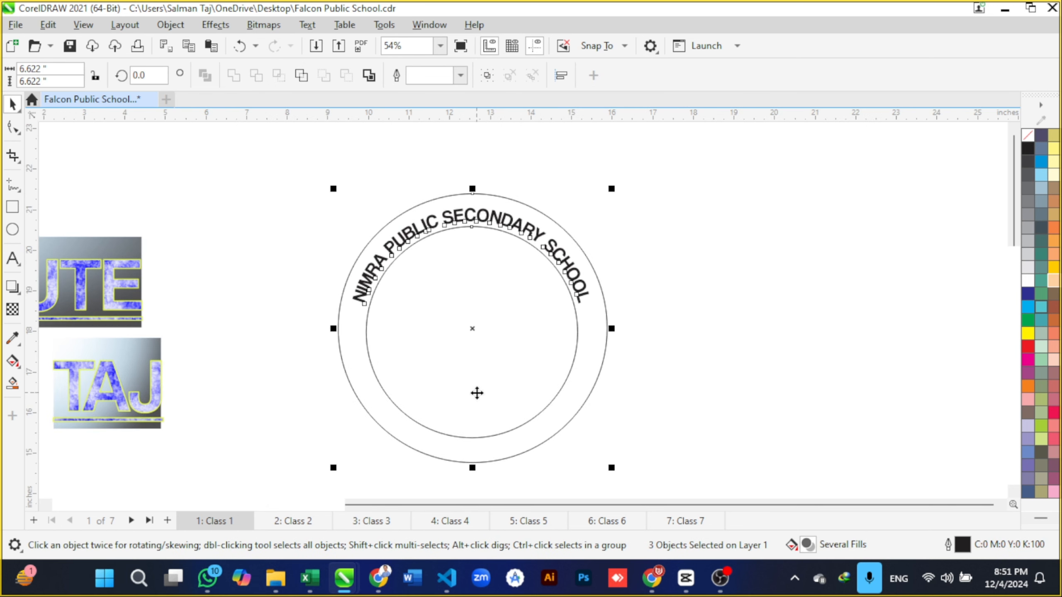
{"action": "left_click", "coordinate": [457, 369]}
Step: Shrink the outer circle slightly around the arched text
{"action": "scroll", "coordinate": [460, 373], "scroll_direction": "up", "scroll_amount": 2}
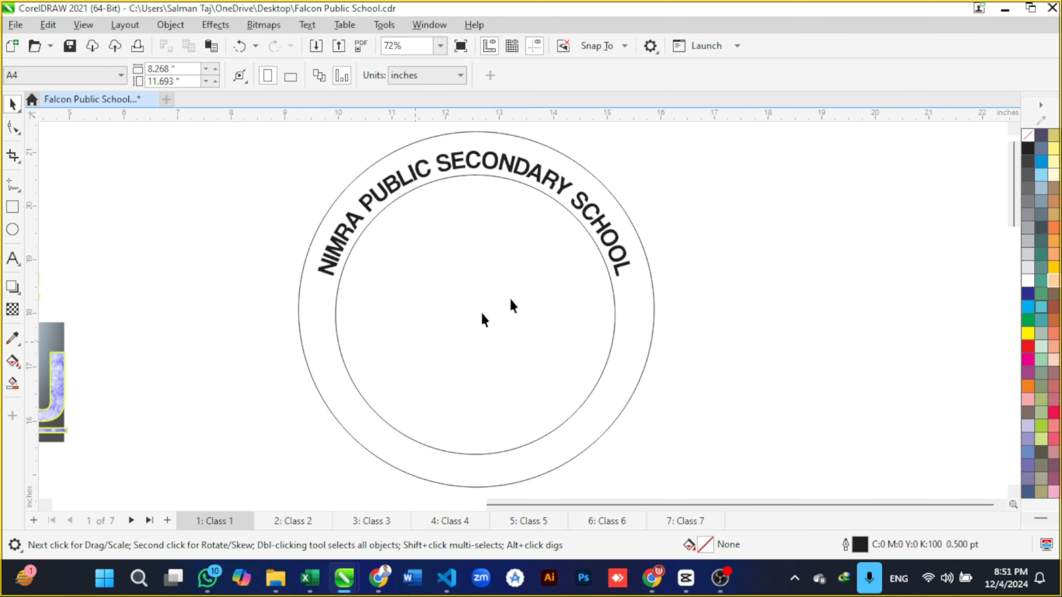
{"action": "left_click", "coordinate": [616, 201]}
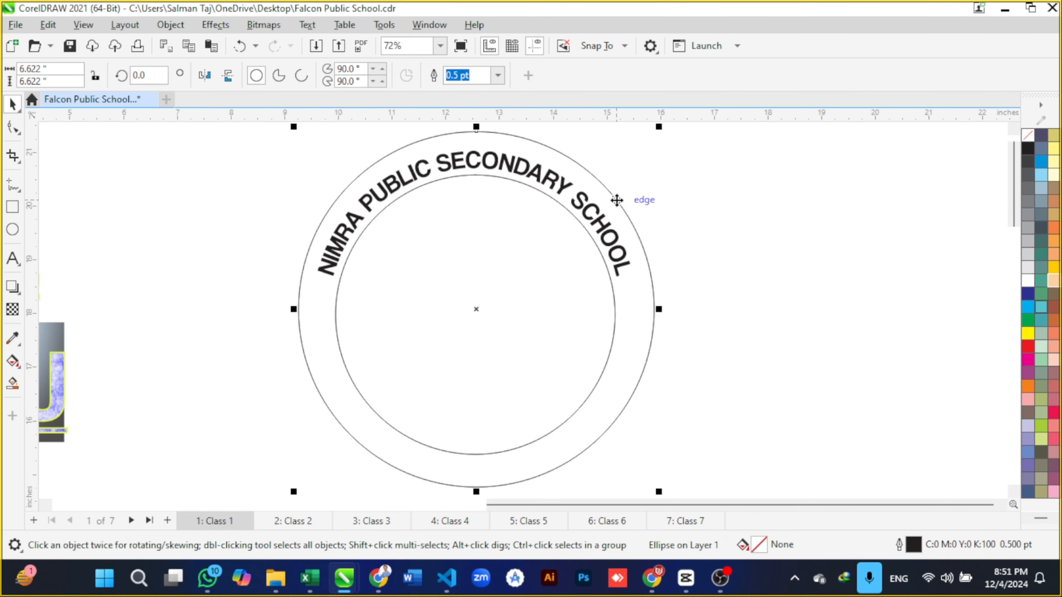
{"action": "left_click_drag", "start_coordinate": [658, 127], "coordinate": [654, 136]}
{"action": "left_click", "coordinate": [697, 327]}
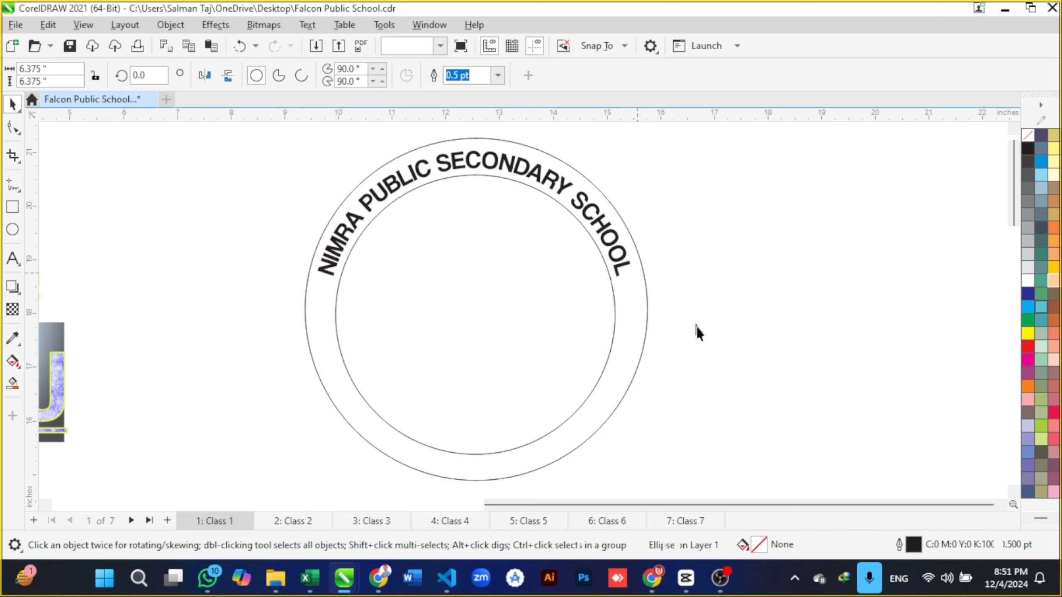
{"action": "scroll", "coordinate": [579, 320], "scroll_direction": "down", "scroll_amount": 1}
{"action": "scroll", "coordinate": [514, 239], "scroll_direction": "up", "scroll_amount": 2}
{"action": "scroll", "coordinate": [513, 239], "scroll_direction": "down", "scroll_amount": 1}
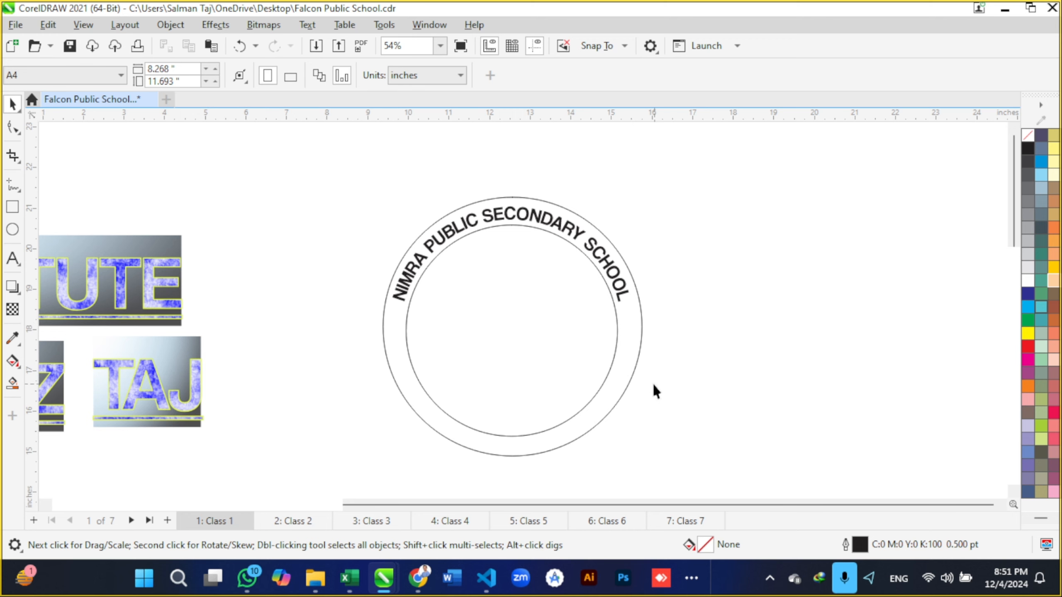
{"action": "scroll", "coordinate": [586, 348], "scroll_direction": "up", "scroll_amount": 1}
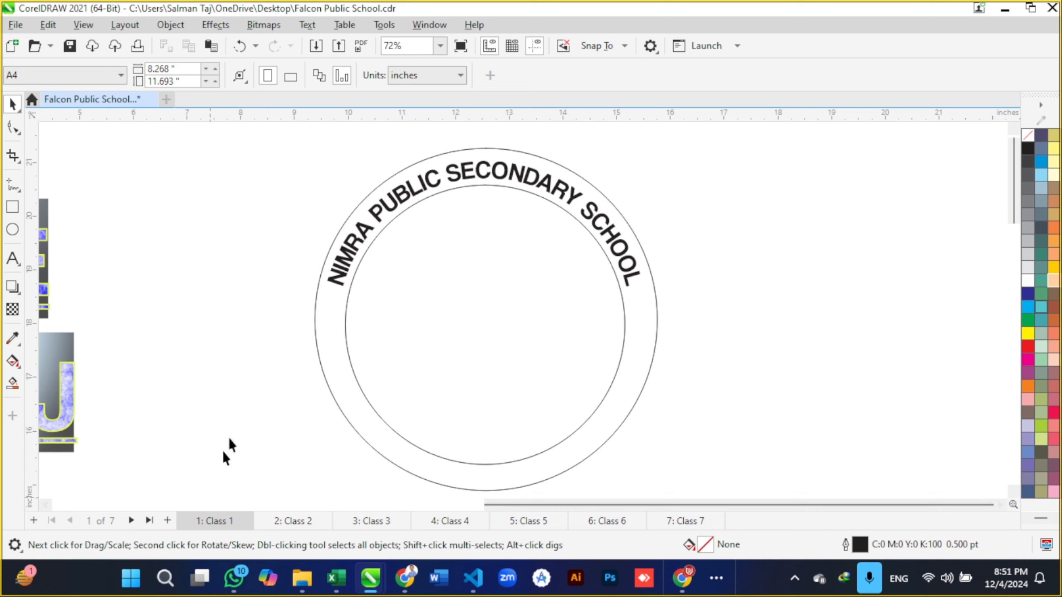
Step: Delete the outer ring, move the circle with its arched text, and select the curved text
{"action": "left_click", "coordinate": [654, 298]}
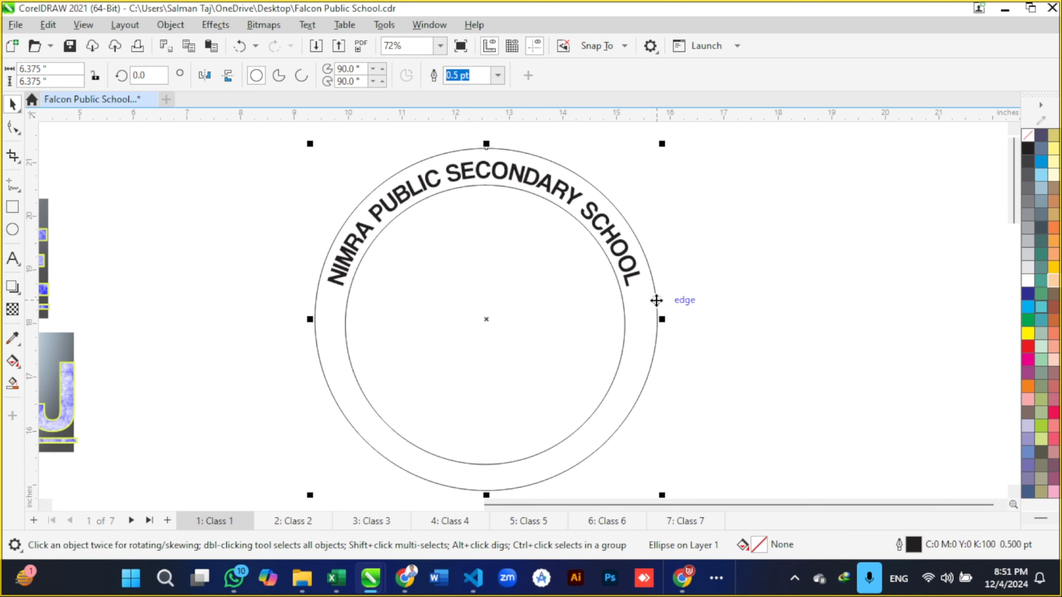
{"action": "key", "text": "Delete"}
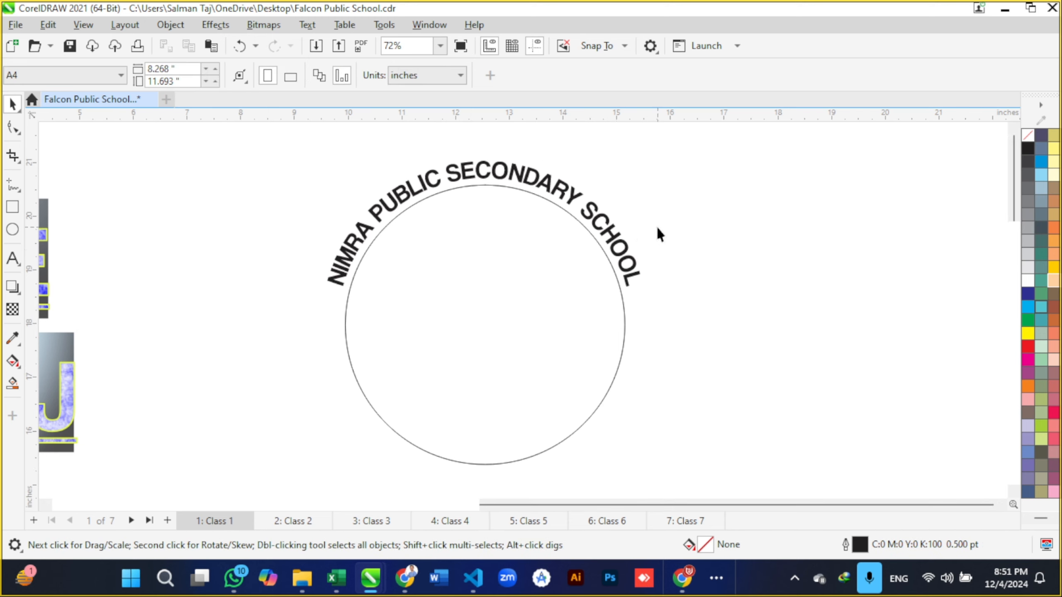
{"action": "left_click", "coordinate": [583, 222]}
{"action": "scroll", "coordinate": [561, 225], "scroll_direction": "down", "scroll_amount": 1}
{"action": "left_click_drag", "start_coordinate": [522, 334], "coordinate": [462, 327]}
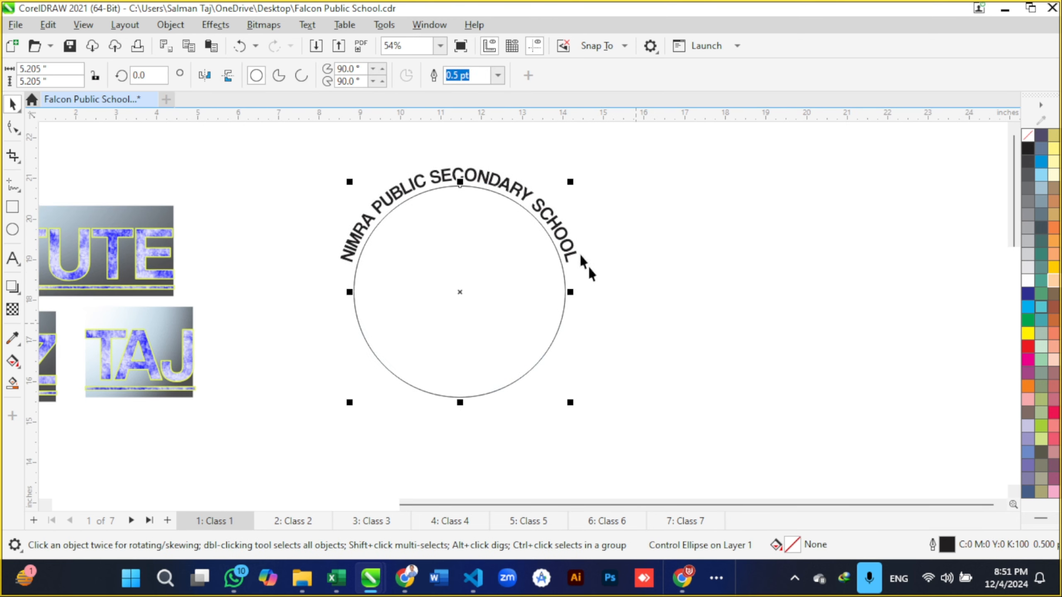
{"action": "left_click", "coordinate": [625, 235]}
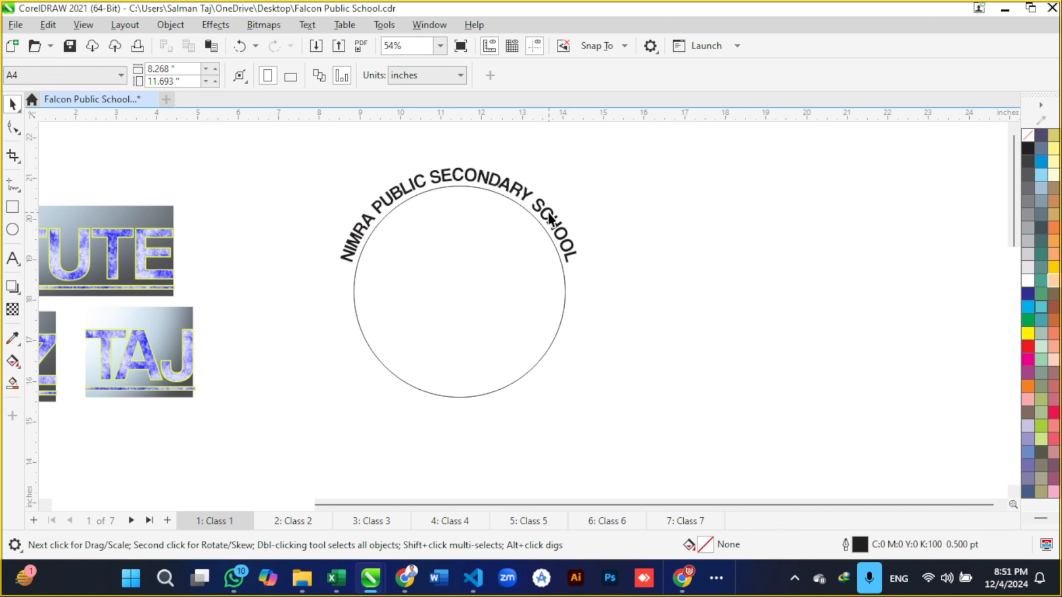
{"action": "left_click", "coordinate": [537, 203]}
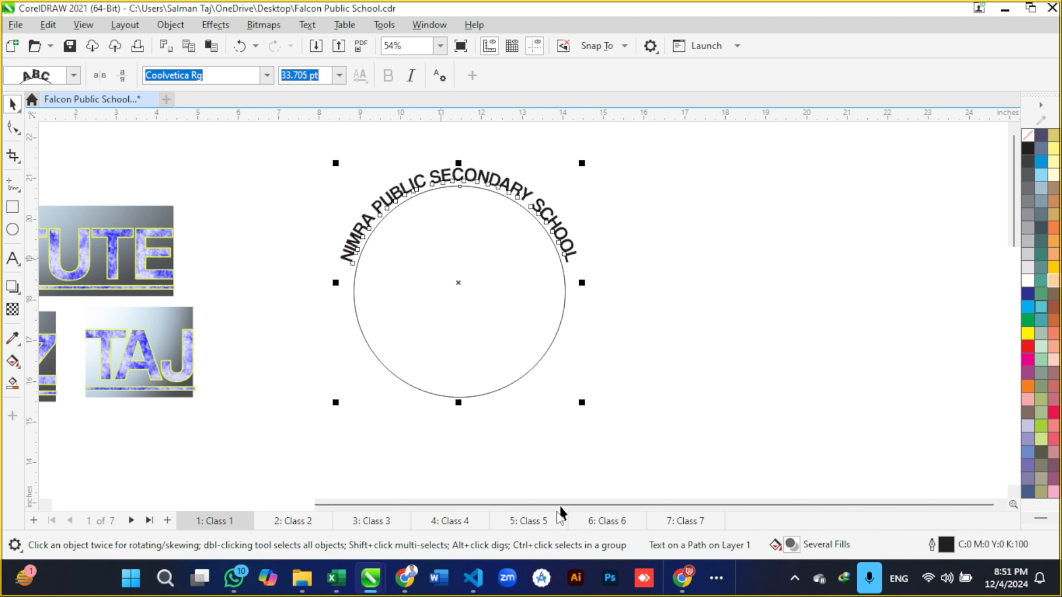
{"action": "left_click", "coordinate": [405, 586]}
{"action": "scroll", "coordinate": [415, 398], "scroll_direction": "down", "scroll_amount": 2}
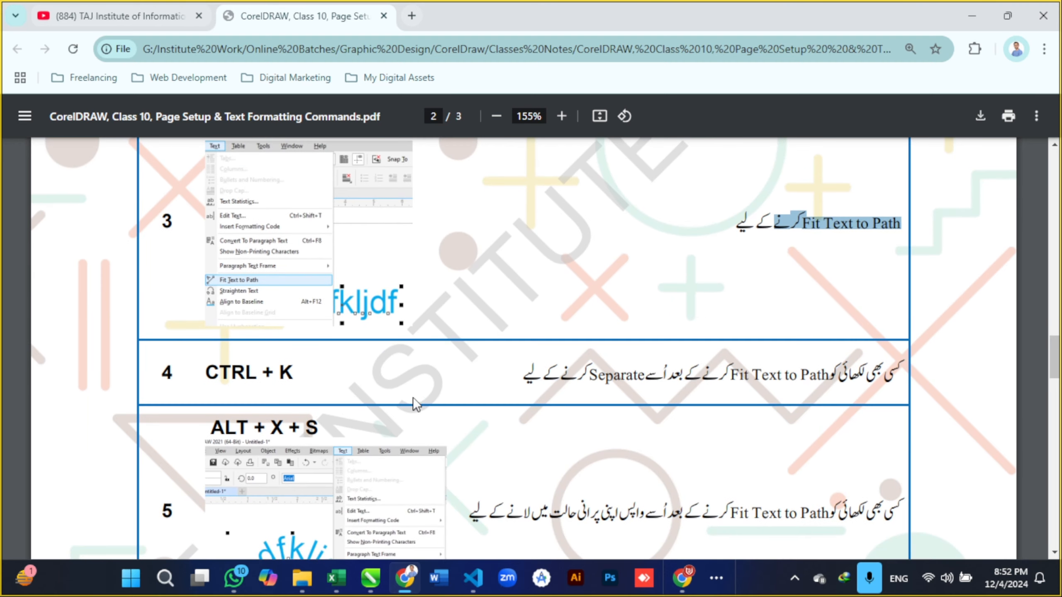
{"action": "left_click_drag", "start_coordinate": [899, 379], "coordinate": [737, 387]}
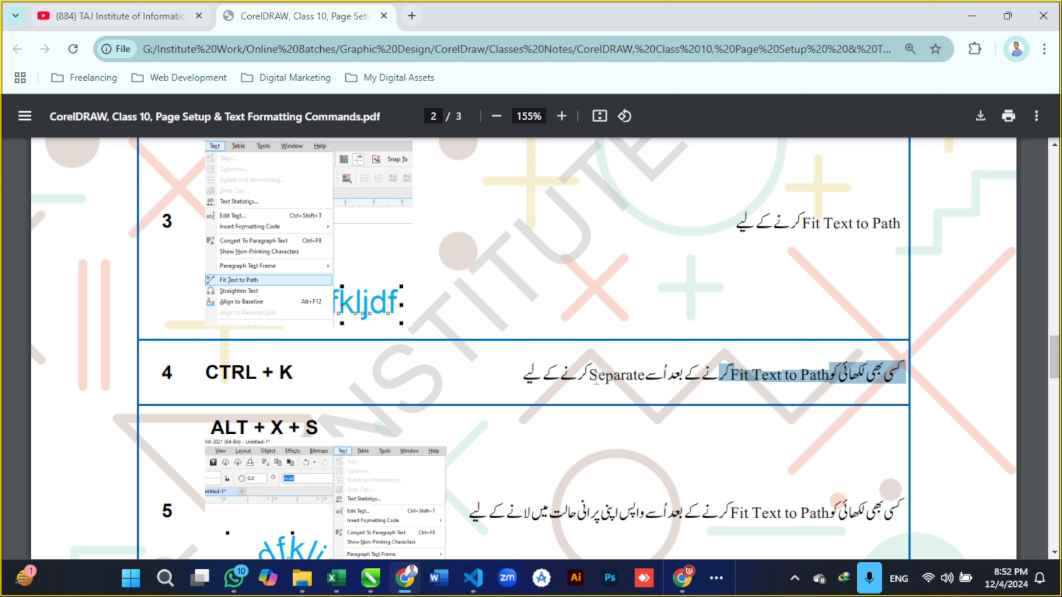
{"action": "left_click_drag", "start_coordinate": [595, 379], "coordinate": [651, 386]}
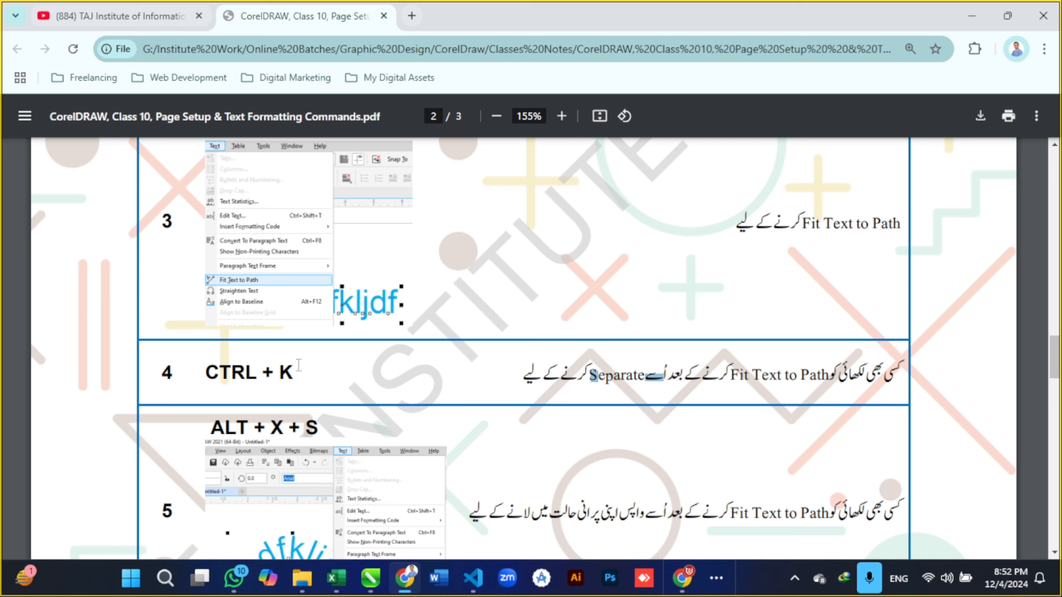
Step: Break the arched NIMRA PUBLIC SECONDARY SCHOOL text apart from its circle with Ctrl+K
{"action": "left_click", "coordinate": [370, 578]}
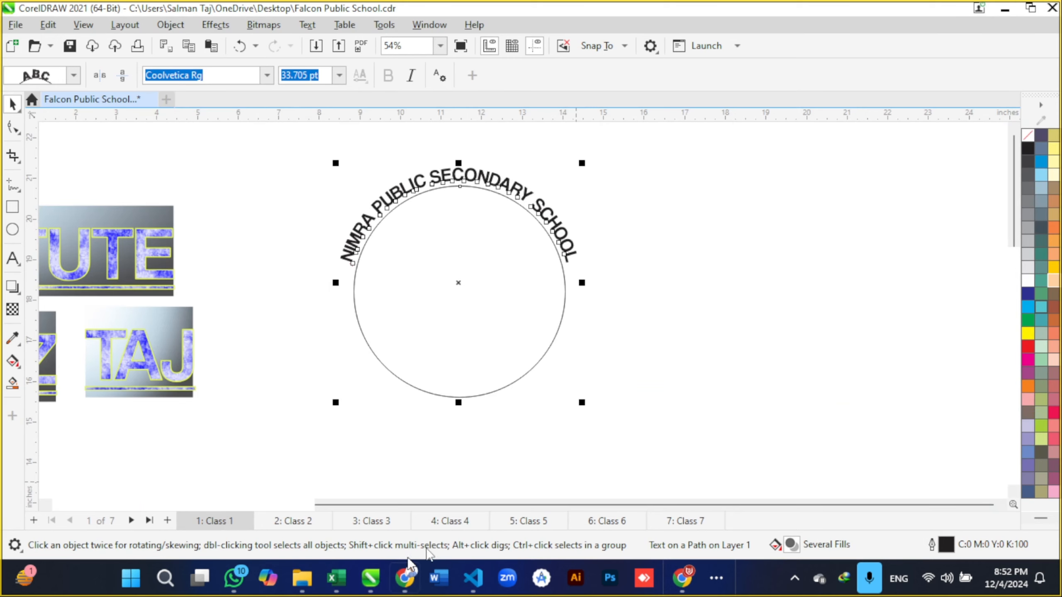
{"action": "left_click", "coordinate": [594, 275]}
{"action": "scroll", "coordinate": [594, 275], "scroll_direction": "down", "scroll_amount": 1}
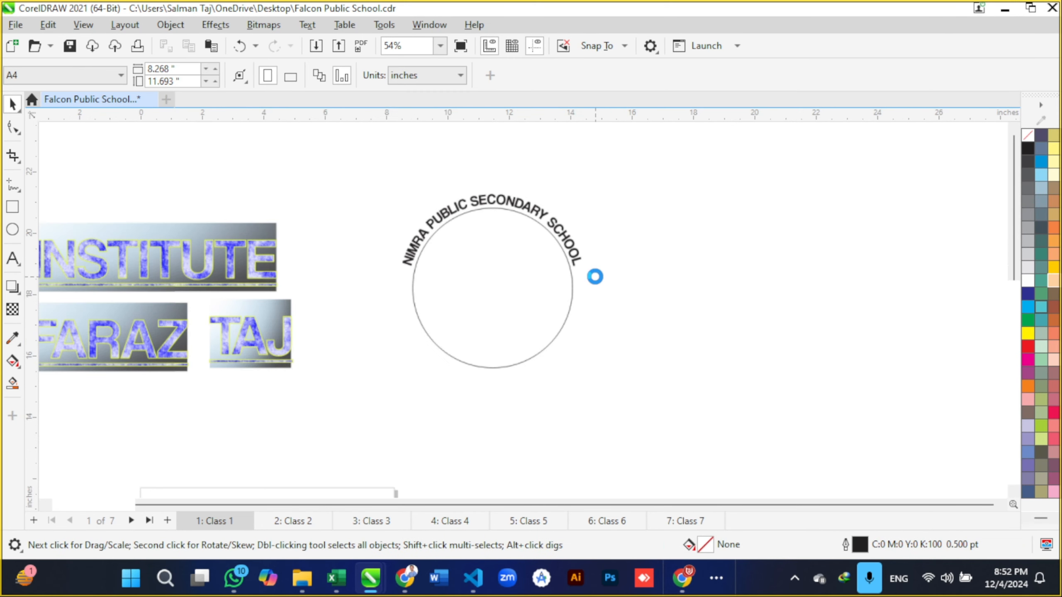
{"action": "left_click", "coordinate": [589, 289]}
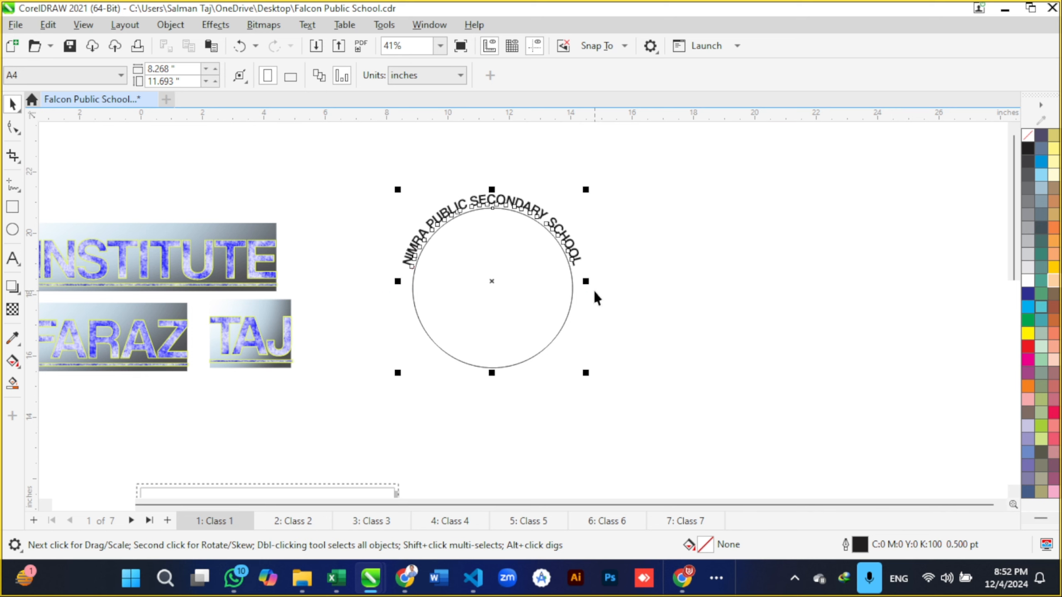
{"action": "left_click", "coordinate": [489, 245]}
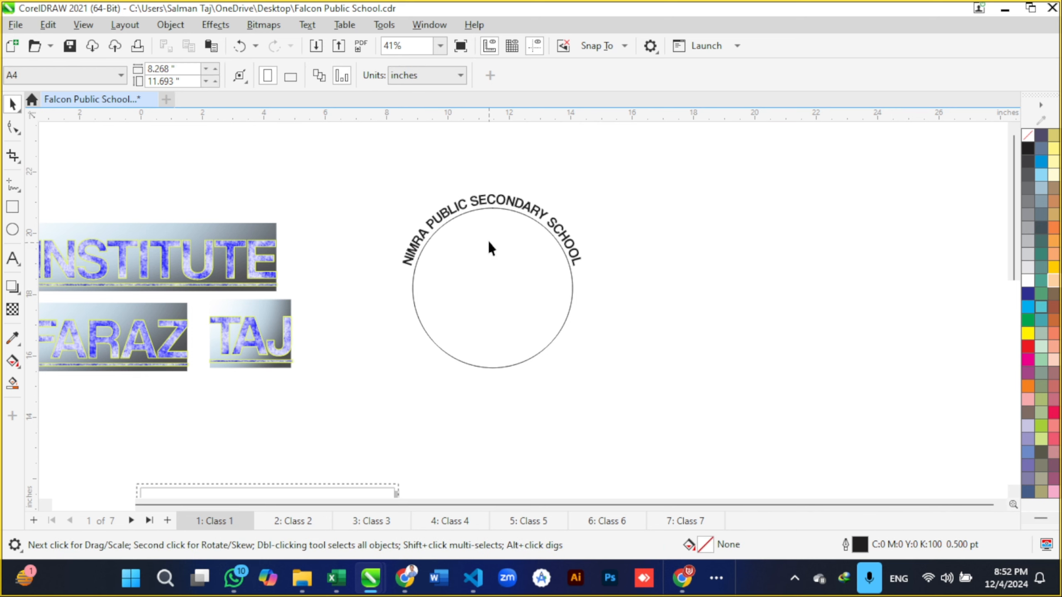
{"action": "scroll", "coordinate": [492, 222], "scroll_direction": "up", "scroll_amount": 1}
{"action": "scroll", "coordinate": [493, 214], "scroll_direction": "up", "scroll_amount": 1}
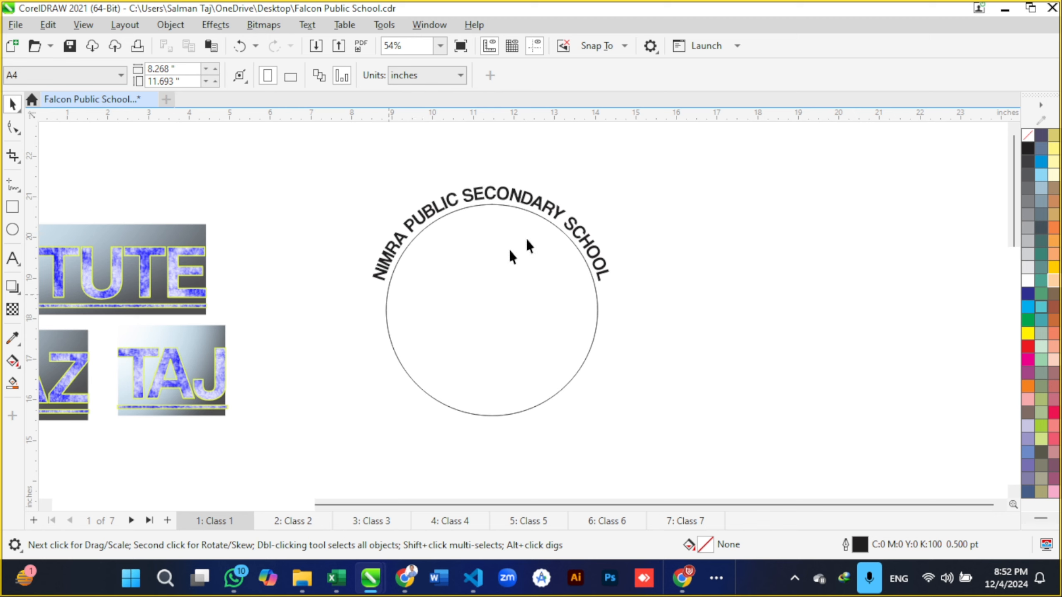
{"action": "left_click", "coordinate": [526, 204]}
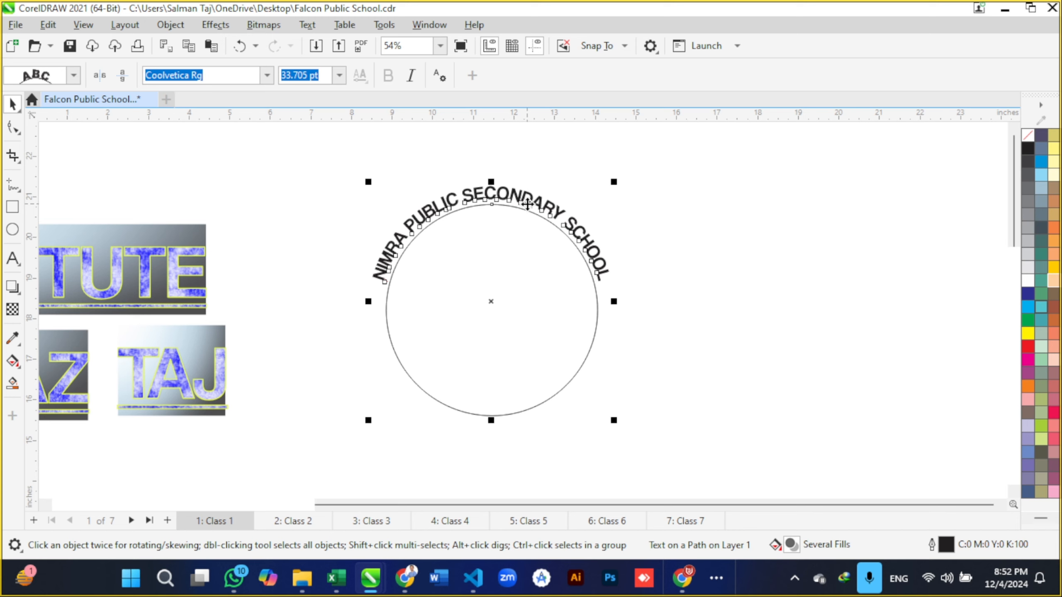
{"action": "key", "text": "ctrl+k"}
Step: Move the circle down and the arched text right, then select the leftover circle
{"action": "left_click", "coordinate": [651, 256]}
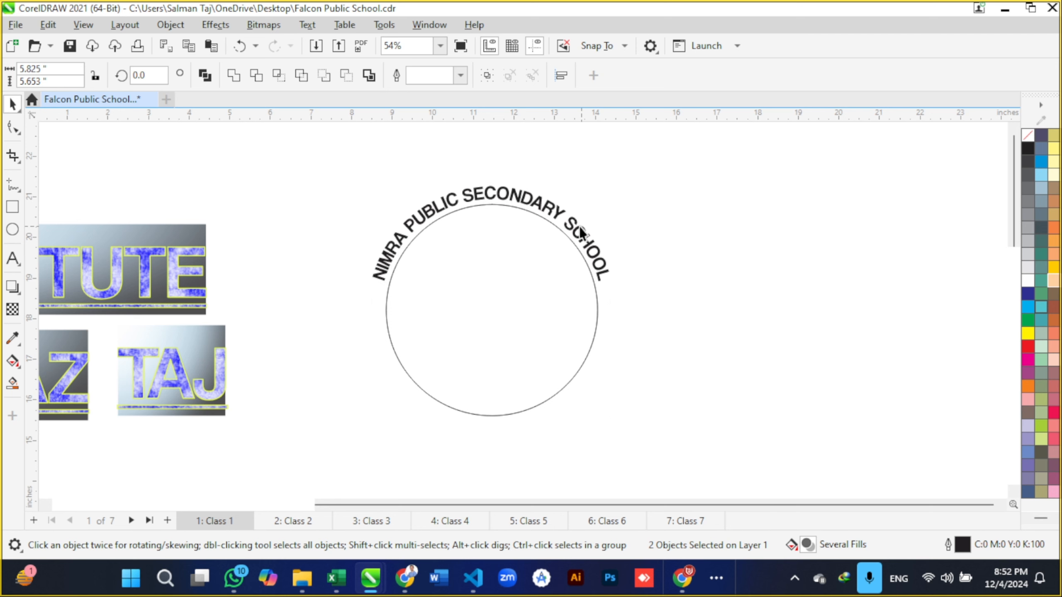
{"action": "left_click", "coordinate": [580, 232]}
{"action": "left_click", "coordinate": [593, 357]}
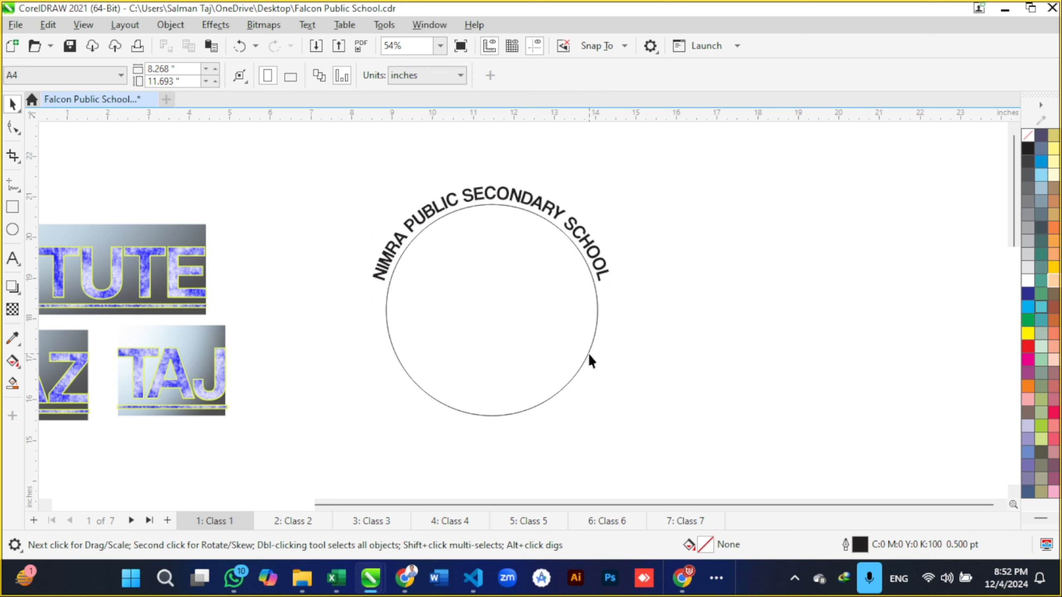
{"action": "left_click", "coordinate": [588, 354]}
{"action": "left_click_drag", "start_coordinate": [493, 312], "coordinate": [508, 381]}
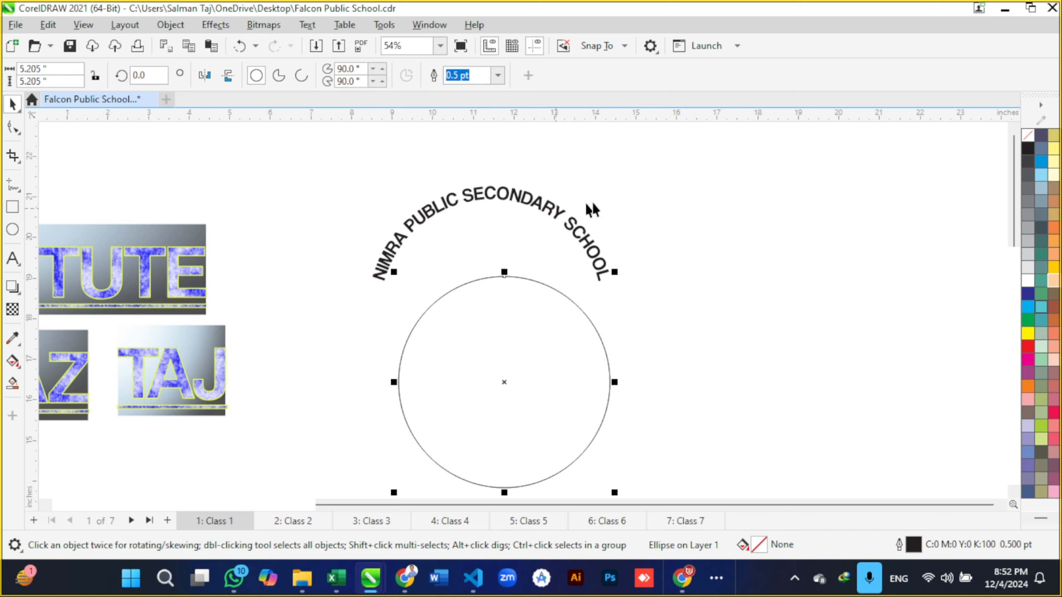
{"action": "left_click_drag", "start_coordinate": [554, 214], "coordinate": [853, 210]}
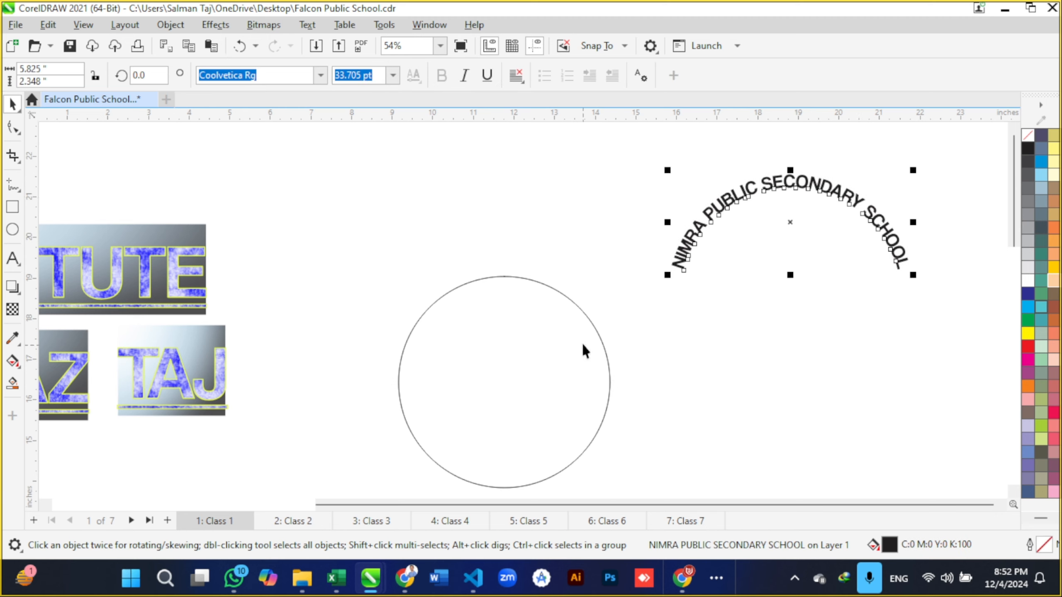
{"action": "left_click_drag", "start_coordinate": [588, 318], "coordinate": [478, 226]}
Step: Delete the leftover circle, scale the arched text about 220% to roughly 75 pt, and reposition it
{"action": "key", "text": "Delete"}
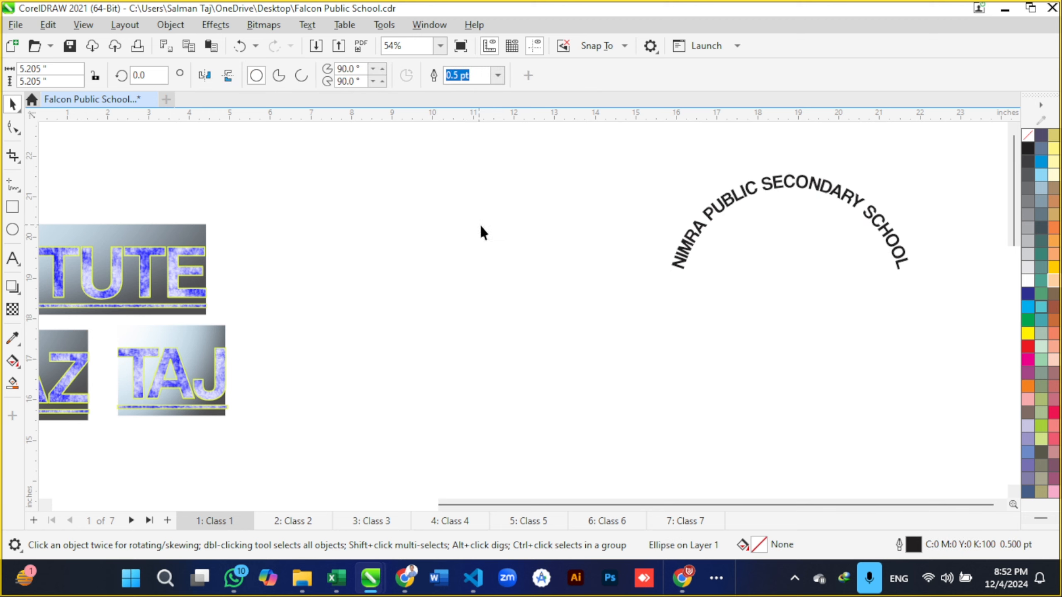
{"action": "left_click", "coordinate": [820, 194]}
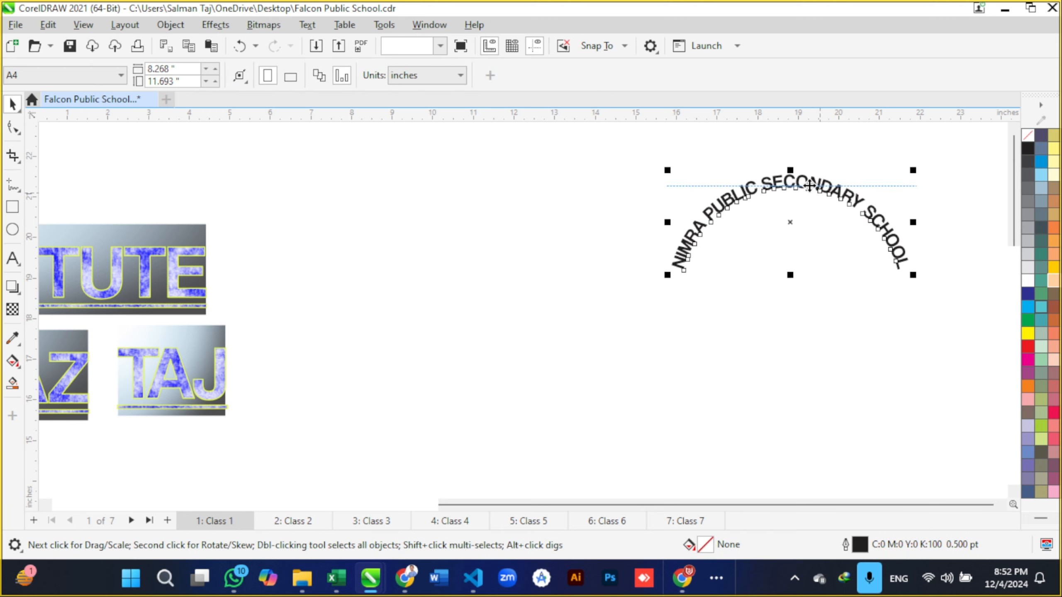
{"action": "left_click_drag", "start_coordinate": [820, 194], "coordinate": [549, 205]}
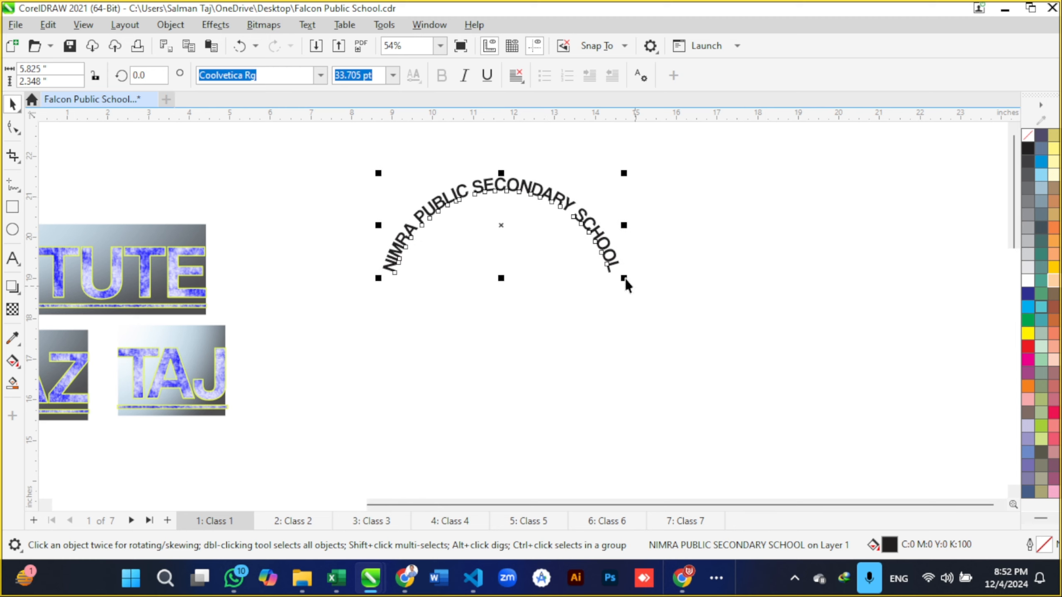
{"action": "left_click_drag", "start_coordinate": [625, 280], "coordinate": [920, 402]}
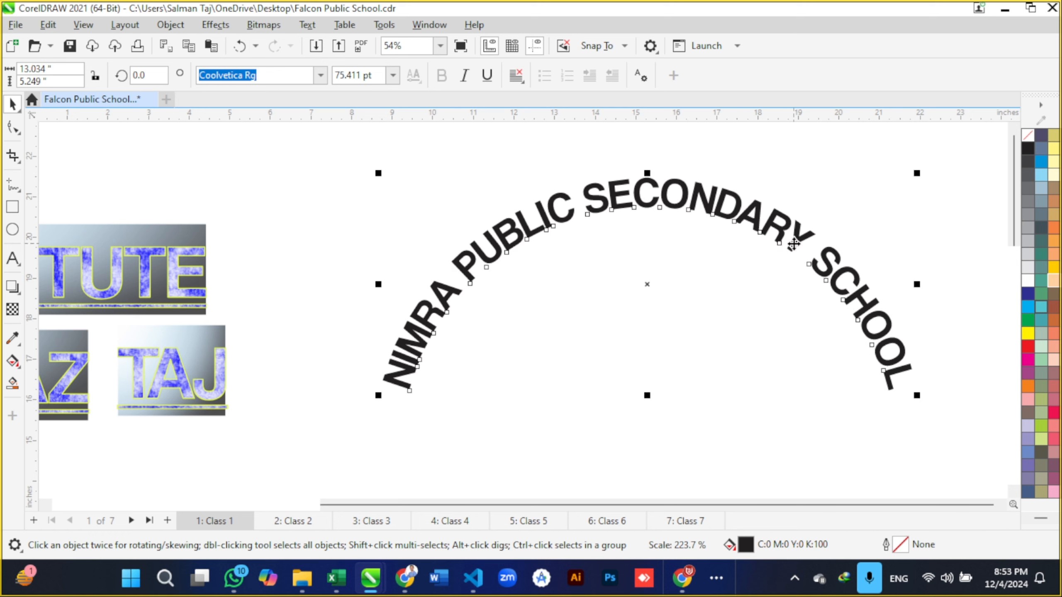
{"action": "left_click_drag", "start_coordinate": [754, 213], "coordinate": [772, 233]}
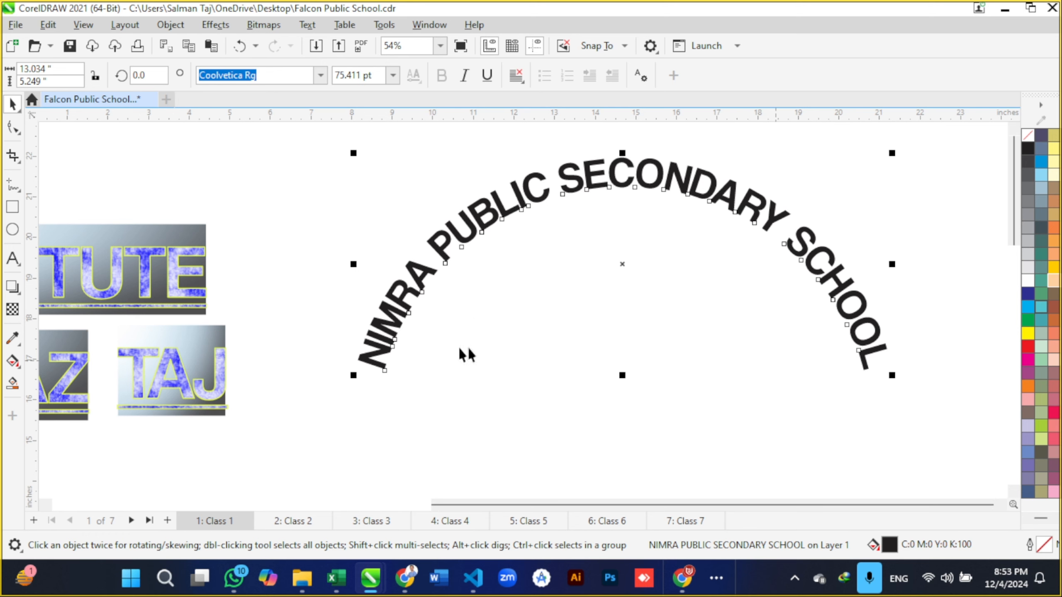
{"action": "scroll", "coordinate": [738, 333], "scroll_direction": "down", "scroll_amount": 1}
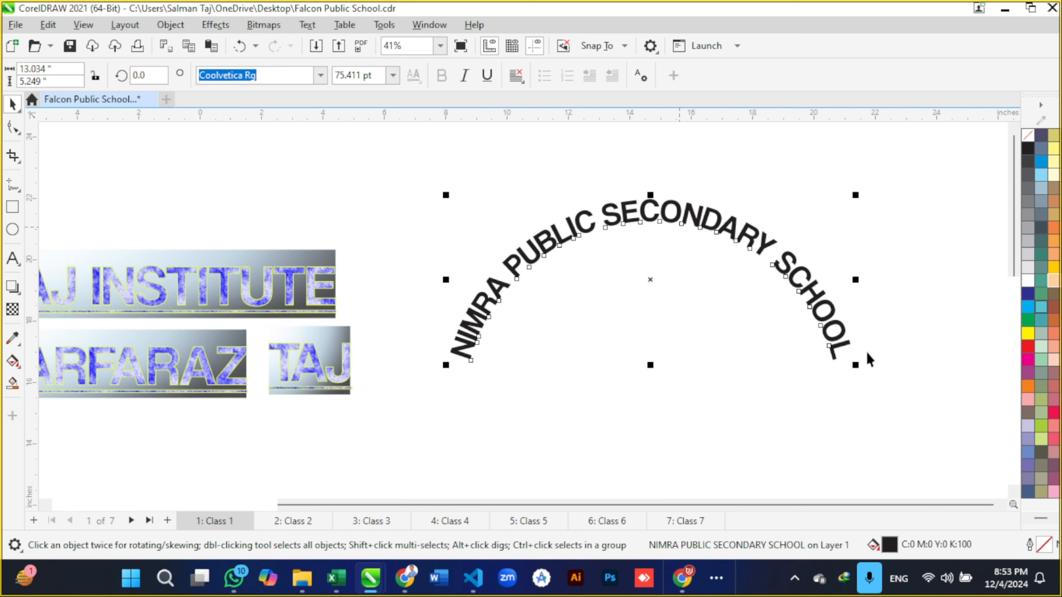
{"action": "left_click", "coordinate": [740, 267]}
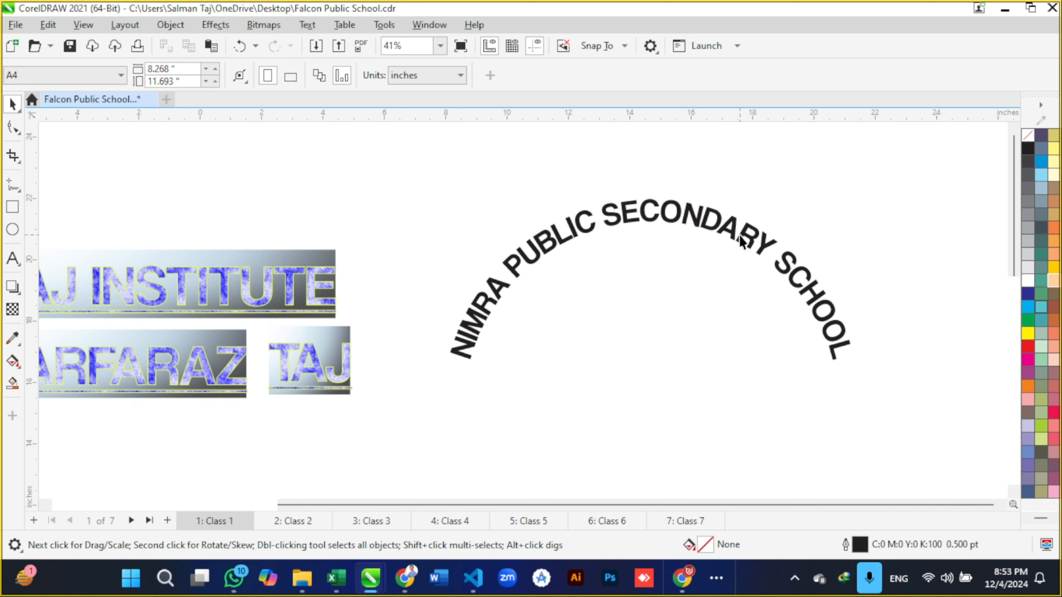
{"action": "left_click", "coordinate": [751, 238]}
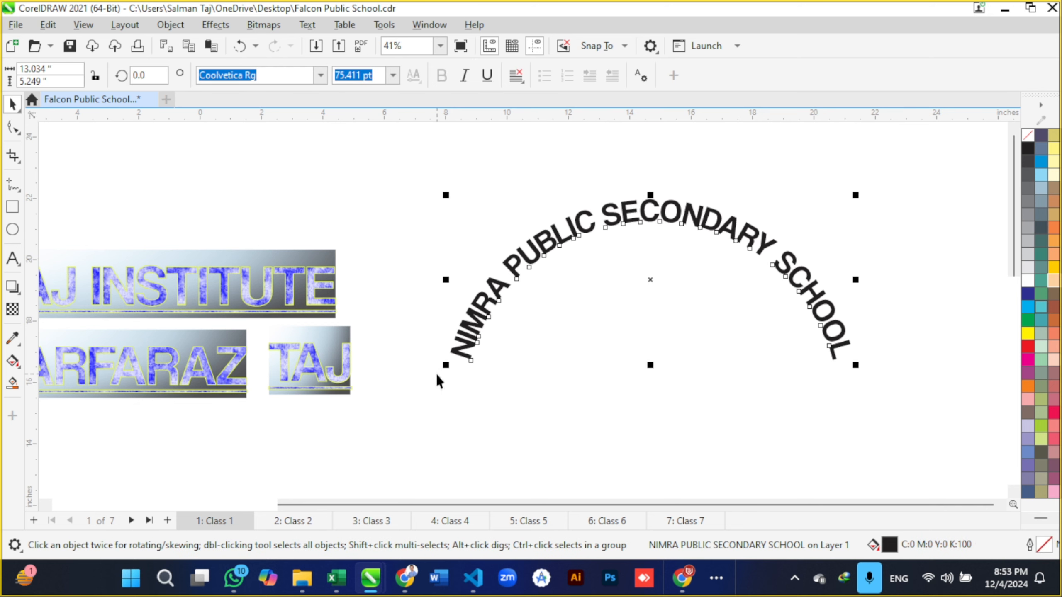
{"action": "left_click", "coordinate": [405, 578]}
{"action": "scroll", "coordinate": [529, 380], "scroll_direction": "down", "scroll_amount": 4}
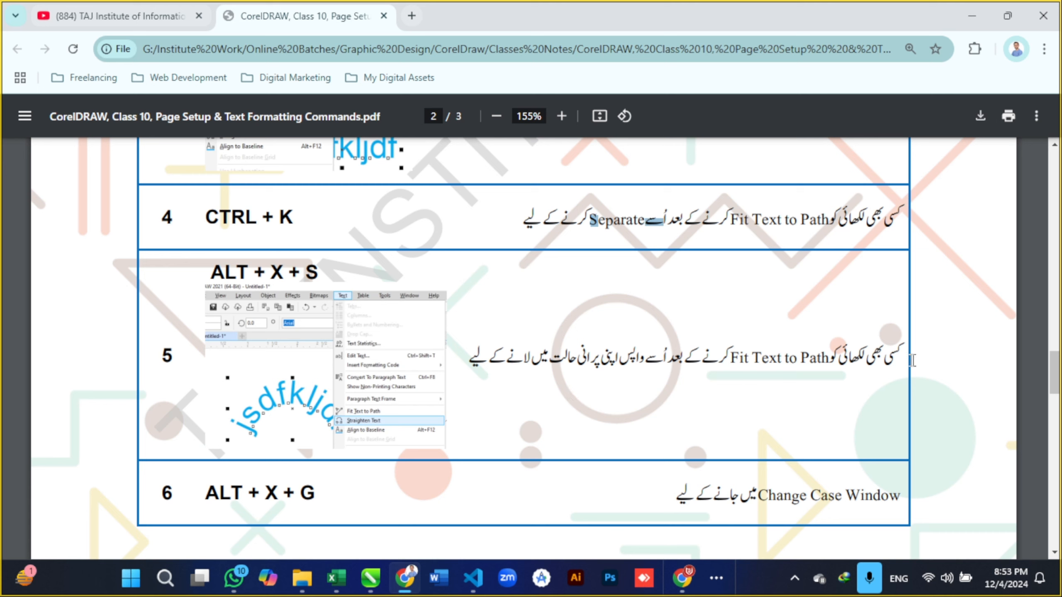
{"action": "left_click_drag", "start_coordinate": [736, 364], "coordinate": [845, 367]}
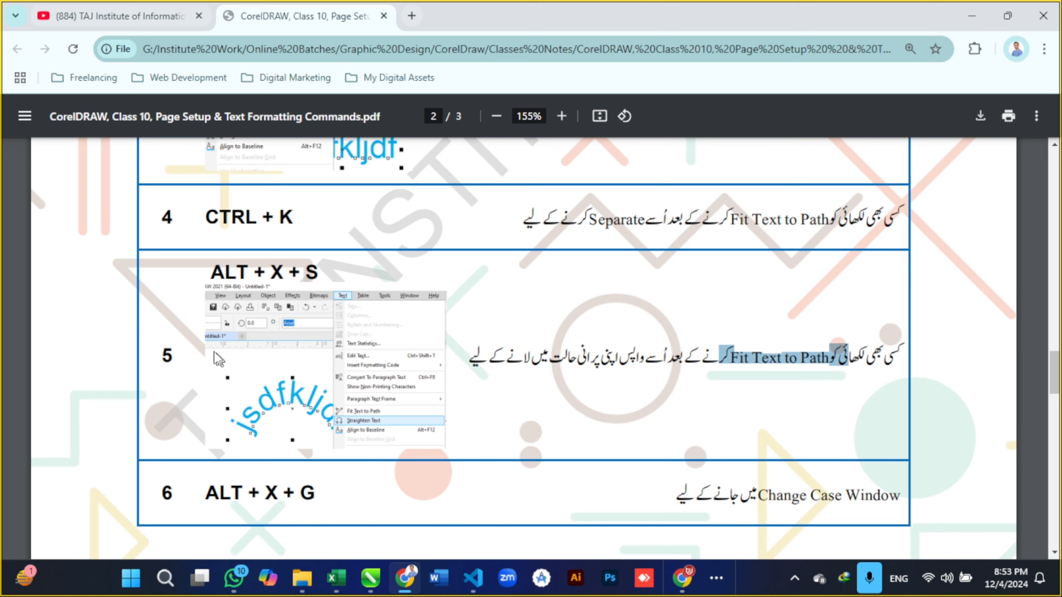
{"action": "scroll", "coordinate": [189, 355], "scroll_direction": "up", "scroll_amount": 5}
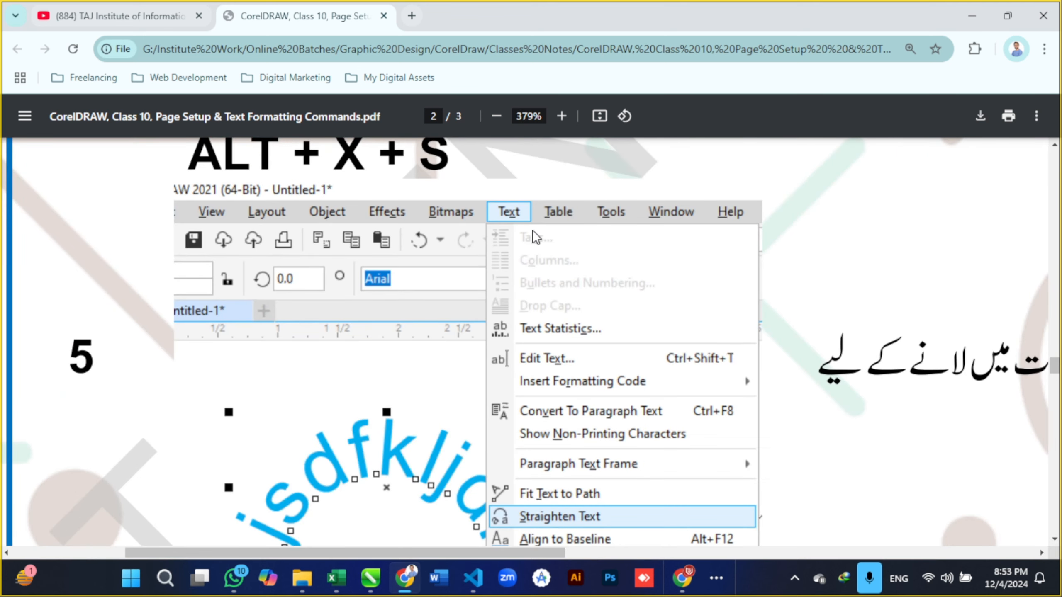
{"action": "scroll", "coordinate": [537, 237], "scroll_direction": "down", "scroll_amount": 3}
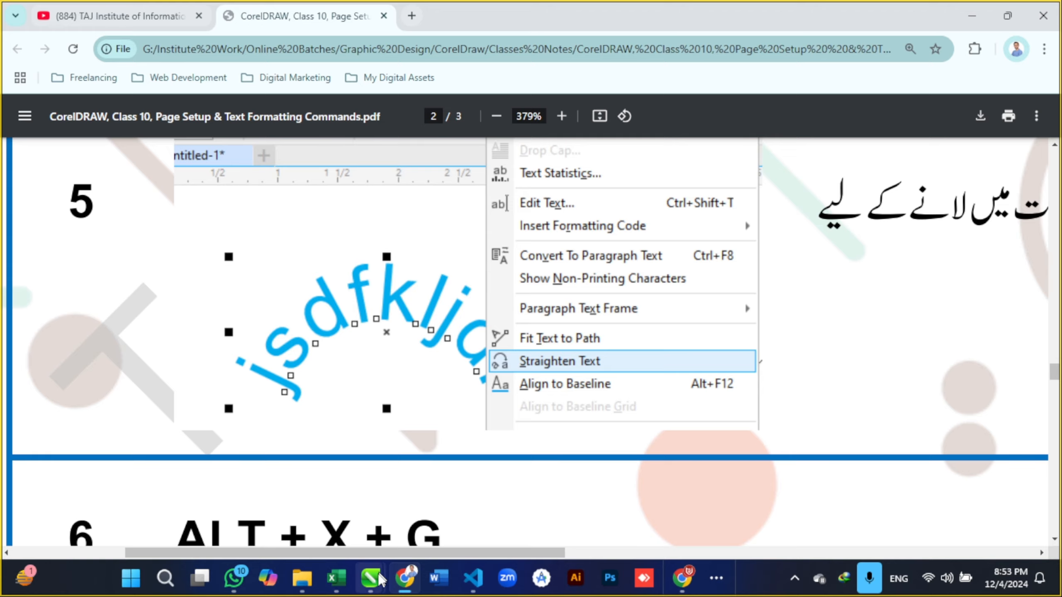
{"action": "left_click", "coordinate": [370, 578]}
{"action": "scroll", "coordinate": [546, 416], "scroll_direction": "down", "scroll_amount": 2}
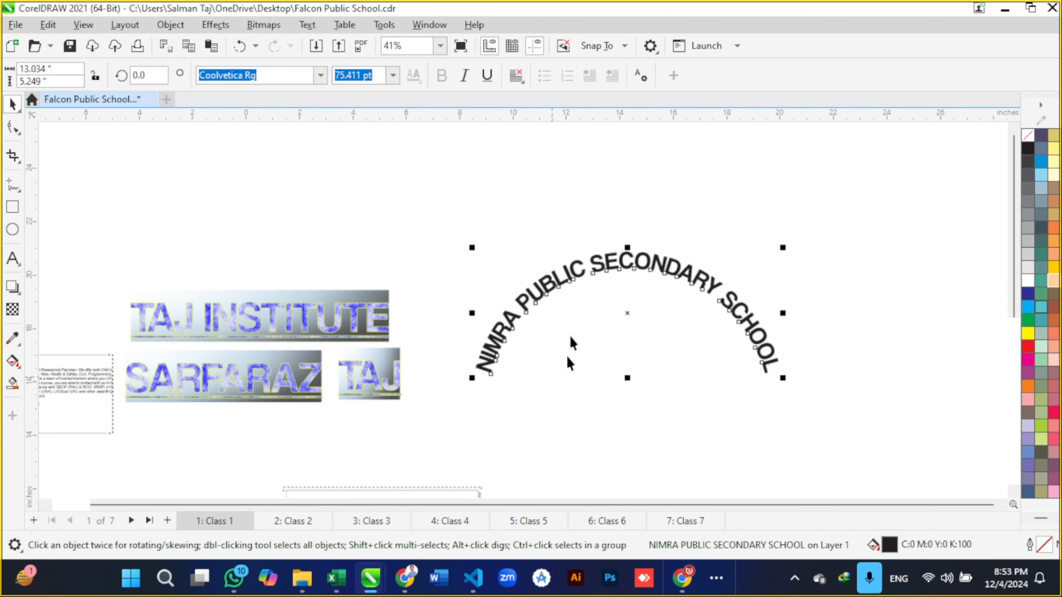
Step: Straighten the arched title into a flat line about 16 inches wide and move it into view
{"action": "left_click", "coordinate": [588, 273]}
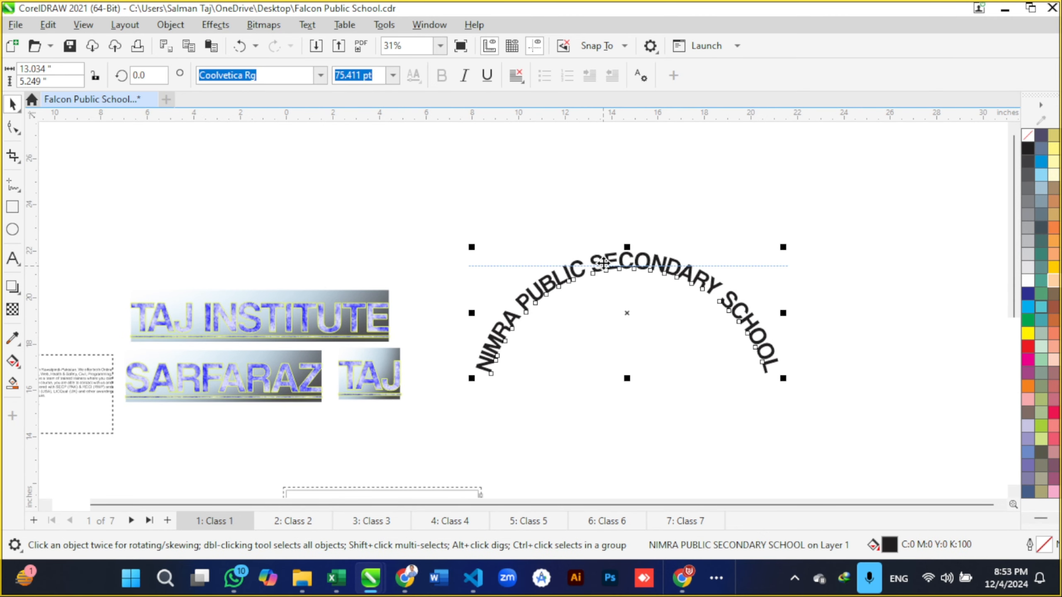
{"action": "left_click", "coordinate": [307, 26]}
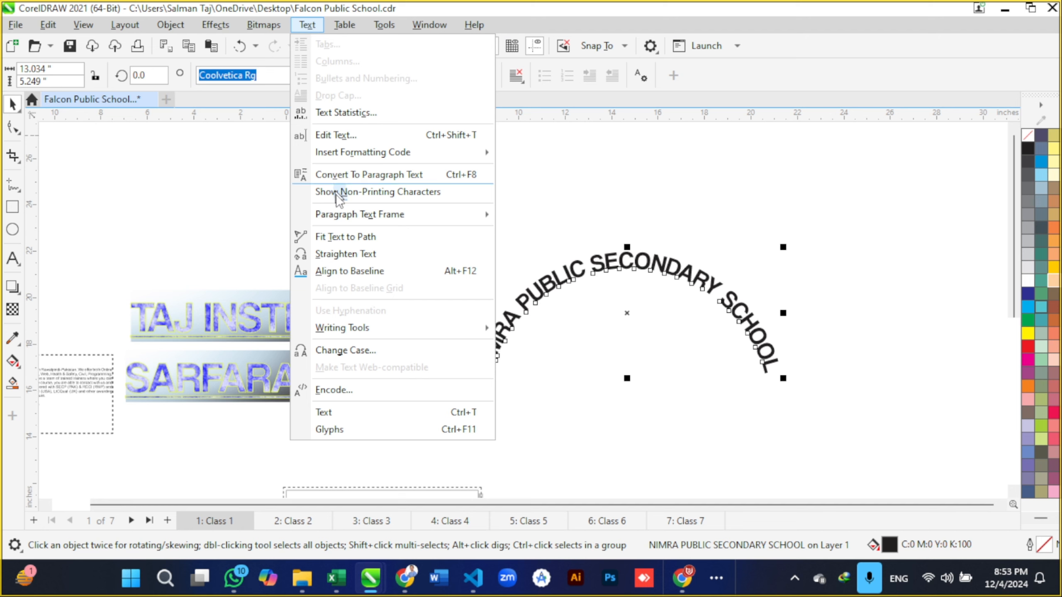
{"action": "left_click", "coordinate": [362, 256]}
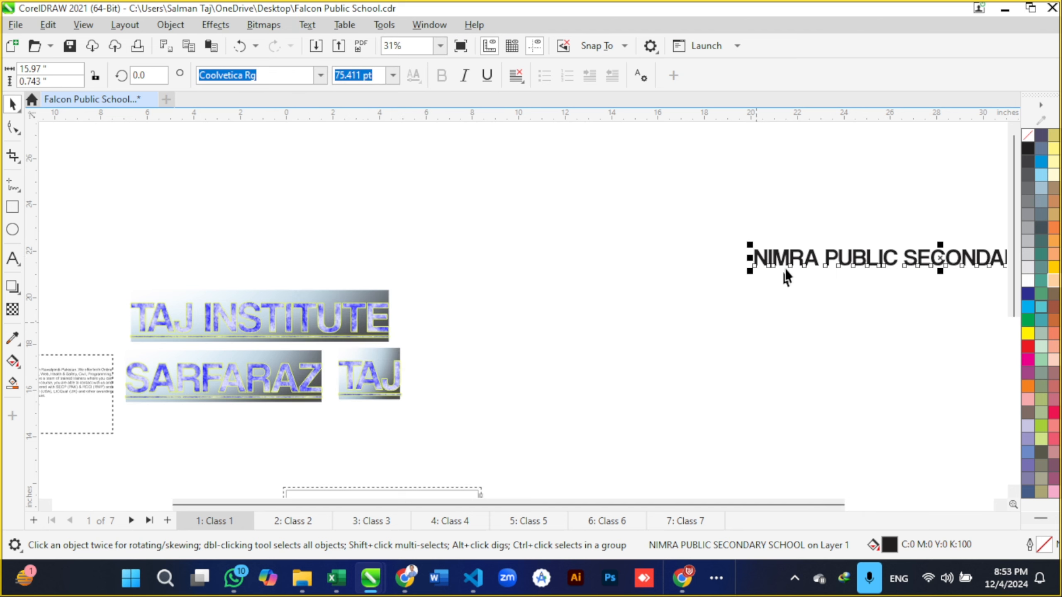
{"action": "left_click_drag", "start_coordinate": [786, 259], "coordinate": [601, 210]}
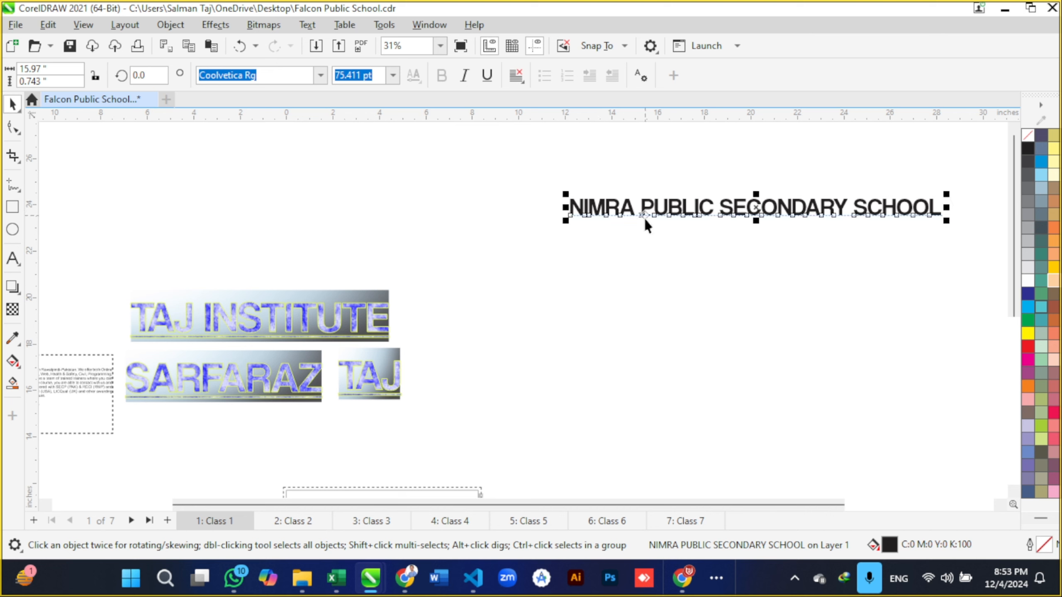
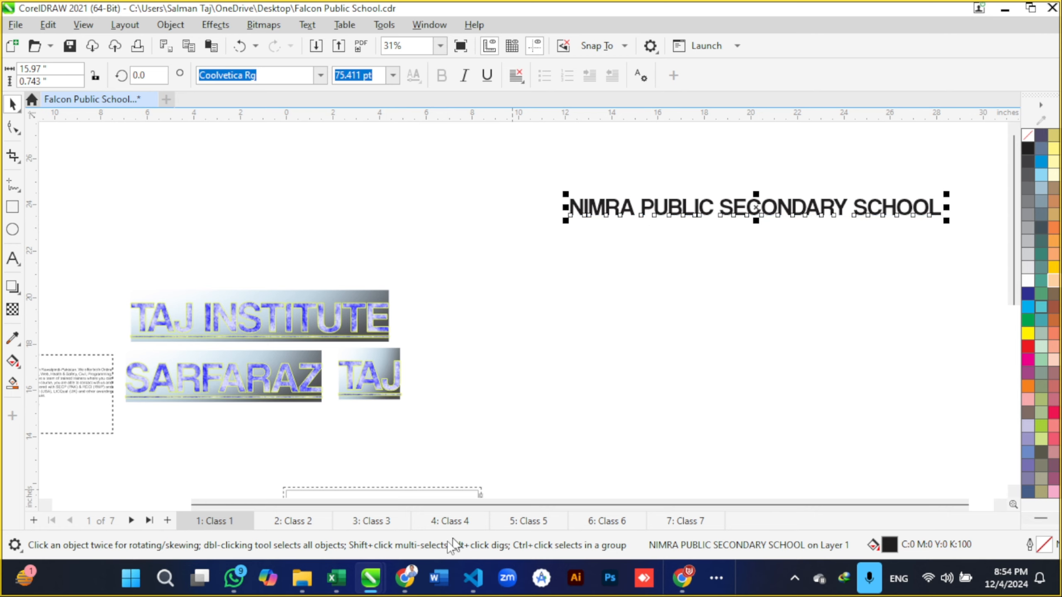
Step: Scroll the notes PDF to shortcut 6, ALT + X + G for the Change Case window
{"action": "left_click", "coordinate": [405, 578]}
{"action": "scroll", "coordinate": [443, 389], "scroll_direction": "down", "scroll_amount": 5}
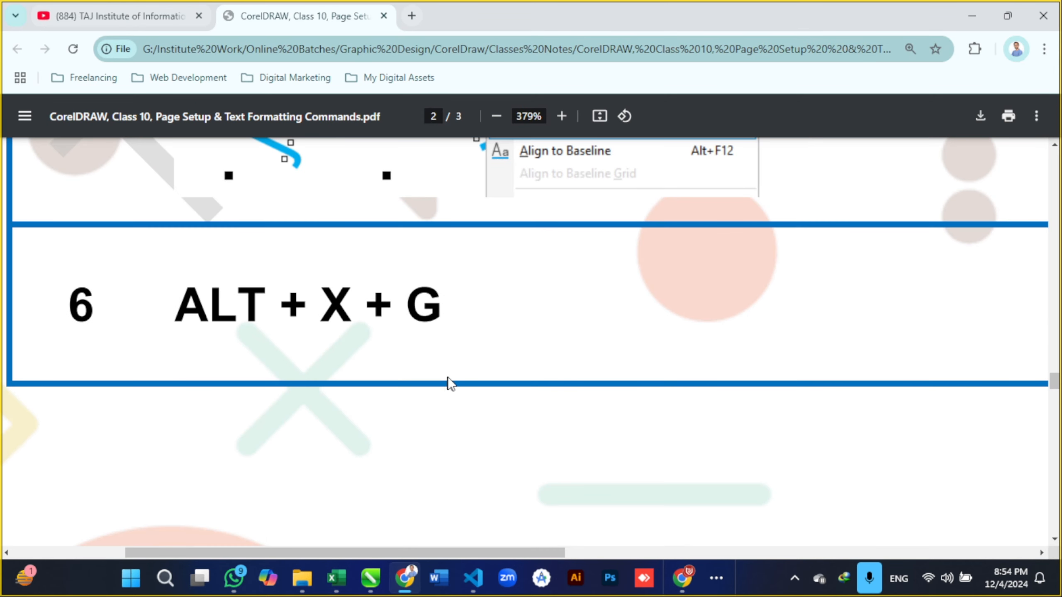
{"action": "scroll", "coordinate": [448, 377], "scroll_direction": "down", "scroll_amount": 3}
{"action": "scroll", "coordinate": [449, 378], "scroll_direction": "down", "scroll_amount": 3}
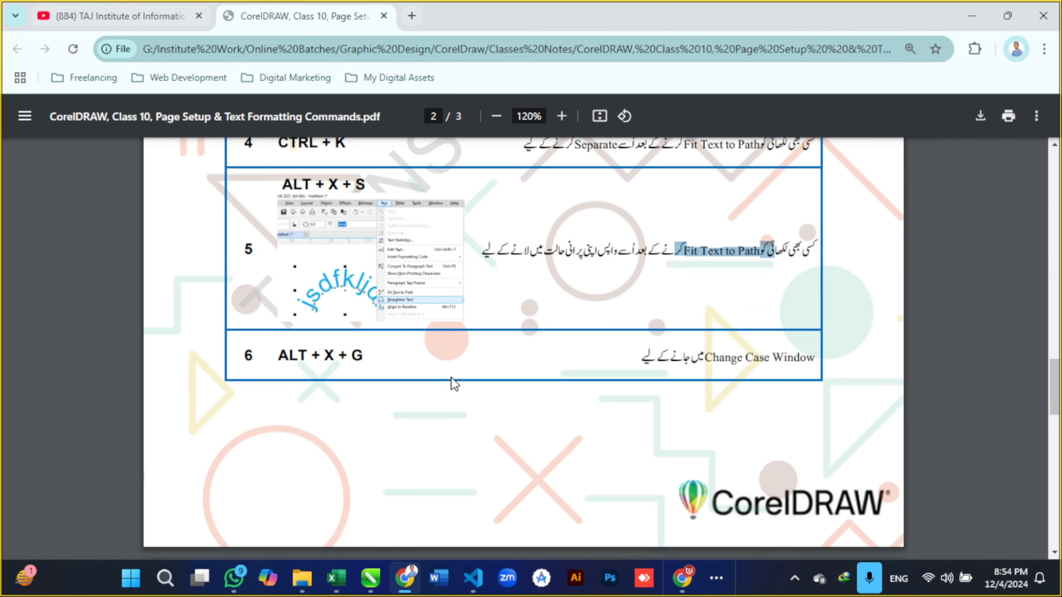
{"action": "scroll", "coordinate": [455, 384], "scroll_direction": "up", "scroll_amount": 2}
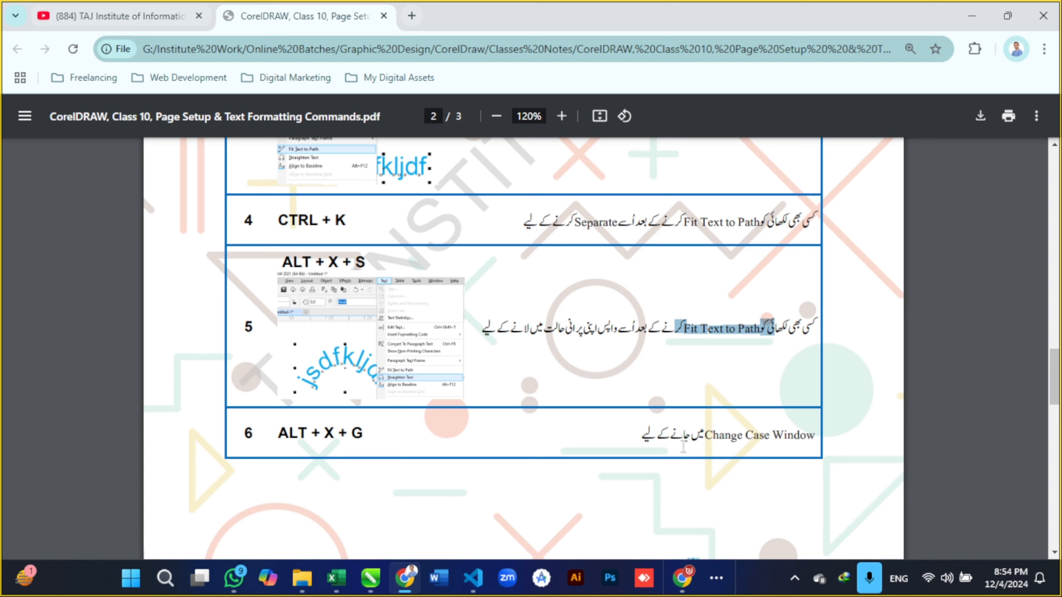
{"action": "left_click", "coordinate": [678, 434]}
{"action": "scroll", "coordinate": [676, 432], "scroll_direction": "down", "scroll_amount": 10}
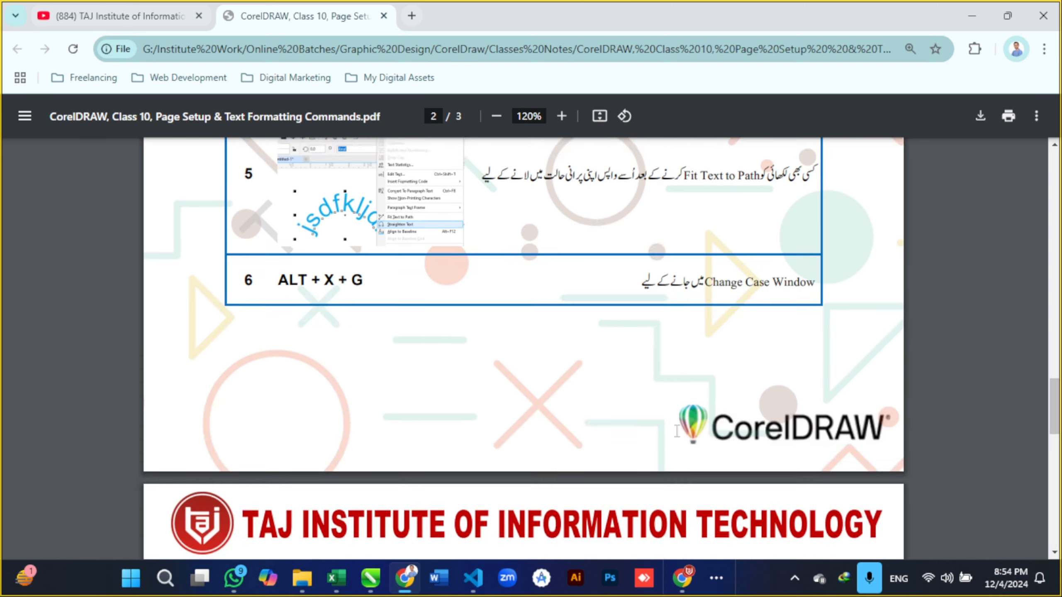
{"action": "scroll", "coordinate": [676, 429], "scroll_direction": "up", "scroll_amount": 8}
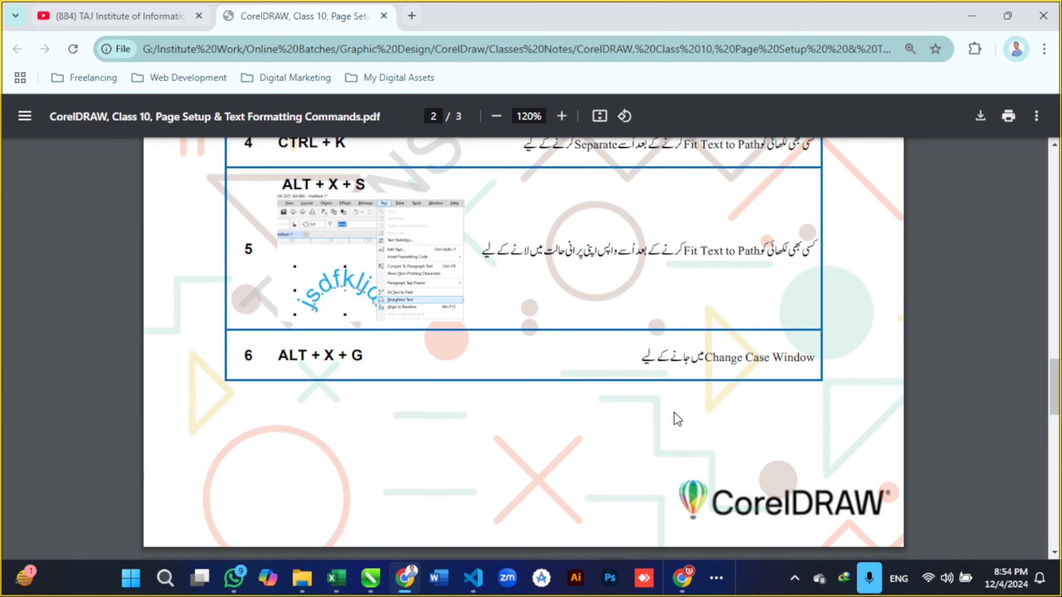
{"action": "scroll", "coordinate": [656, 390], "scroll_direction": "down", "scroll_amount": 10}
{"action": "scroll", "coordinate": [657, 393], "scroll_direction": "up", "scroll_amount": 8}
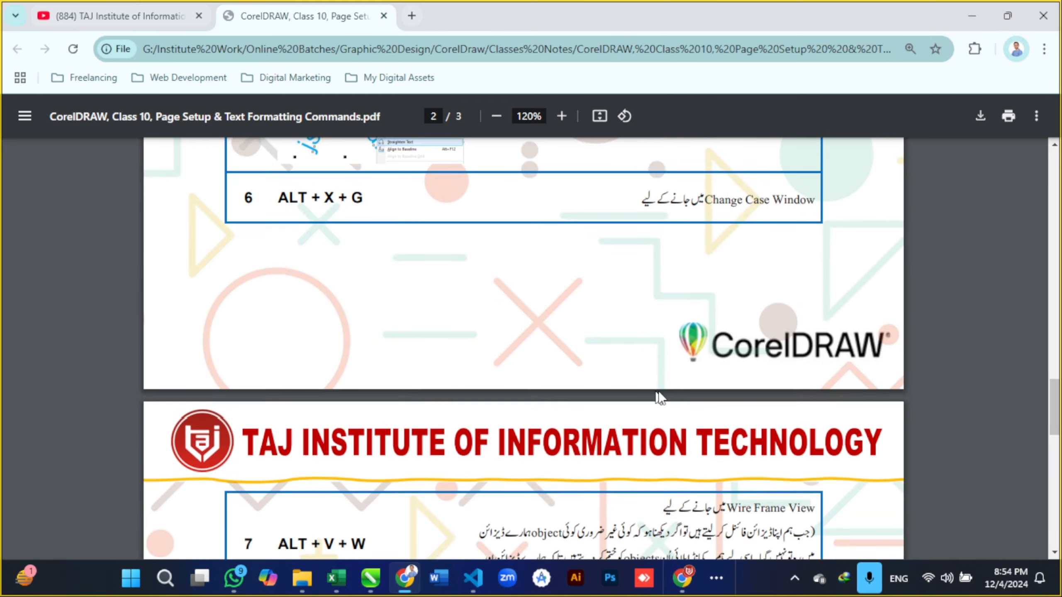
{"action": "scroll", "coordinate": [700, 301], "scroll_direction": "up", "scroll_amount": 2}
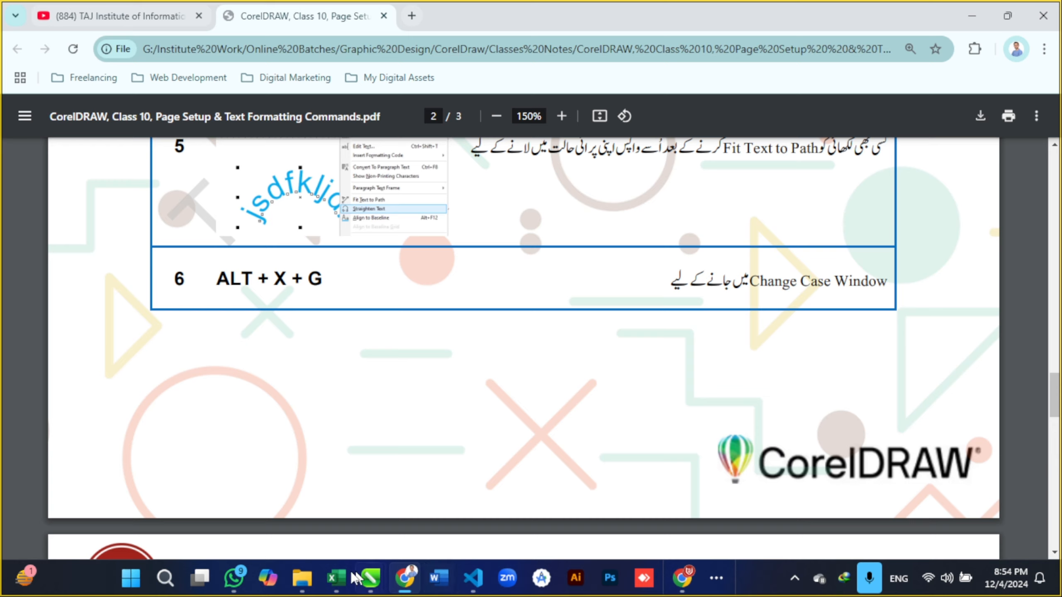
Step: Move the school heading, scale it to about 98 pt, and place it near the page top
{"action": "left_click", "coordinate": [370, 578]}
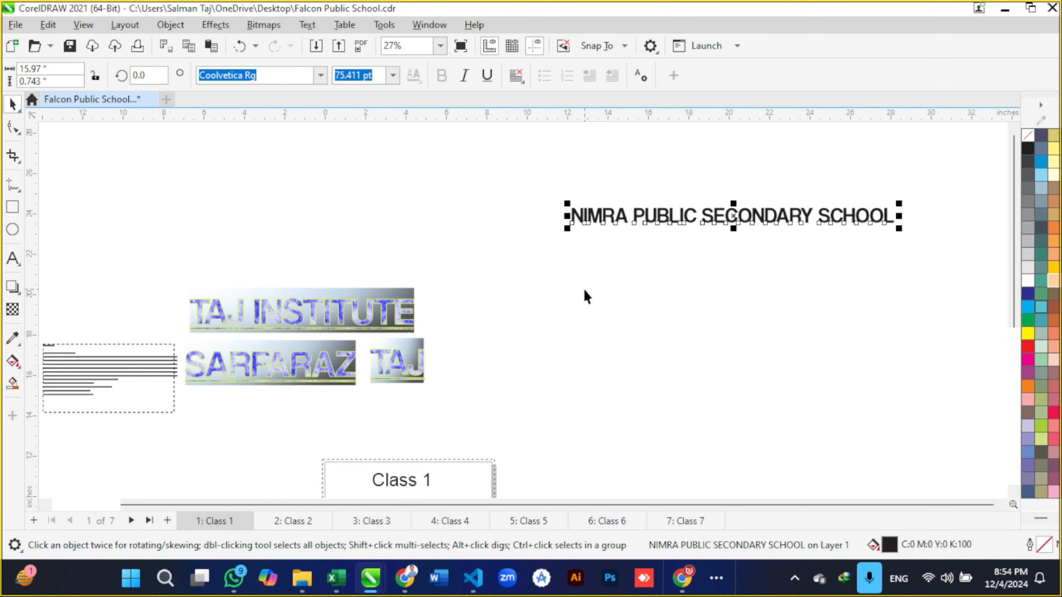
{"action": "left_click_drag", "start_coordinate": [720, 218], "coordinate": [596, 245]}
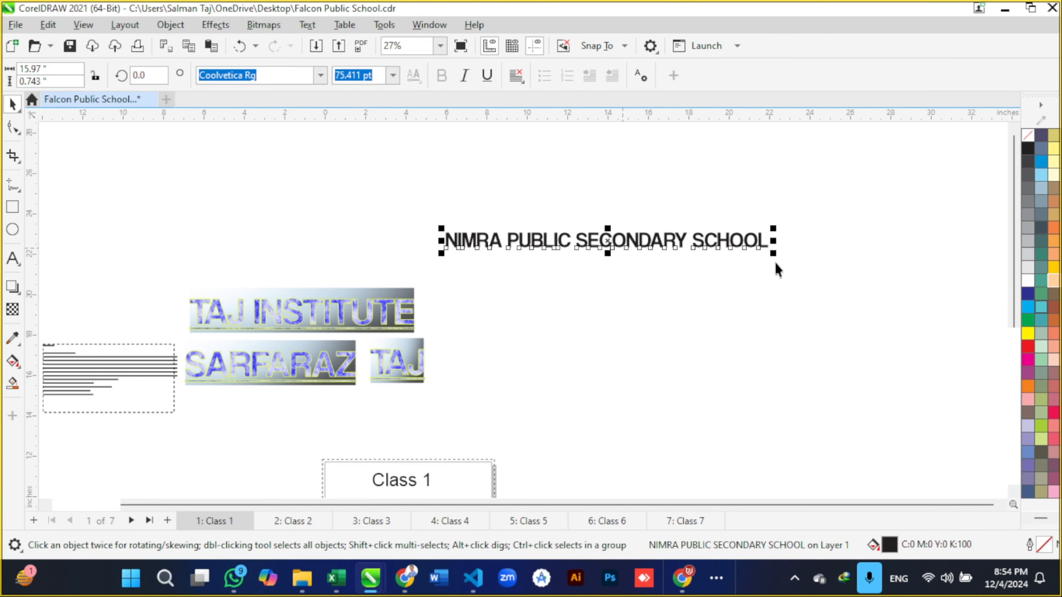
{"action": "left_click_drag", "start_coordinate": [774, 253], "coordinate": [853, 320]}
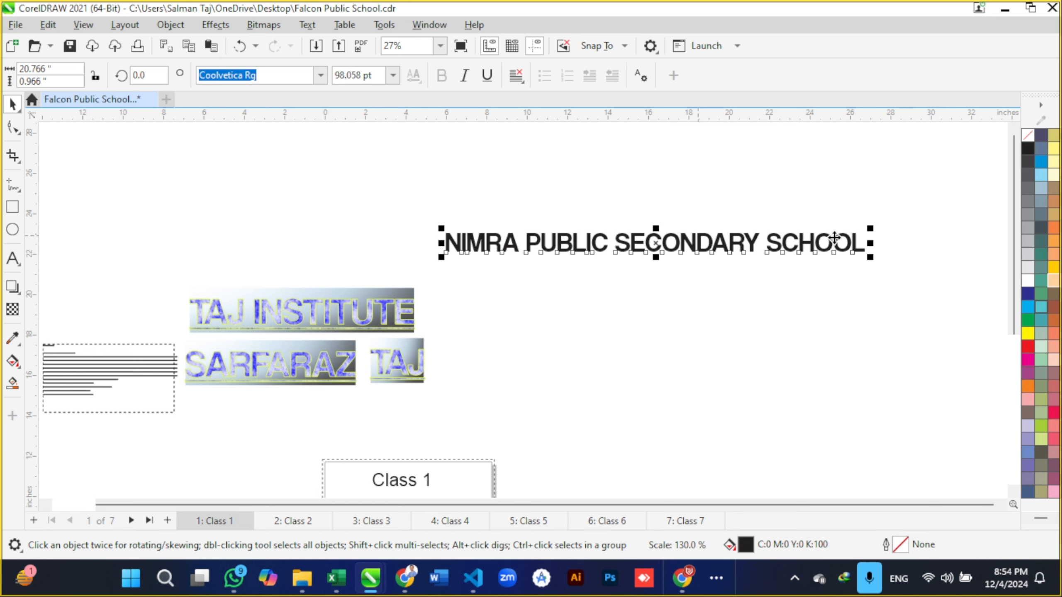
{"action": "scroll", "coordinate": [834, 238], "scroll_direction": "up", "scroll_amount": 2}
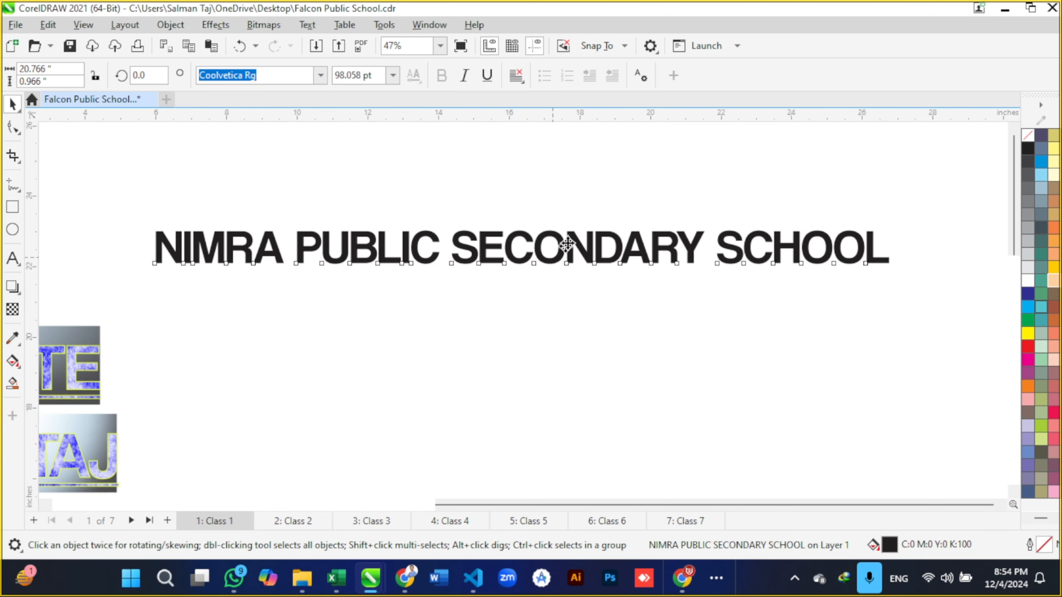
{"action": "left_click_drag", "start_coordinate": [567, 244], "coordinate": [581, 214]}
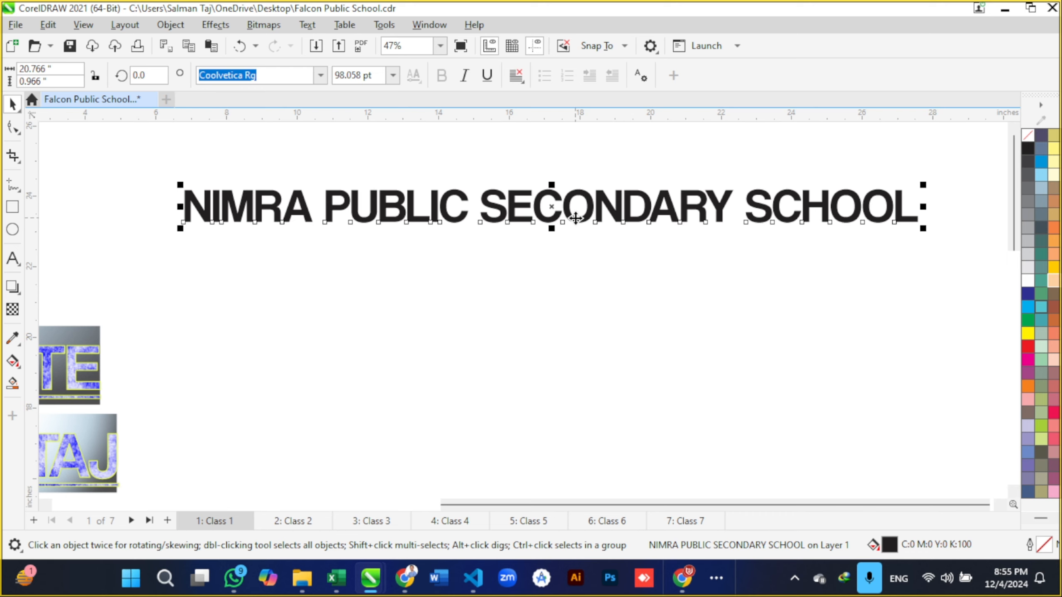
Step: Check the Text menu and the notes for Change Case, then begin the Alt shortcut
{"action": "left_click", "coordinate": [309, 26]}
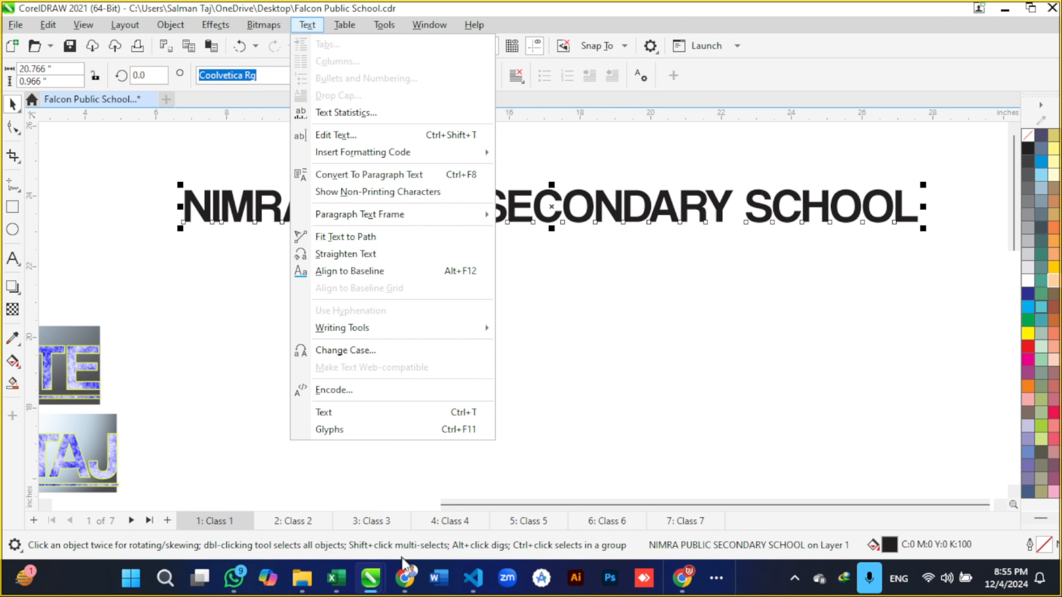
{"action": "left_click", "coordinate": [405, 579]}
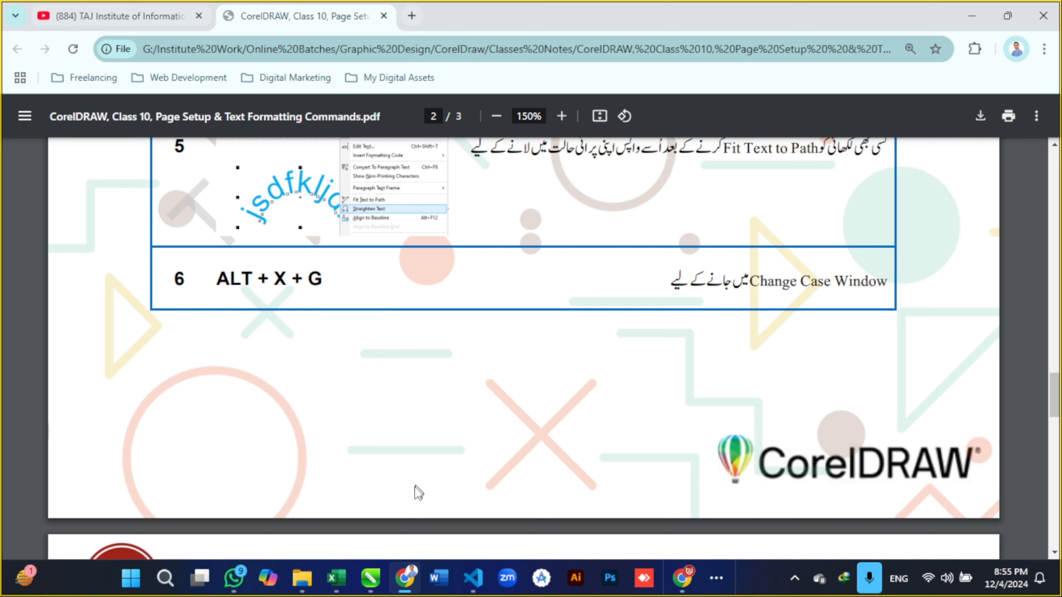
{"action": "mouse_move", "coordinate": [375, 576]}
{"action": "left_click", "coordinate": [391, 532]}
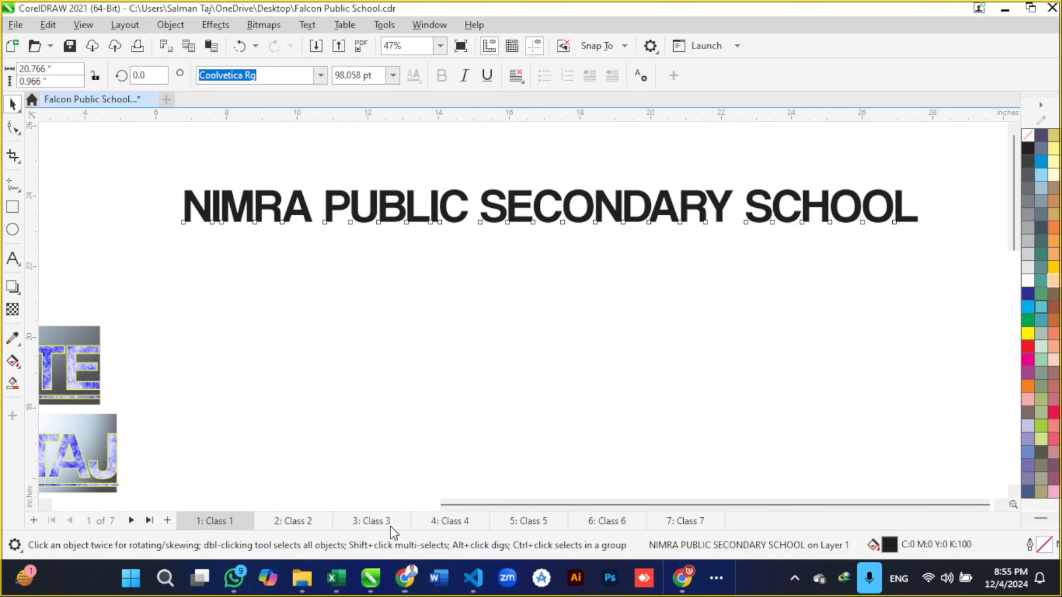
{"action": "key", "text": "alt"}
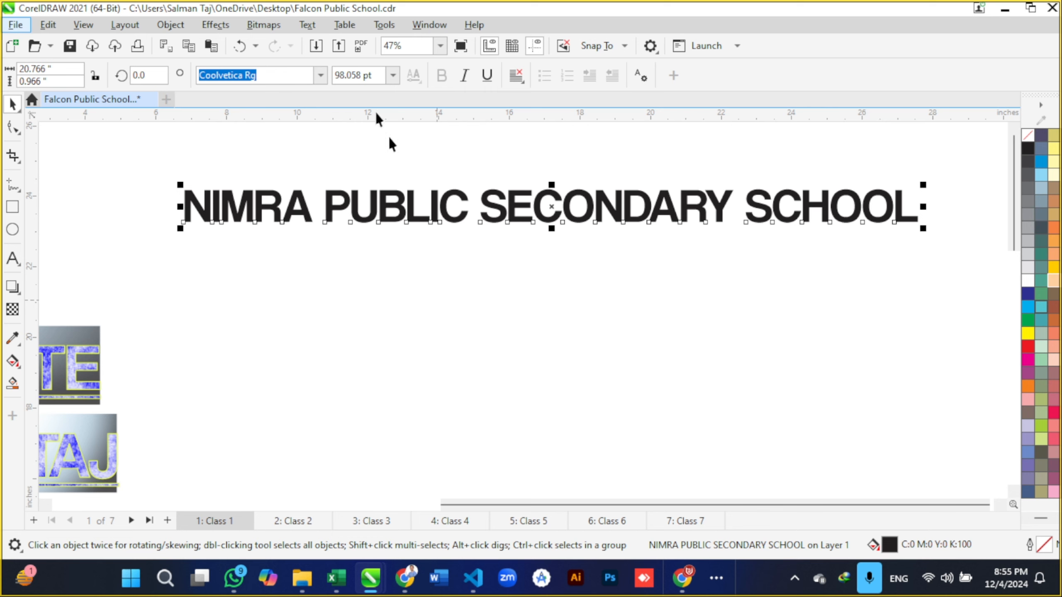
Step: Use Text > Change Case to make the heading all lowercase
{"action": "left_click", "coordinate": [319, 29]}
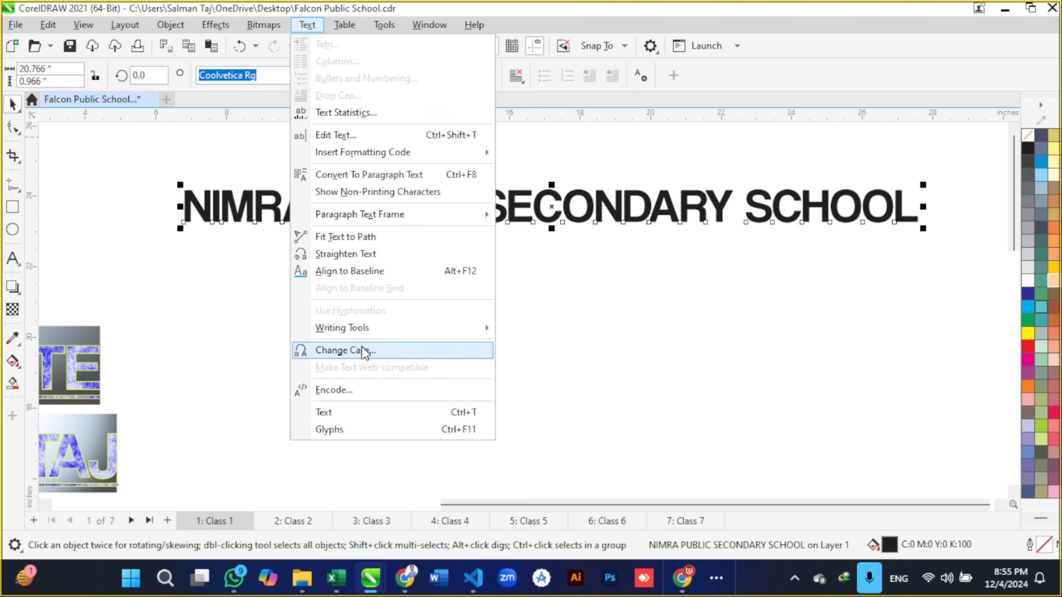
{"action": "left_click", "coordinate": [347, 352]}
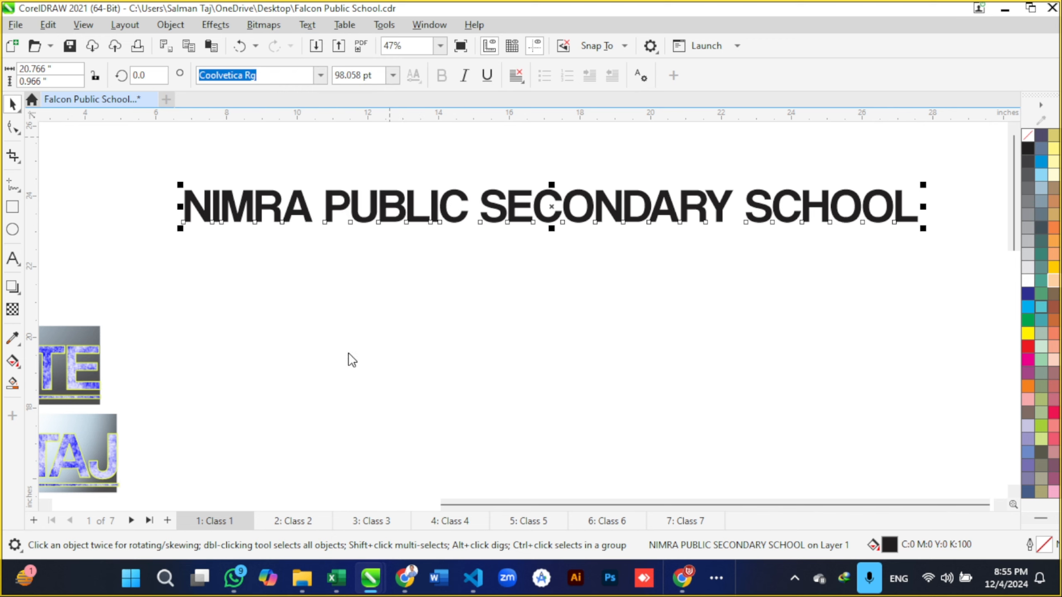
{"action": "left_click_drag", "start_coordinate": [505, 226], "coordinate": [536, 260]}
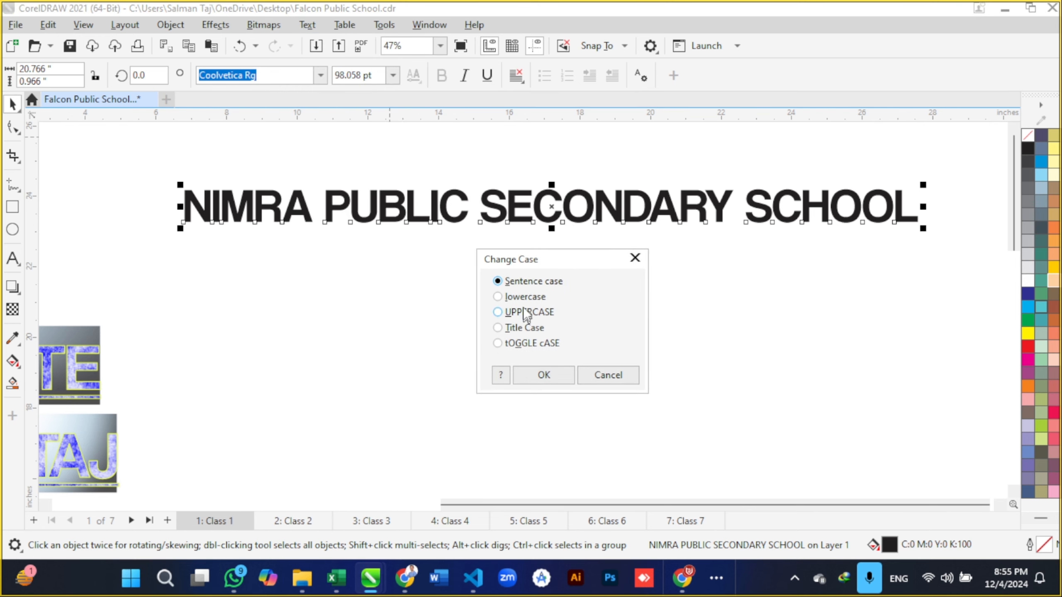
{"action": "left_click", "coordinate": [546, 372]}
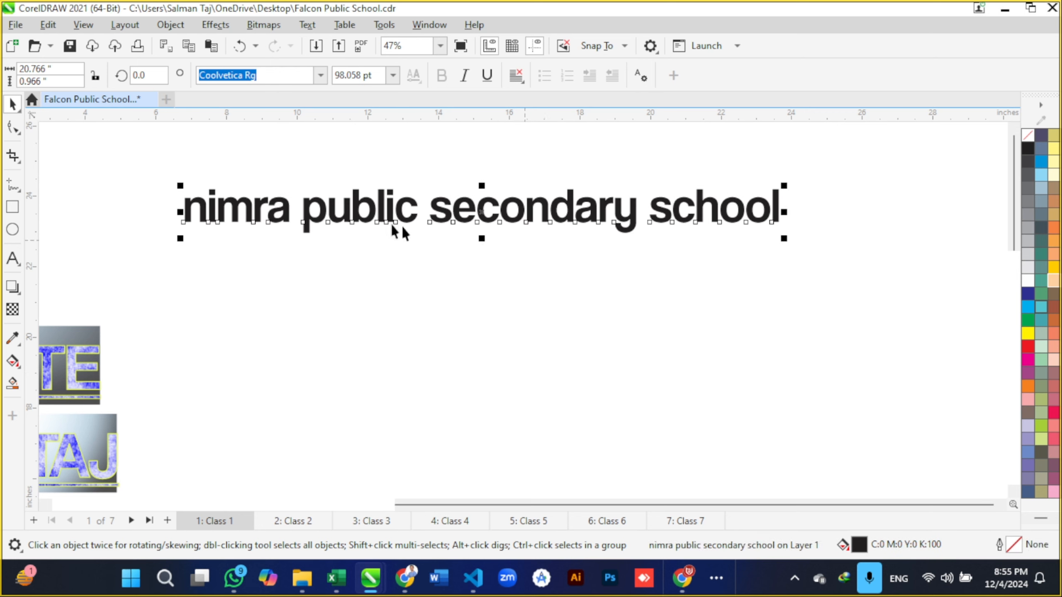
Step: Change the heading's case to Title Case, then to UPPERCASE
{"action": "left_click", "coordinate": [317, 27]}
{"action": "left_click", "coordinate": [379, 348]}
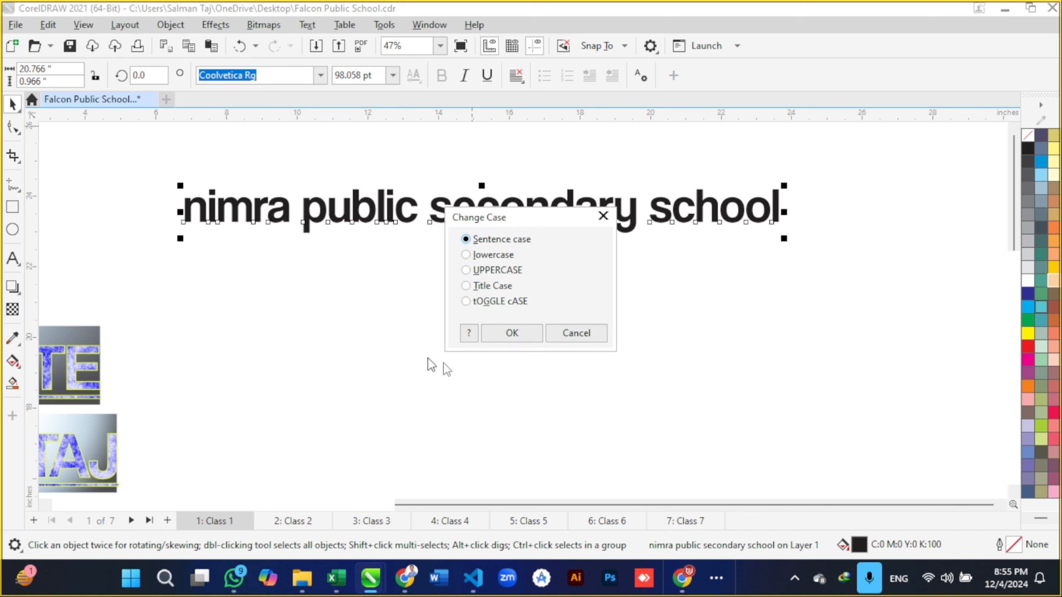
{"action": "left_click", "coordinate": [505, 337]}
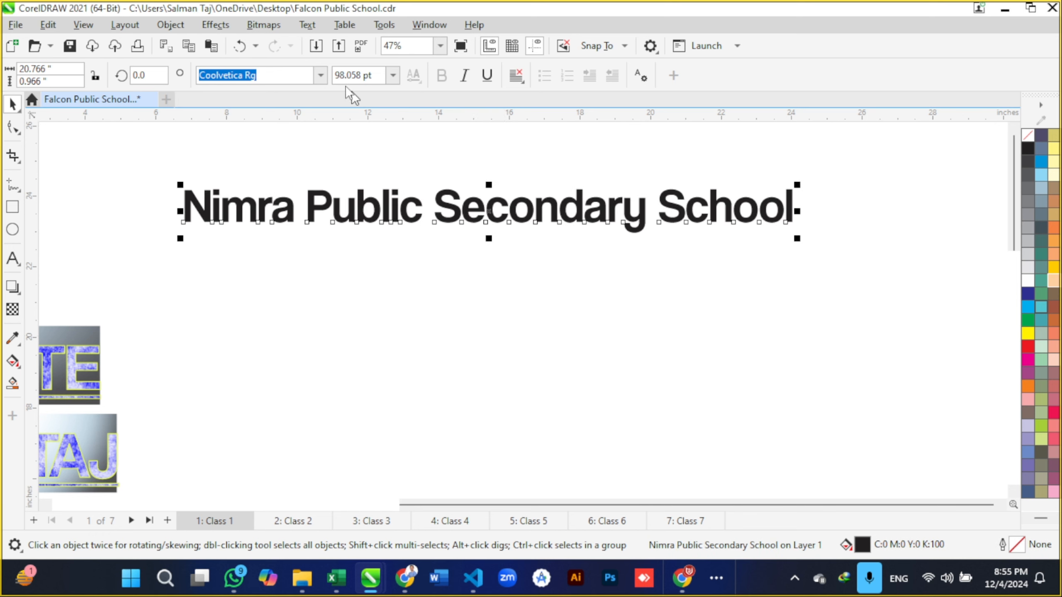
{"action": "left_click", "coordinate": [308, 25]}
{"action": "left_click", "coordinate": [378, 352]}
{"action": "left_click", "coordinate": [483, 270]}
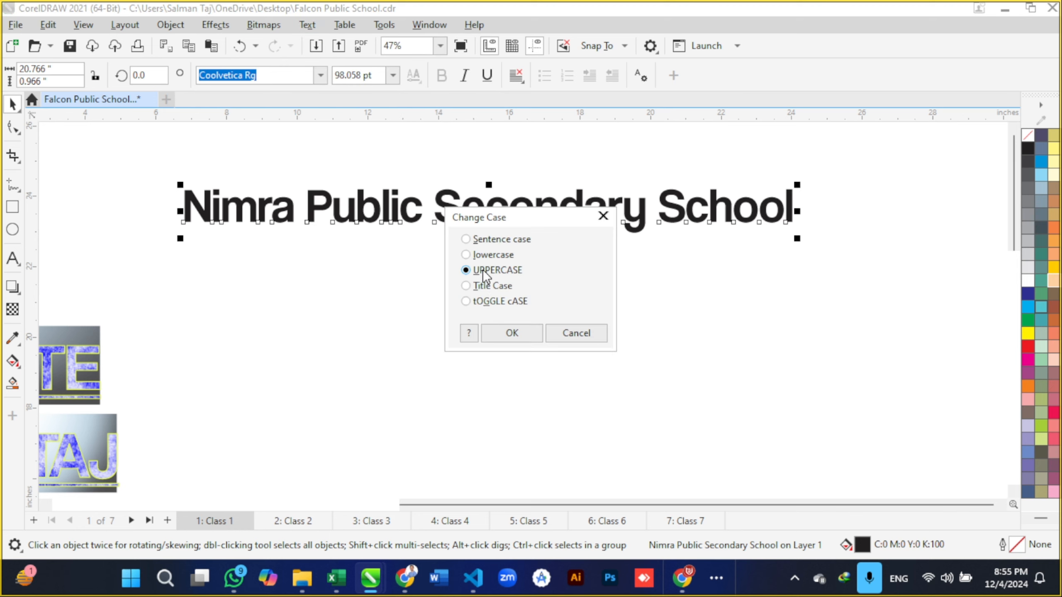
{"action": "left_click", "coordinate": [504, 335]}
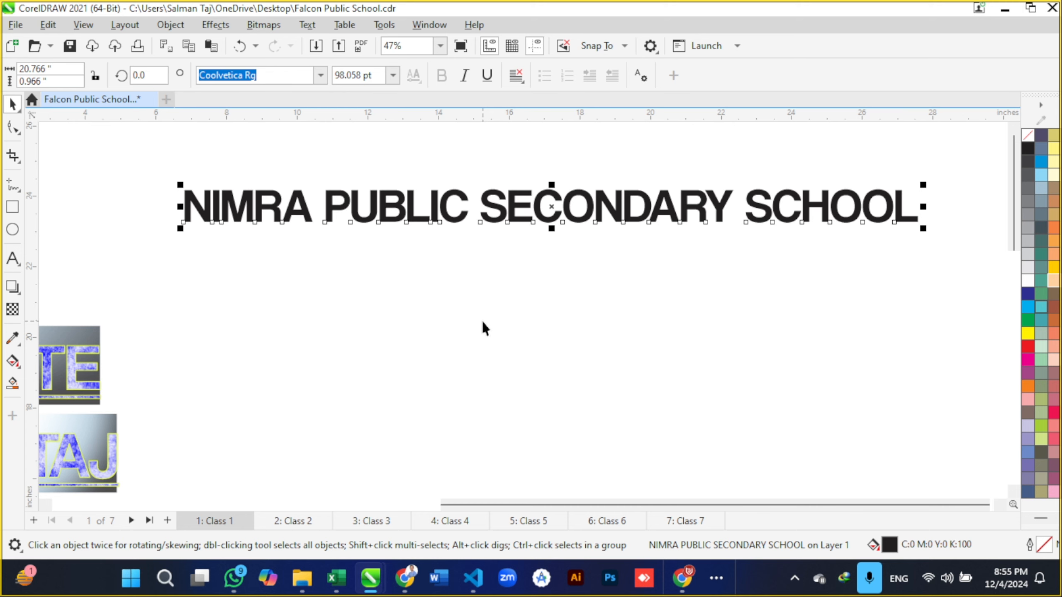
Step: Scroll the notes to page 3's ALT + V + W entry and highlight 'Wire Frame View'
{"action": "left_click", "coordinate": [405, 578]}
{"action": "scroll", "coordinate": [439, 340], "scroll_direction": "down", "scroll_amount": 3}
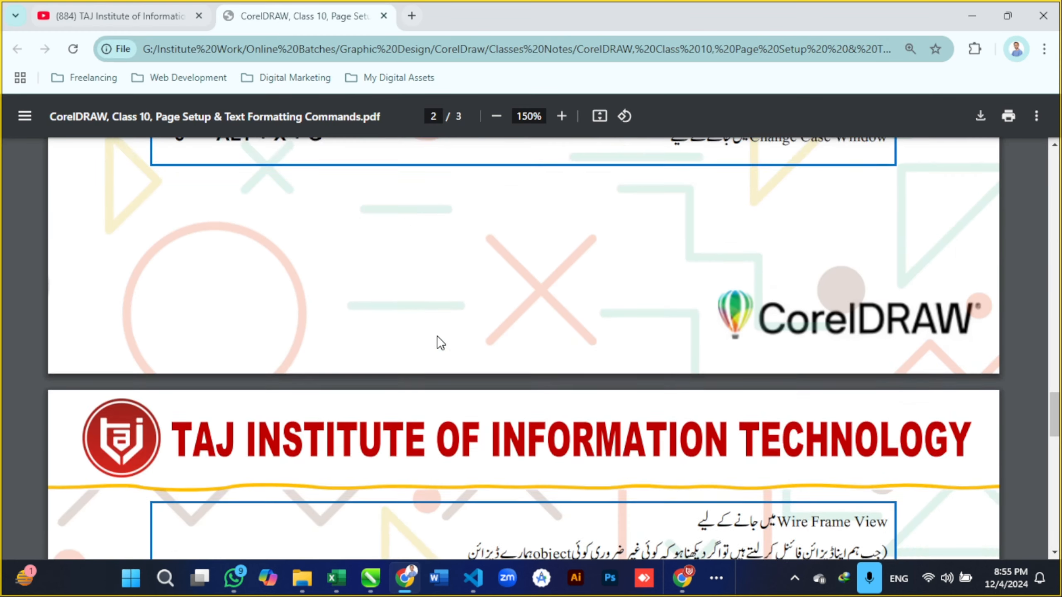
{"action": "scroll", "coordinate": [436, 336], "scroll_direction": "down", "scroll_amount": 2}
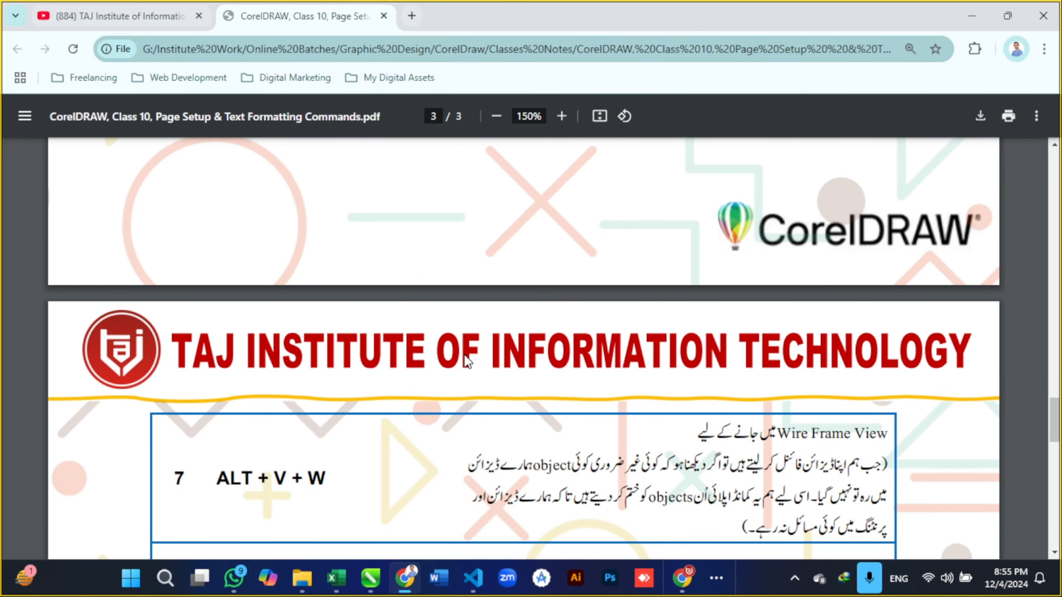
{"action": "scroll", "coordinate": [464, 359], "scroll_direction": "up", "scroll_amount": 2}
{"action": "scroll", "coordinate": [464, 359], "scroll_direction": "down", "scroll_amount": 4}
{"action": "scroll", "coordinate": [463, 355], "scroll_direction": "down", "scroll_amount": 2}
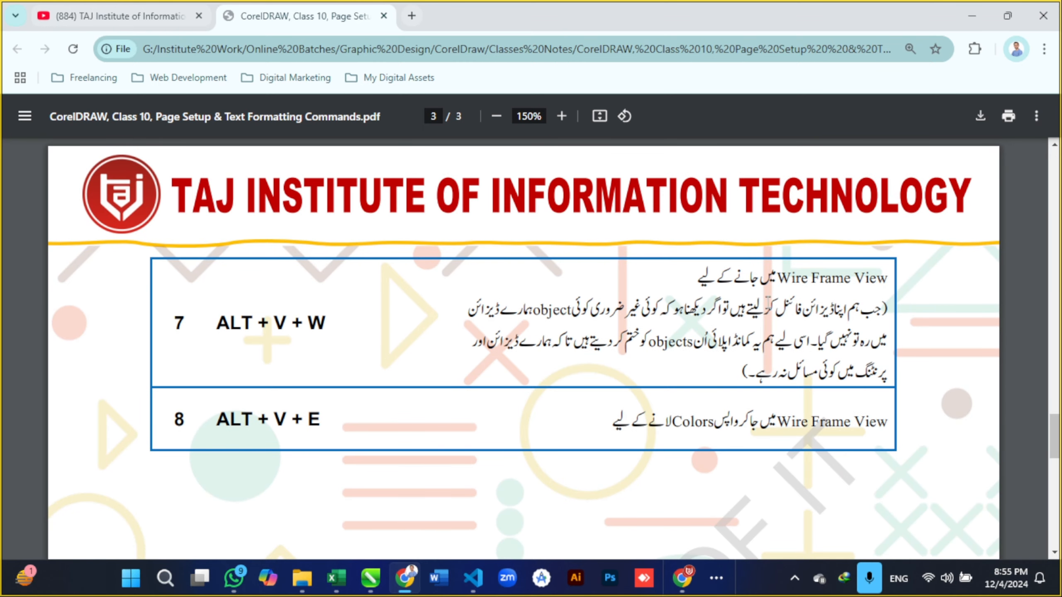
{"action": "left_click_drag", "start_coordinate": [775, 284], "coordinate": [876, 286]}
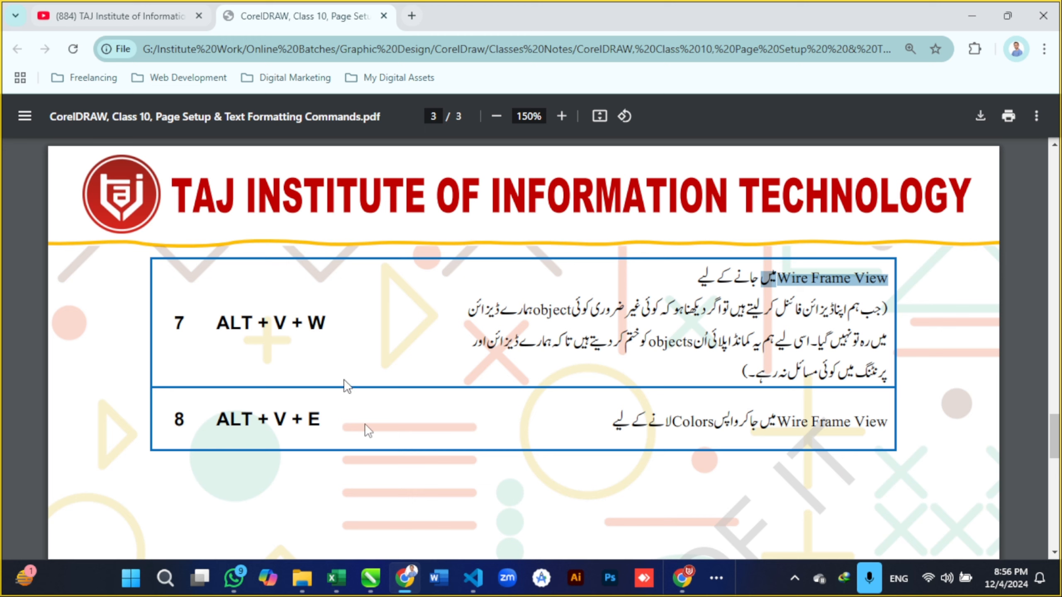
{"action": "mouse_move", "coordinate": [374, 589]}
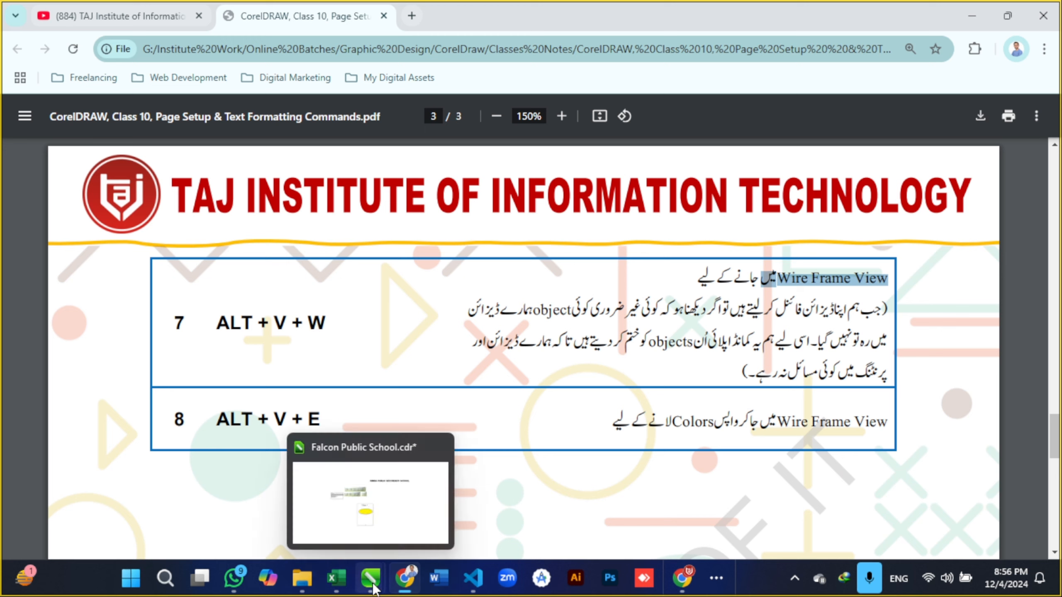
{"action": "left_click", "coordinate": [391, 508]}
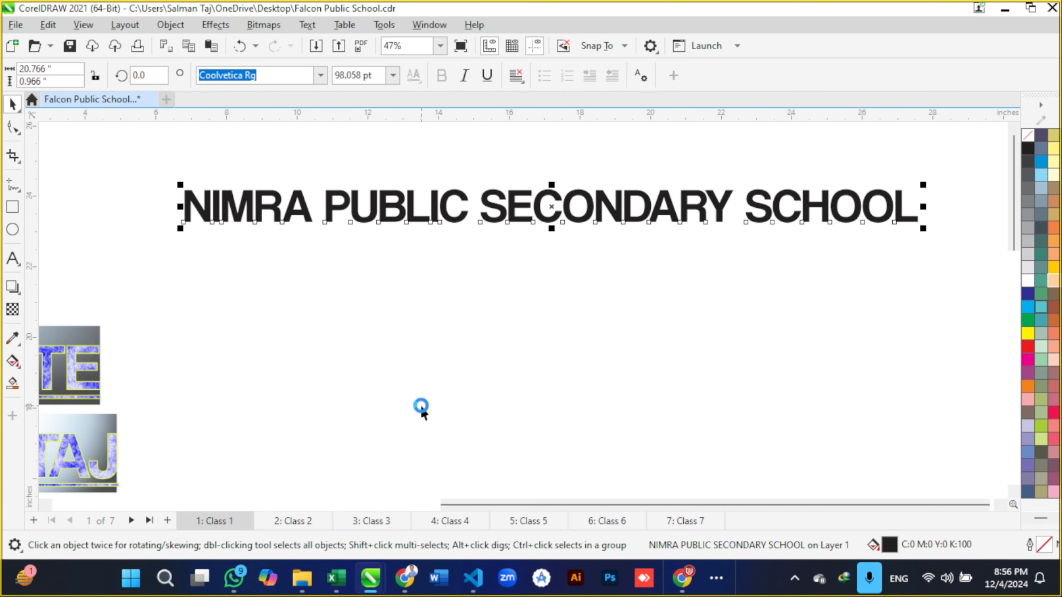
Step: Bring up the Open dialog and browse G: > Institute Work > Online Batches > Graphic Design > CorelDraw
{"action": "key", "text": "ctrl+o"}
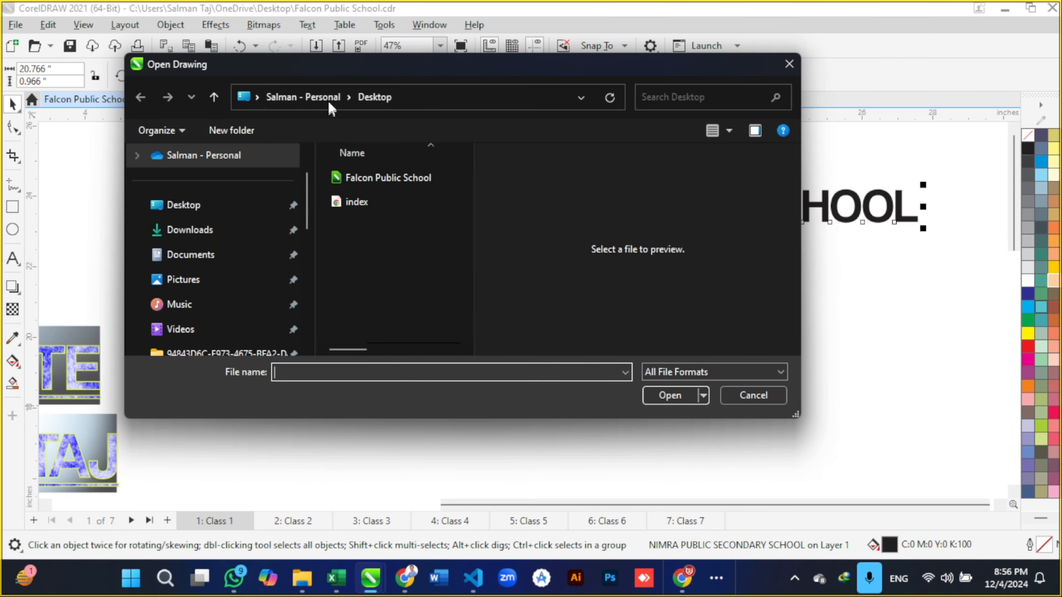
{"action": "scroll", "coordinate": [242, 293], "scroll_direction": "down", "scroll_amount": 5}
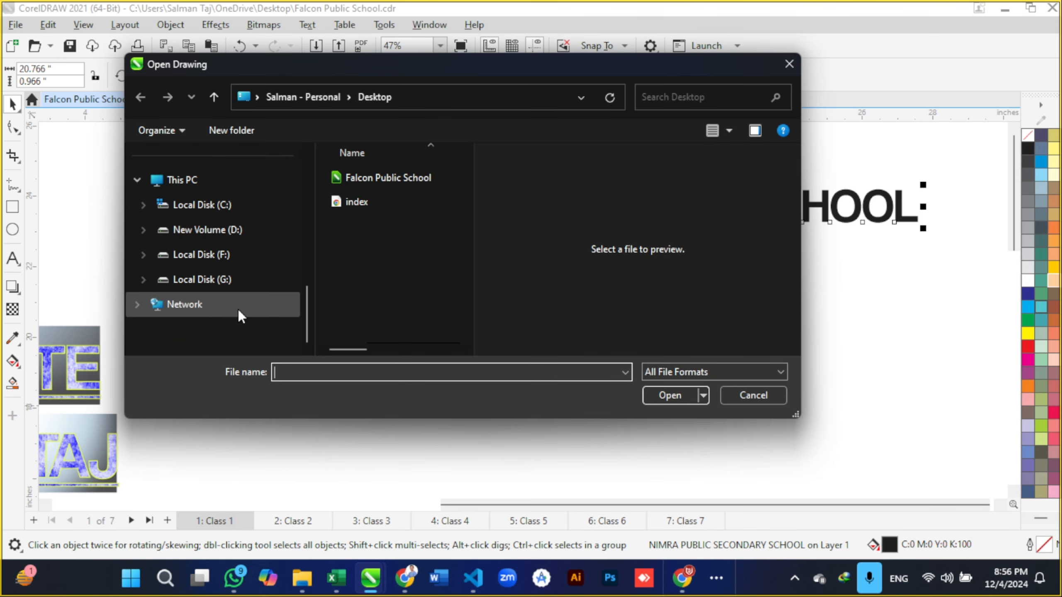
{"action": "left_click", "coordinate": [245, 281]}
{"action": "left_click", "coordinate": [401, 202]}
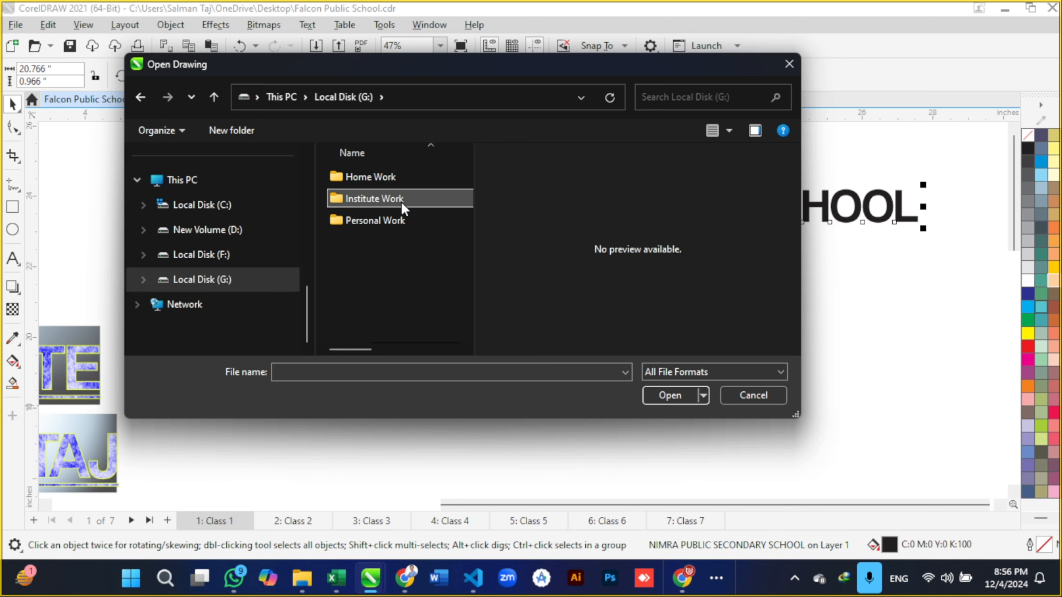
{"action": "double_click", "coordinate": [392, 199]}
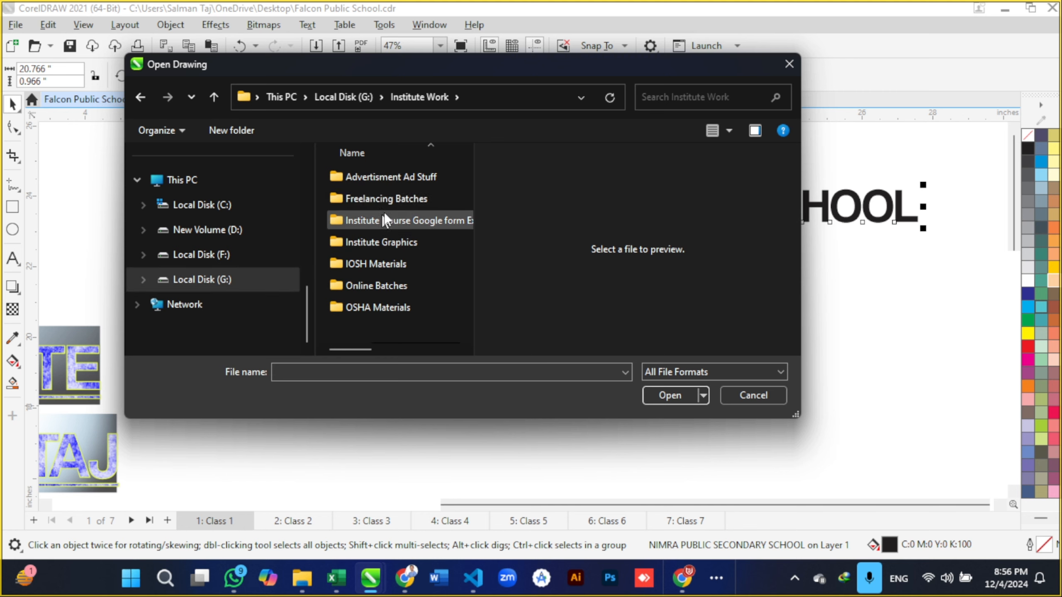
{"action": "double_click", "coordinate": [385, 289]}
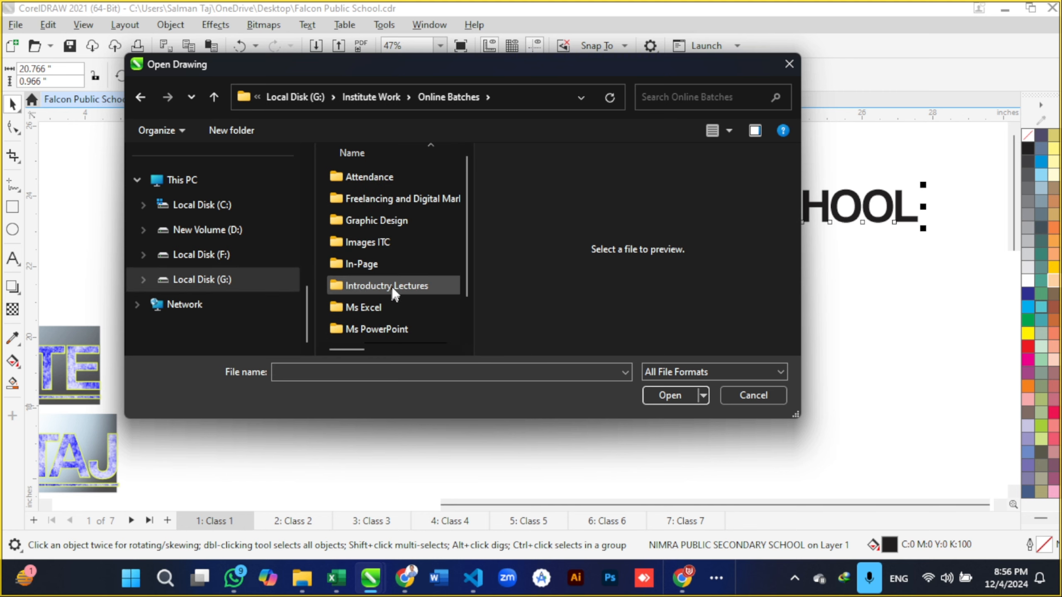
{"action": "double_click", "coordinate": [404, 220]}
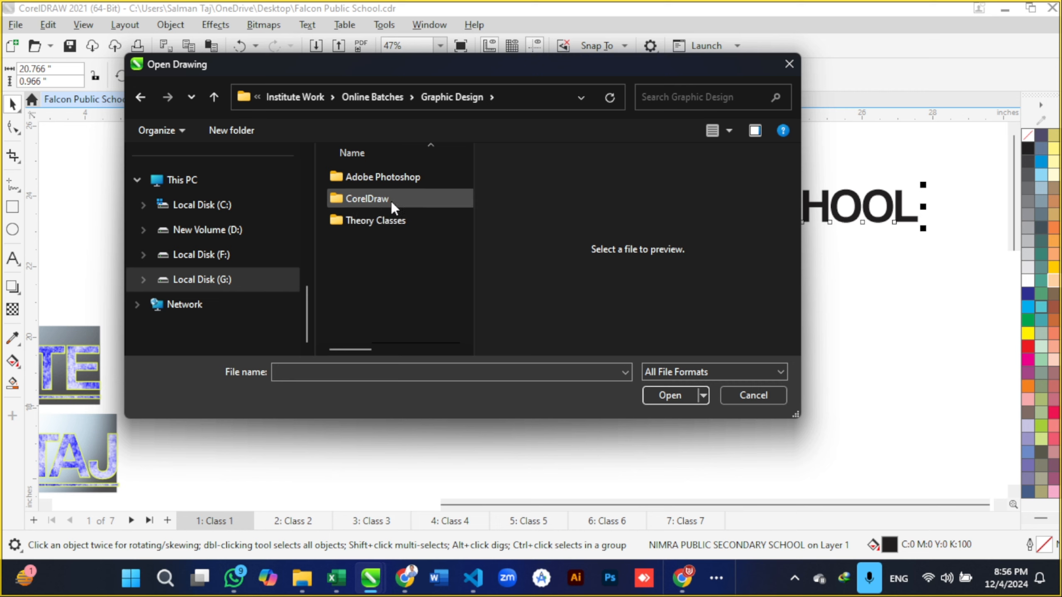
{"action": "left_click", "coordinate": [392, 202]}
{"action": "double_click", "coordinate": [390, 199]}
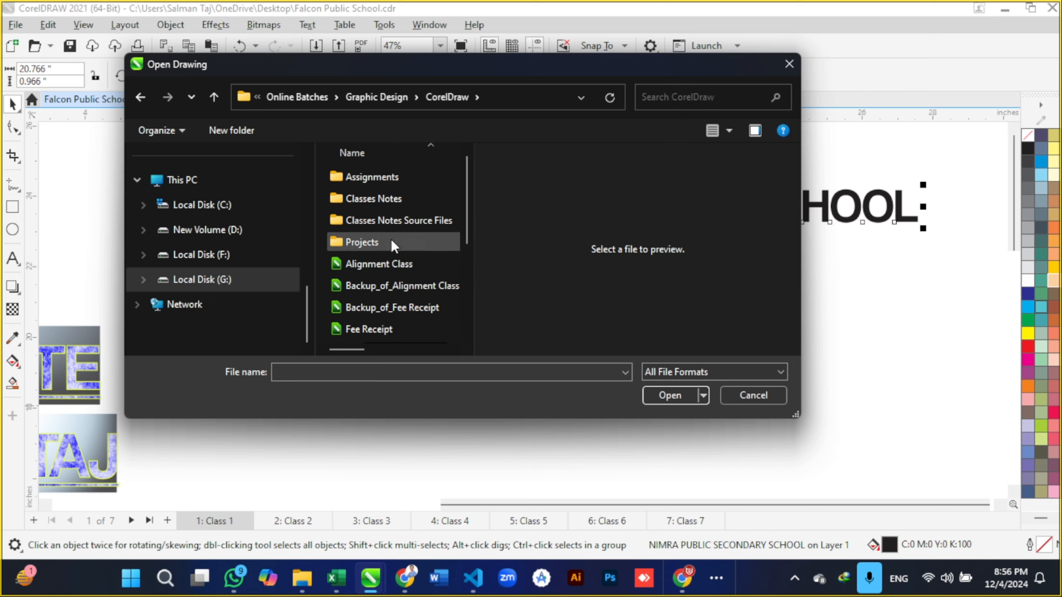
Step: Go into Projects > Project 1 and open Business Card.cdr
{"action": "left_click", "coordinate": [390, 244]}
{"action": "double_click", "coordinate": [390, 244]}
{"action": "left_click", "coordinate": [380, 176]}
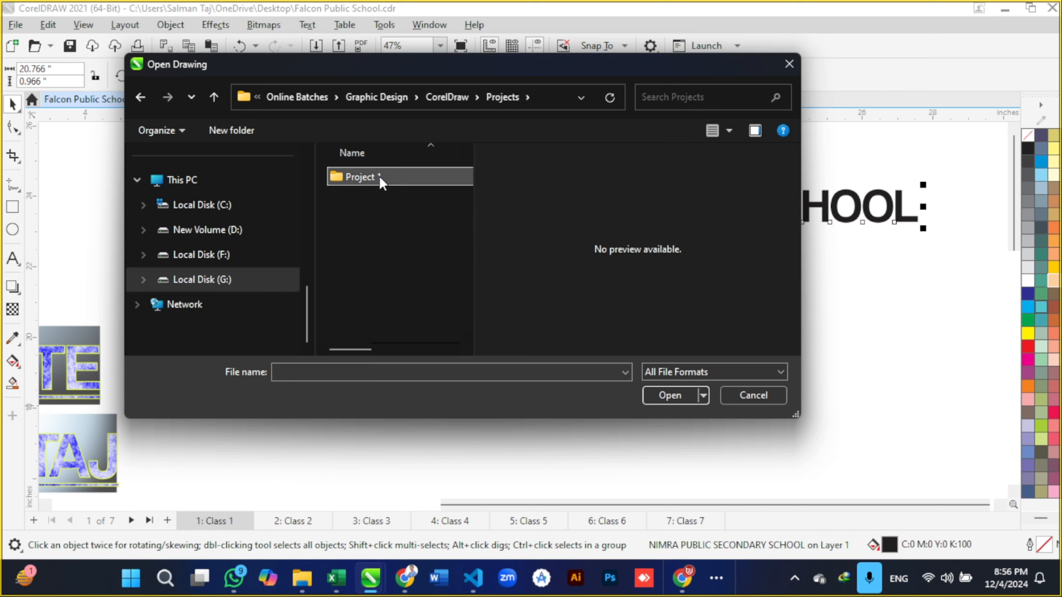
{"action": "double_click", "coordinate": [379, 176]}
{"action": "scroll", "coordinate": [387, 308], "scroll_direction": "down", "scroll_amount": 2}
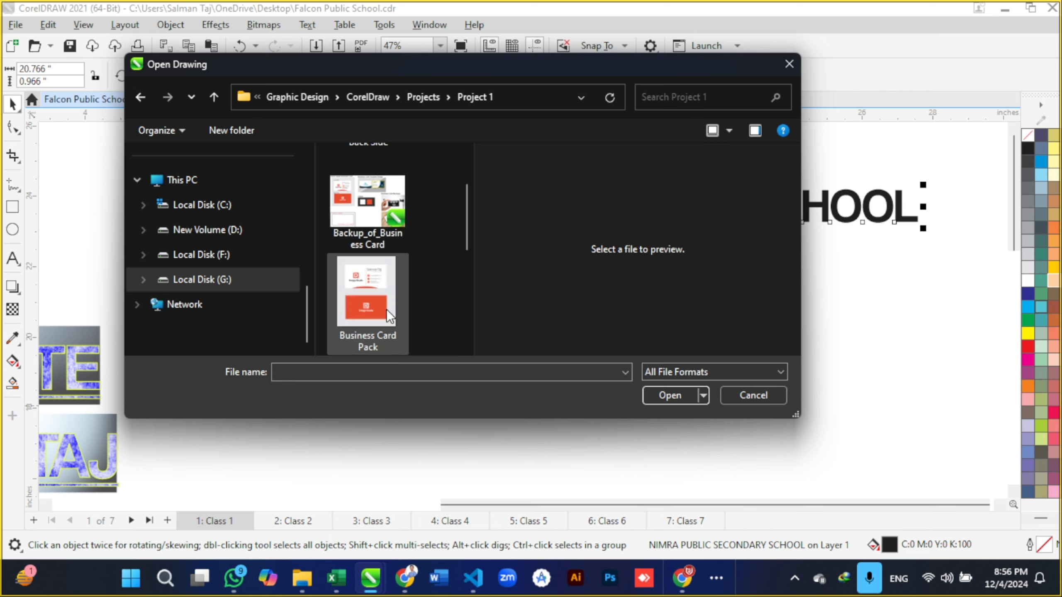
{"action": "scroll", "coordinate": [377, 314], "scroll_direction": "down", "scroll_amount": 3}
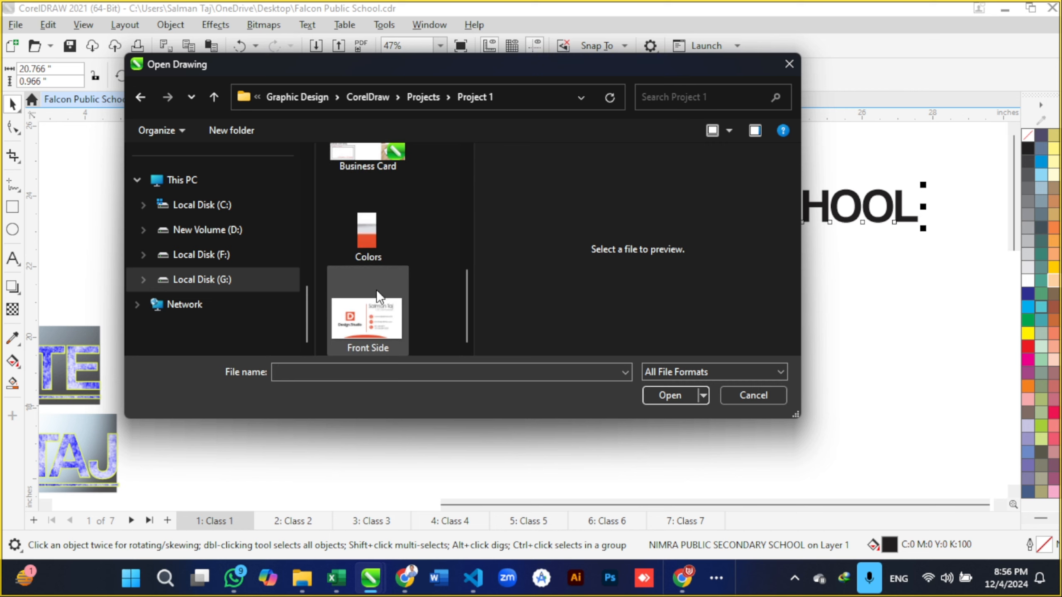
{"action": "scroll", "coordinate": [377, 290], "scroll_direction": "up", "scroll_amount": 1}
{"action": "scroll", "coordinate": [374, 286], "scroll_direction": "down", "scroll_amount": 3}
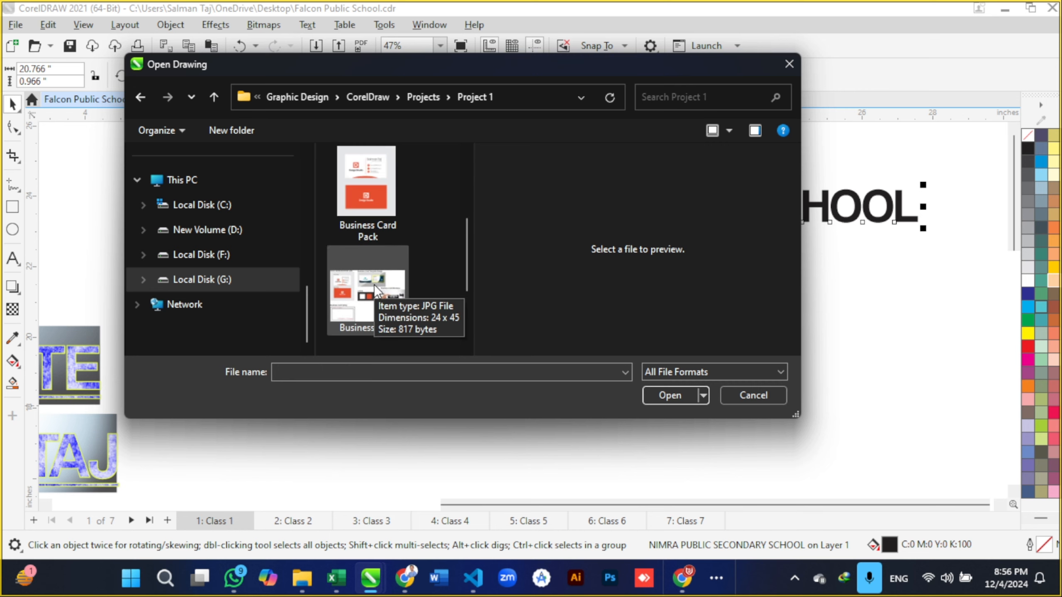
{"action": "left_click", "coordinate": [373, 281]}
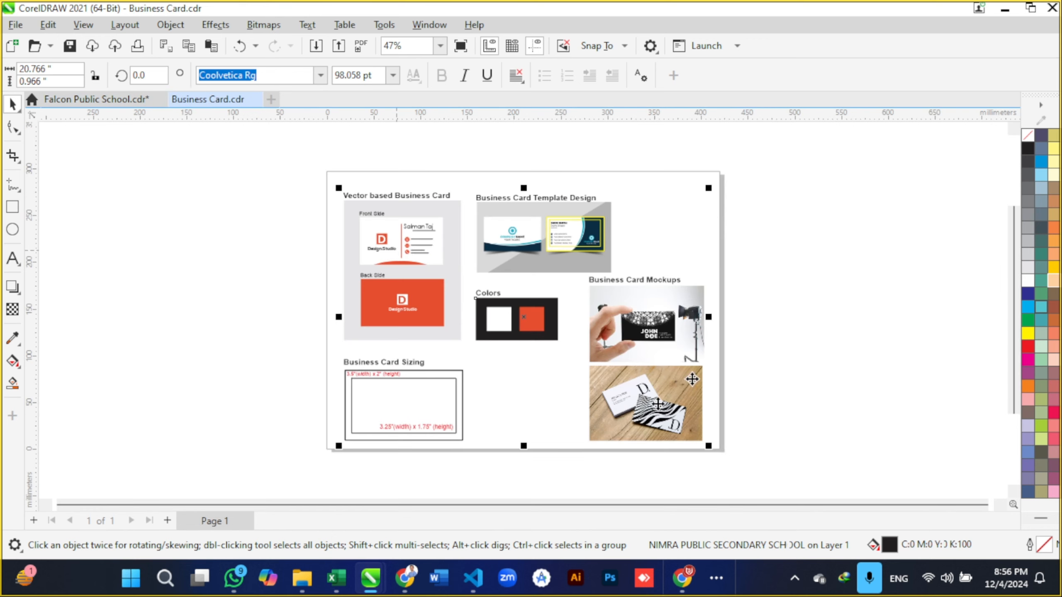
Step: Deselect, then select the 22-object business card layout group
{"action": "left_click", "coordinate": [747, 321]}
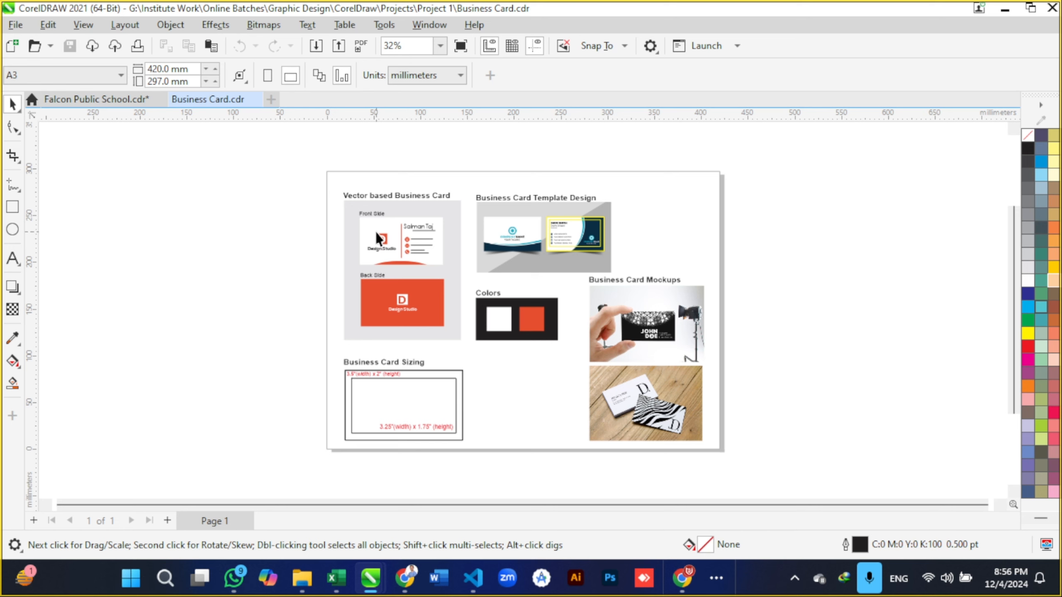
{"action": "left_click", "coordinate": [552, 304]}
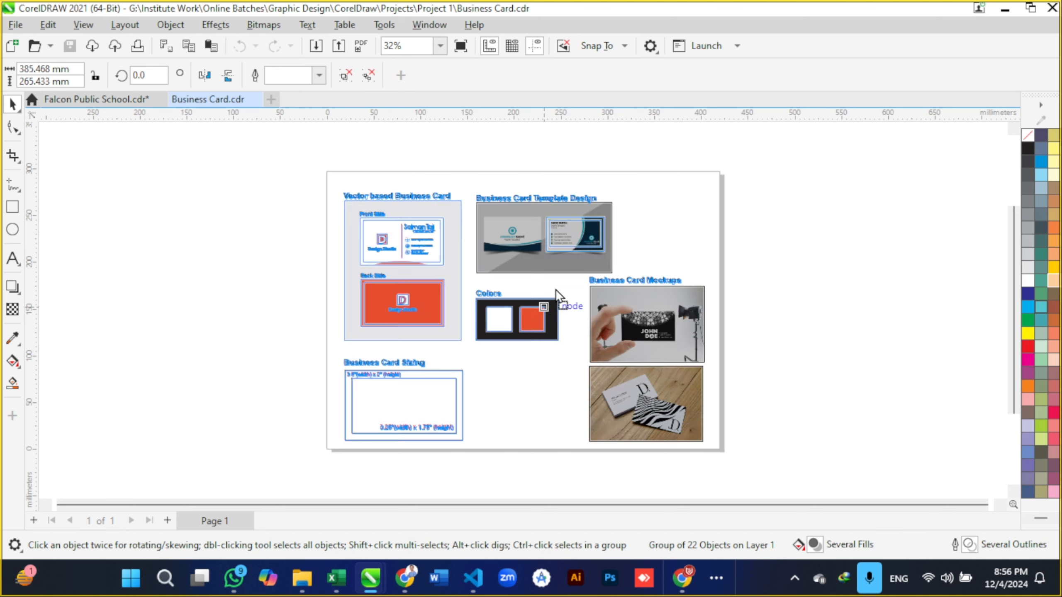